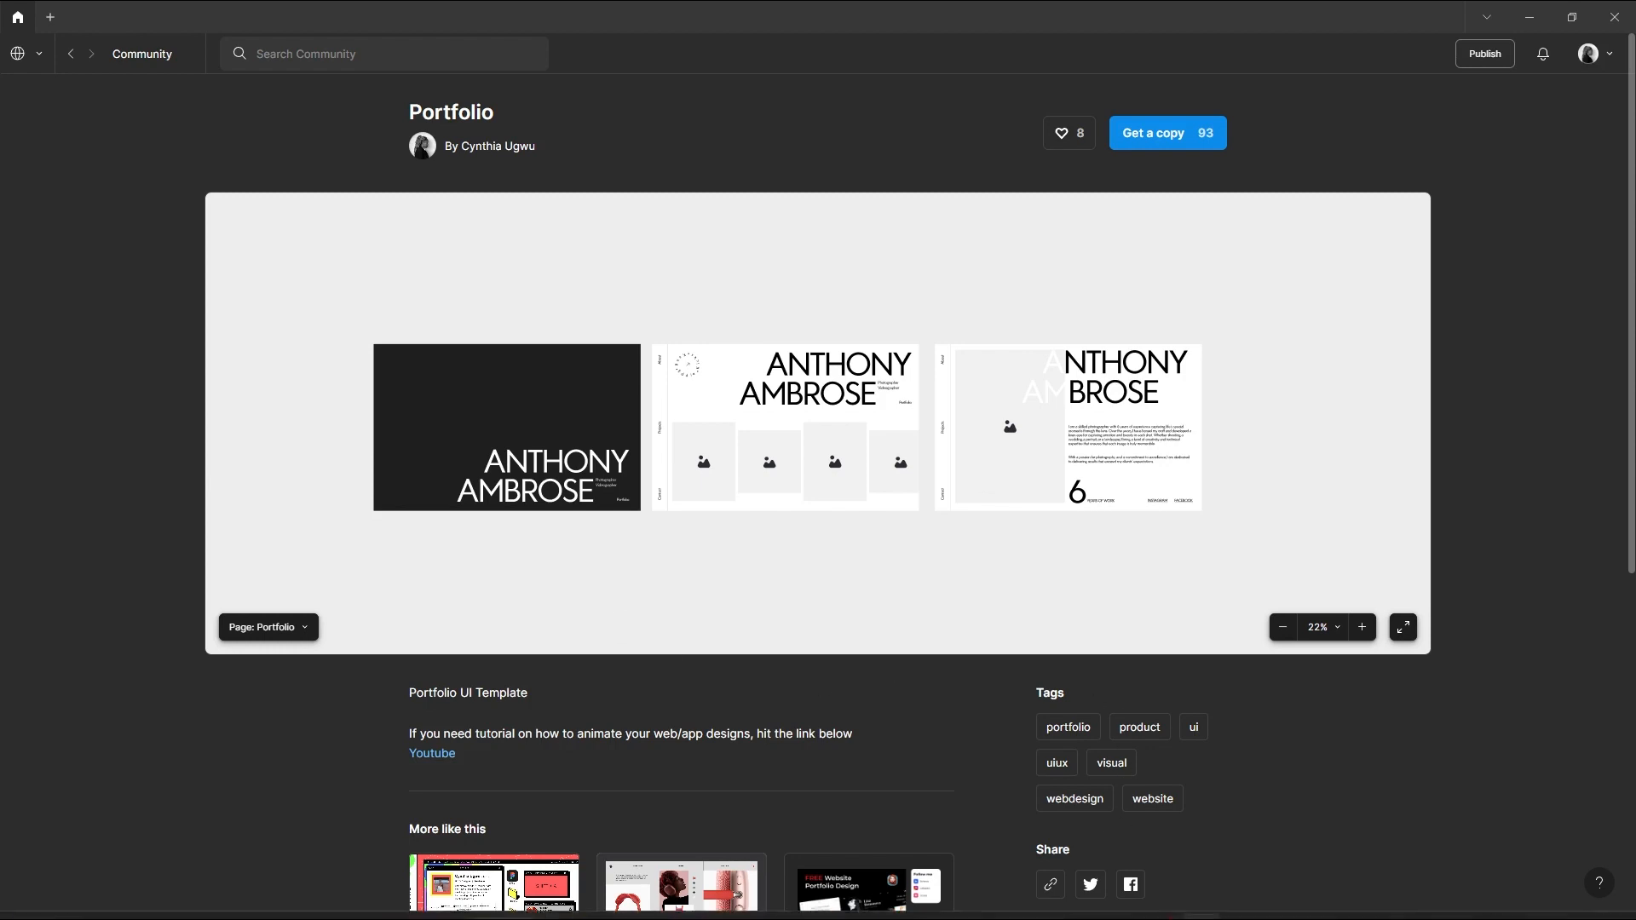
# Switch to ProtoPie and set the device to a custom size of 1440 × 900 with no system status bar.
pyautogui.moveTo(751, 901)
pyautogui.click(709, 825)
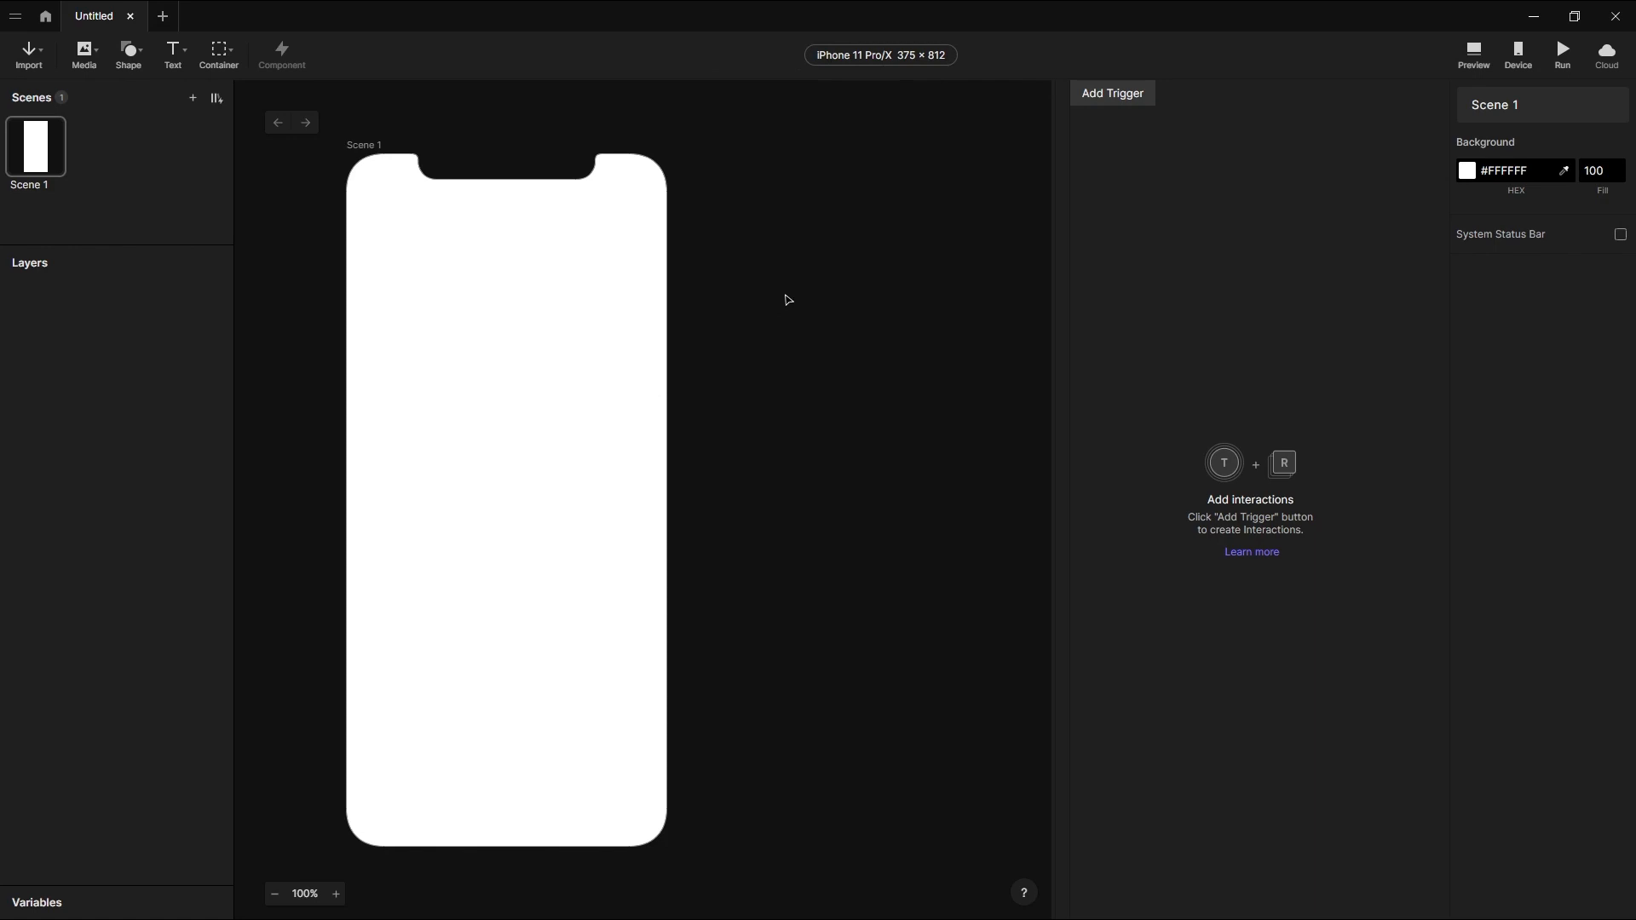
pyautogui.click(892, 60)
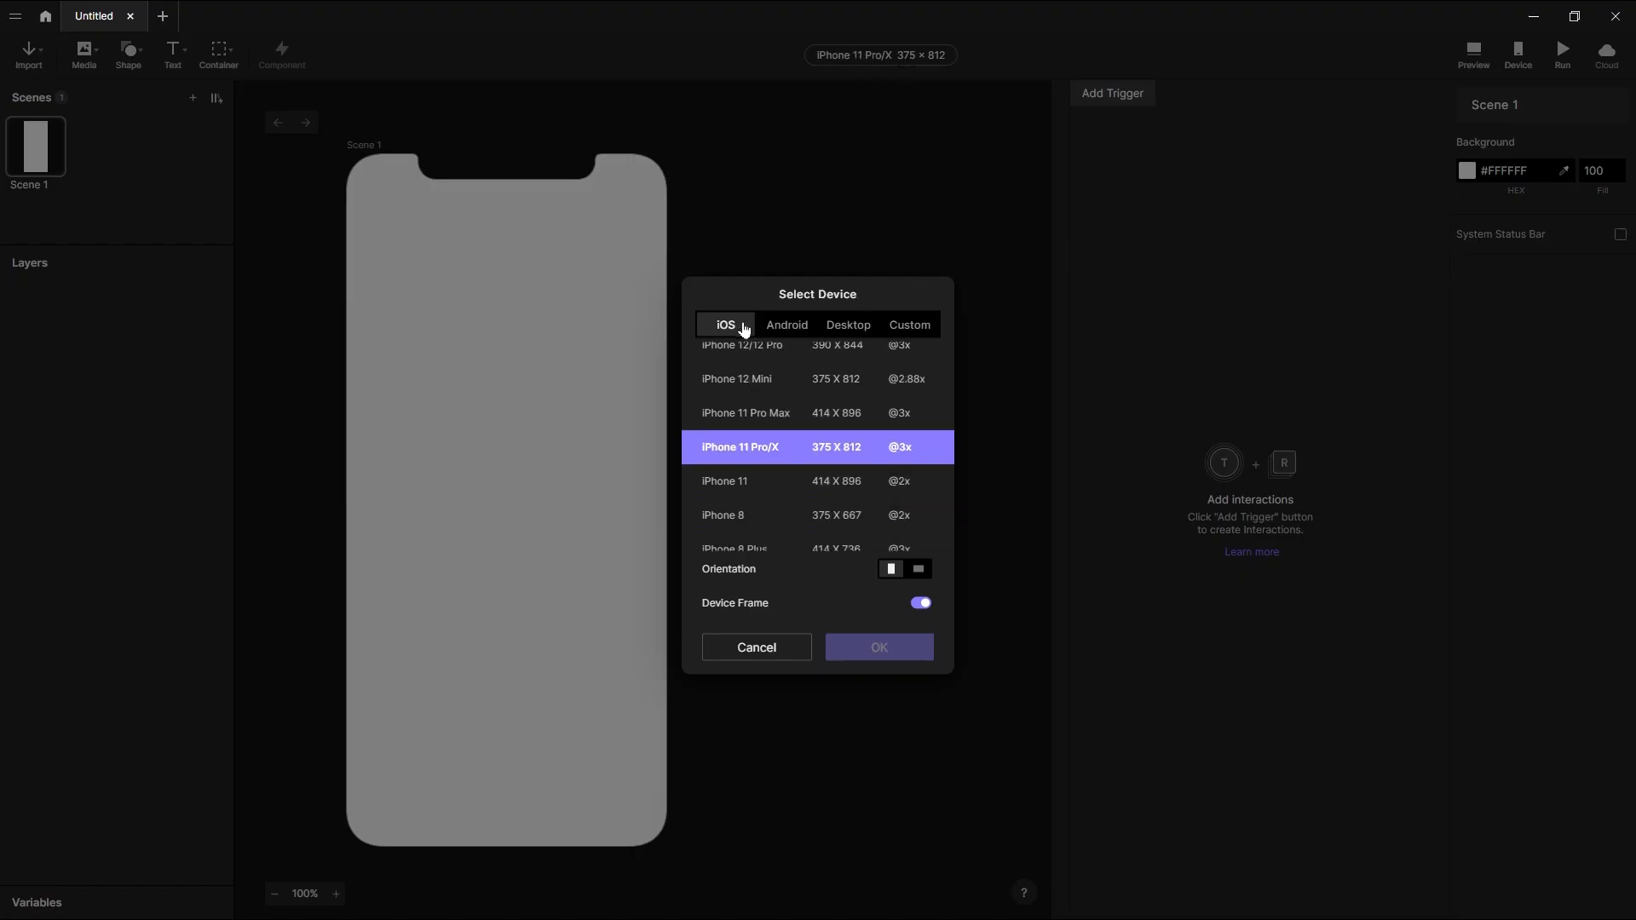
pyautogui.click(910, 332)
pyautogui.click(853, 340)
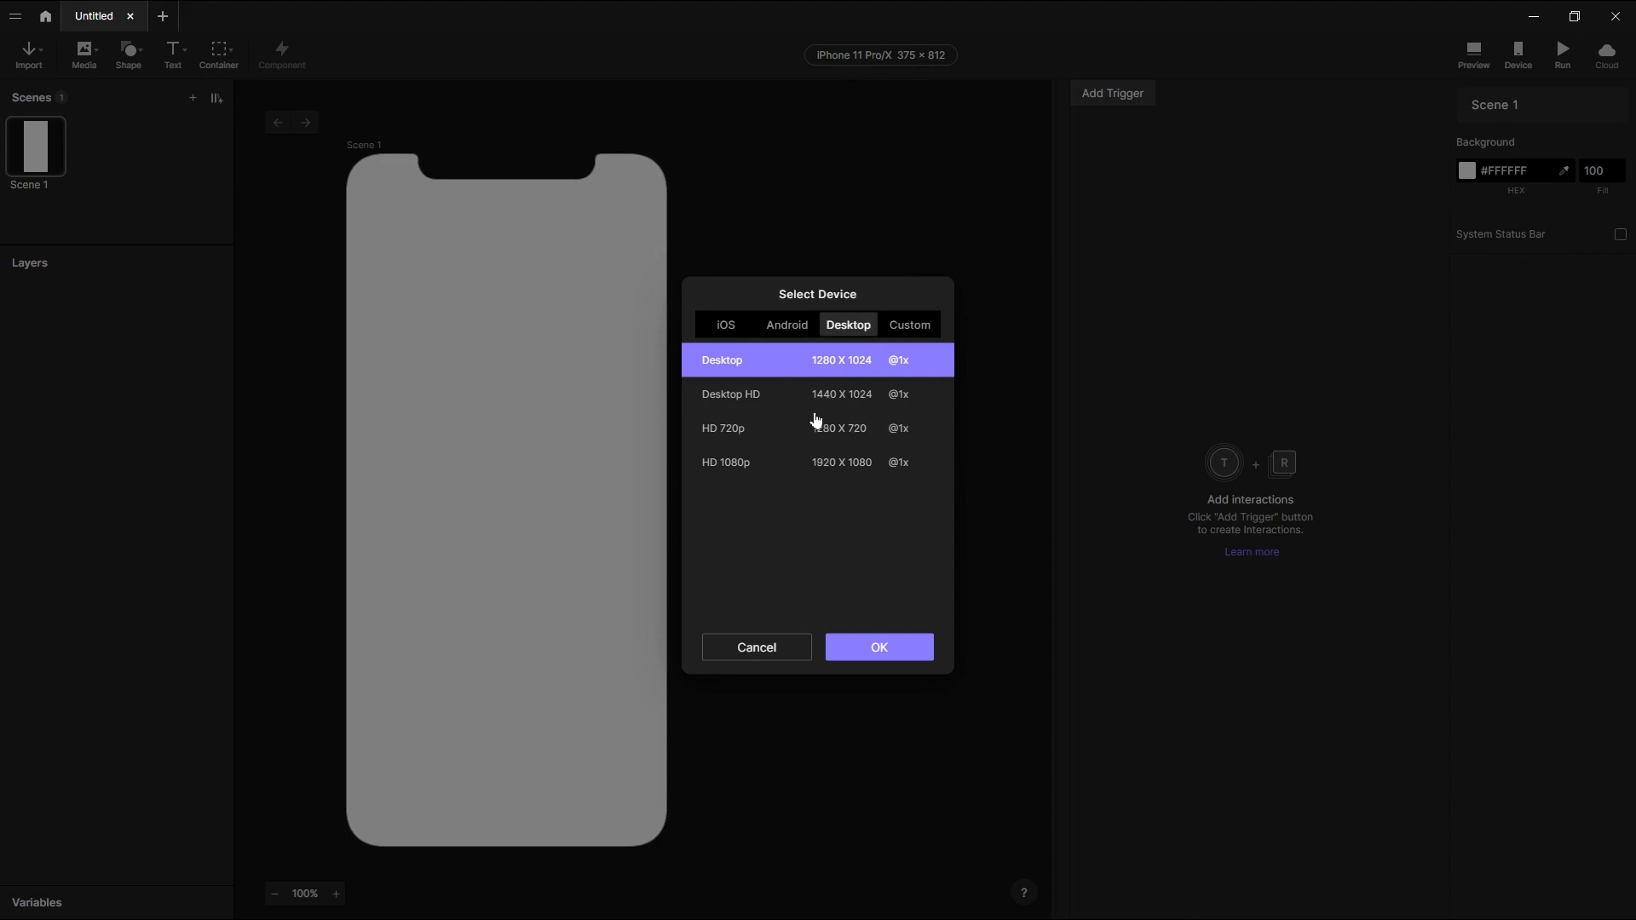
pyautogui.click(916, 341)
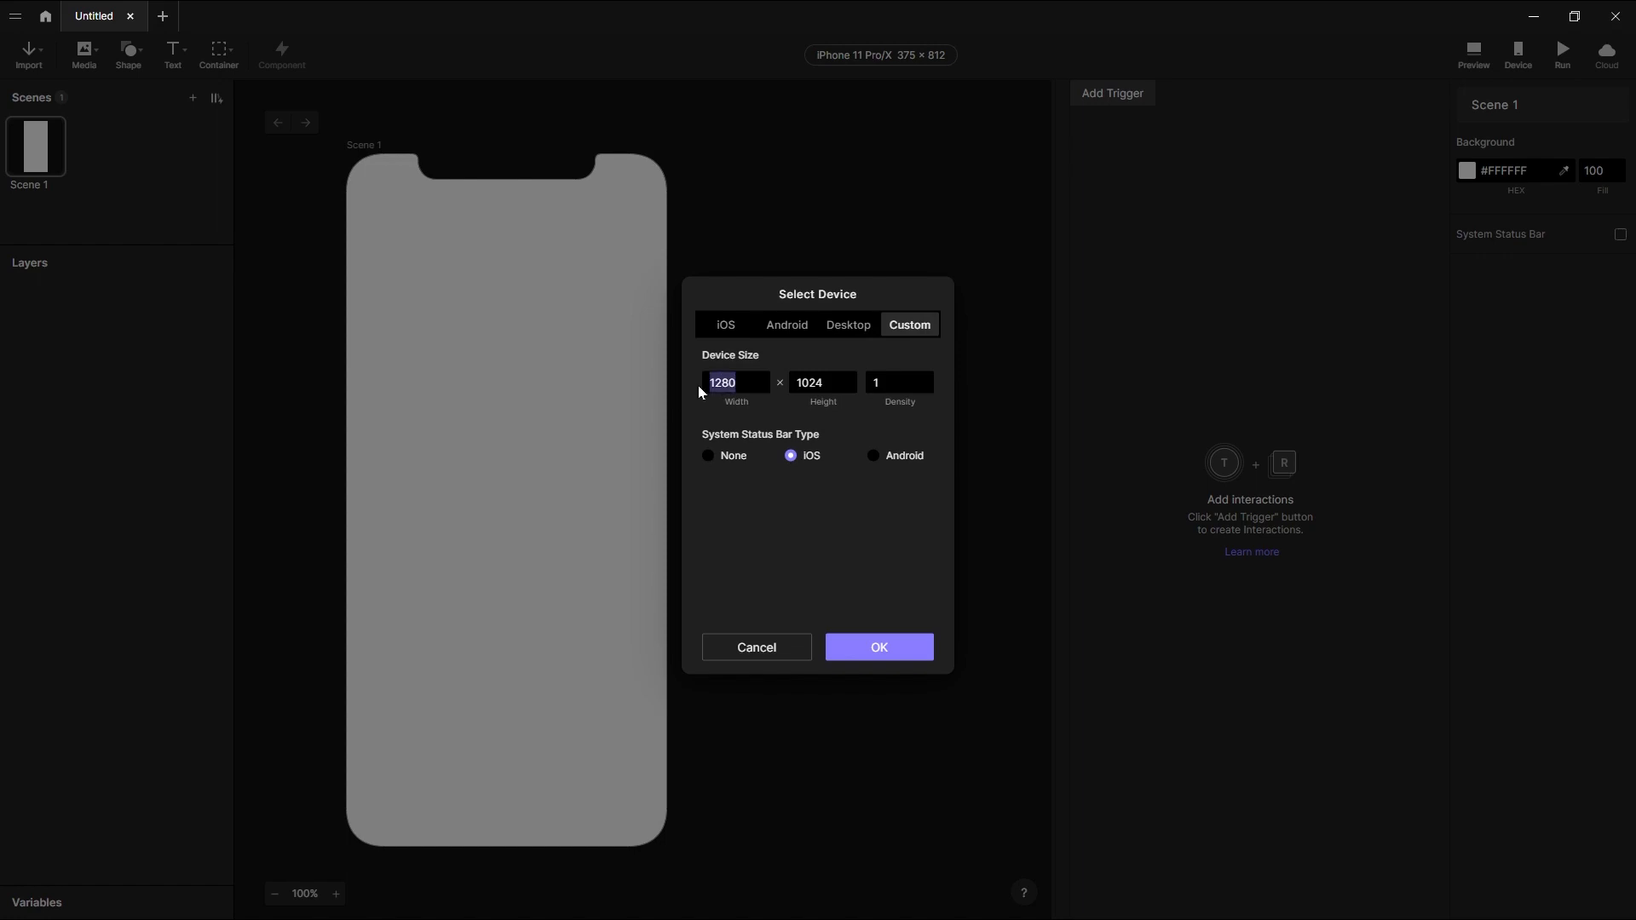
pyautogui.write('1')
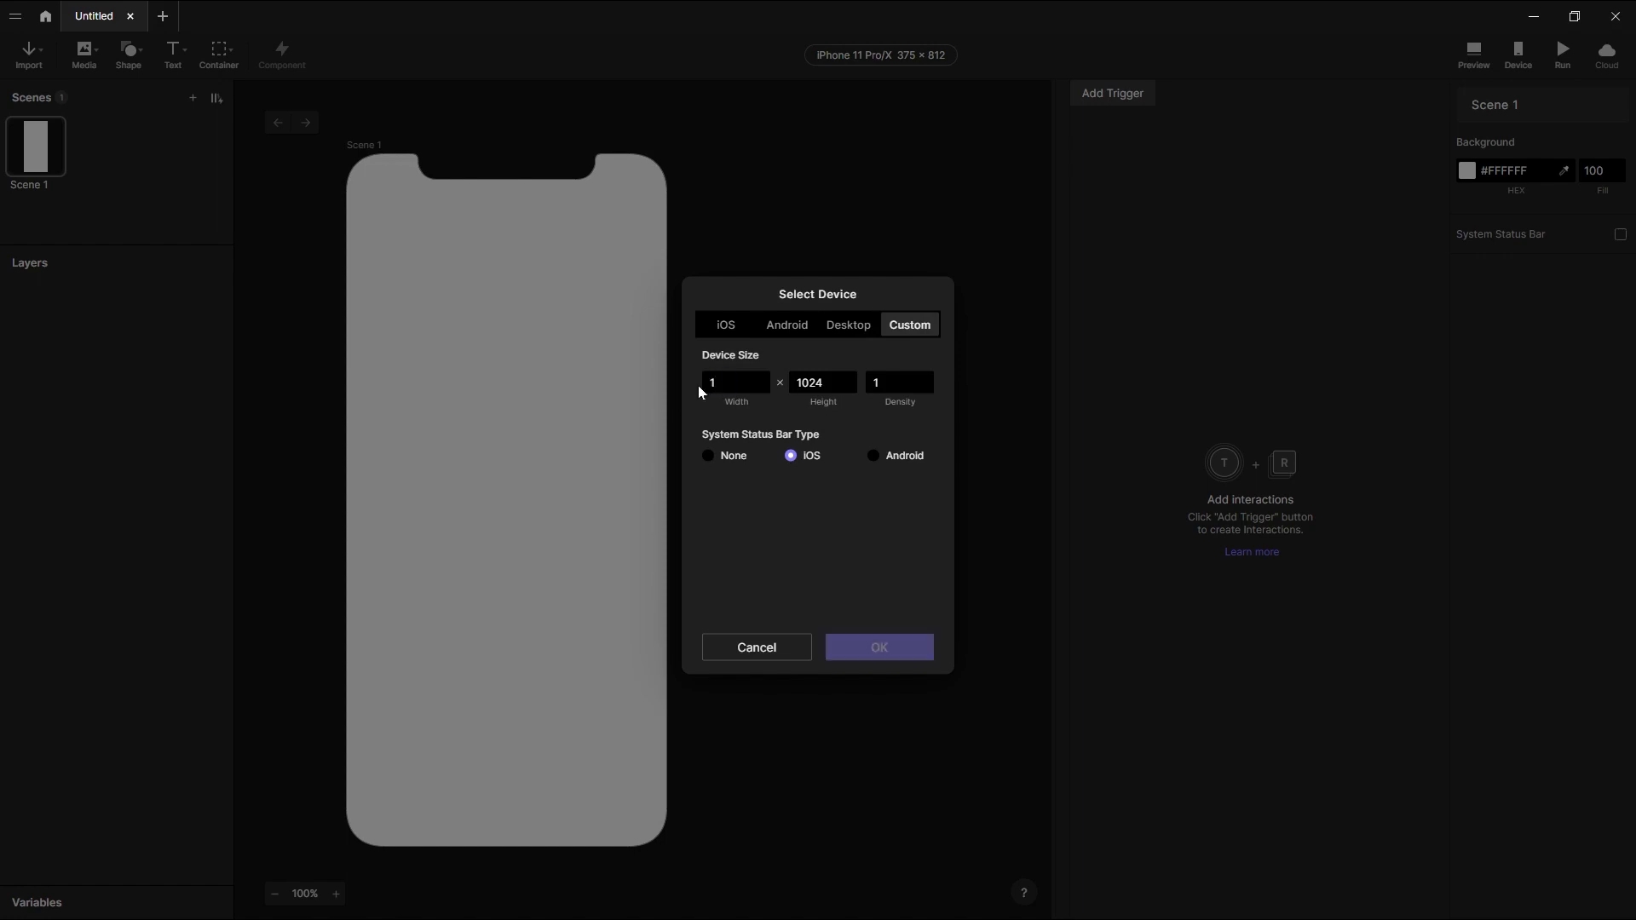
pyautogui.write('440')
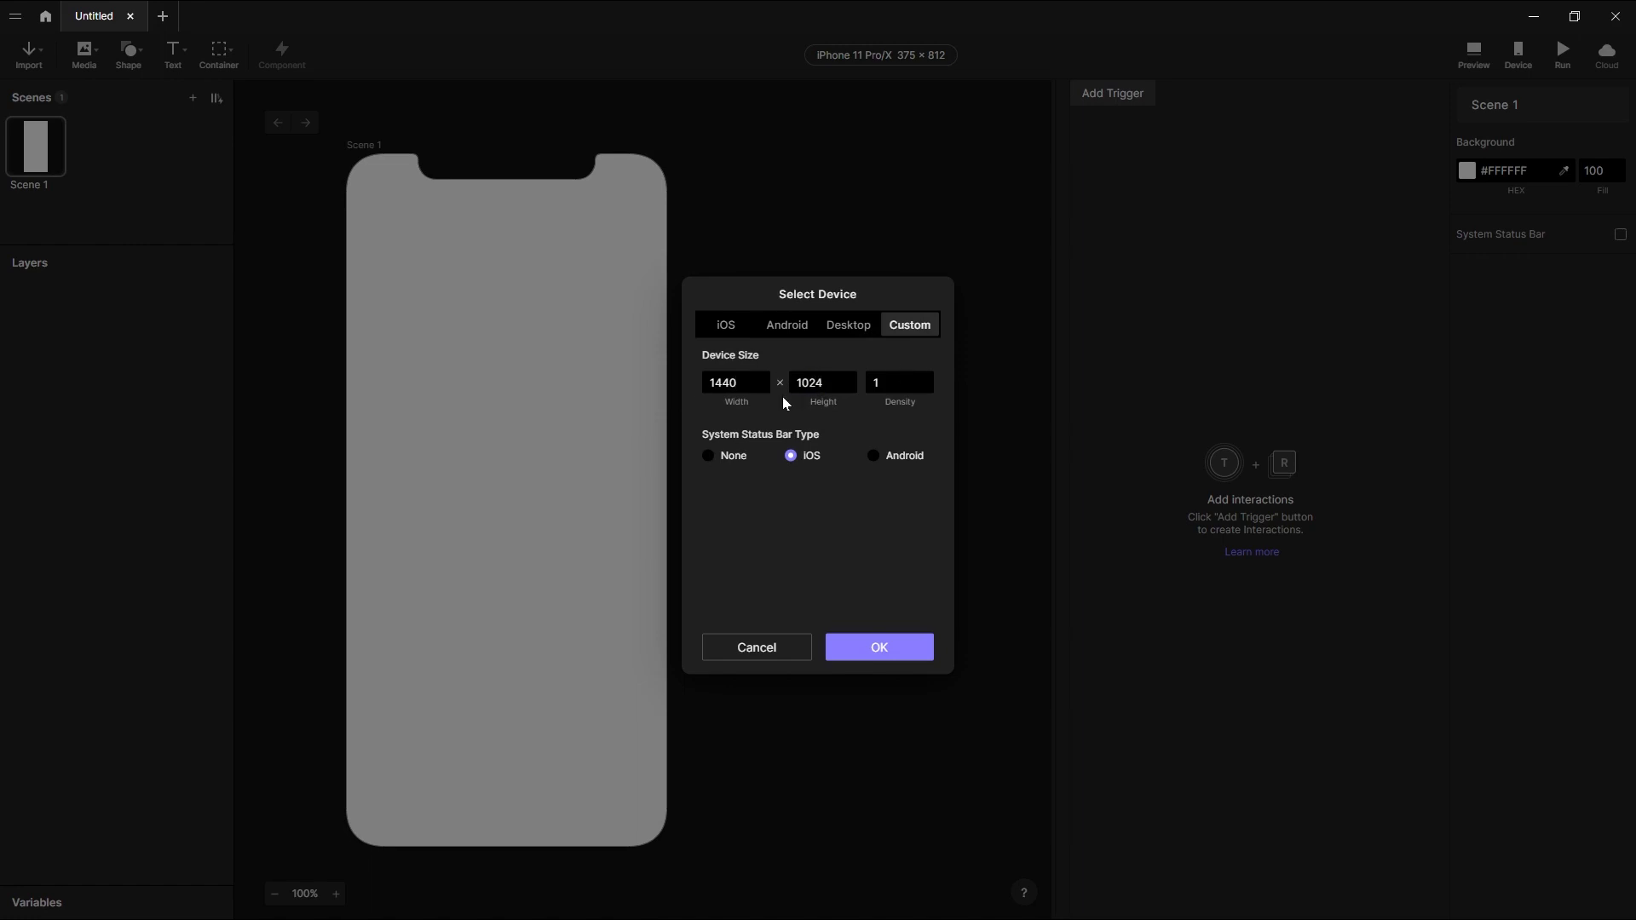
pyautogui.press('Tab')
pyautogui.write('900')
pyautogui.click(707, 457)
pyautogui.click(895, 656)
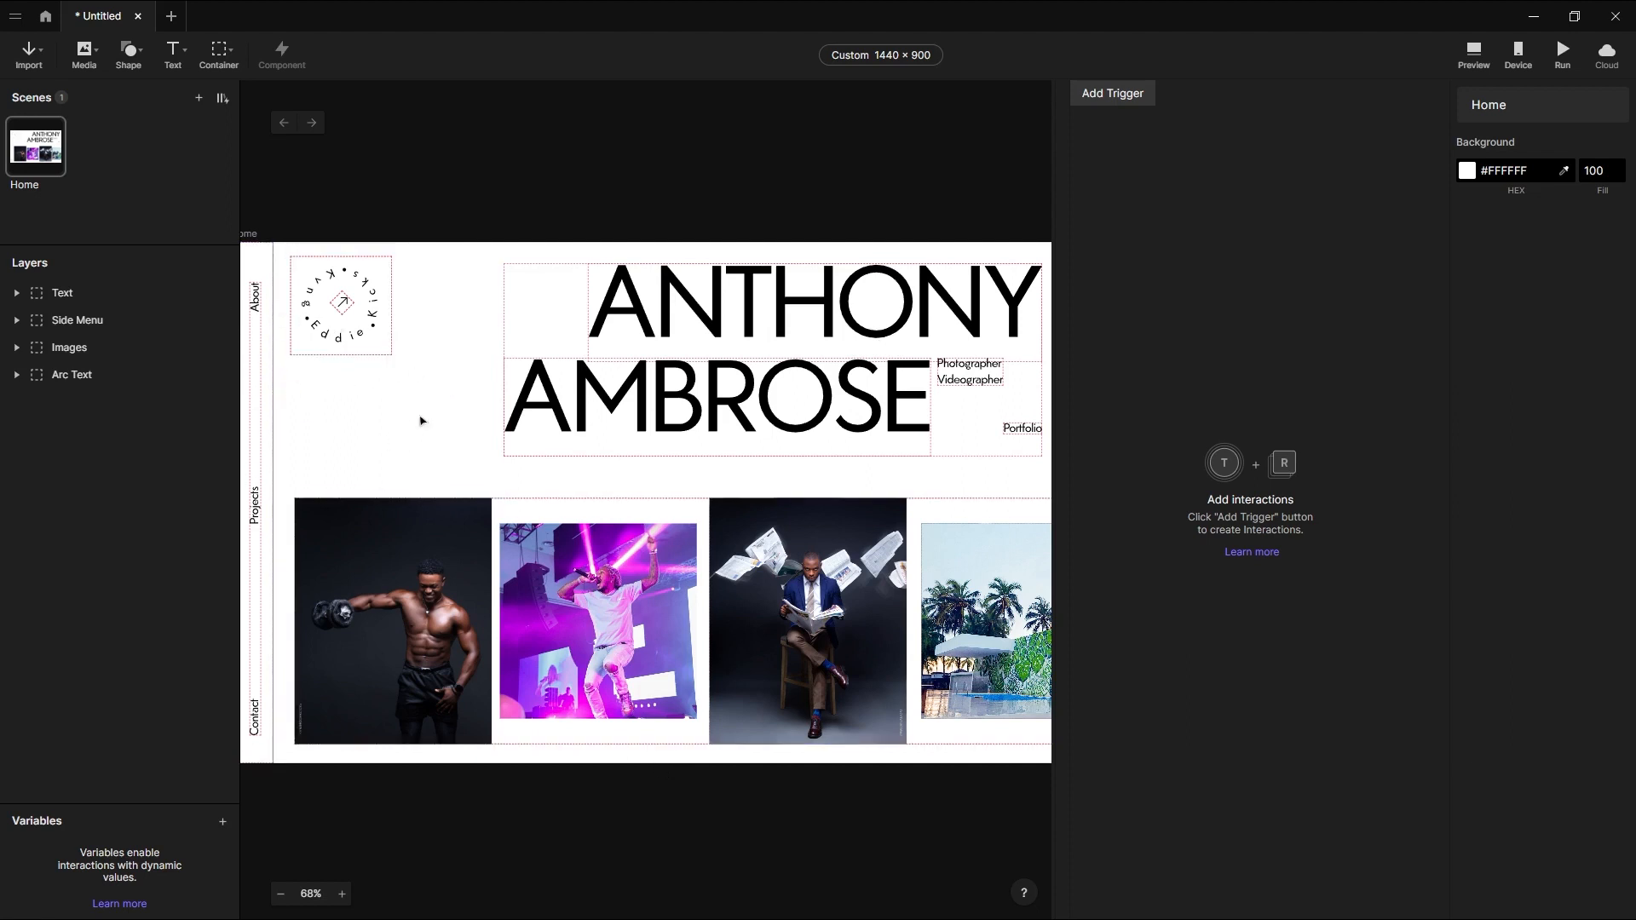
# Add an oval in the empty area below the circular text and size it to 16 × 16 with proportions locked.
pyautogui.click(137, 52)
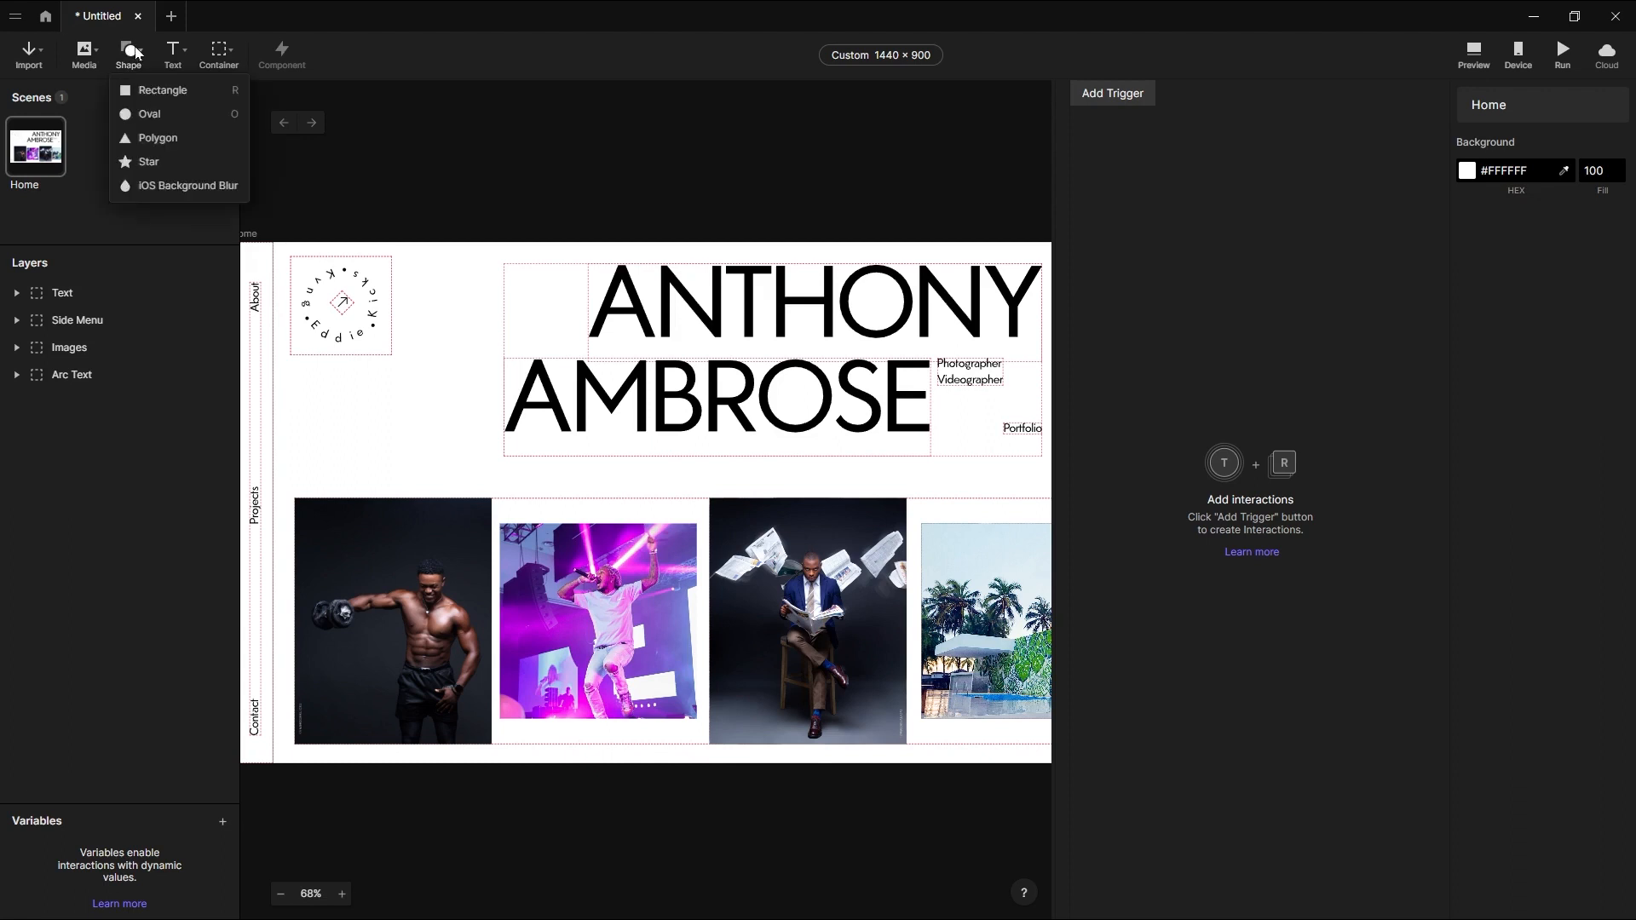
pyautogui.click(157, 116)
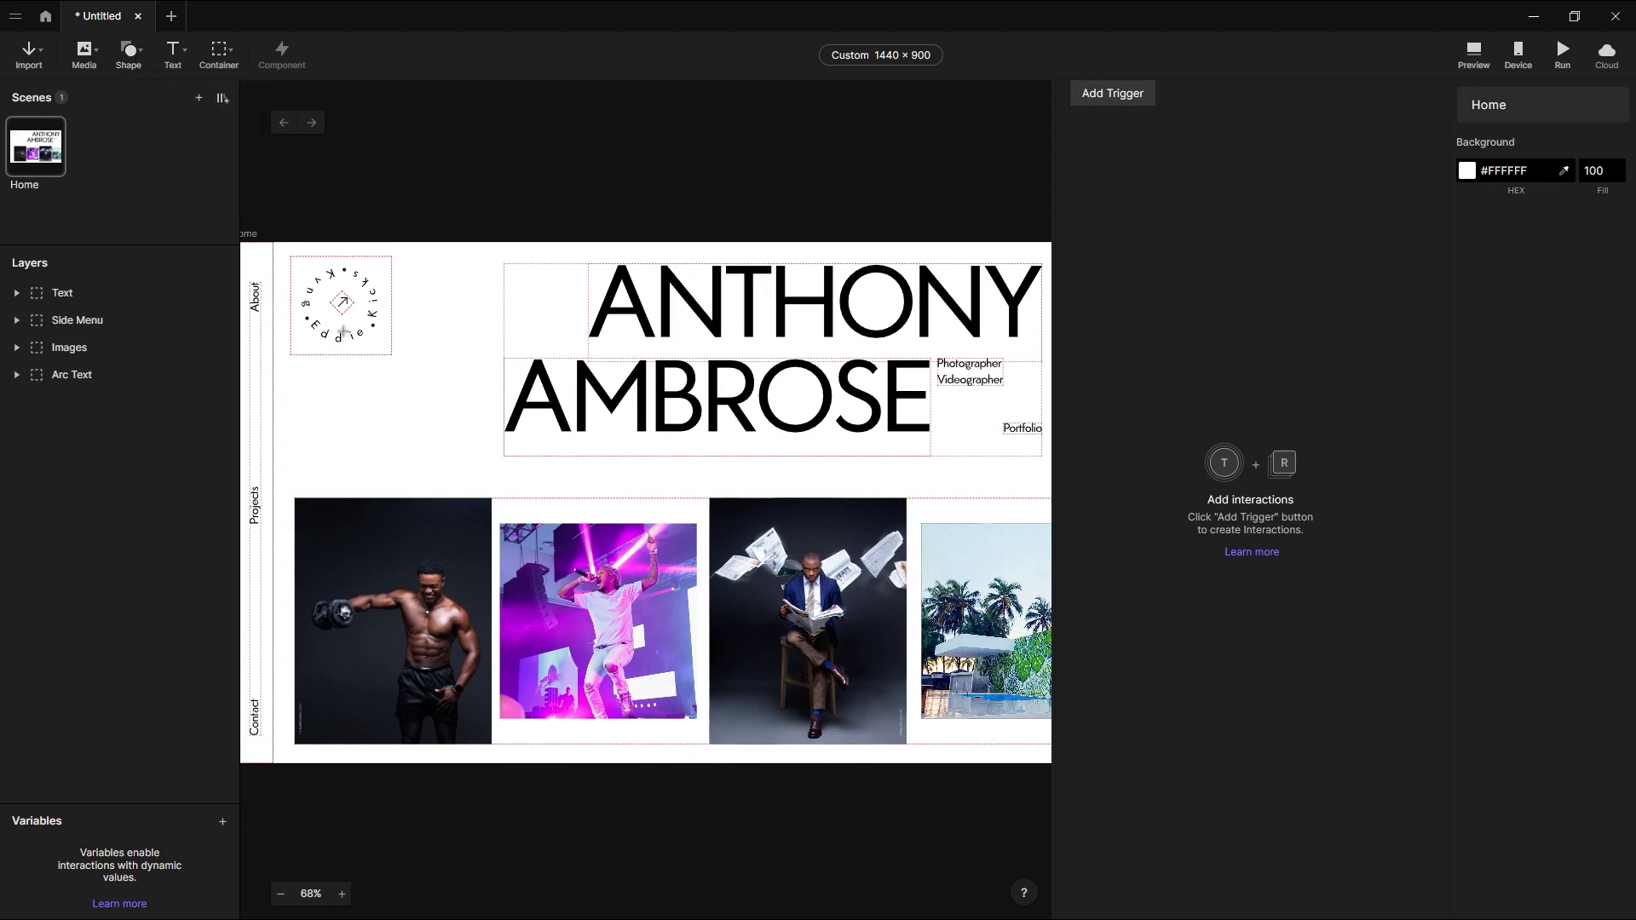
pyautogui.click(399, 410)
pyautogui.scroll(5, 392, 413)
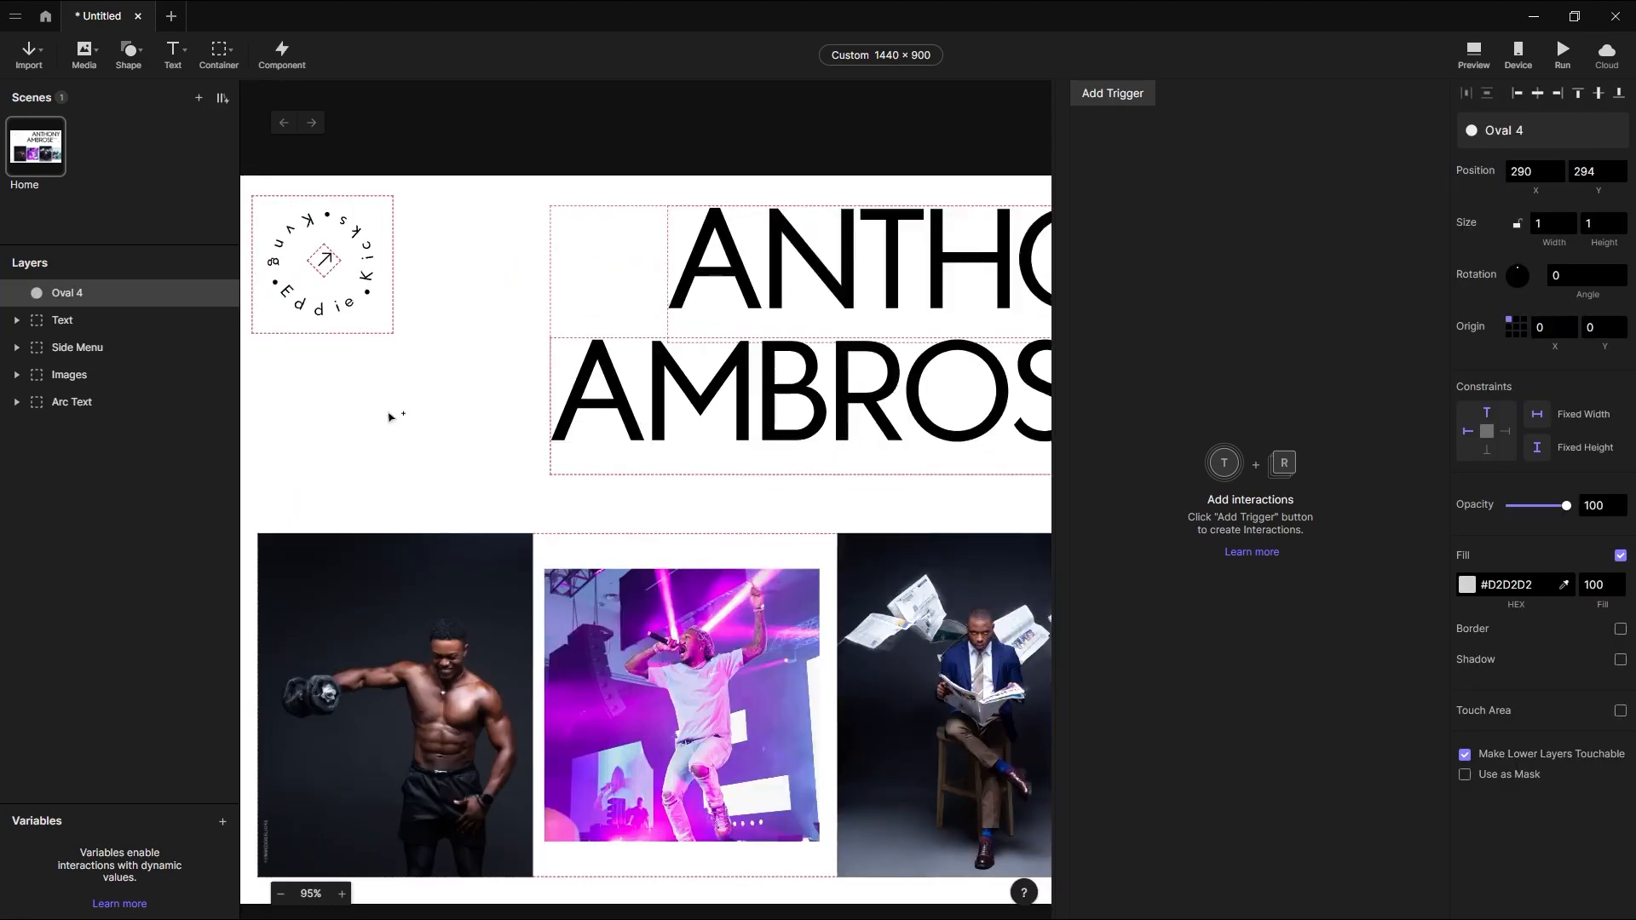
pyautogui.scroll(10, 398, 419)
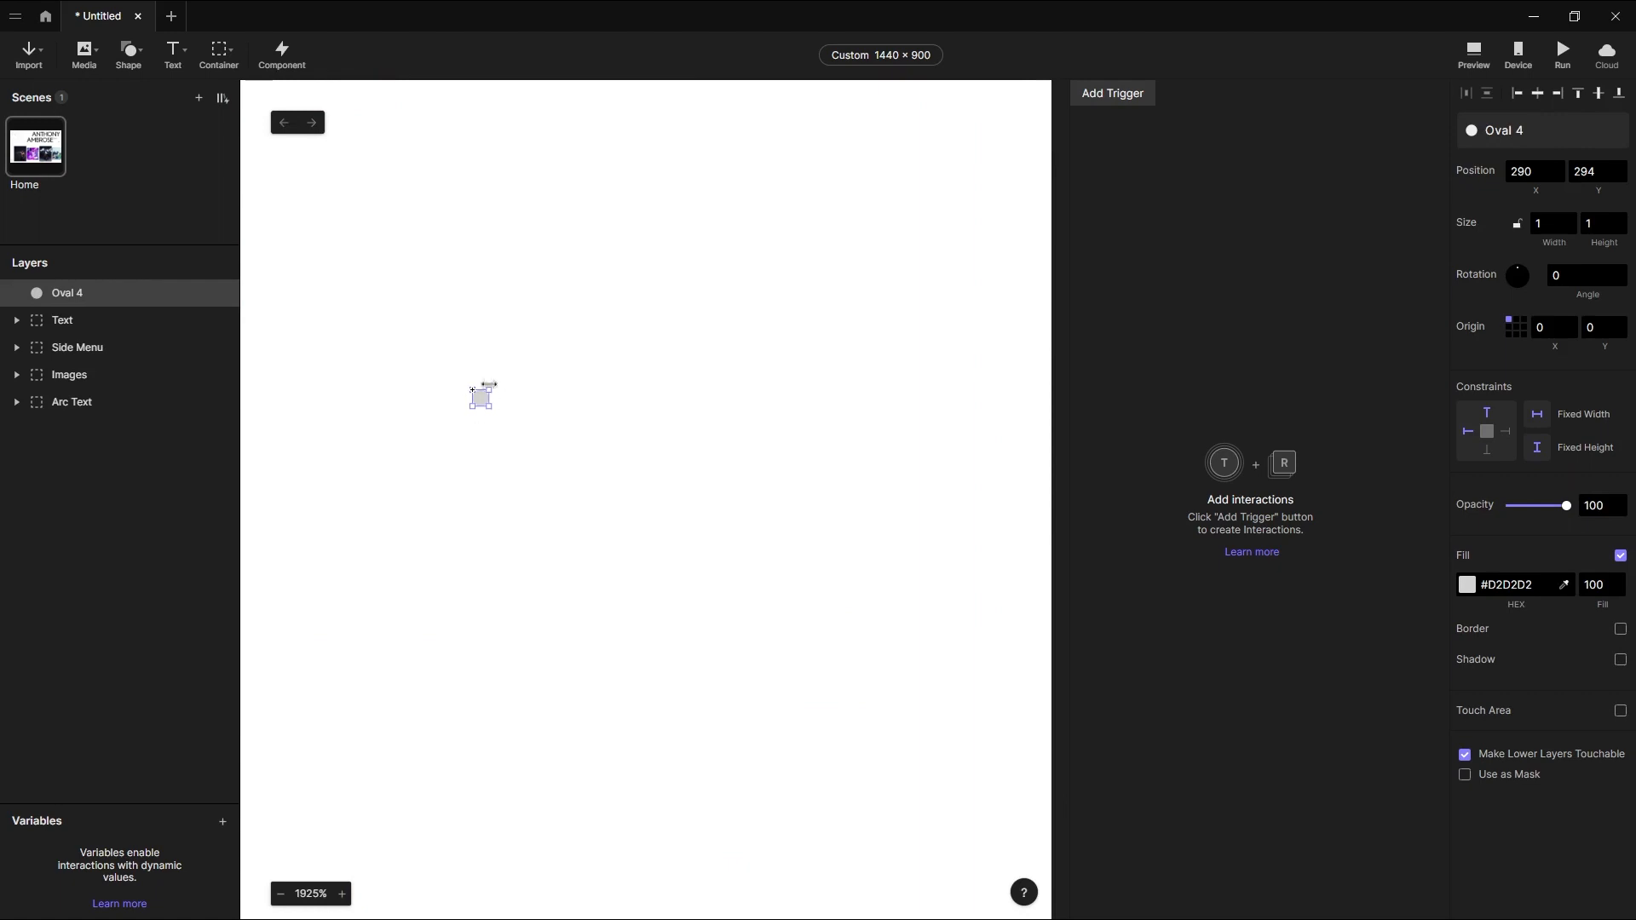
pyautogui.scroll(1, 481, 404)
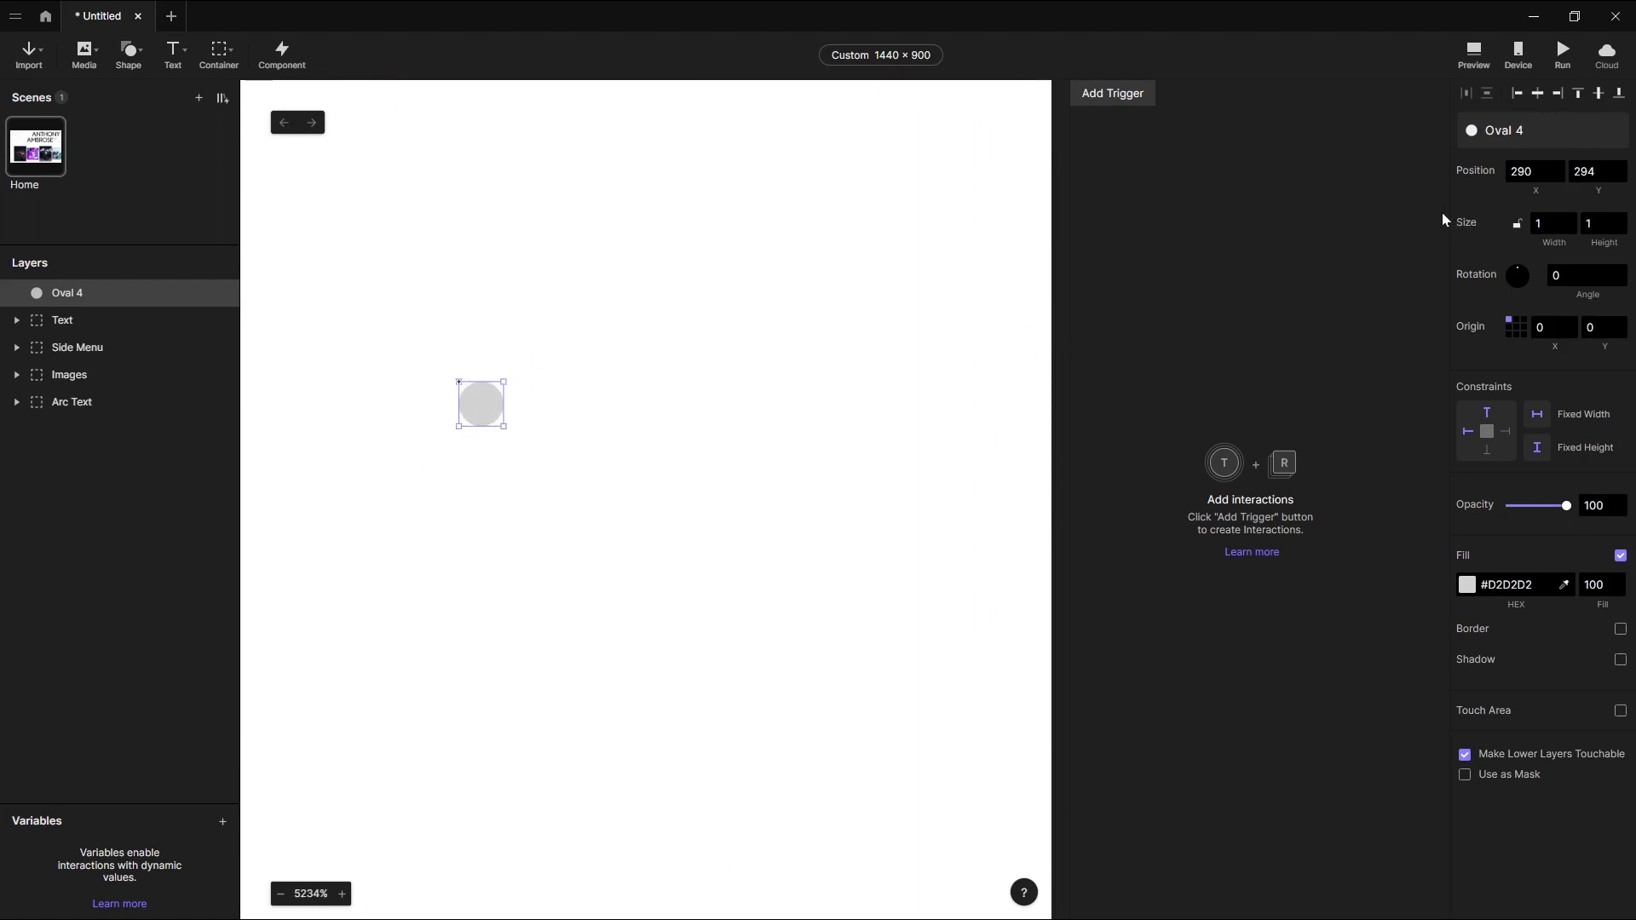
pyautogui.click(1517, 224)
pyautogui.click(1533, 232)
pyautogui.press('Return')
# Fill the oval with black (#000000) and rename its layer to Circle.
pyautogui.scroll(-4, 557, 418)
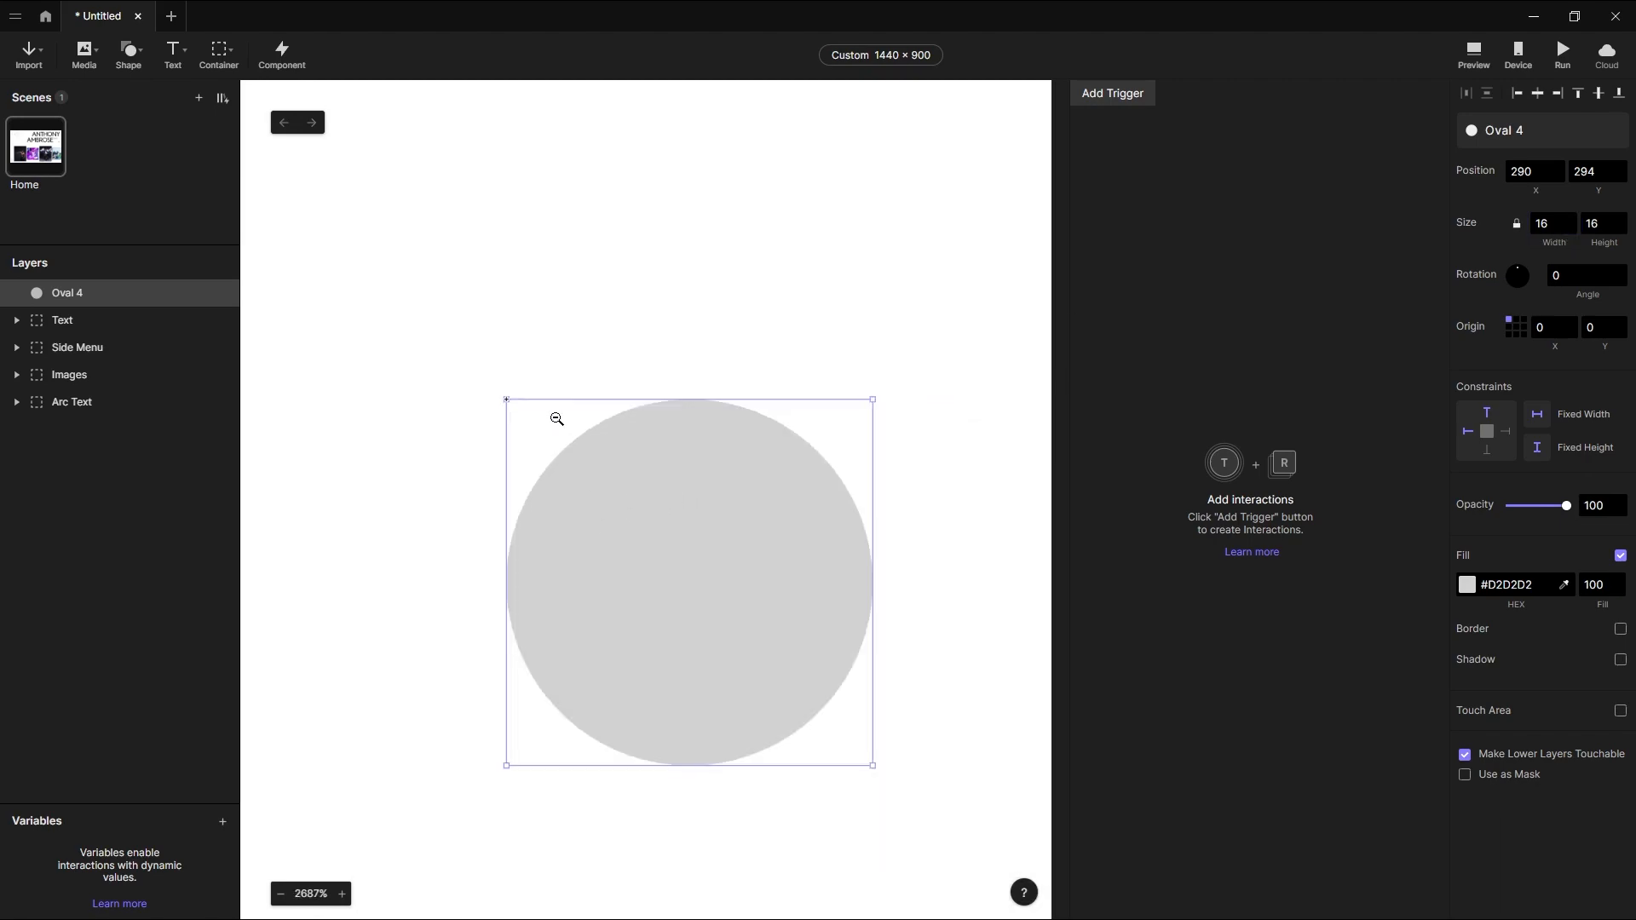
pyautogui.scroll(-15, 545, 417)
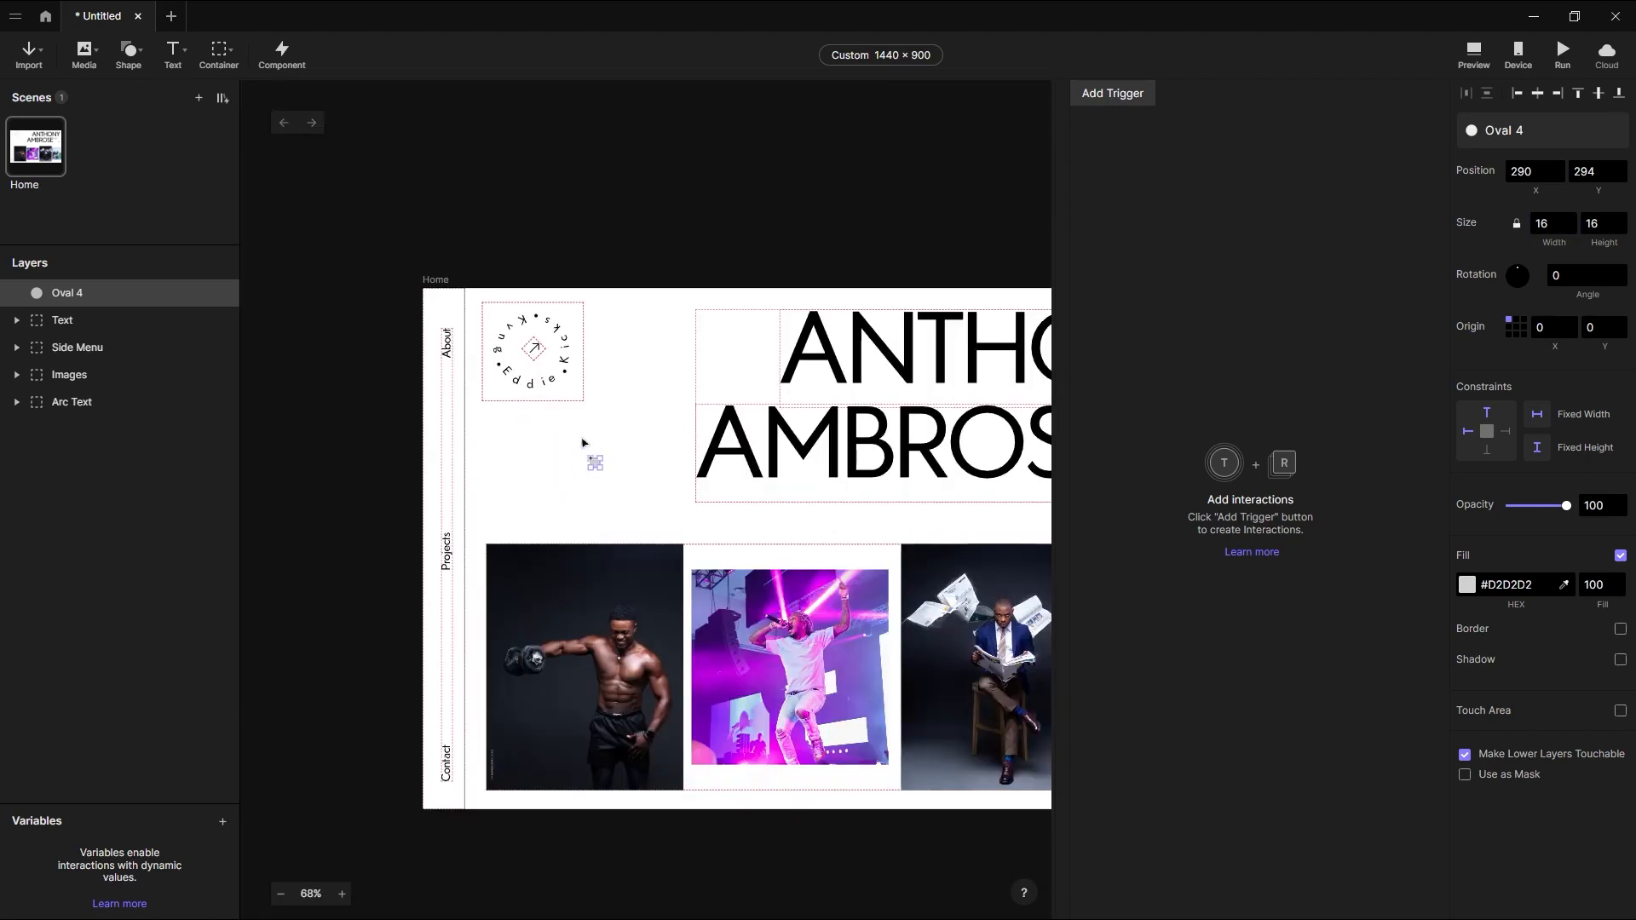
pyautogui.scroll(9, 609, 475)
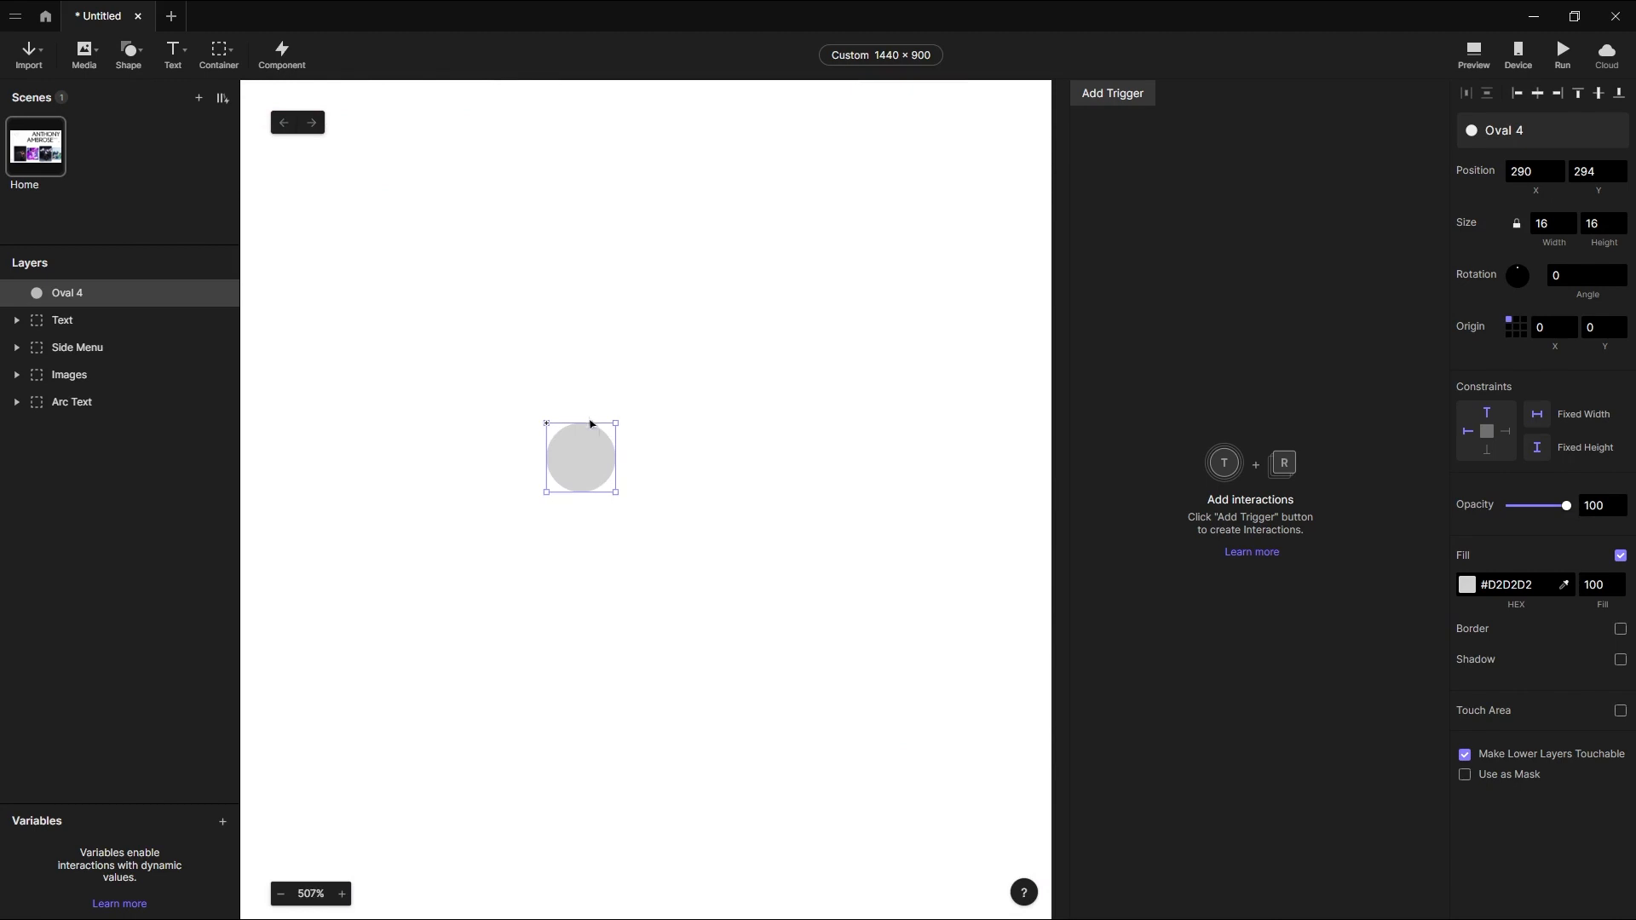
pyautogui.click(1467, 586)
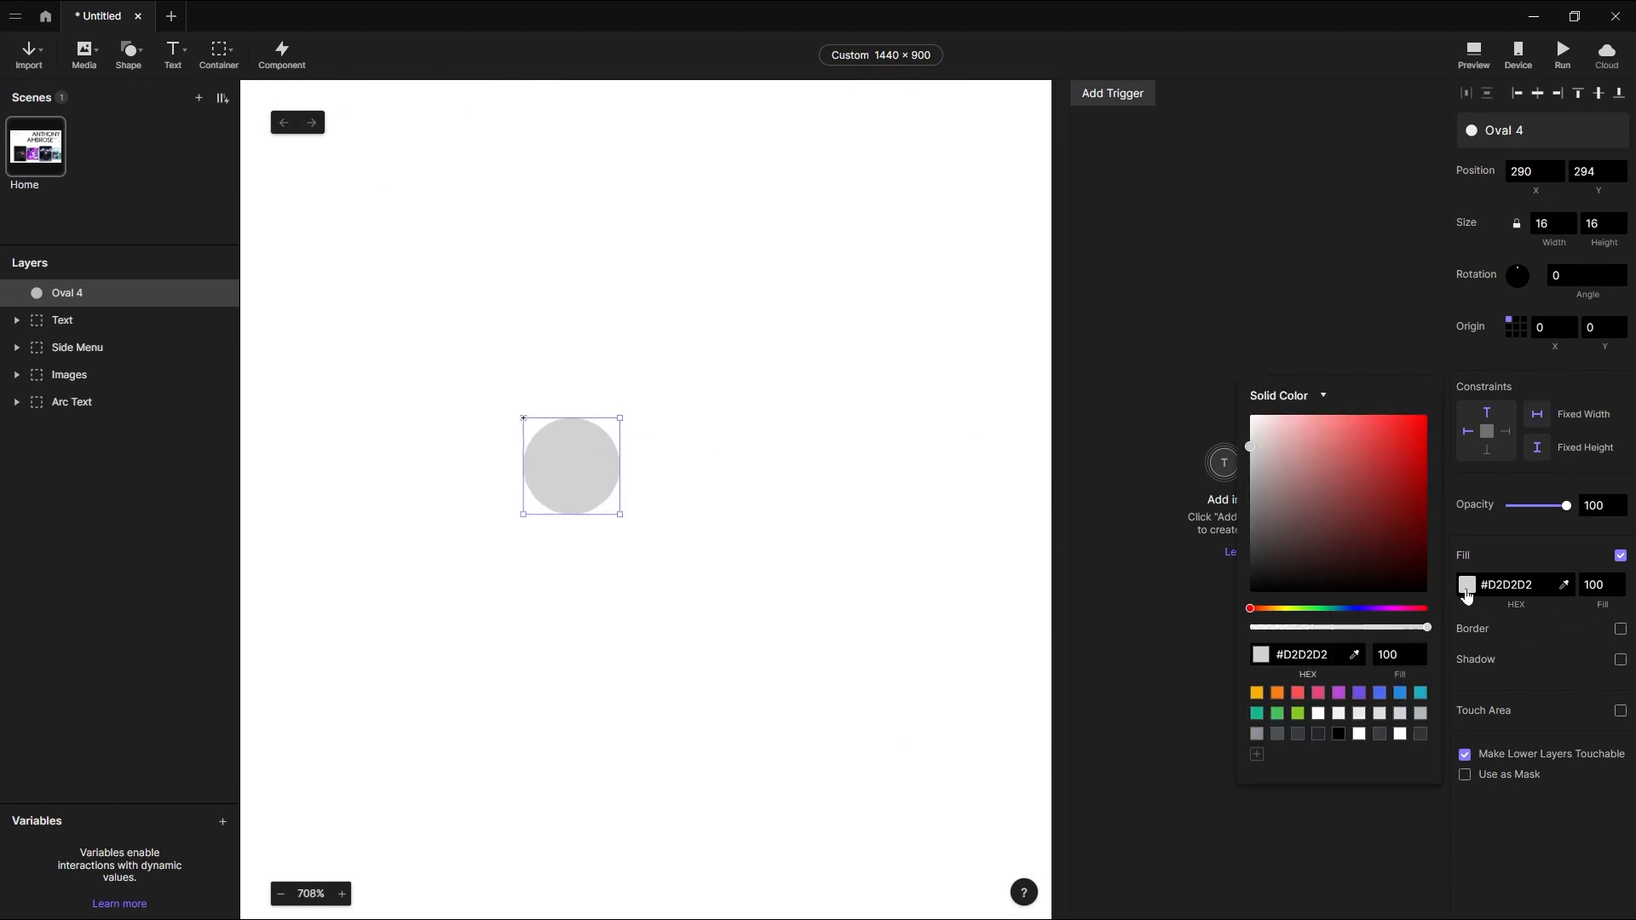
pyautogui.moveTo(1277, 512); pyautogui.dragTo(1190, 655)
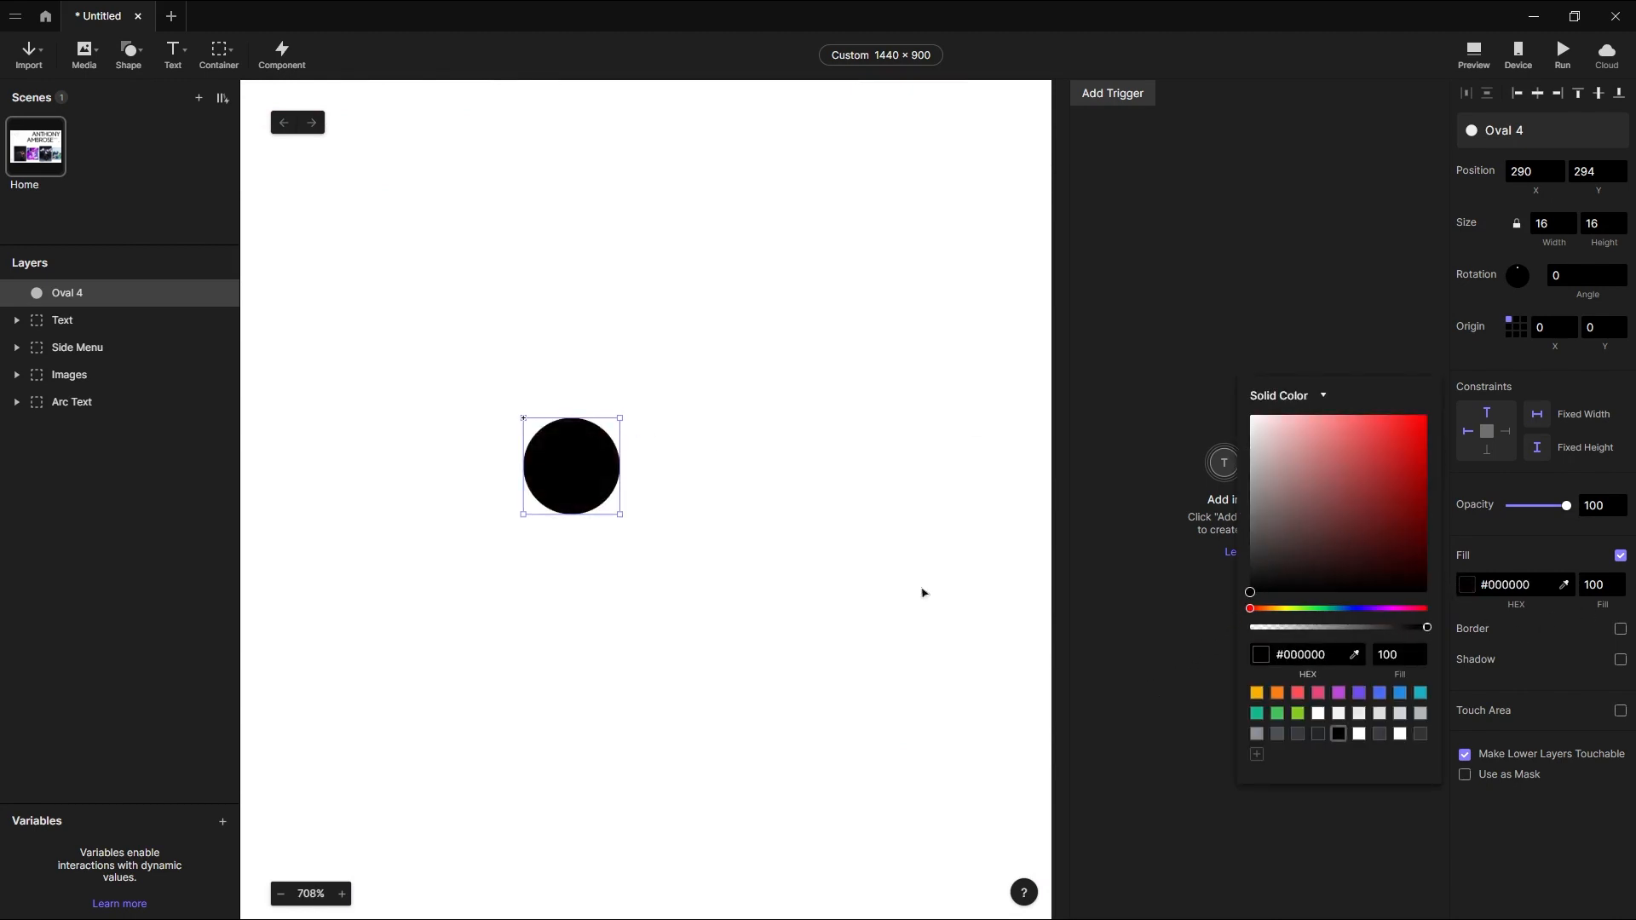
pyautogui.doubleClick(105, 293)
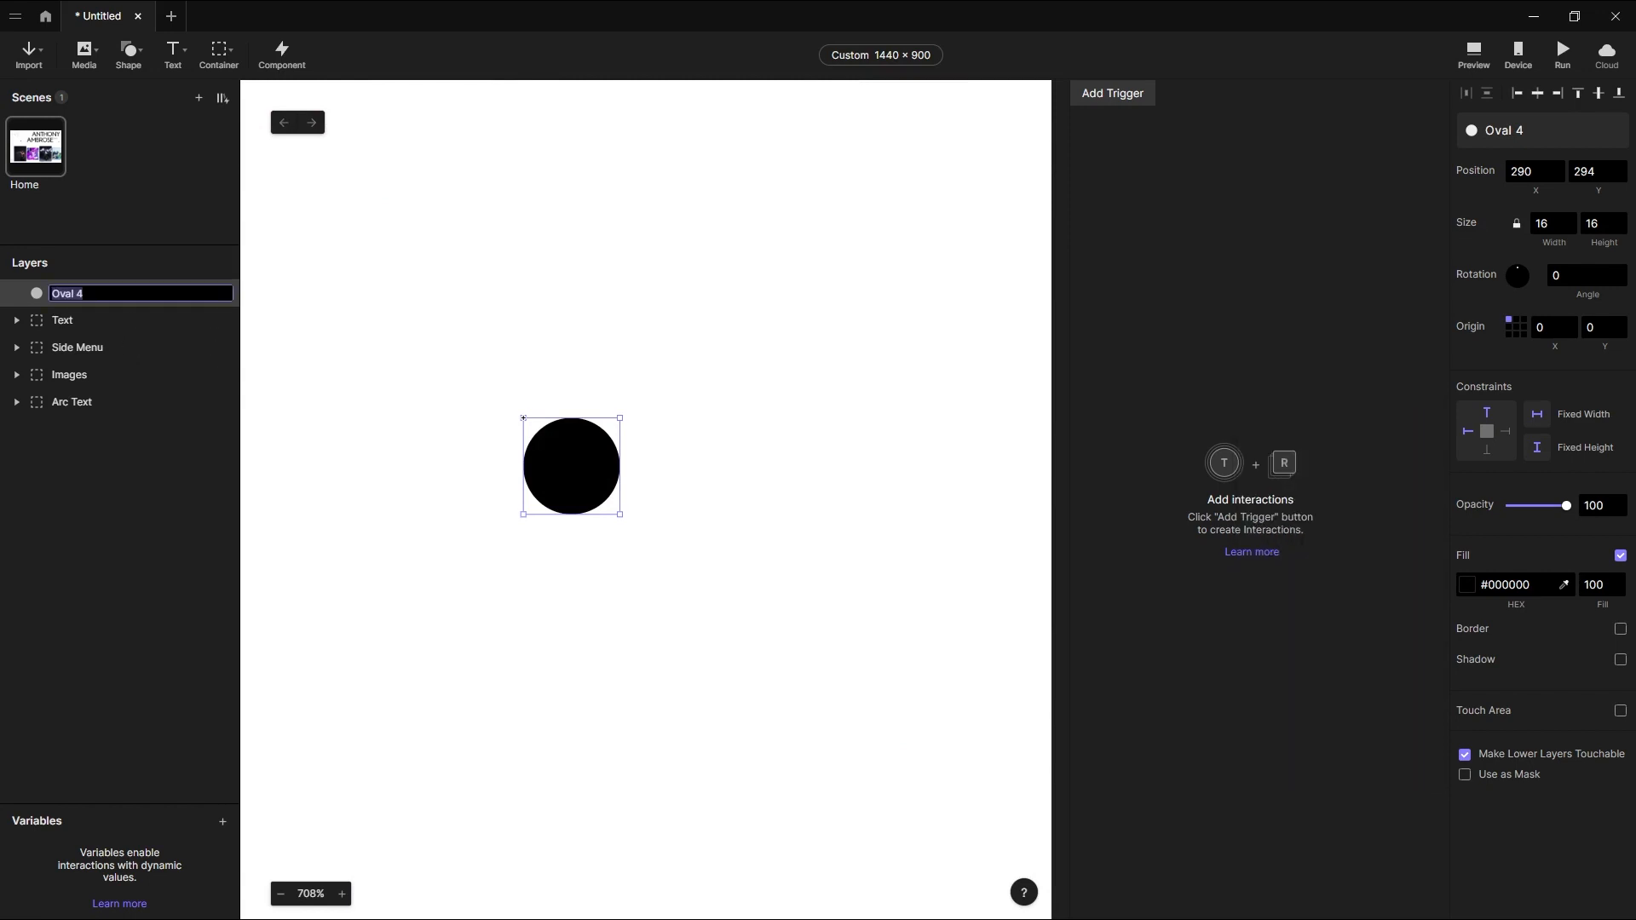
pyautogui.write('Circle')
pyautogui.click(96, 527)
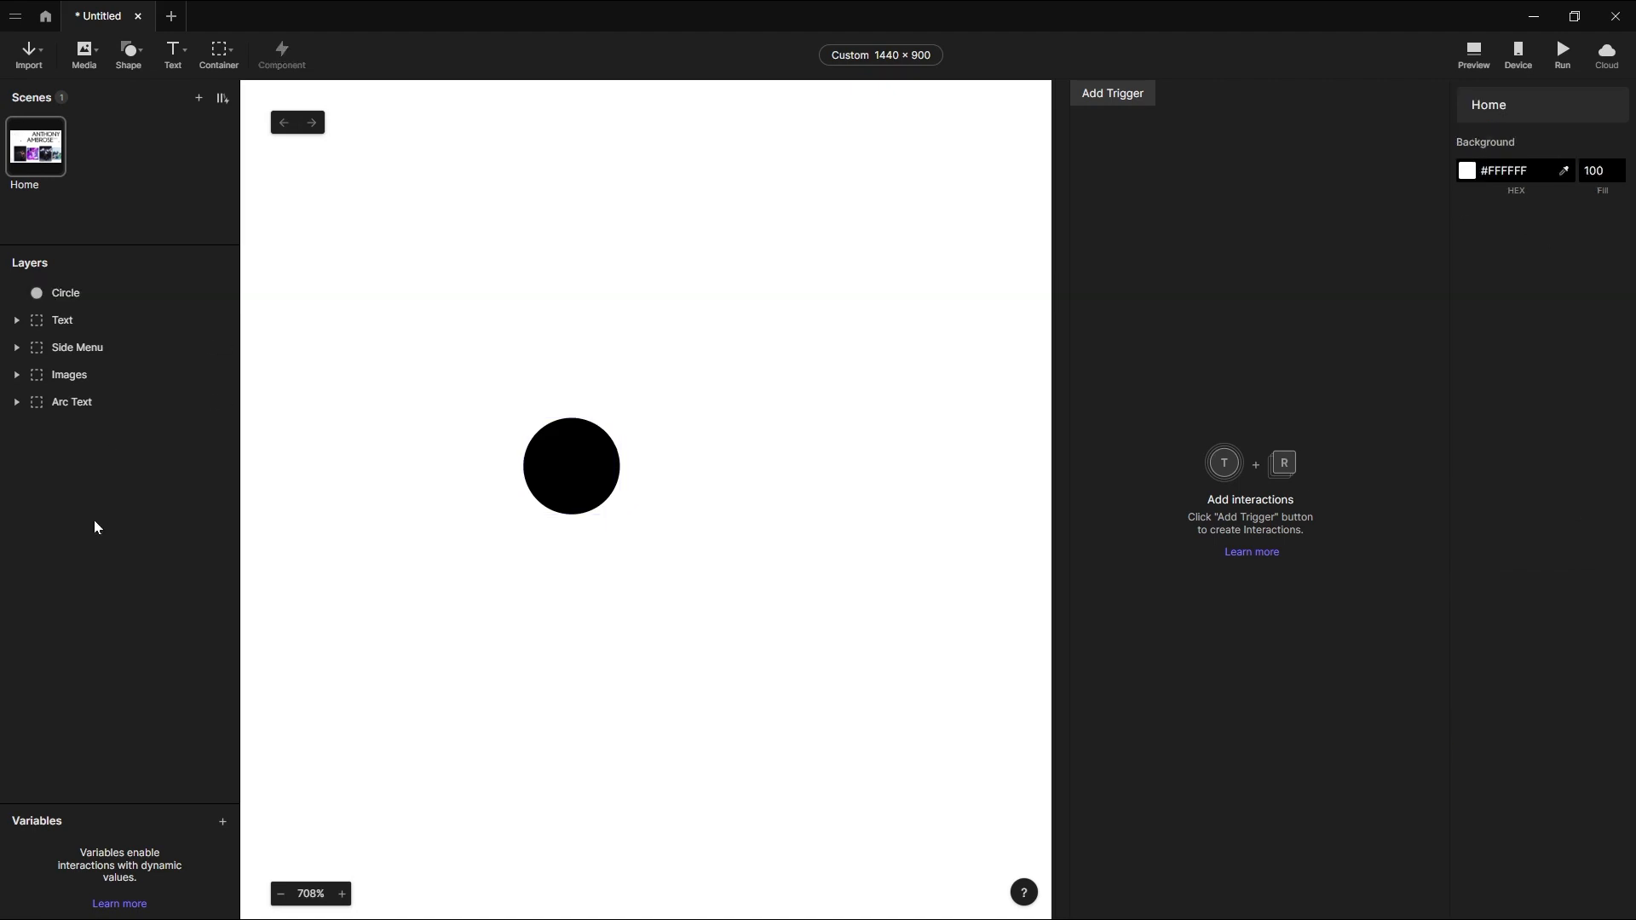
pyautogui.click(587, 489)
pyautogui.scroll(-6, 529, 435)
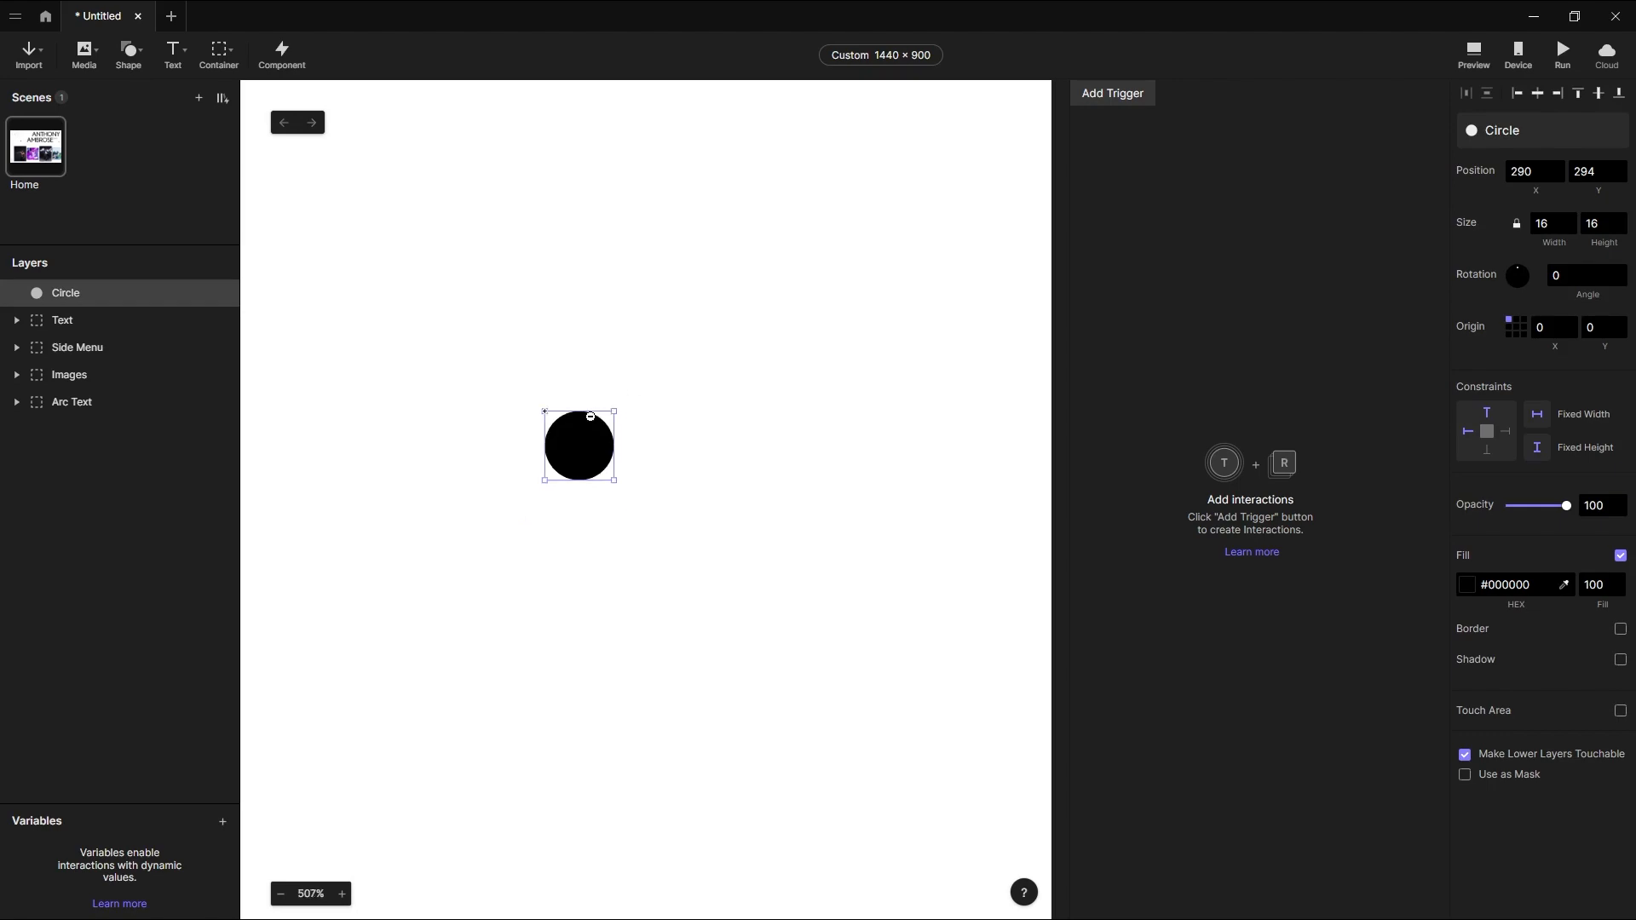
pyautogui.scroll(-2, 514, 427)
pyautogui.scroll(4, 540, 427)
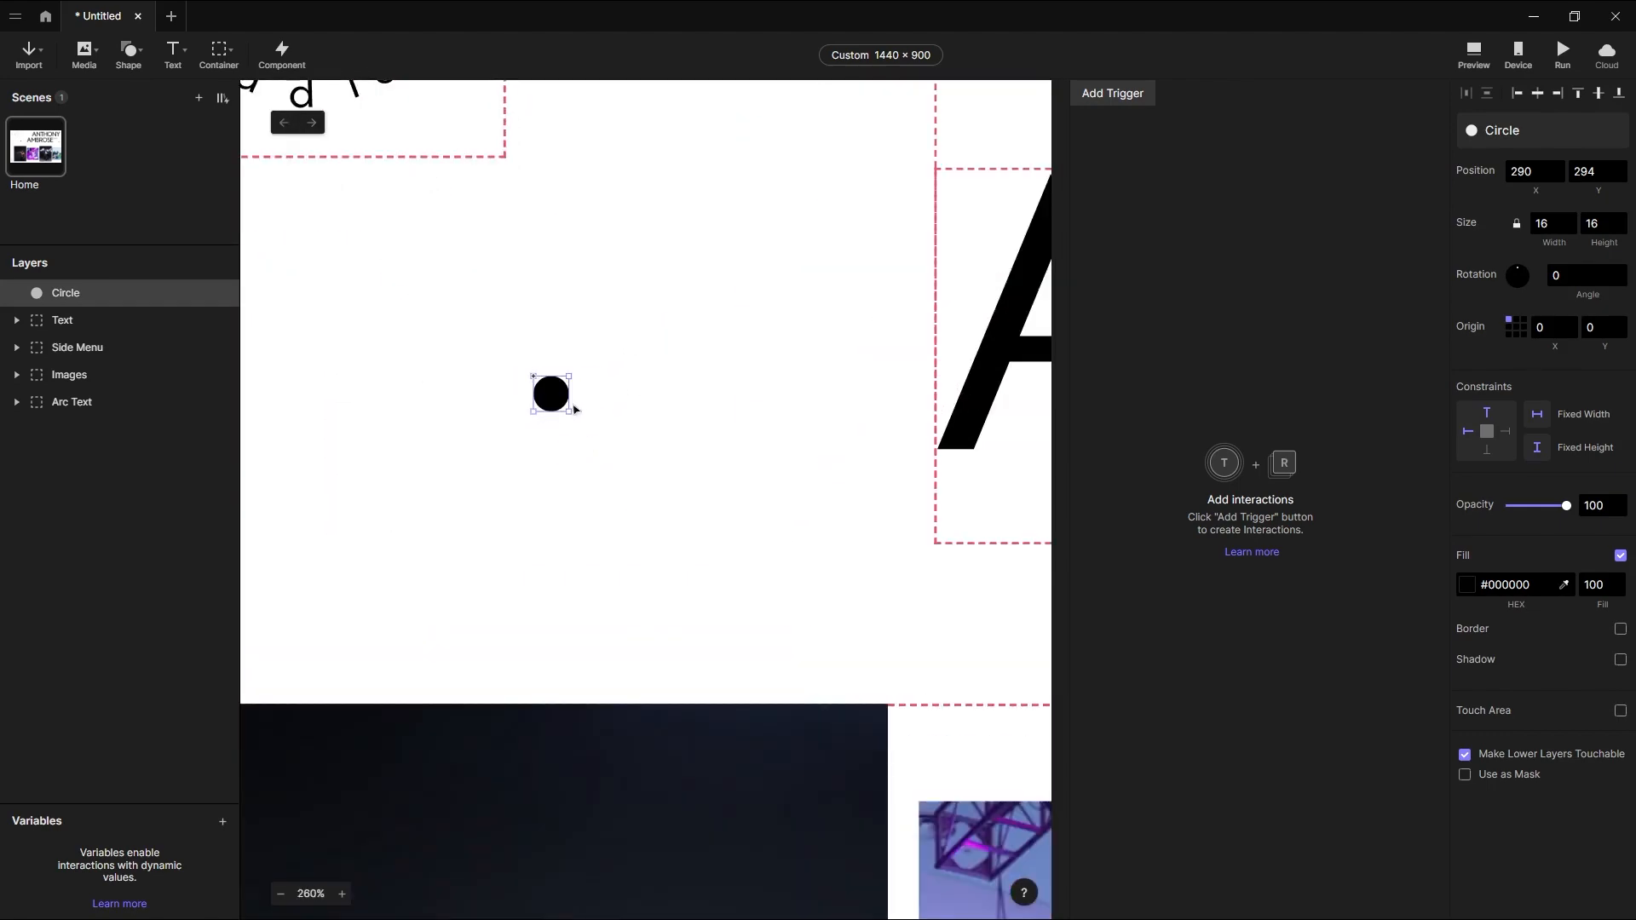
pyautogui.scroll(-3, 669, 353)
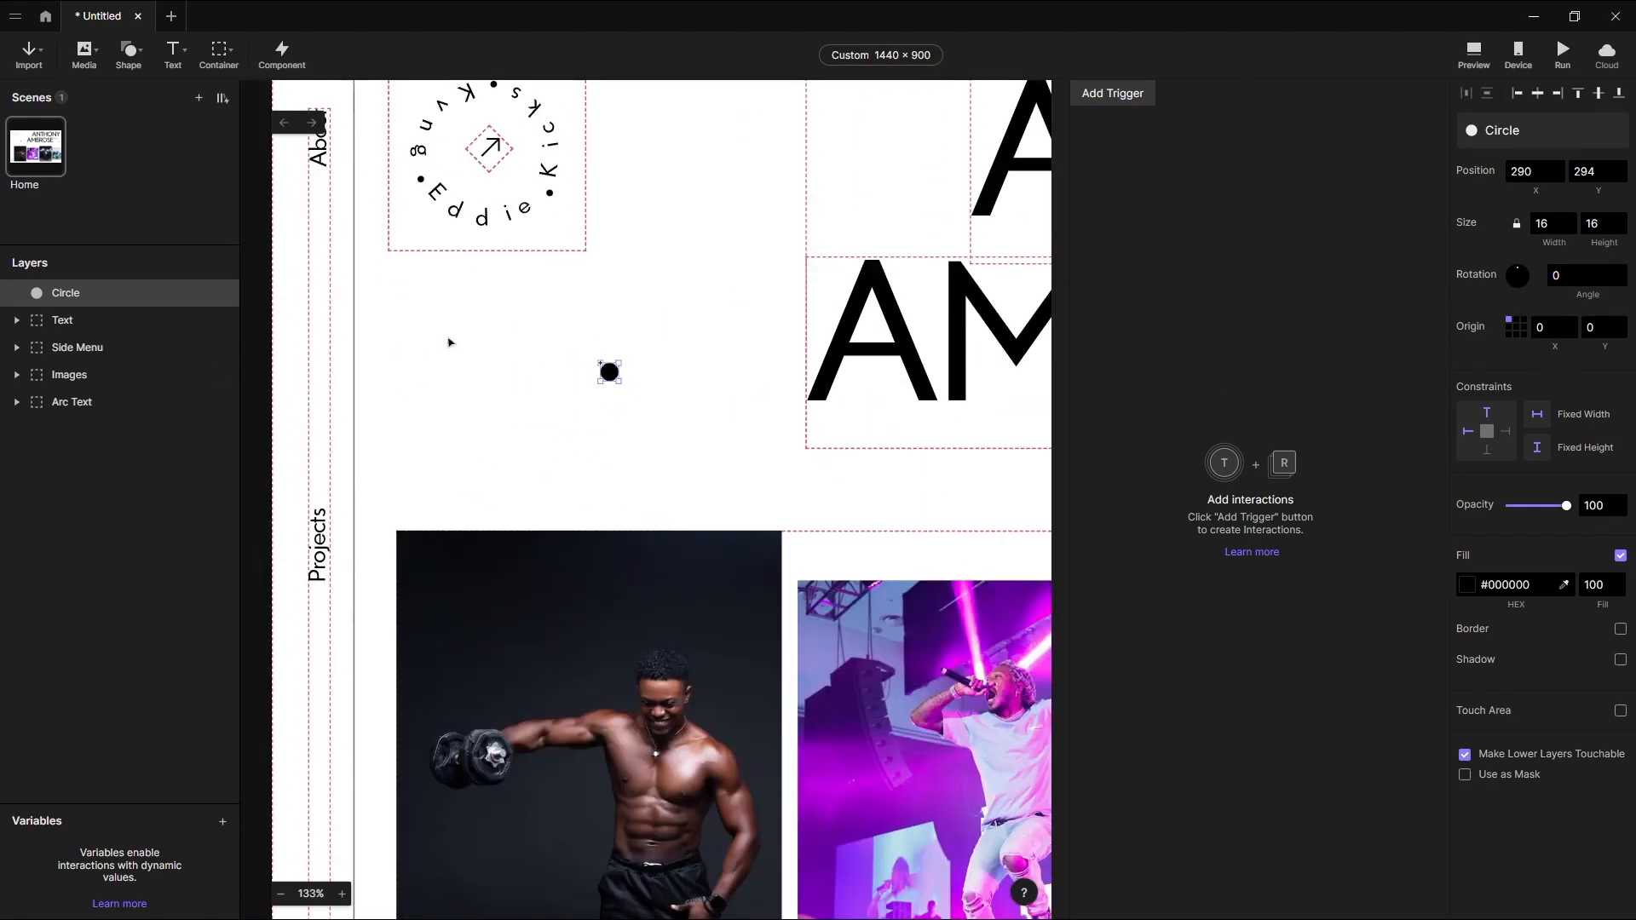
pyautogui.scroll(-1, 449, 341)
pyautogui.scroll(1, 589, 385)
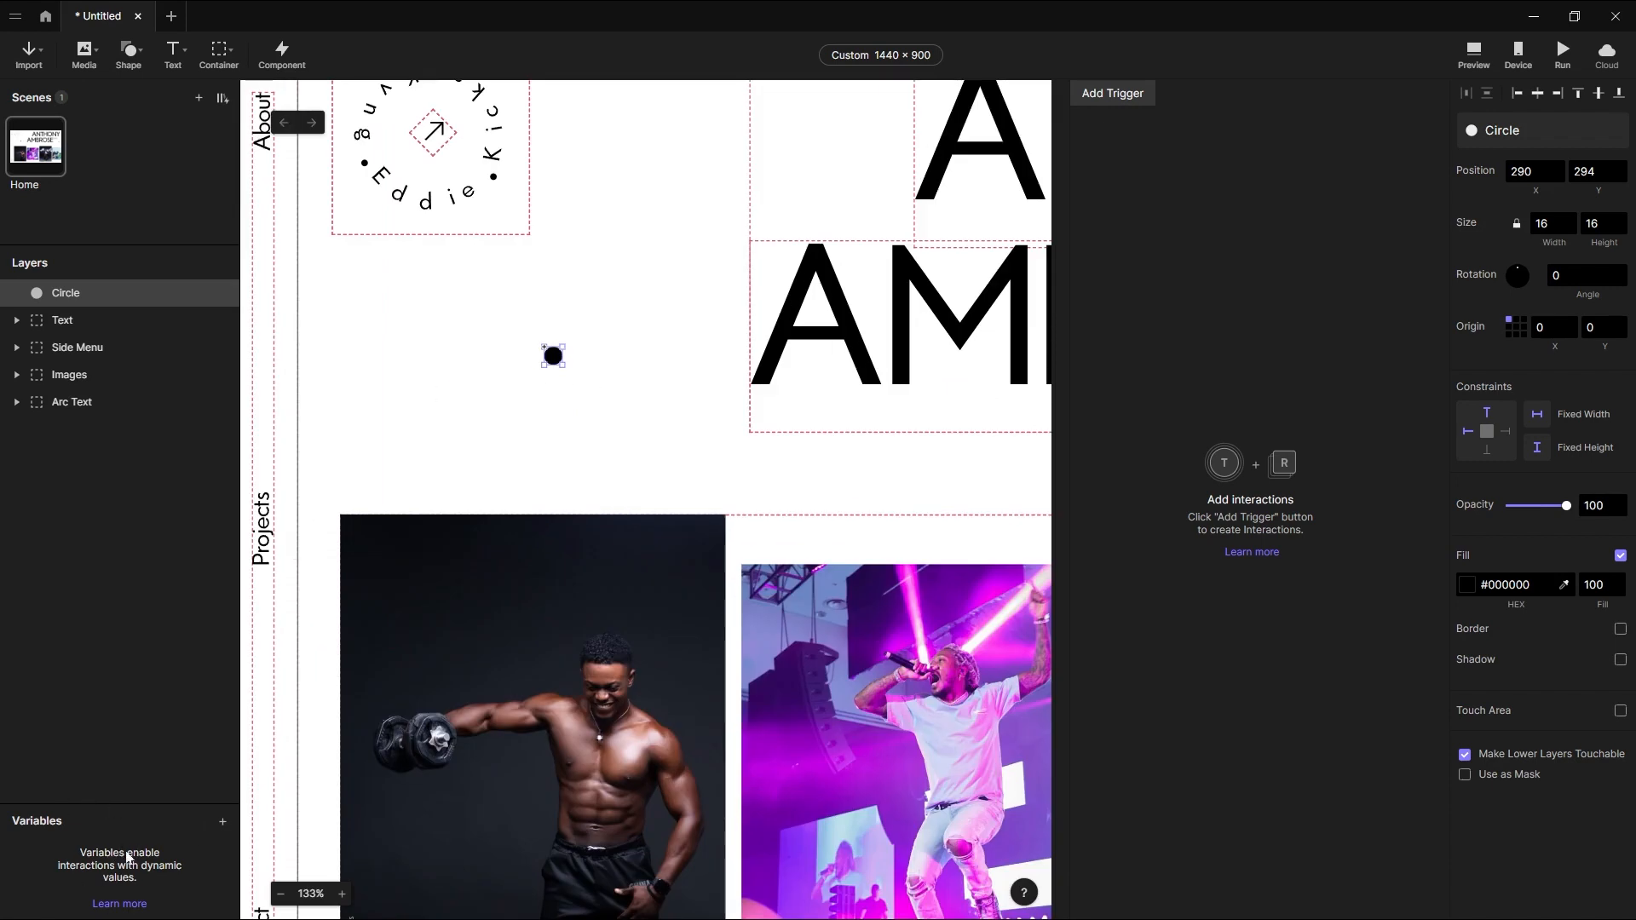
# Create a variable for this scene only and name it xmouse.
pyautogui.click(222, 822)
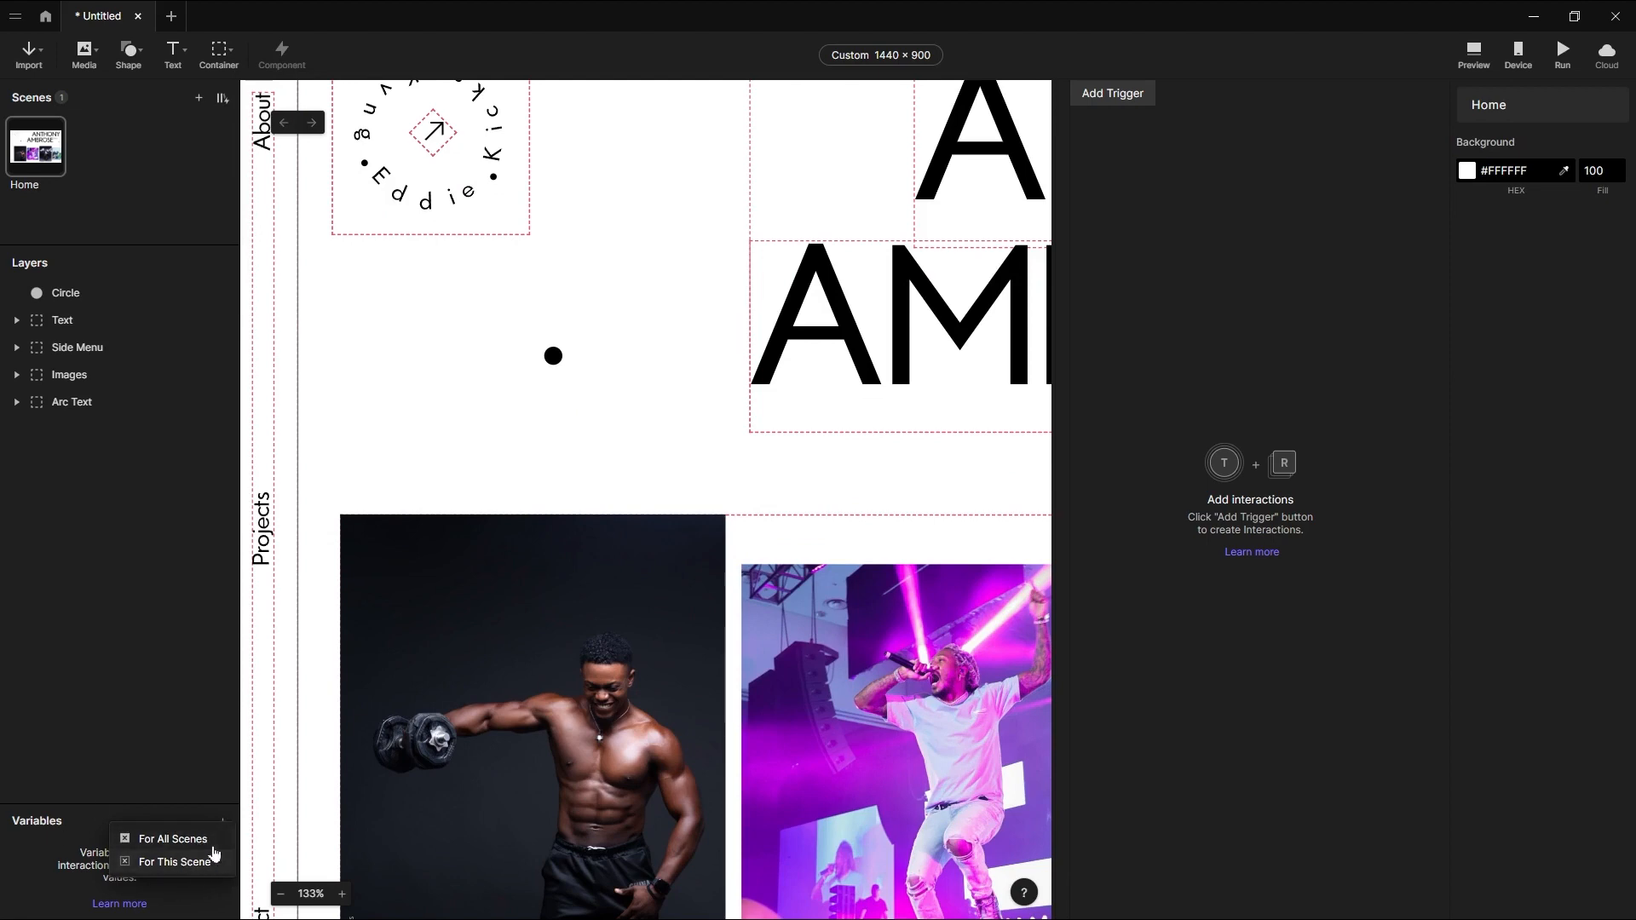
pyautogui.click(168, 863)
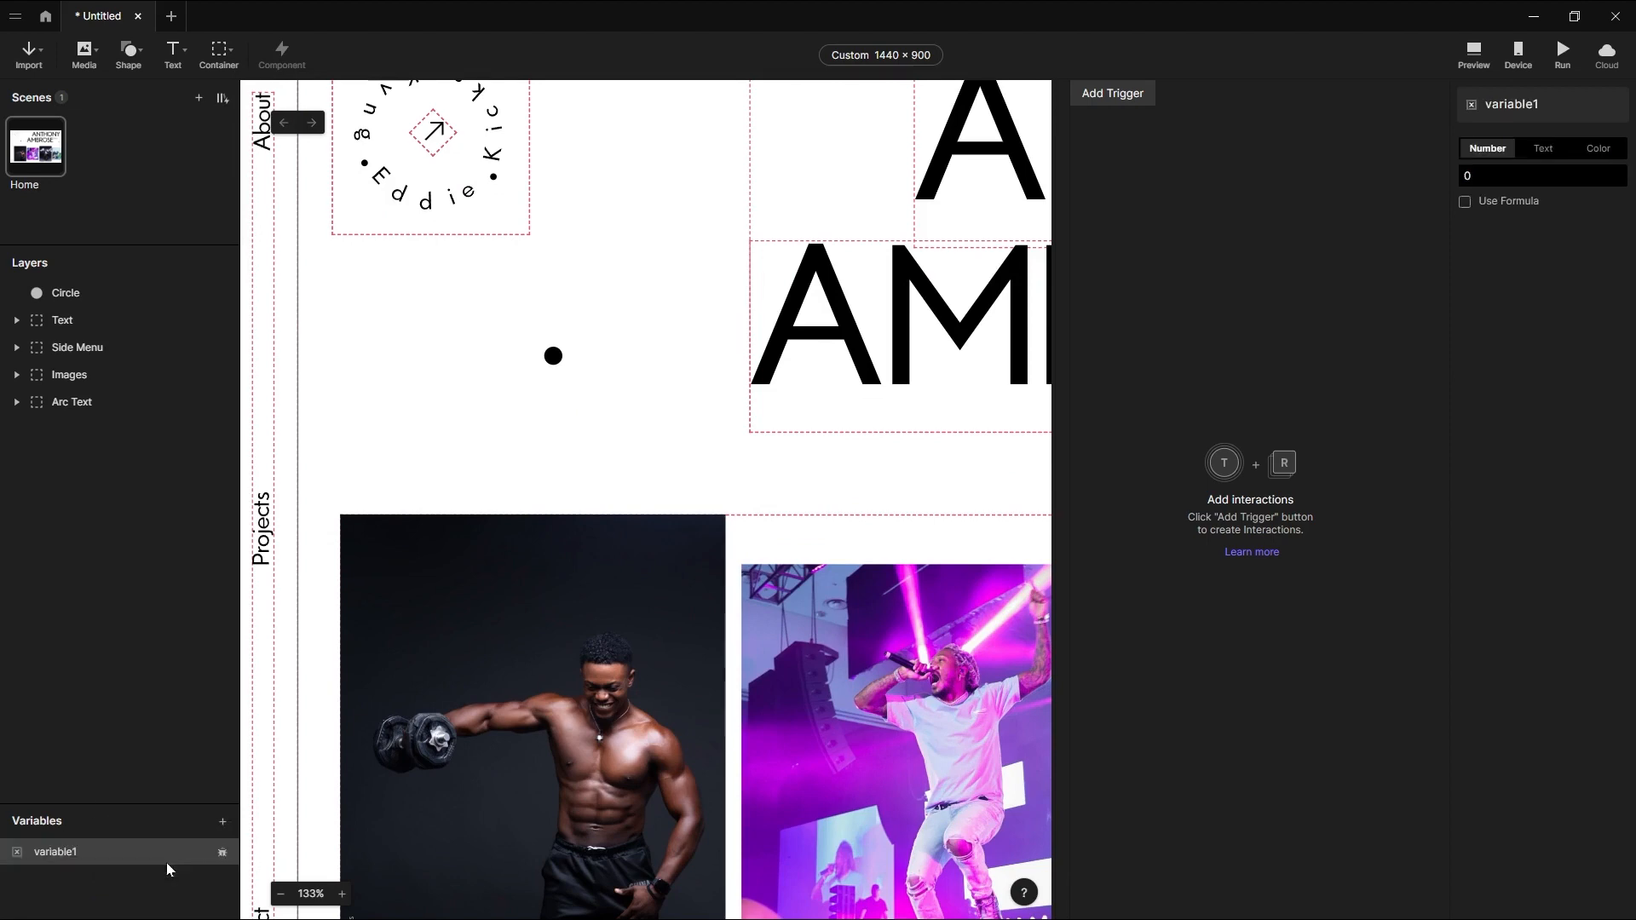
pyautogui.doubleClick(74, 854)
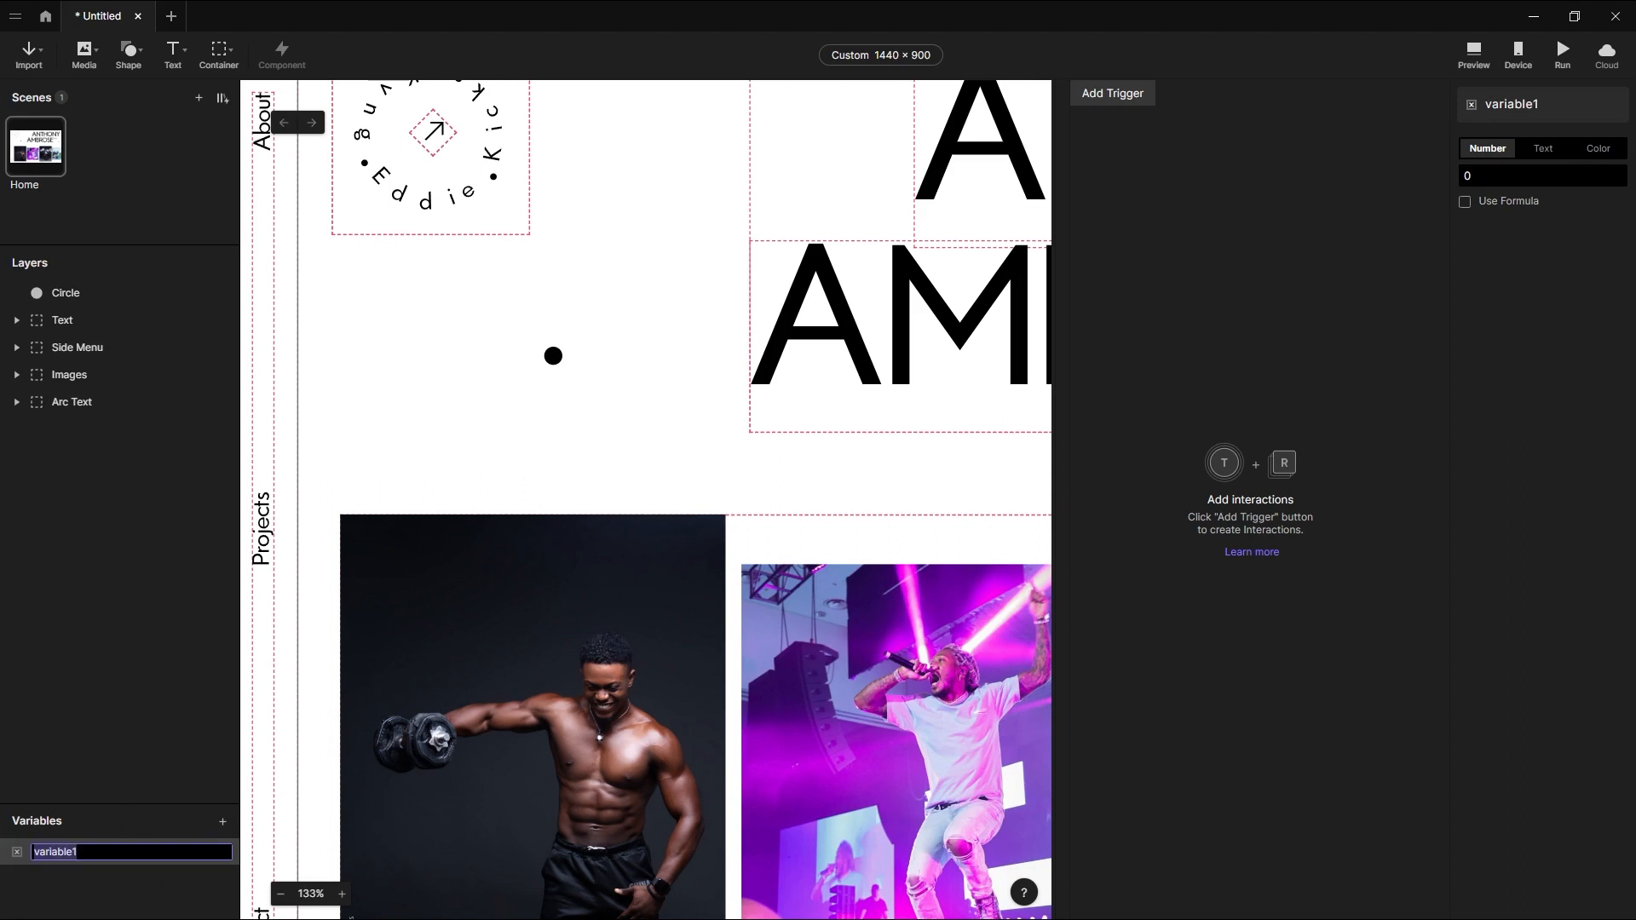
pyautogui.write('xmouse')
pyautogui.press('Return')
pyautogui.click(79, 878)
# Make the xmouse number variable use the formula $mouseX.
pyautogui.click(84, 854)
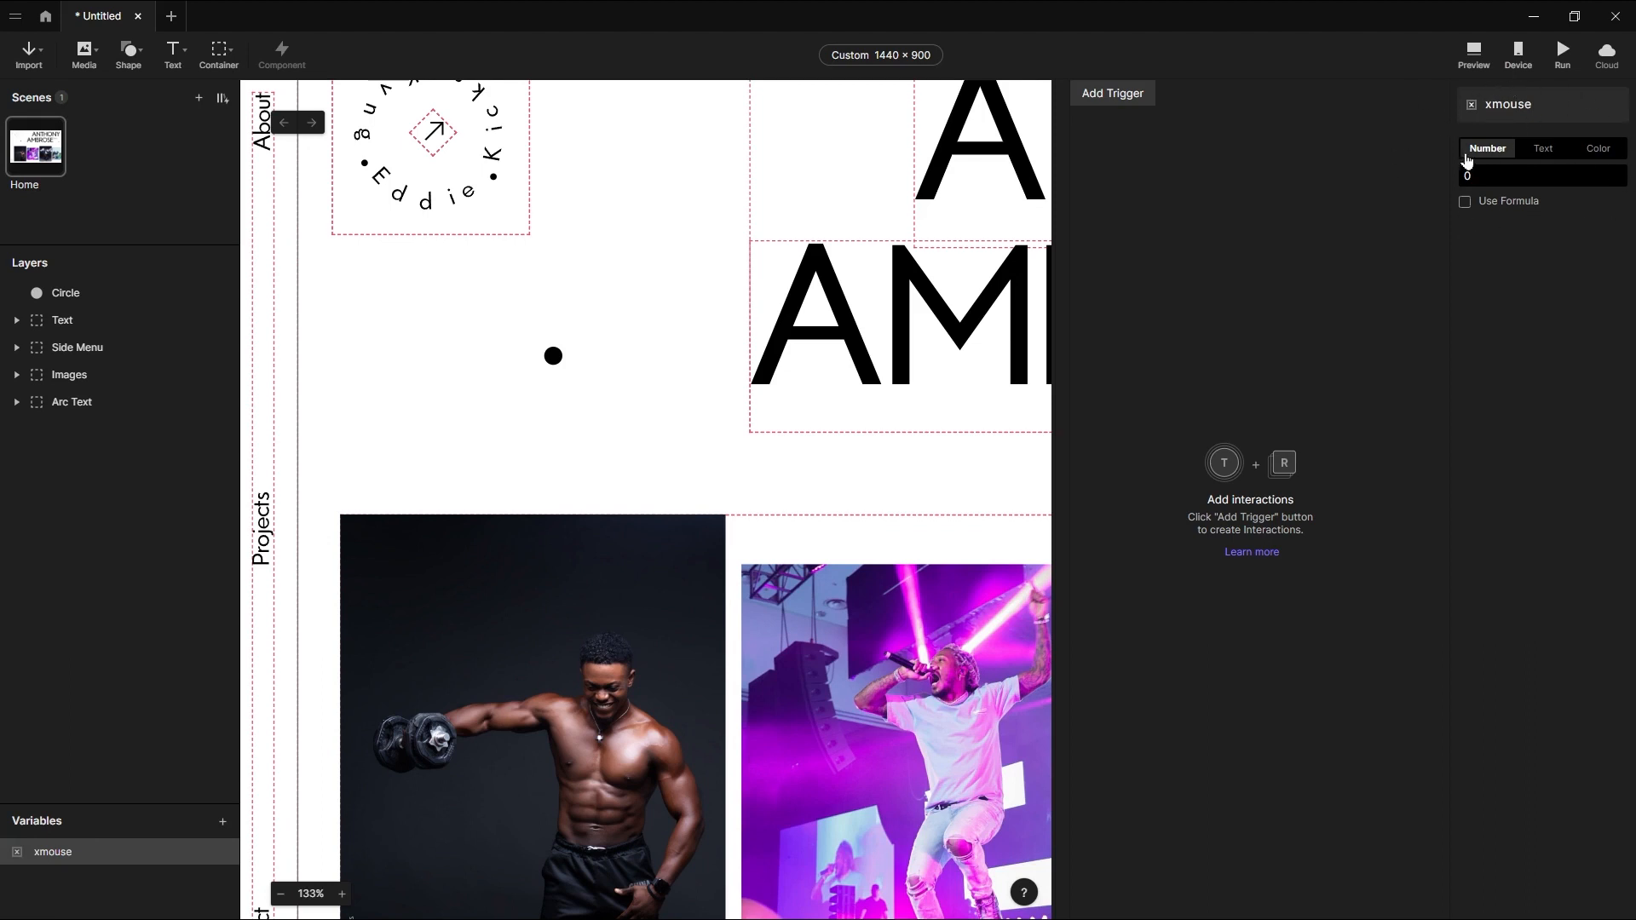
pyautogui.click(1465, 203)
pyautogui.click(1508, 228)
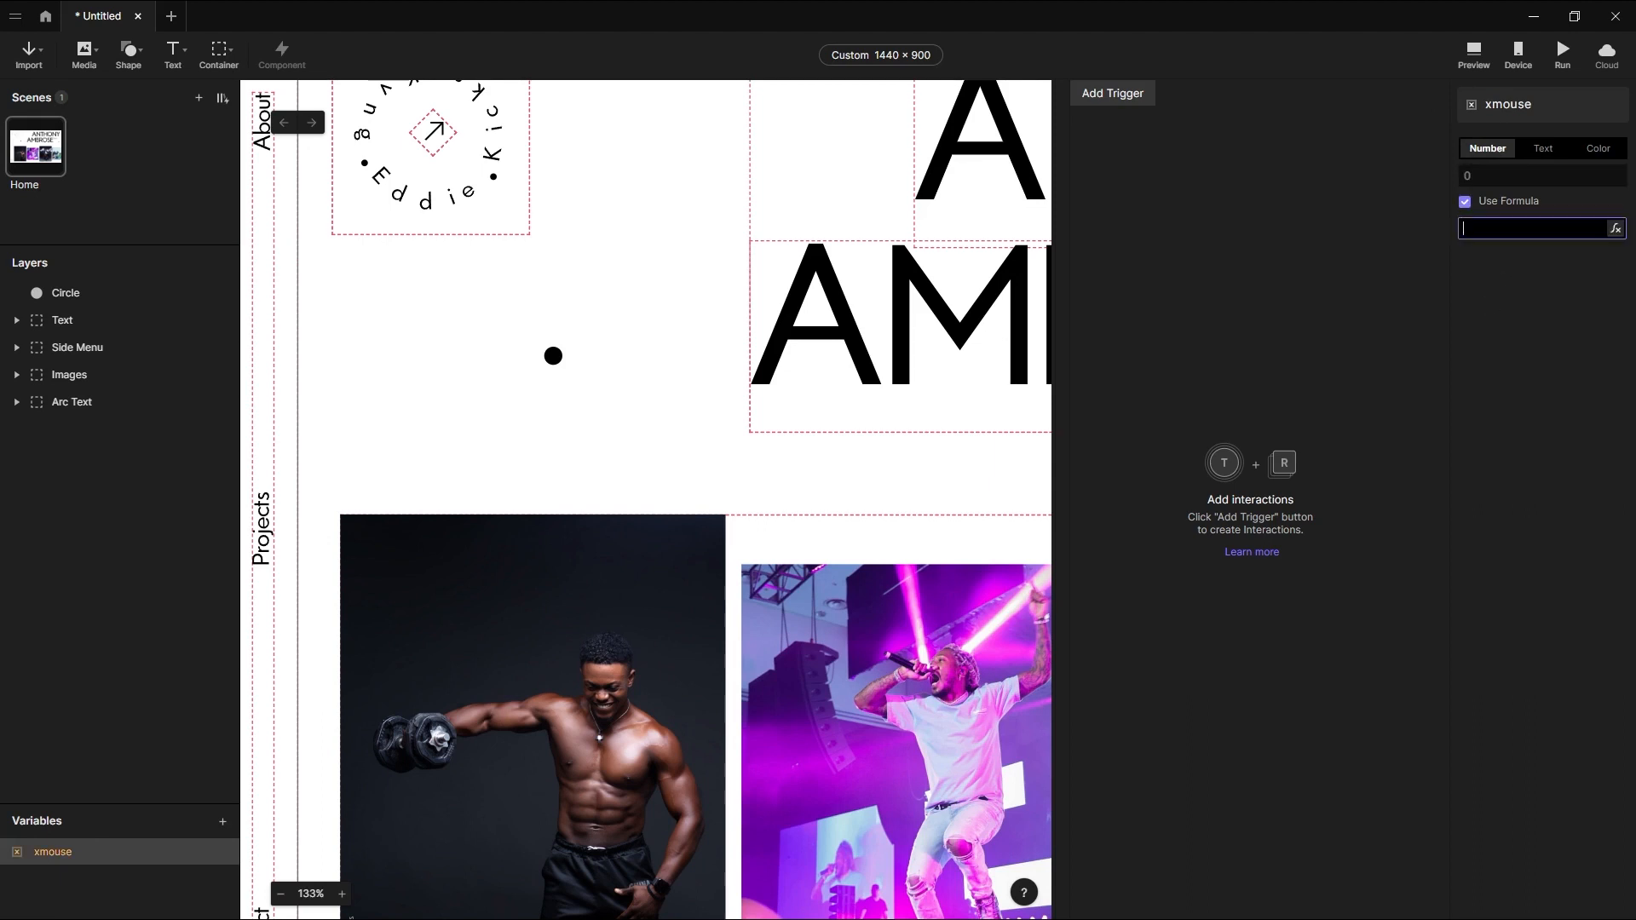
pyautogui.click(1615, 229)
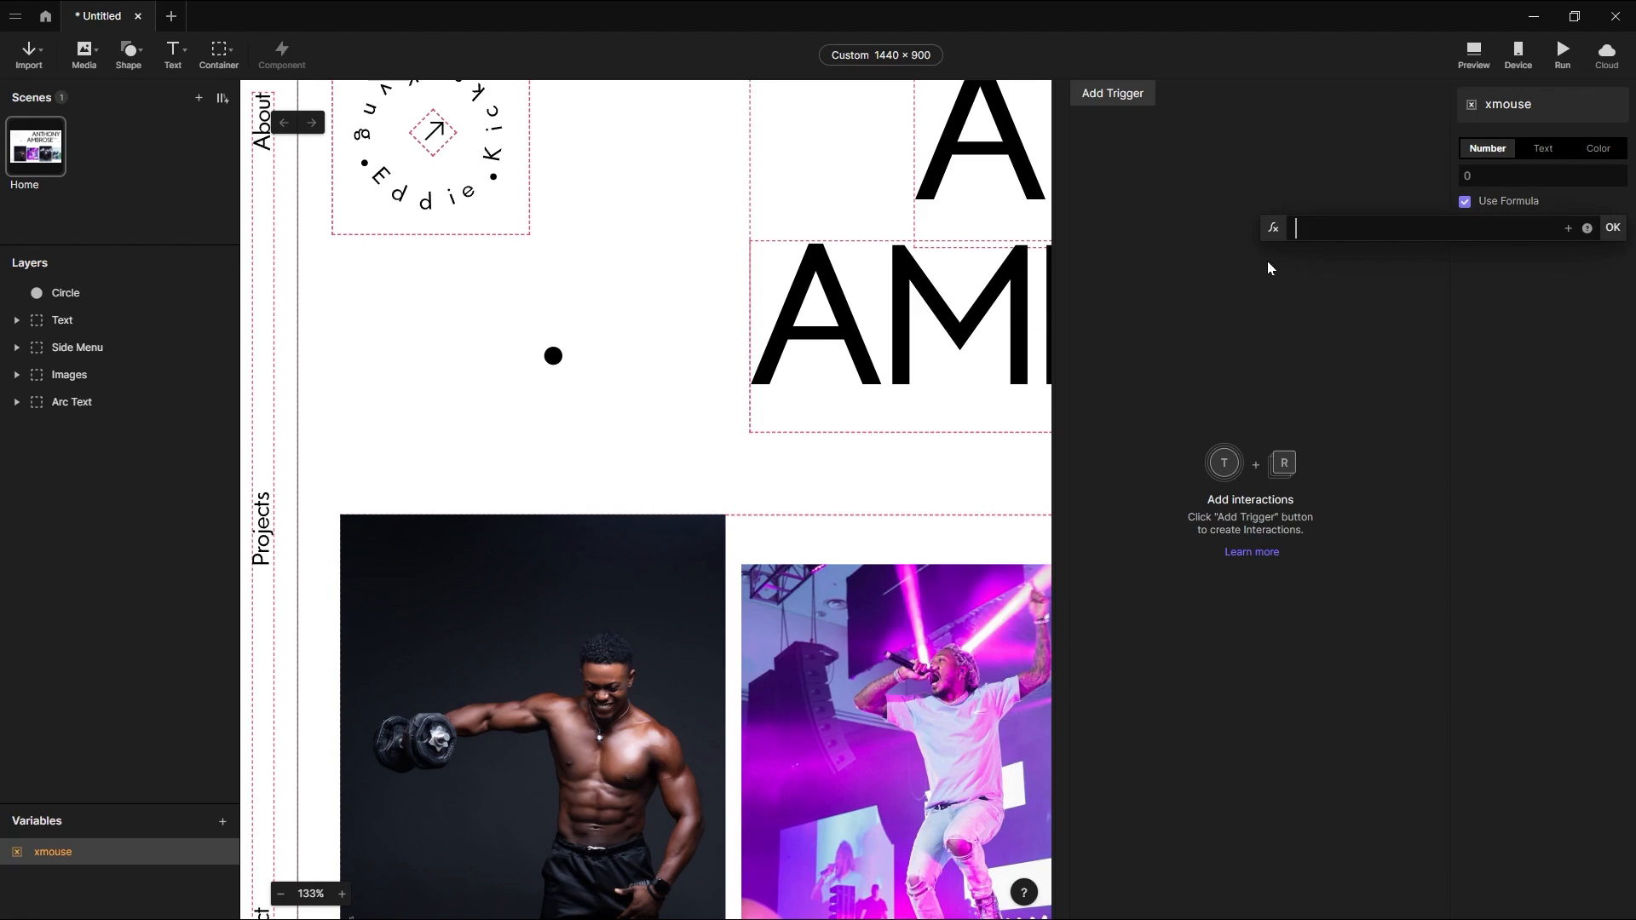
pyautogui.write('m')
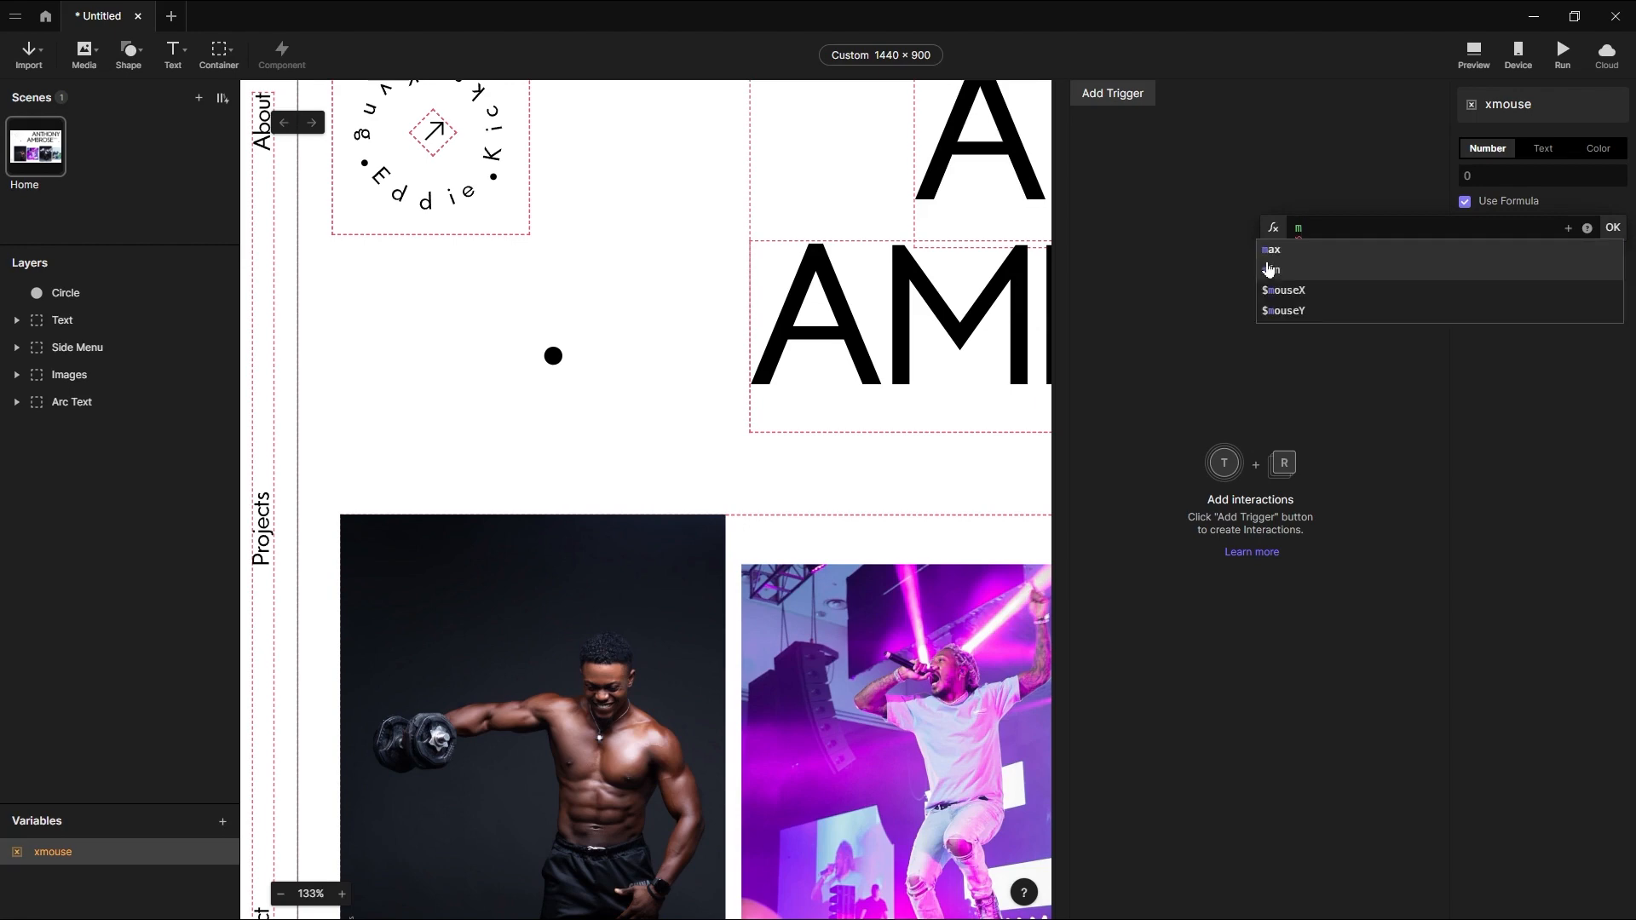
pyautogui.click(1317, 299)
pyautogui.click(1613, 231)
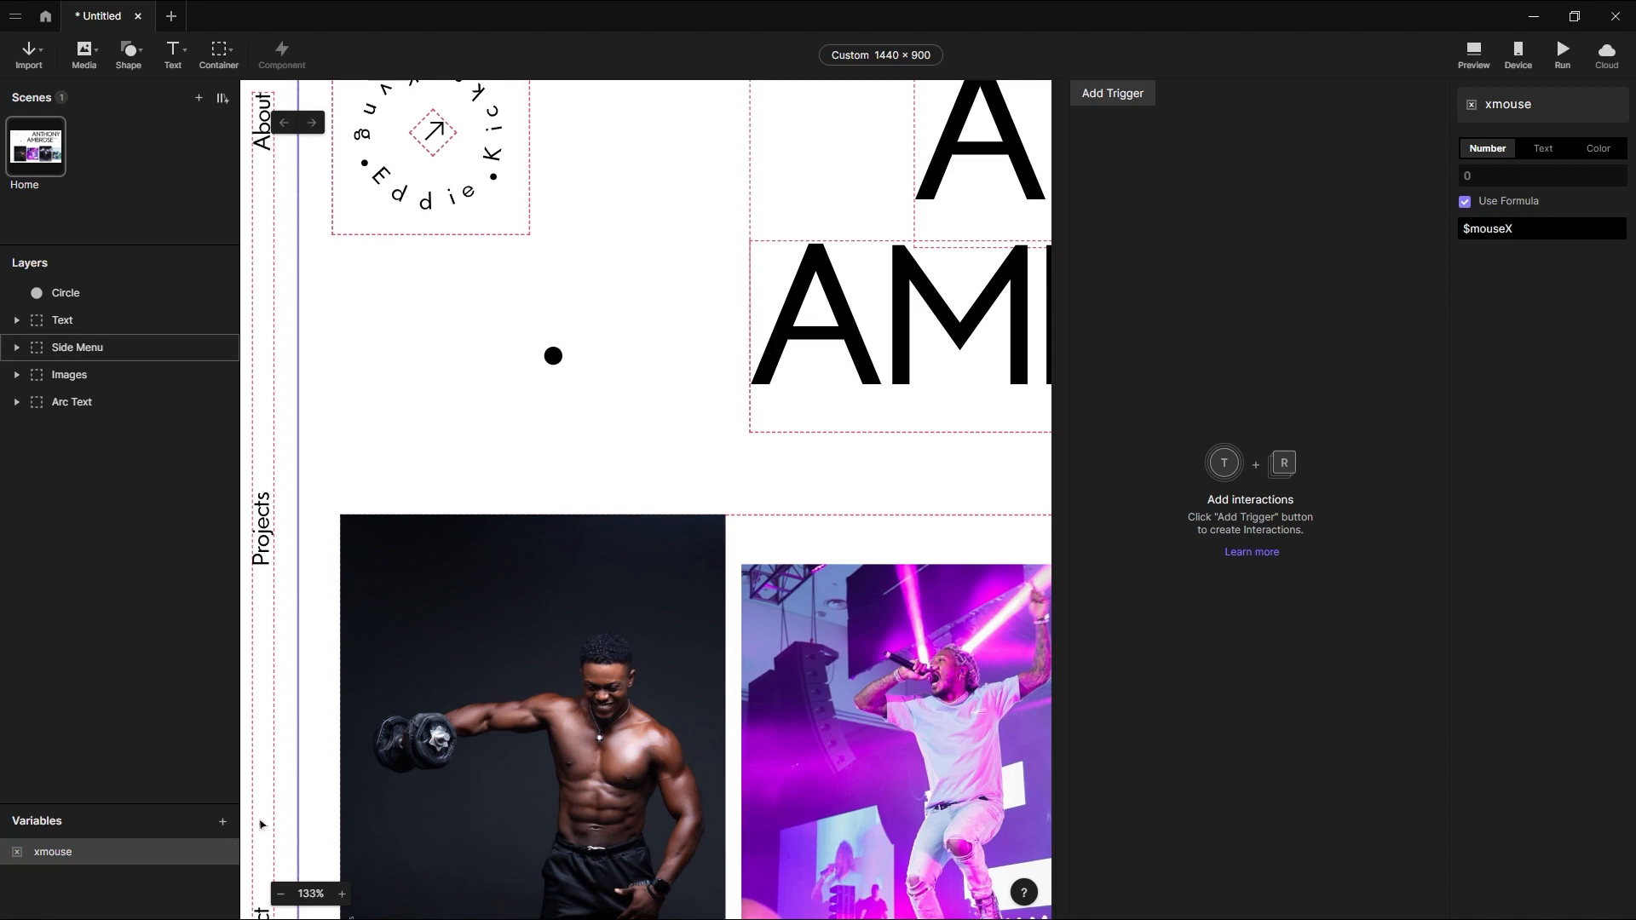
# Create a second variable for this scene only and name it ymouse.
pyautogui.click(222, 822)
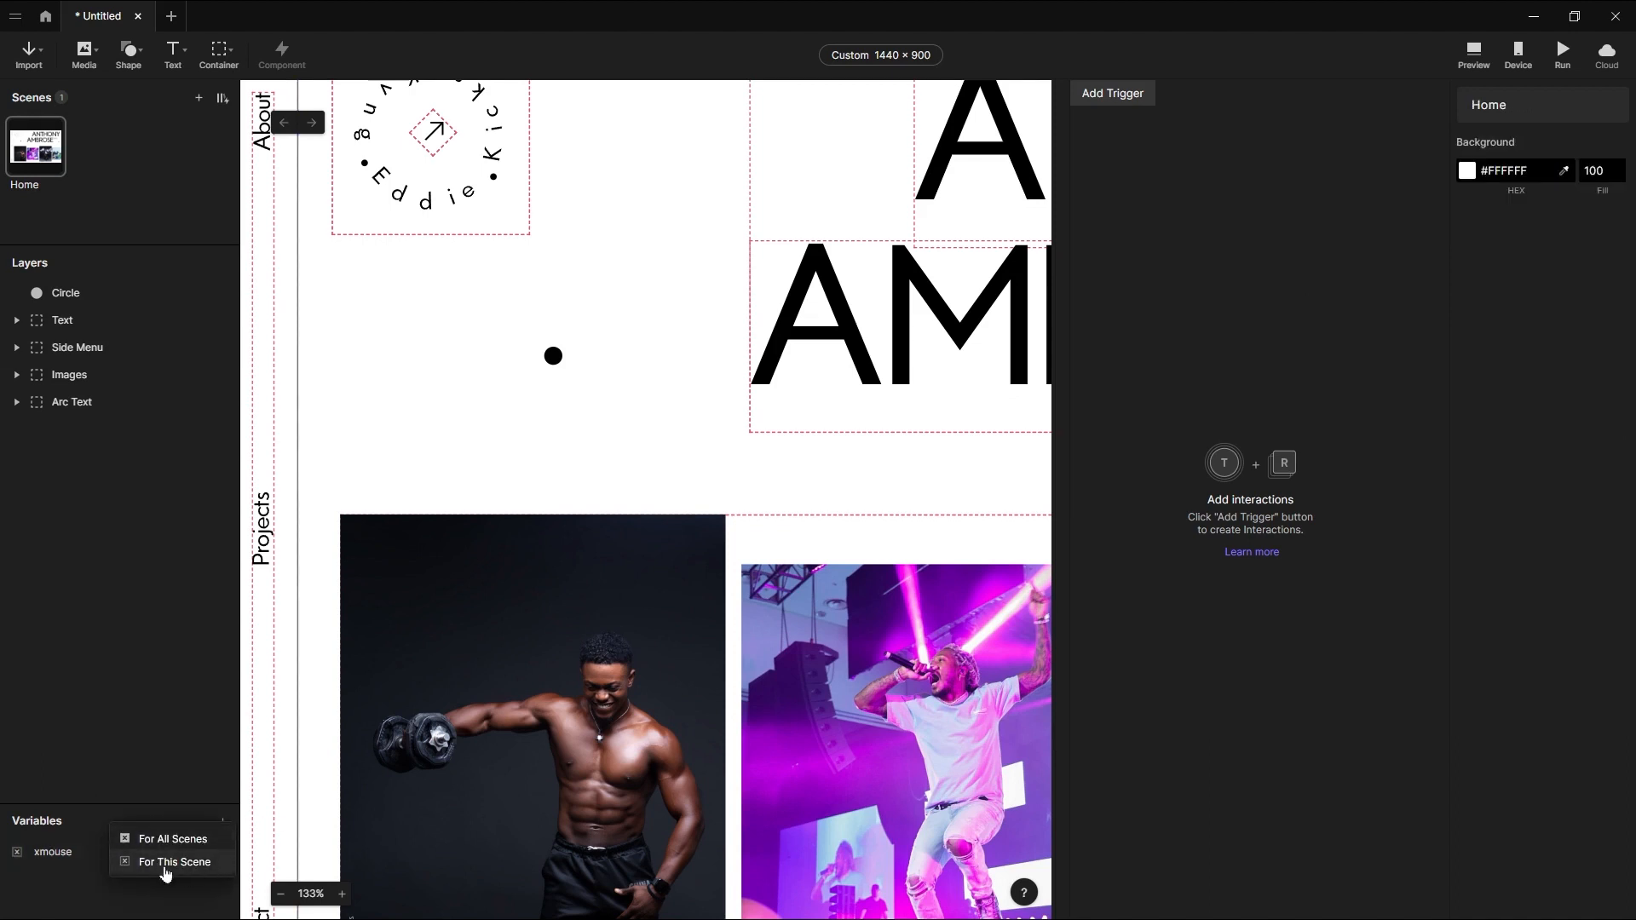
pyautogui.click(155, 863)
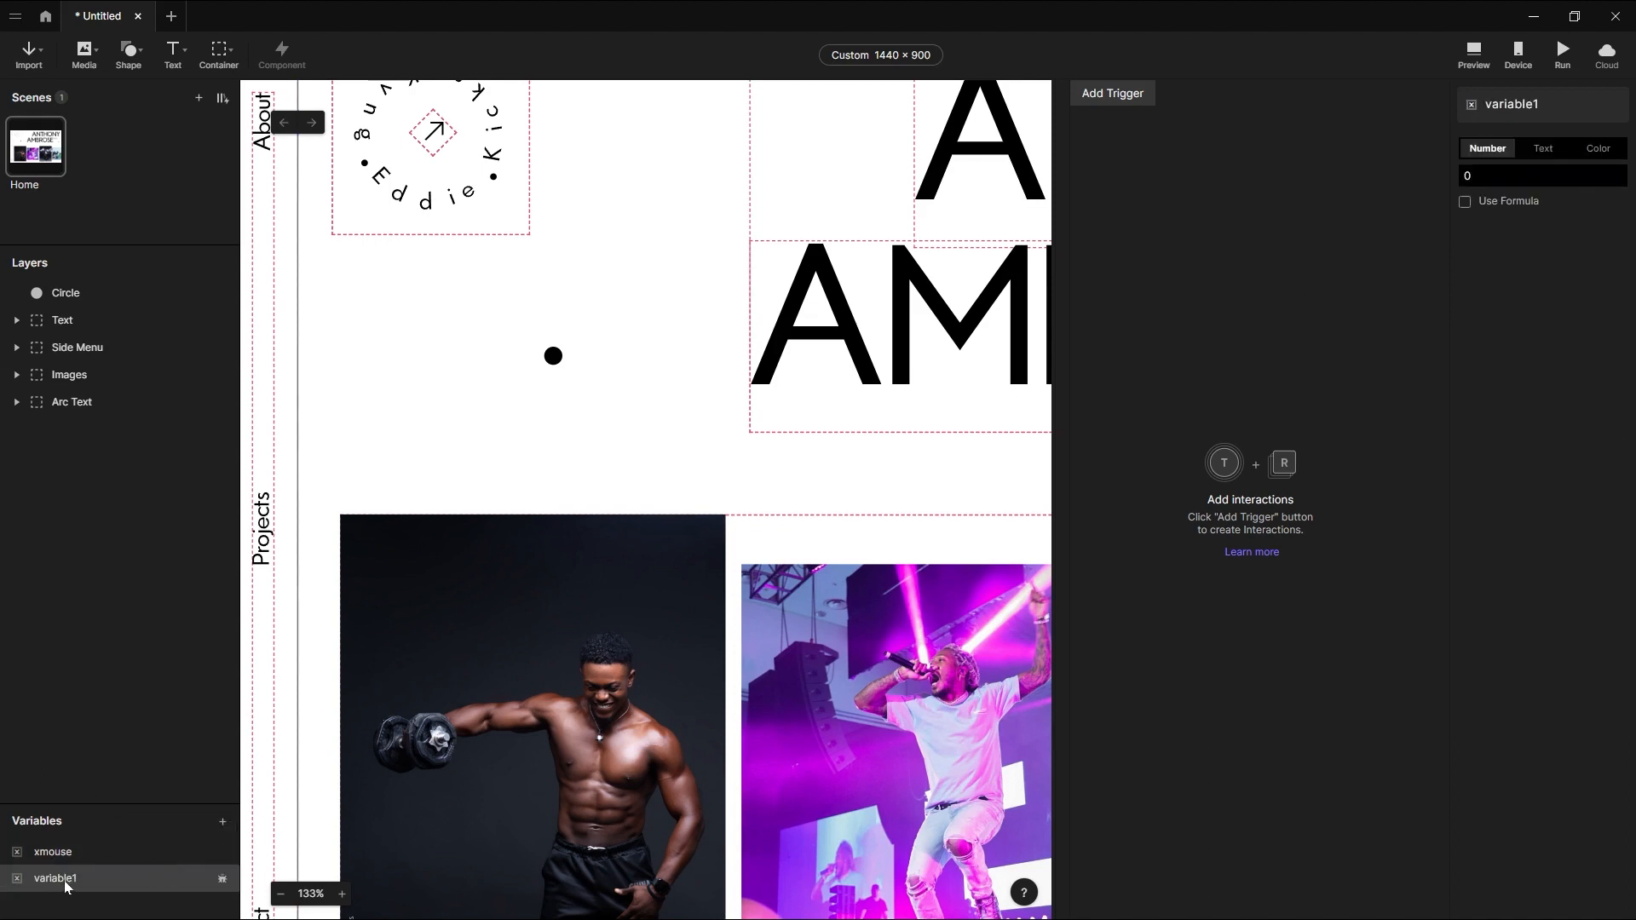
pyautogui.doubleClick(55, 878)
pyautogui.write('ymous')
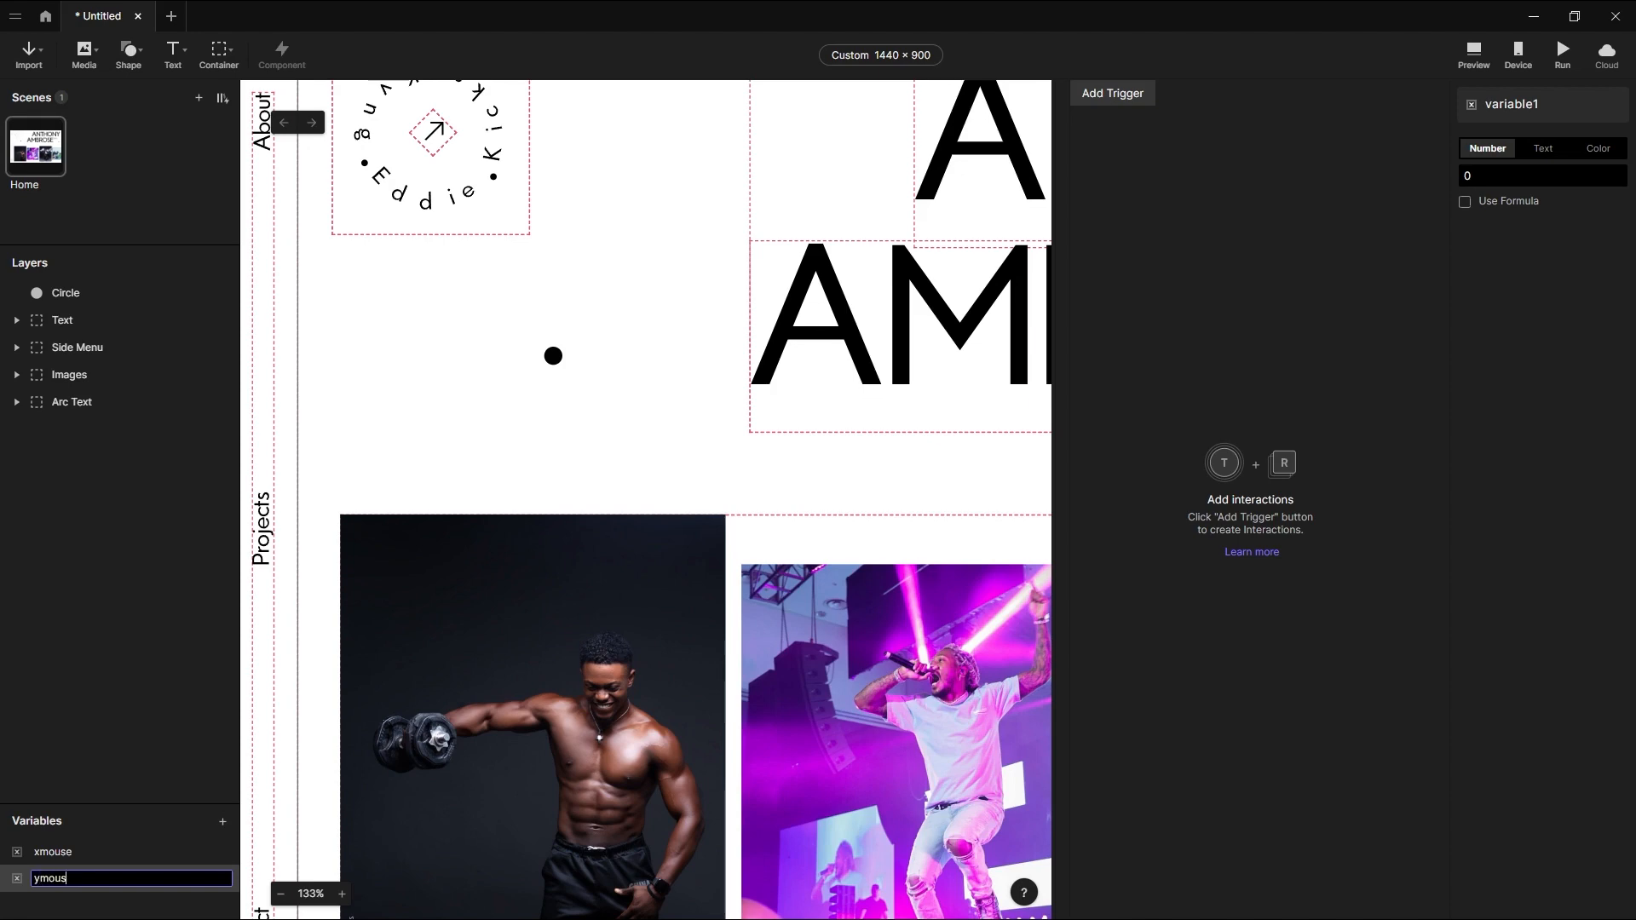
pyautogui.click(93, 912)
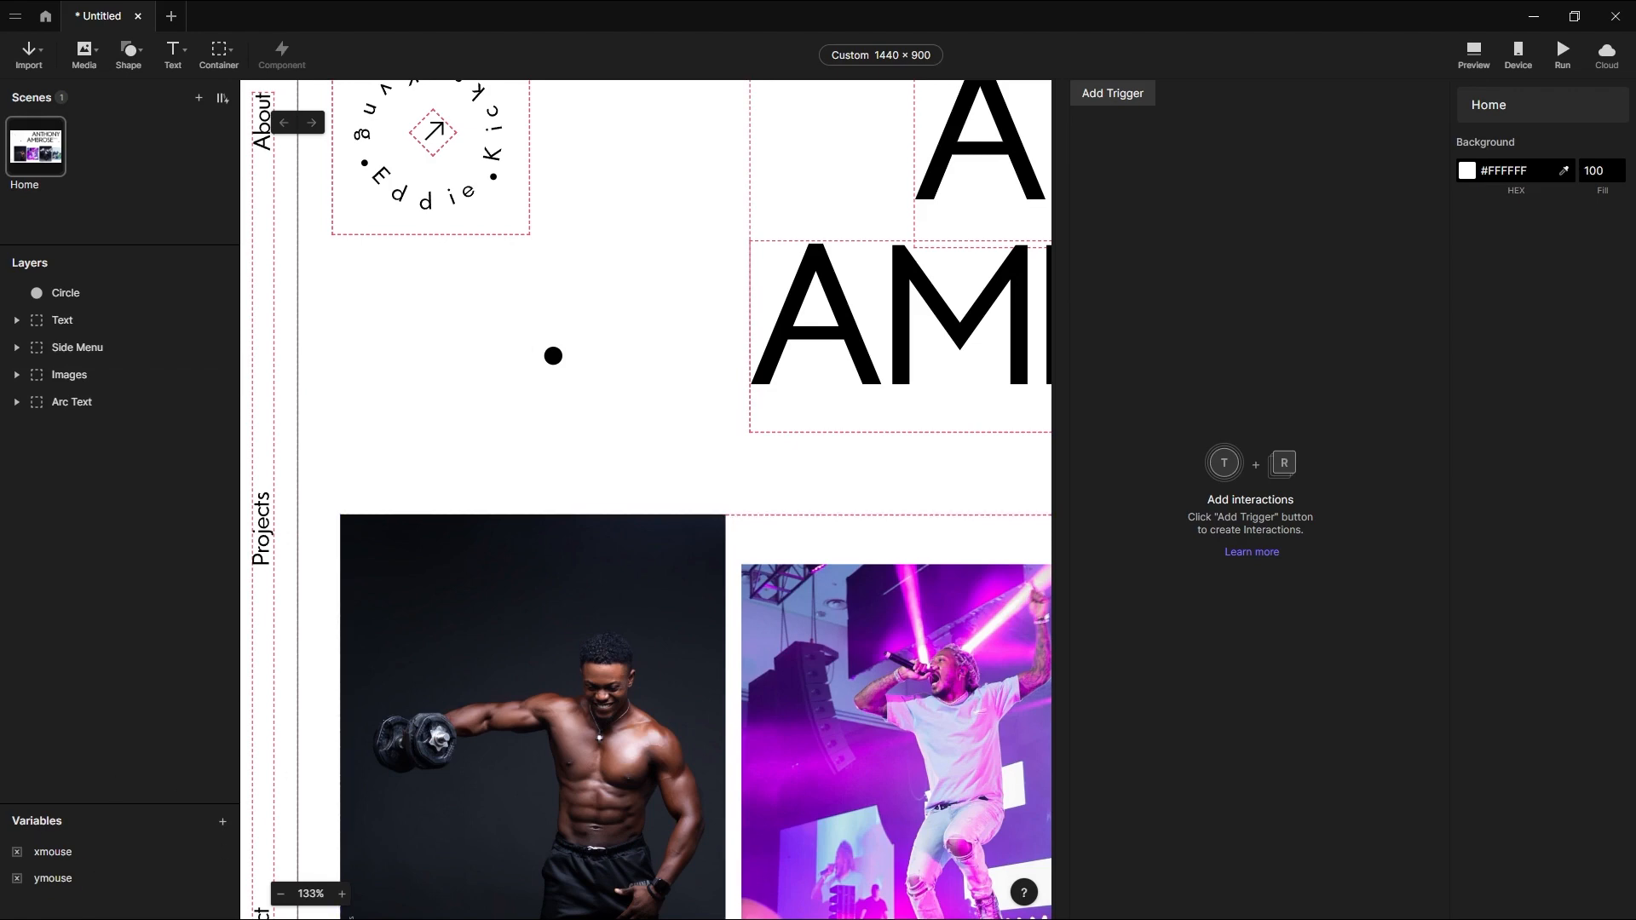
# Make the ymouse number variable use the formula $mouseY.
pyautogui.click(66, 881)
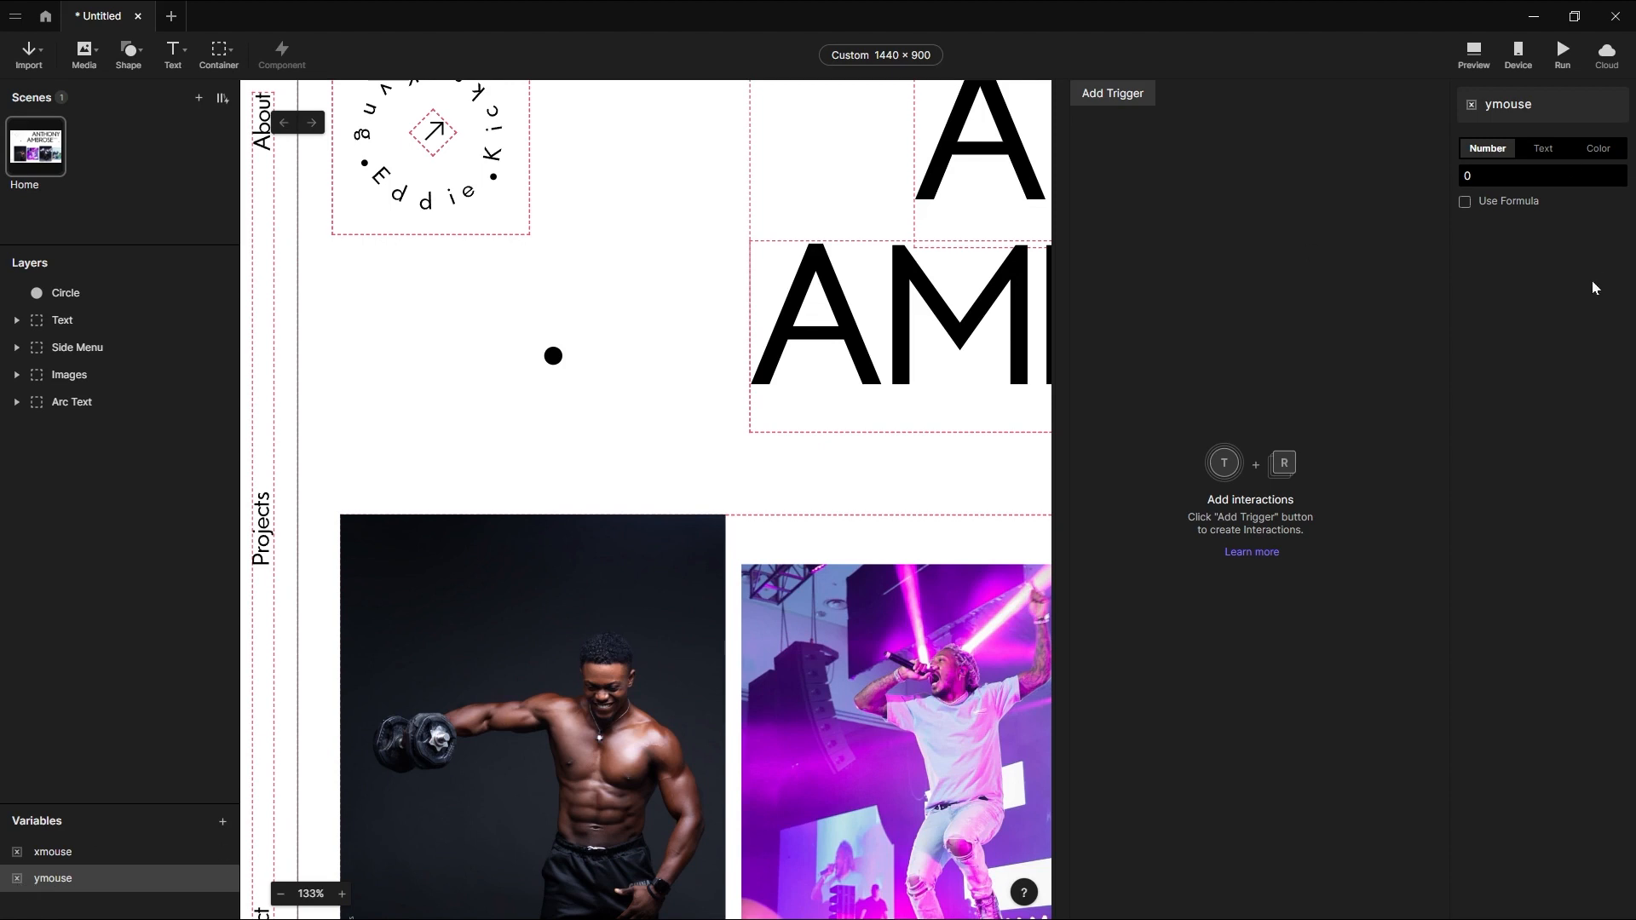
pyautogui.click(1465, 203)
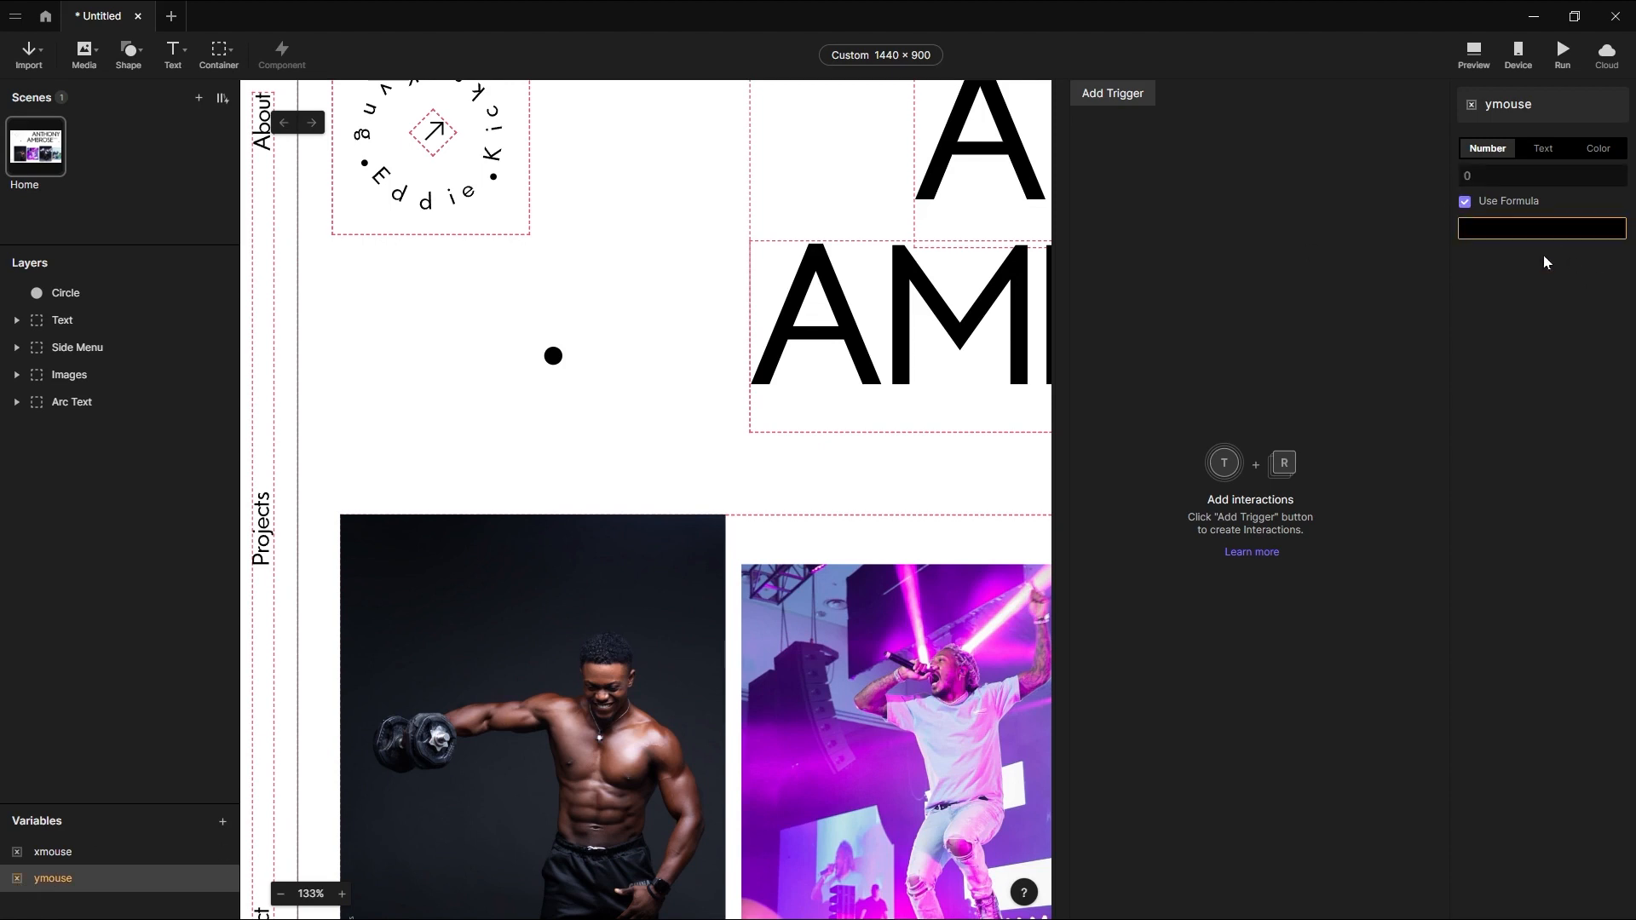
pyautogui.click(1541, 229)
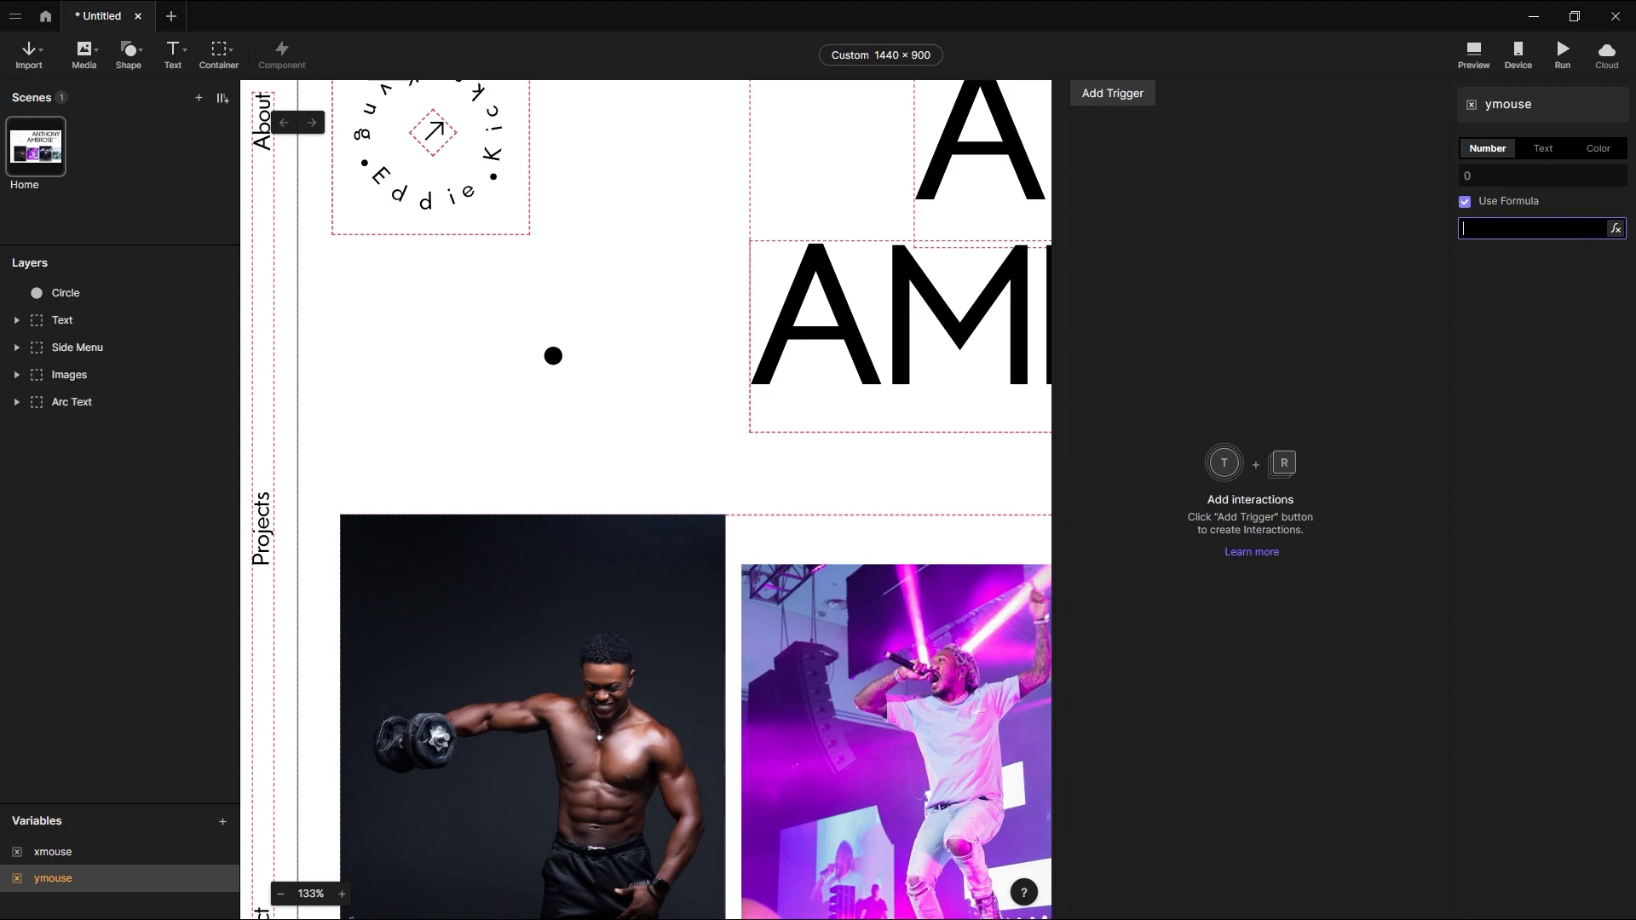
pyautogui.click(1616, 230)
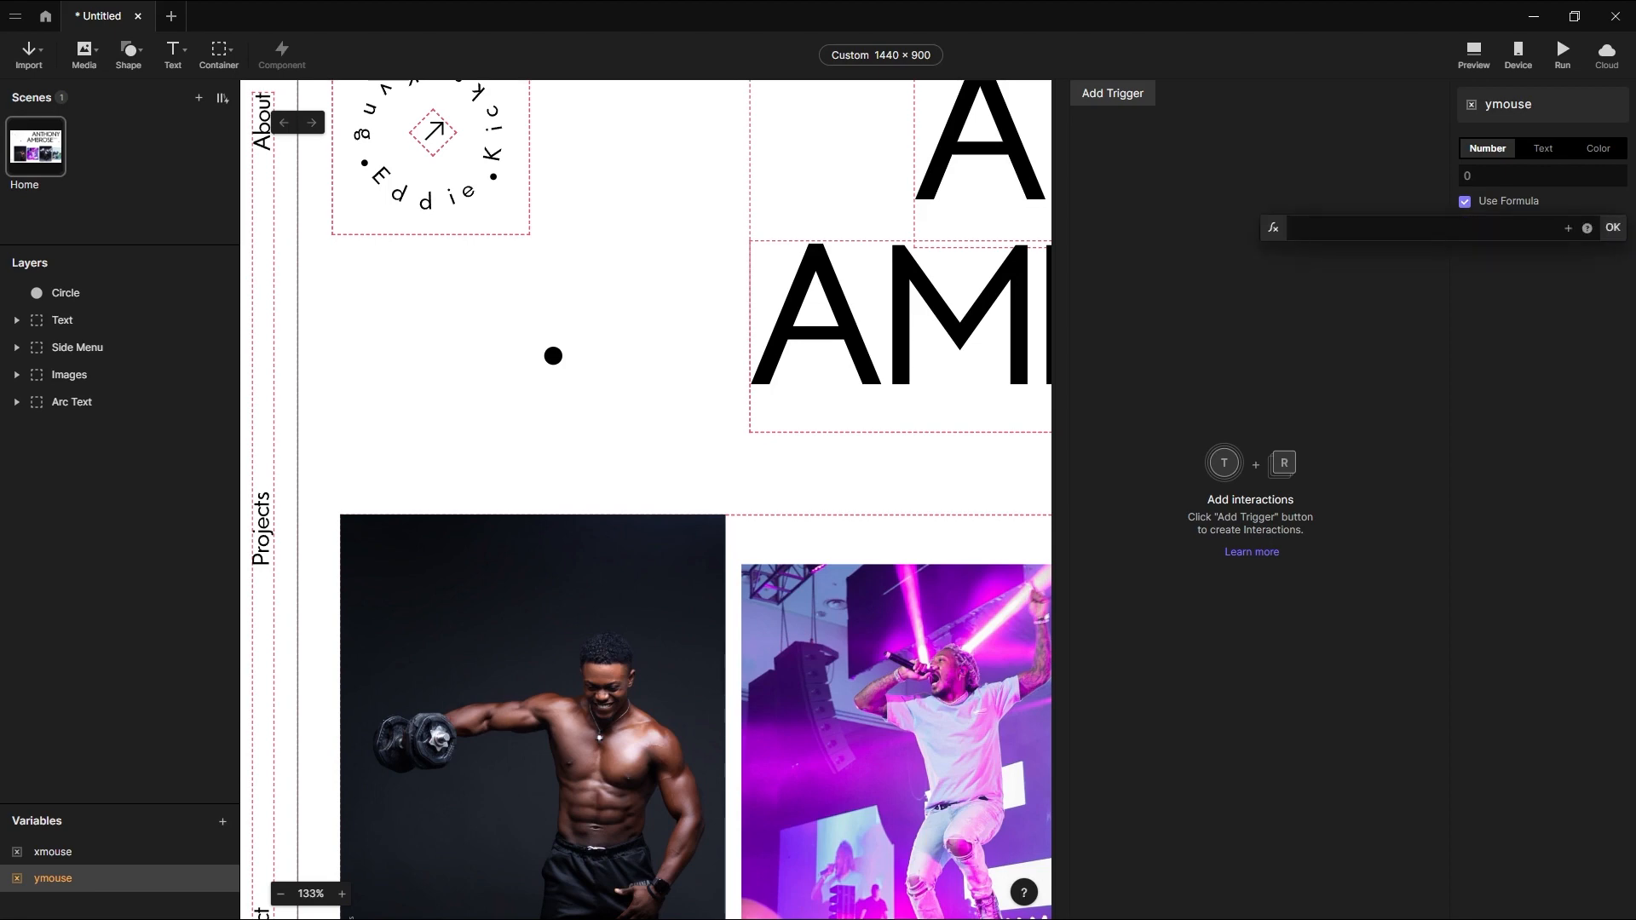
pyautogui.write('y')
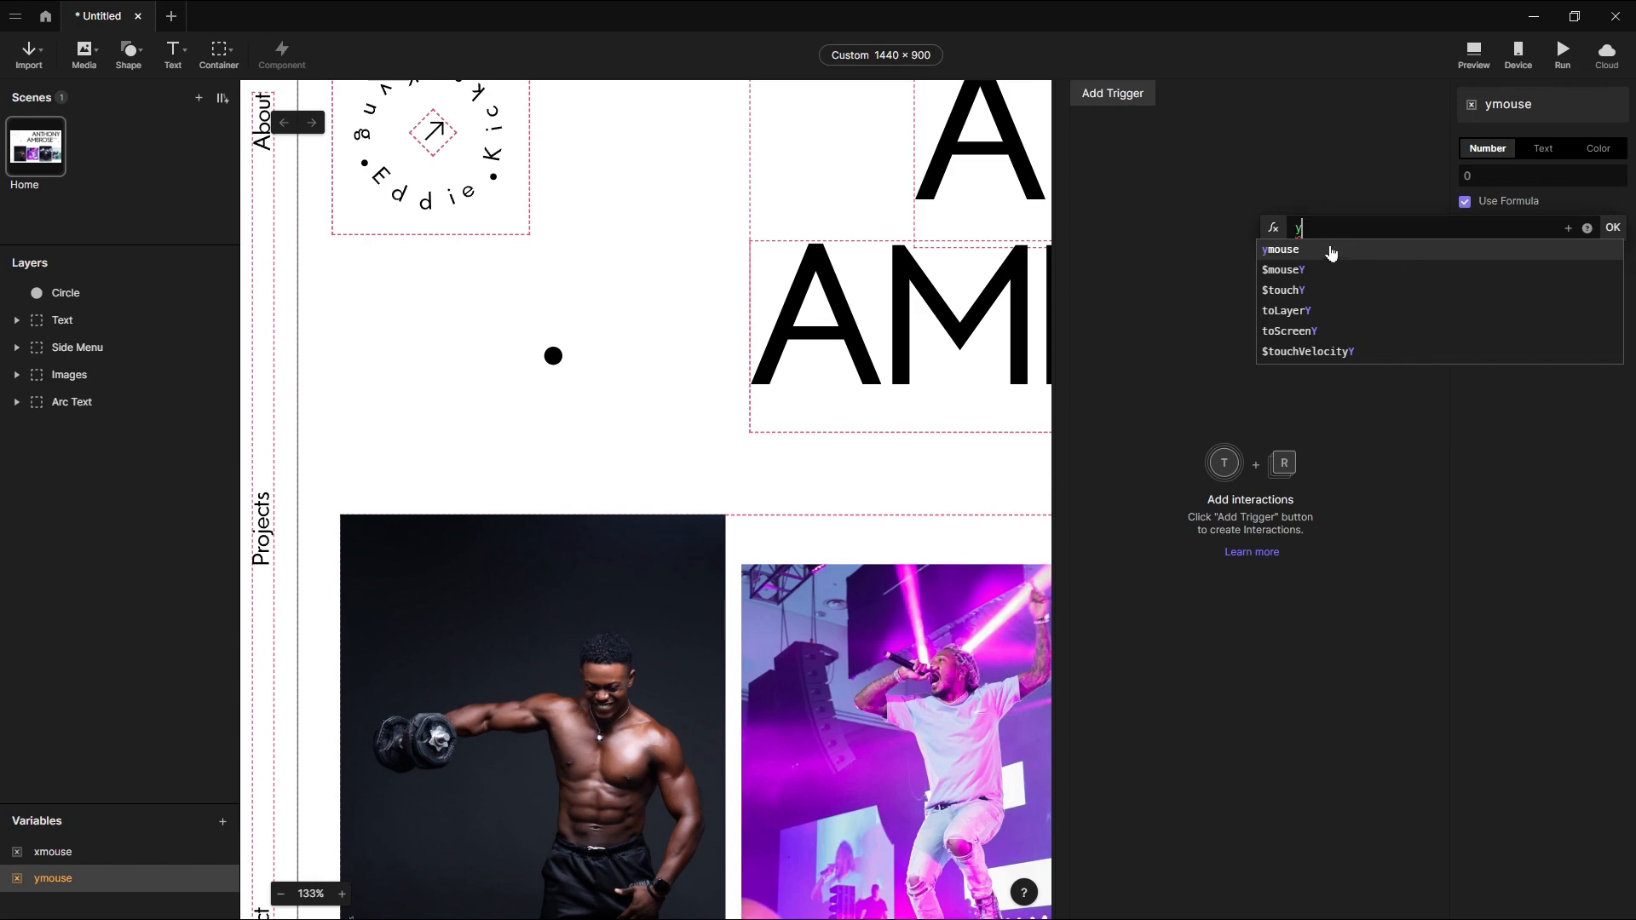
pyautogui.press('BackSpace')
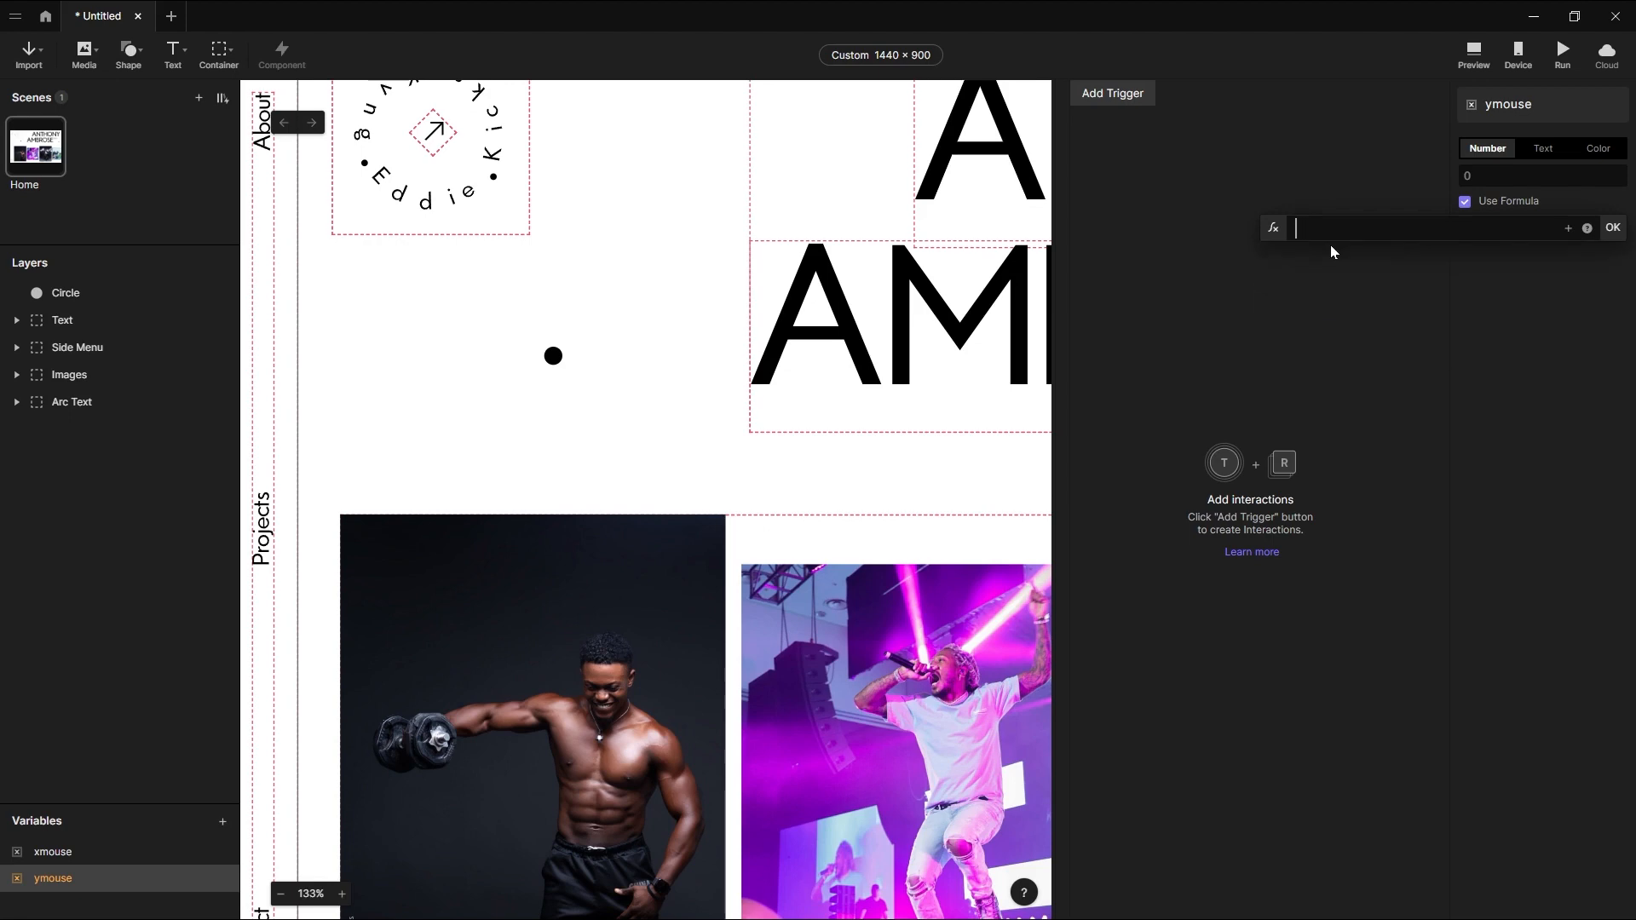
pyautogui.write('$m')
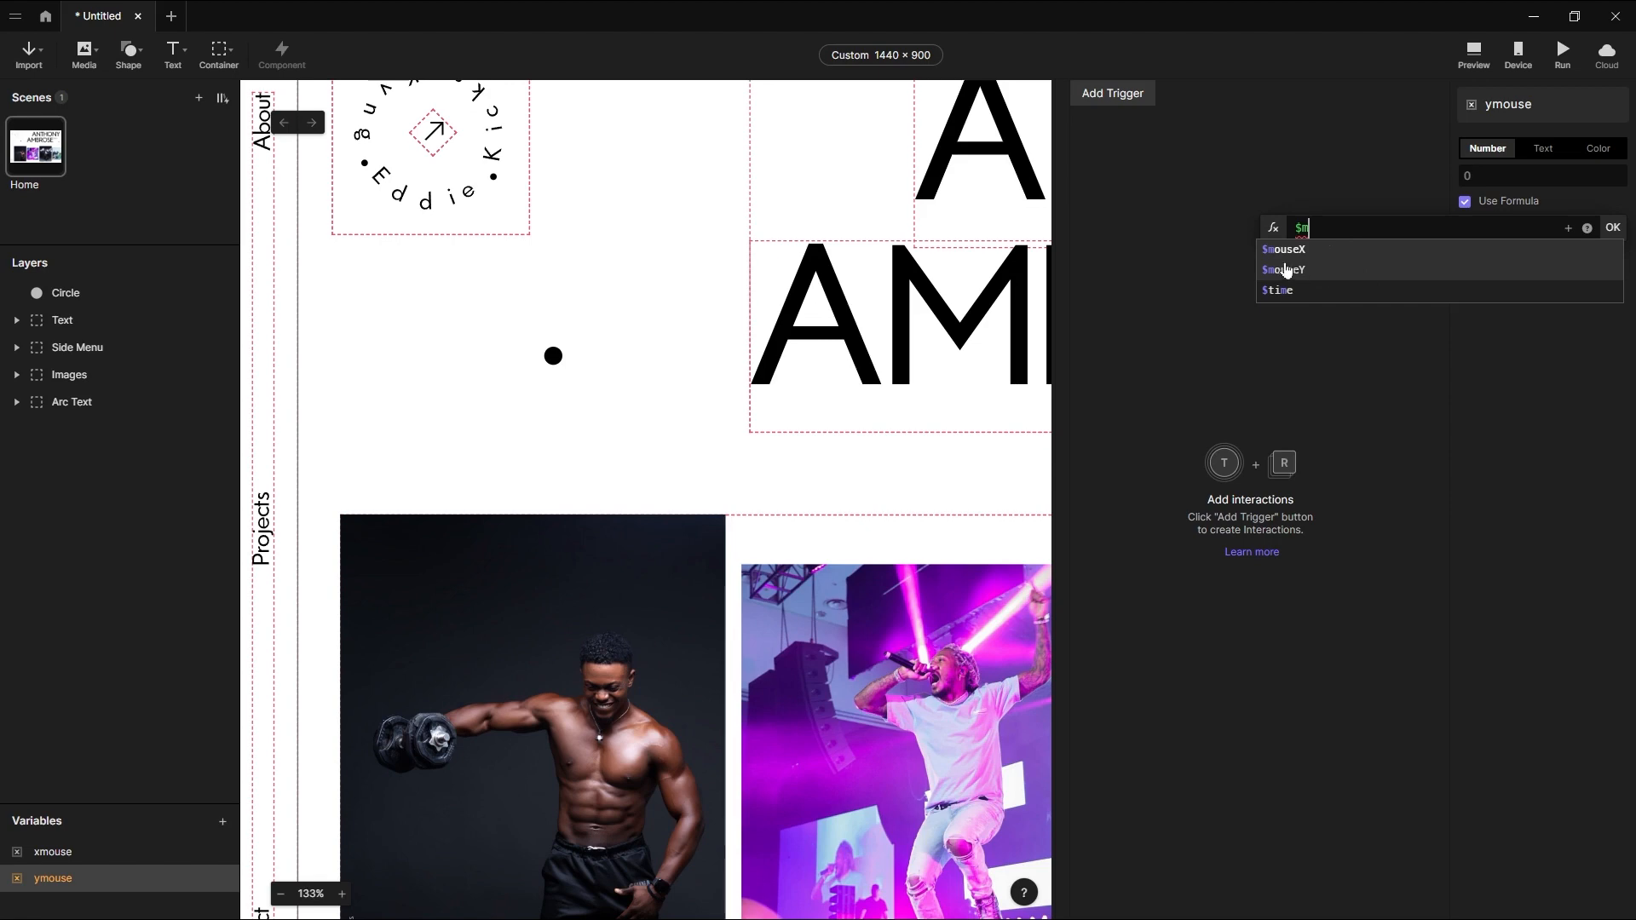
pyautogui.click(1321, 271)
pyautogui.click(1613, 227)
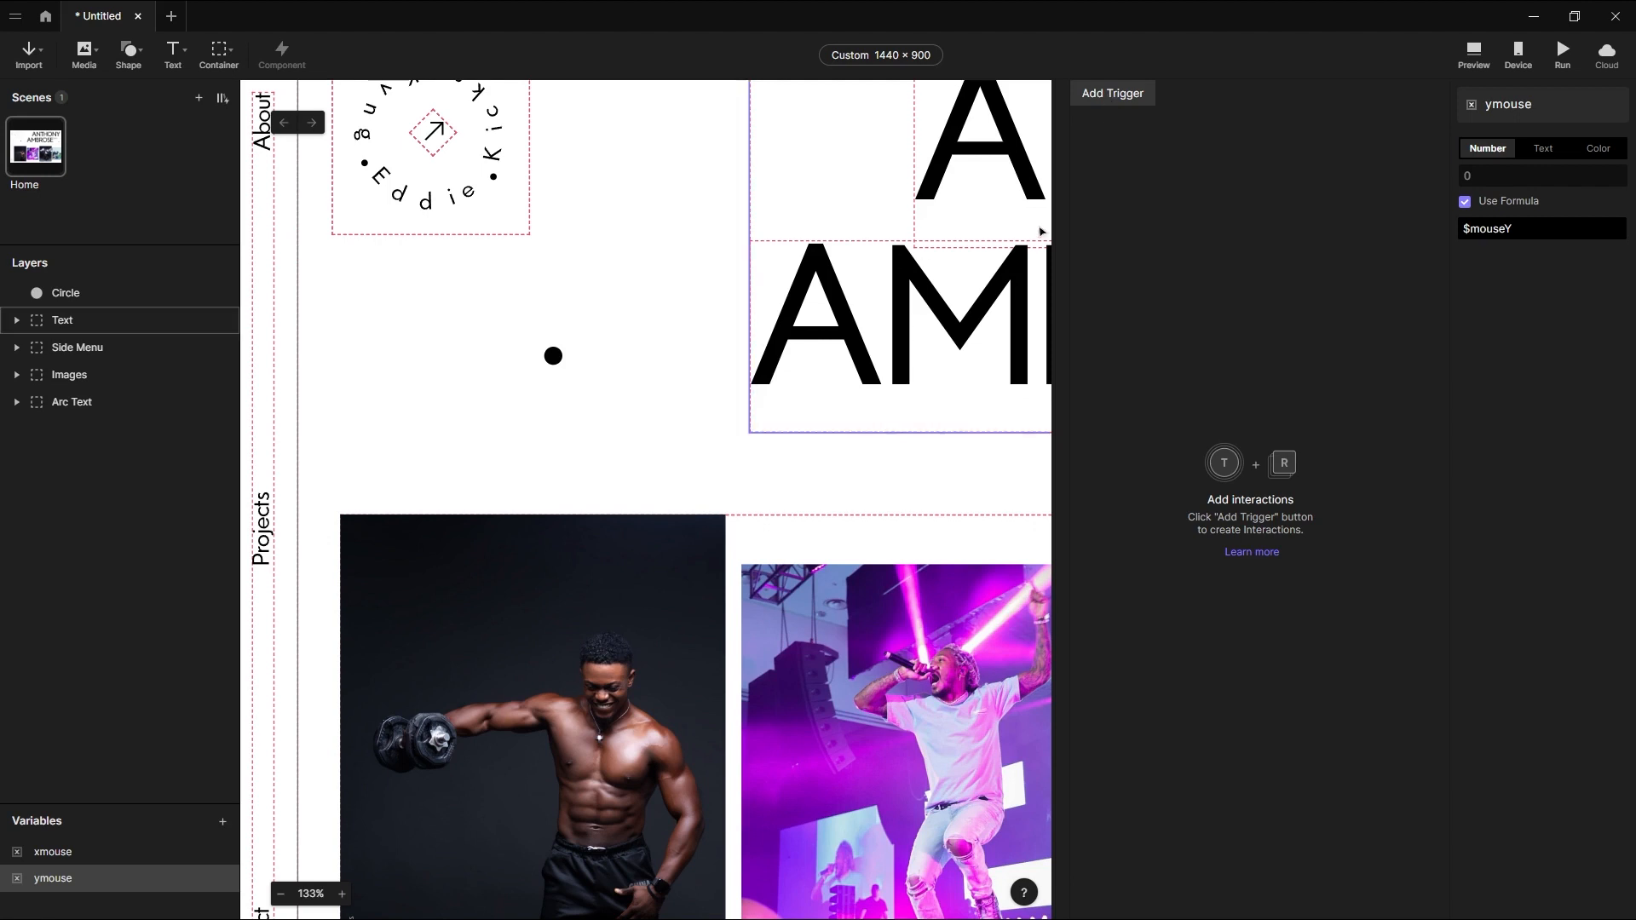
# Add a Detect trigger that watches the xmouse variable.
pyautogui.click(1136, 101)
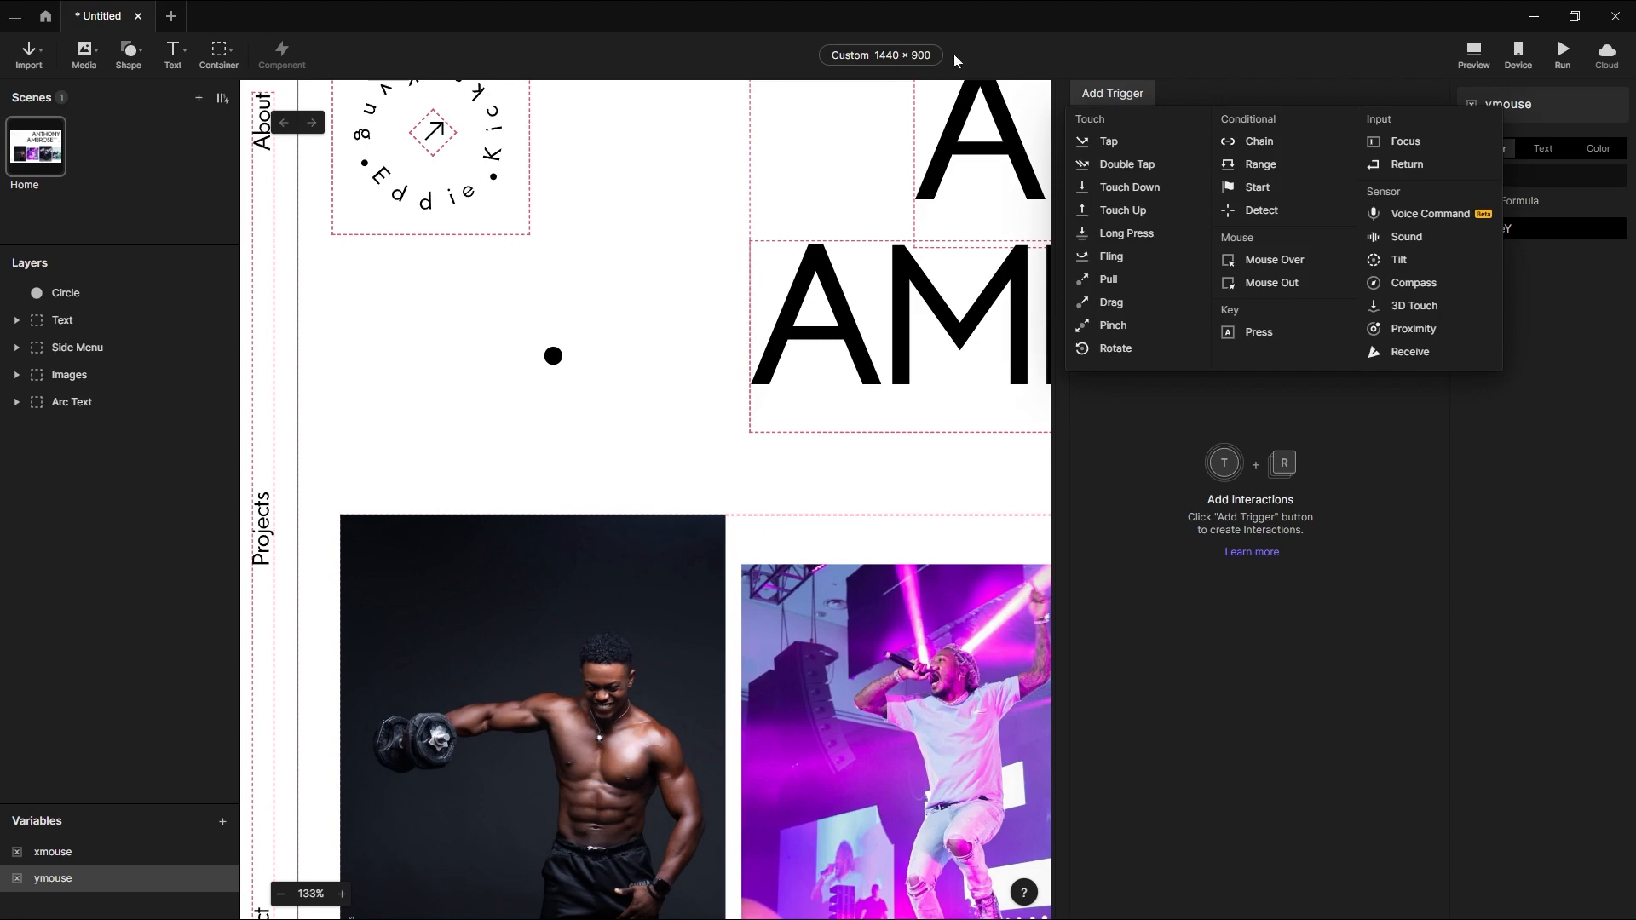
pyautogui.click(1263, 212)
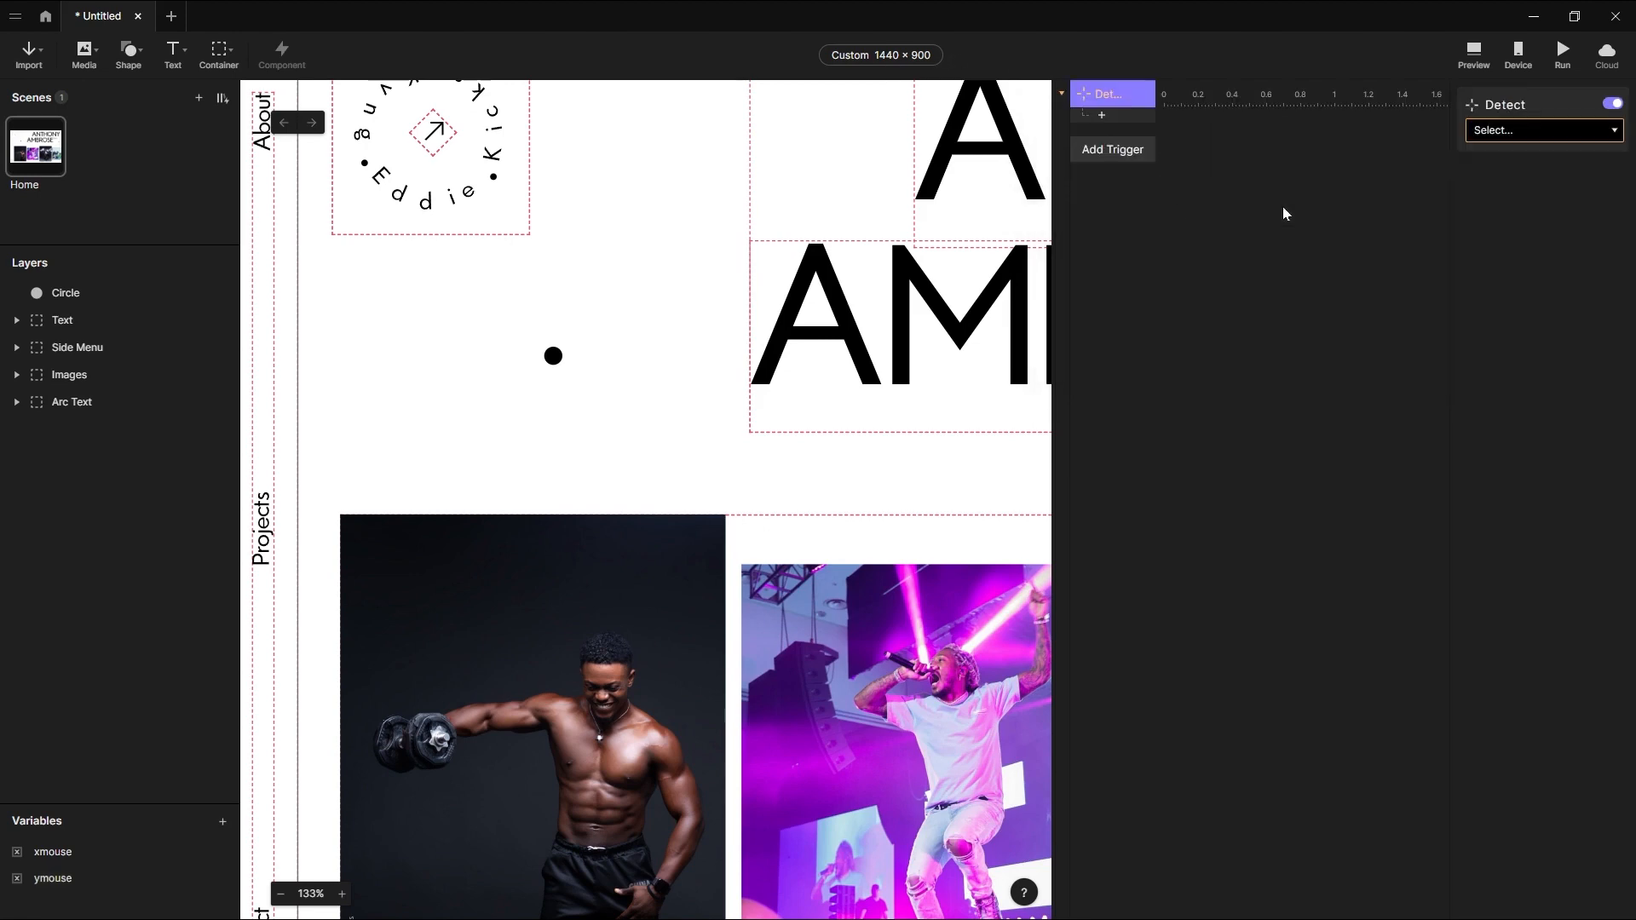
pyautogui.click(1521, 133)
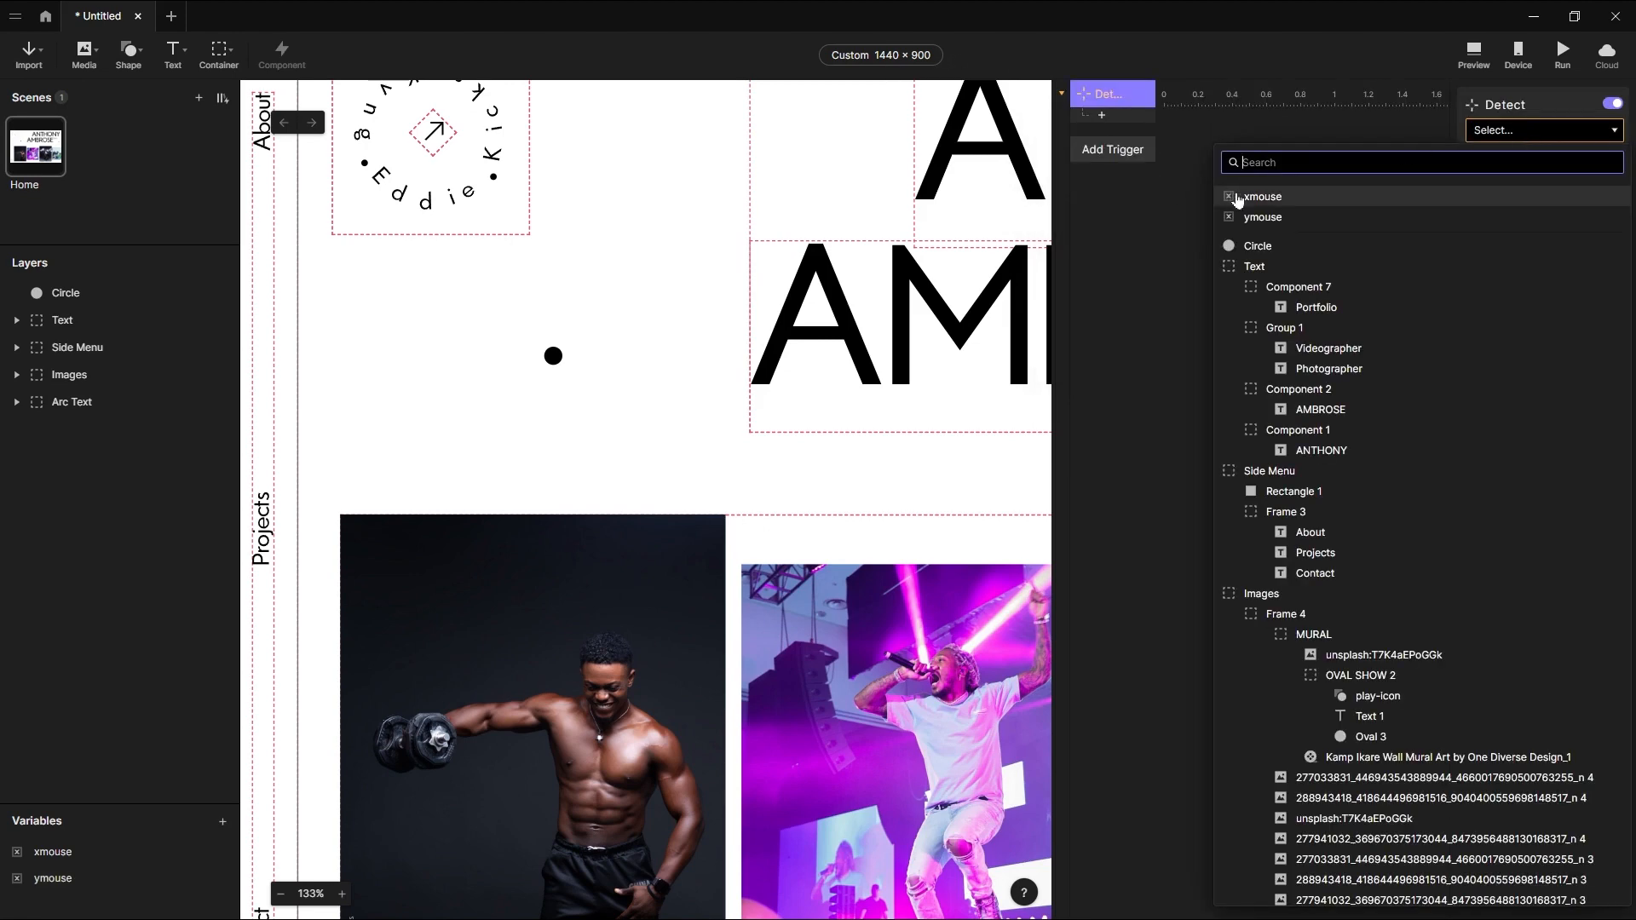
pyautogui.click(1276, 199)
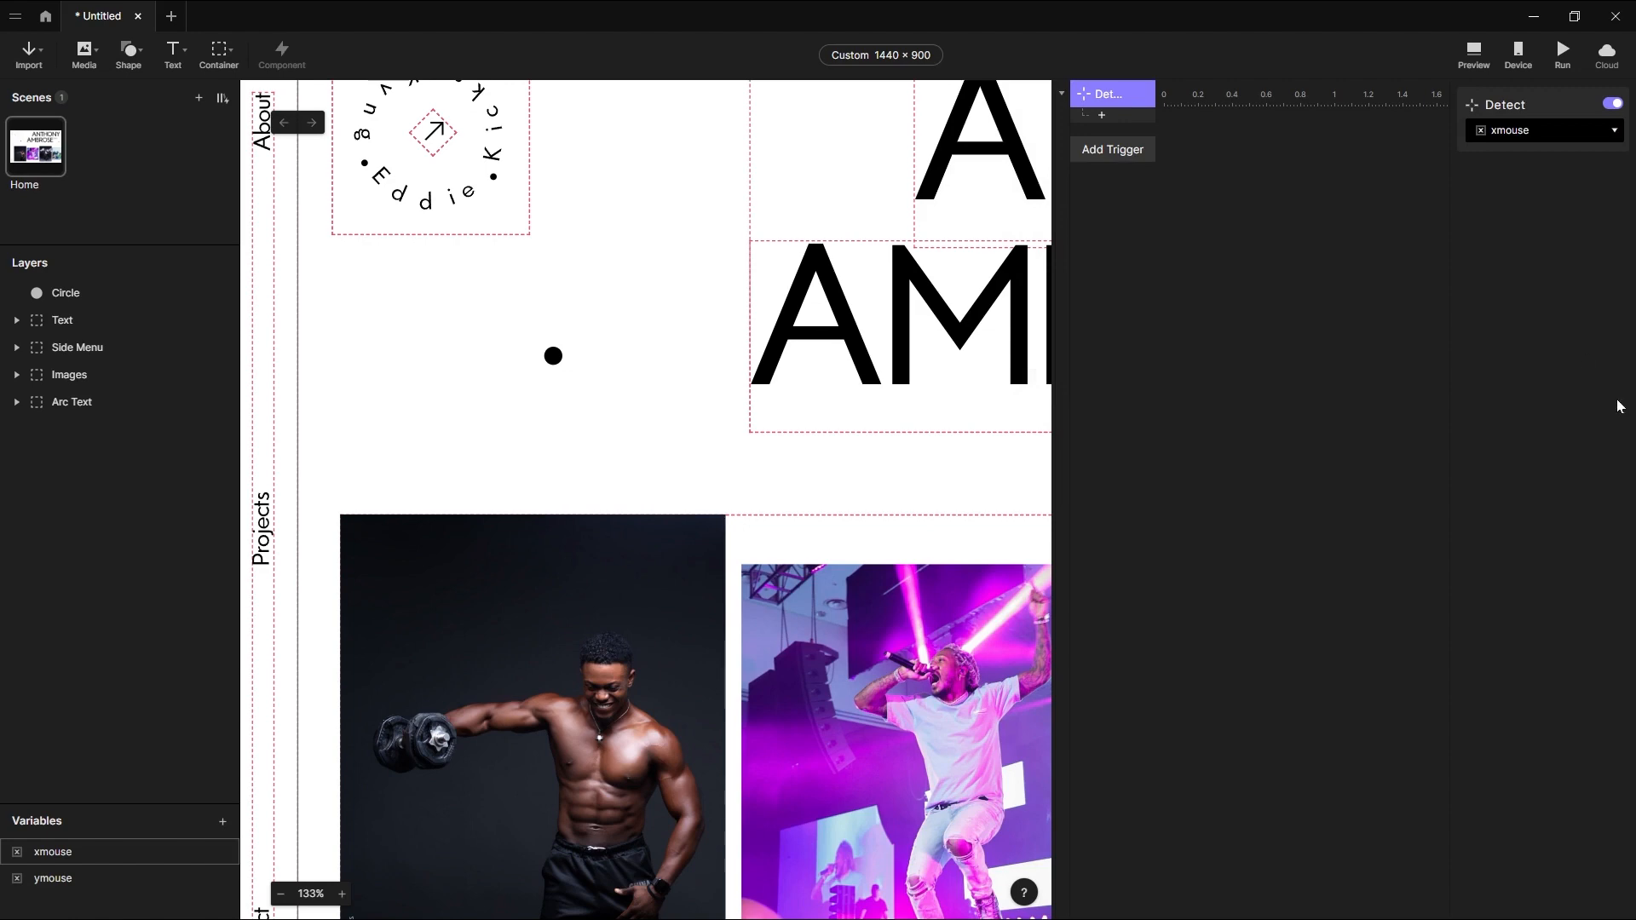
# Add a Move response to the xmouse Detect trigger and target the Circle layer.
pyautogui.click(1105, 120)
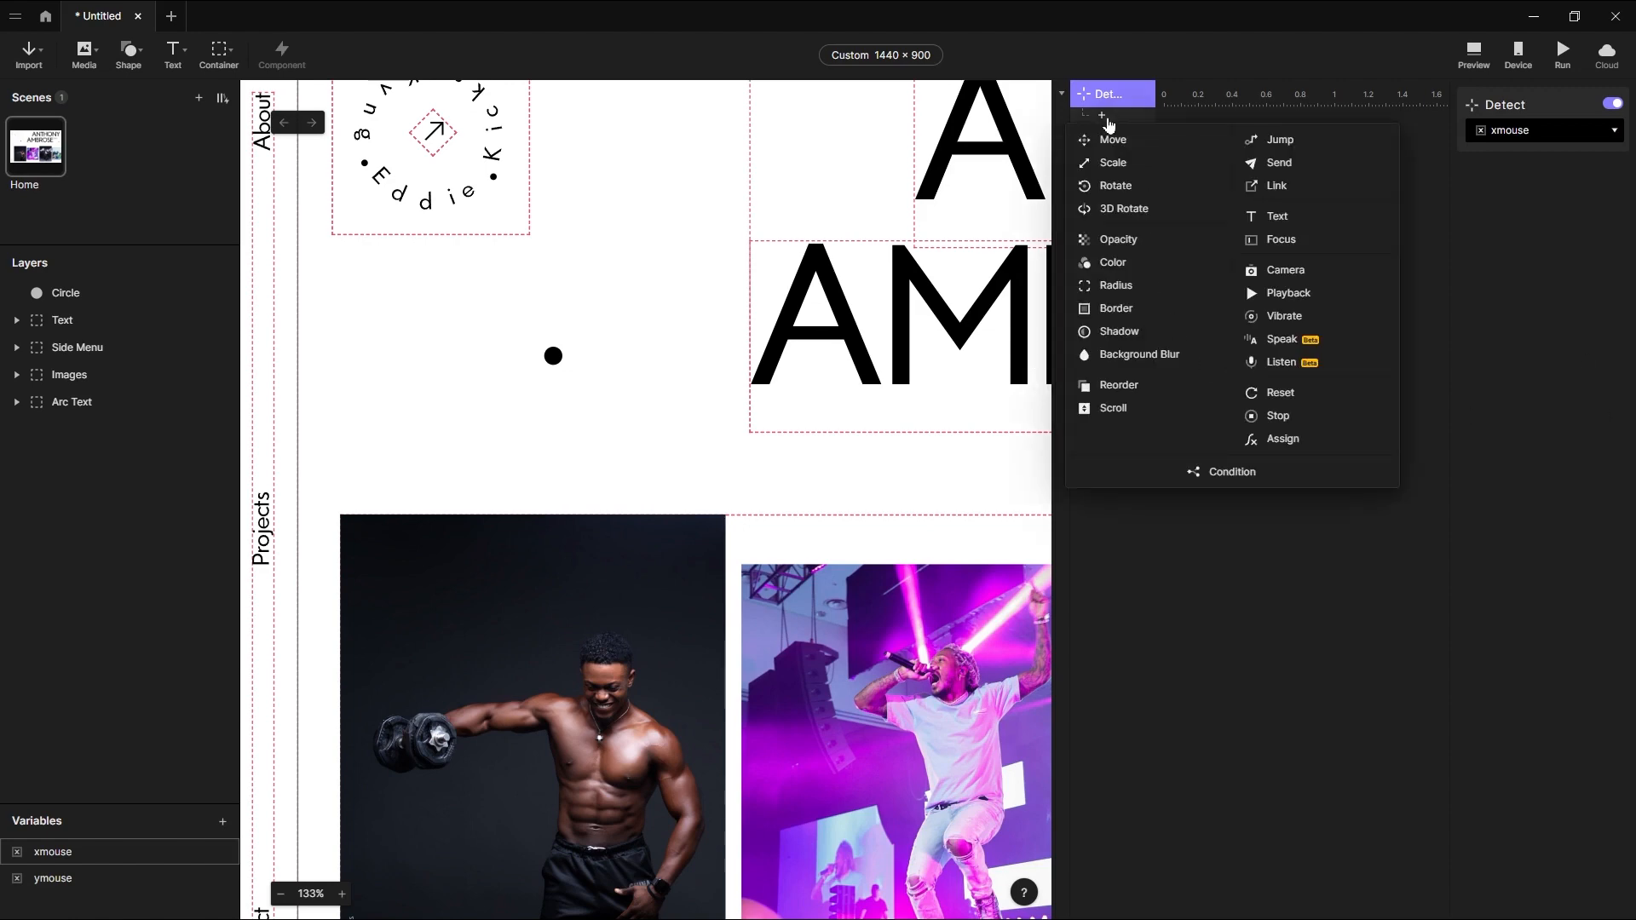
pyautogui.click(1121, 144)
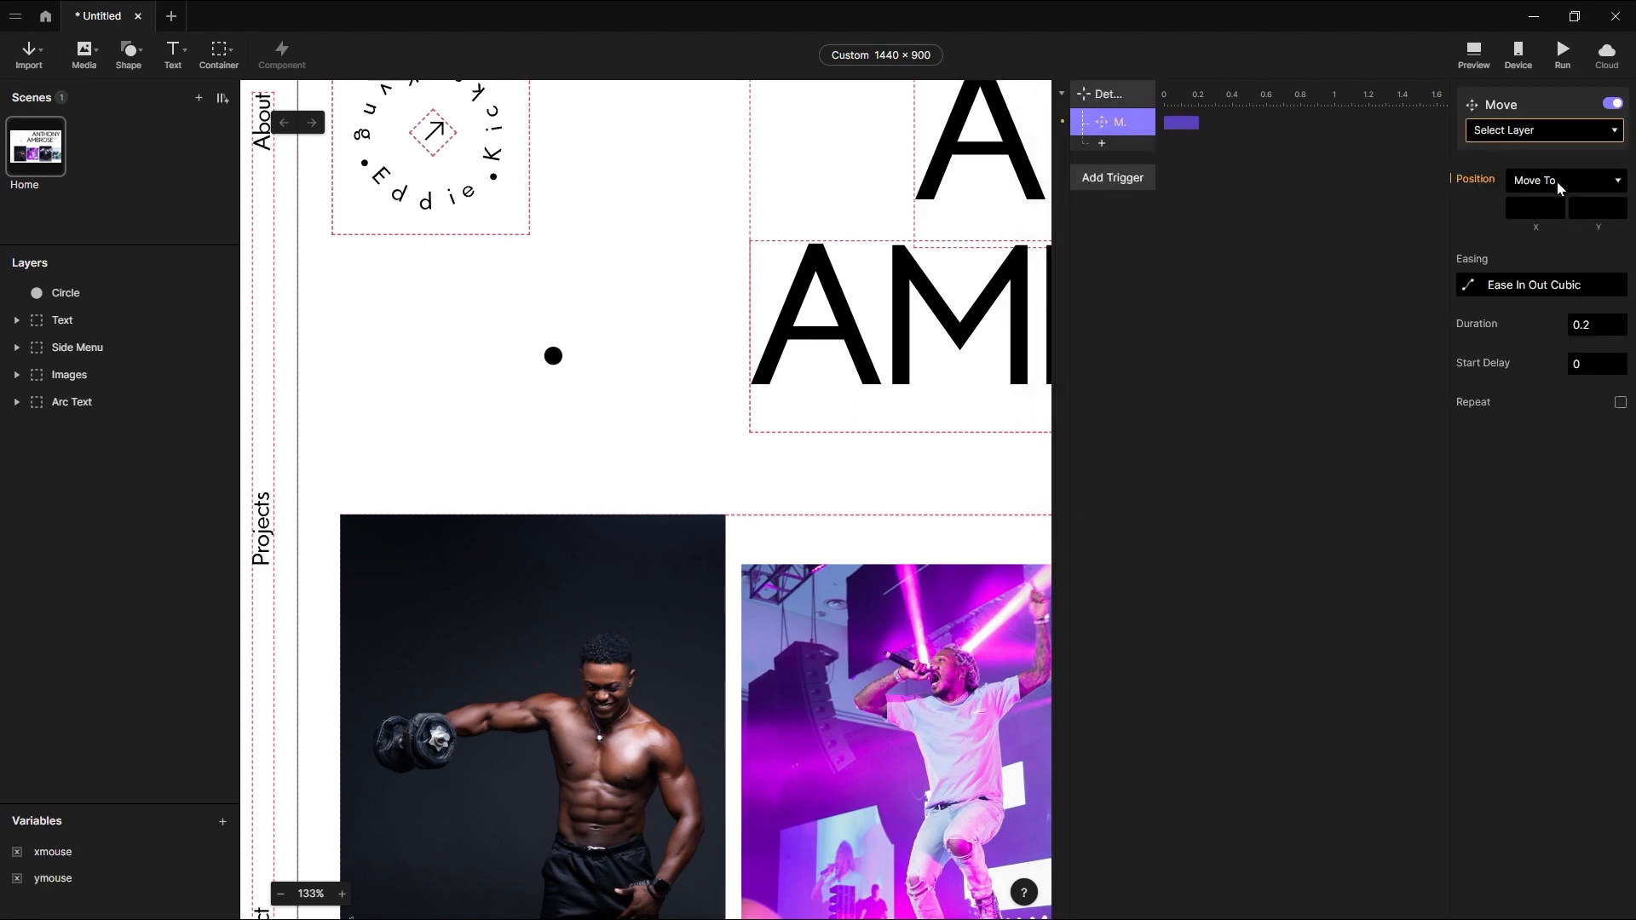
pyautogui.click(1532, 133)
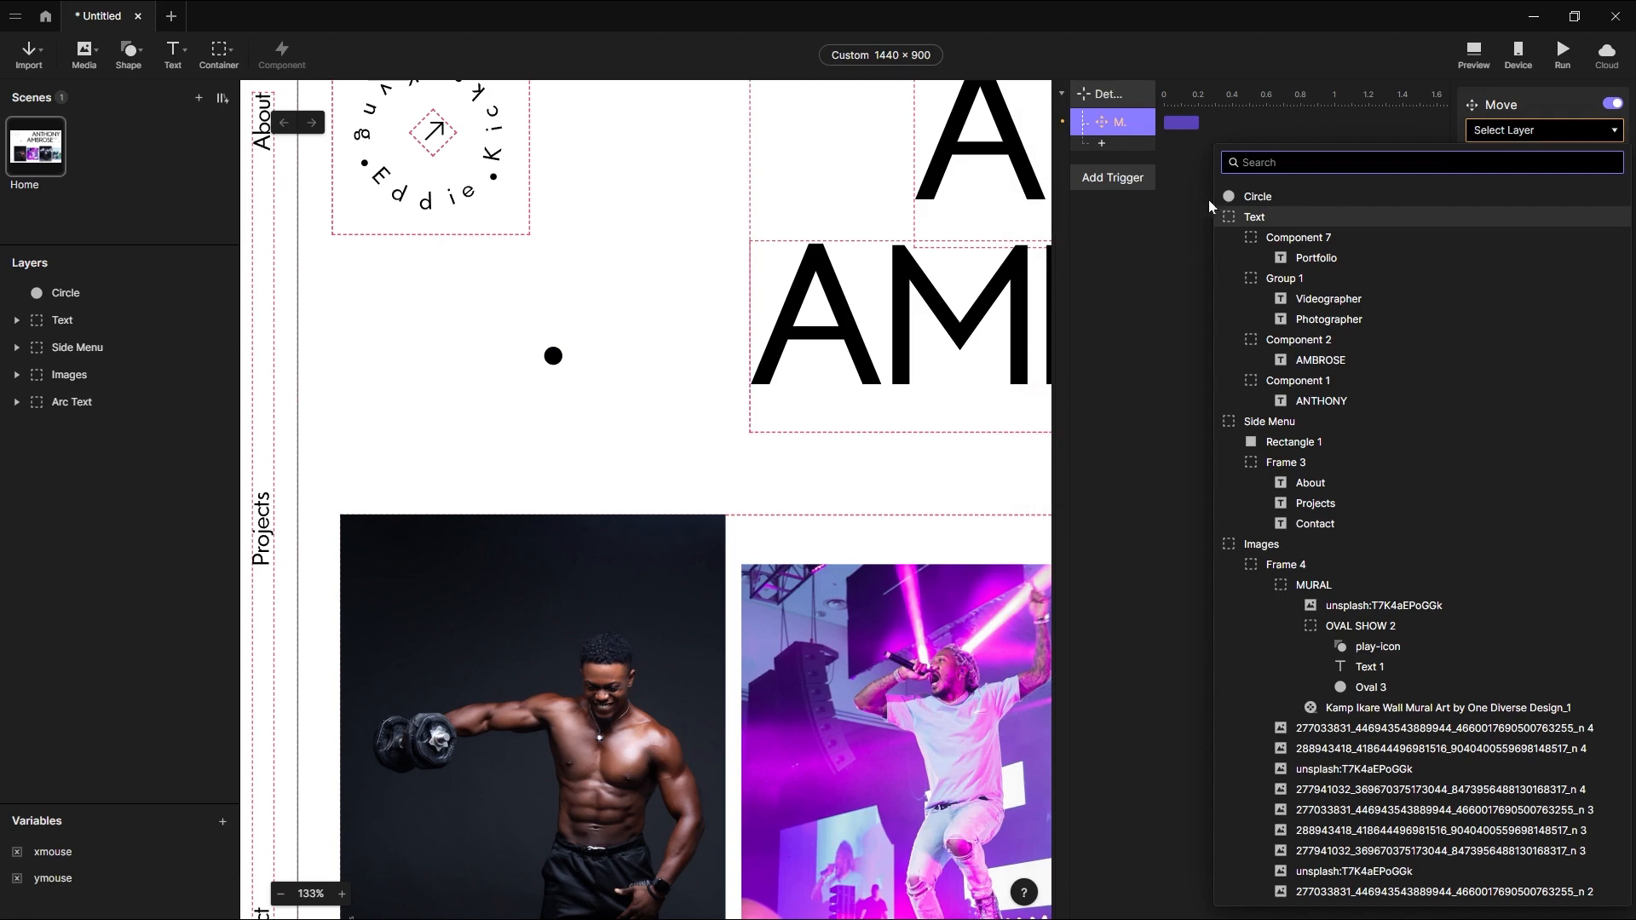
pyautogui.click(1249, 198)
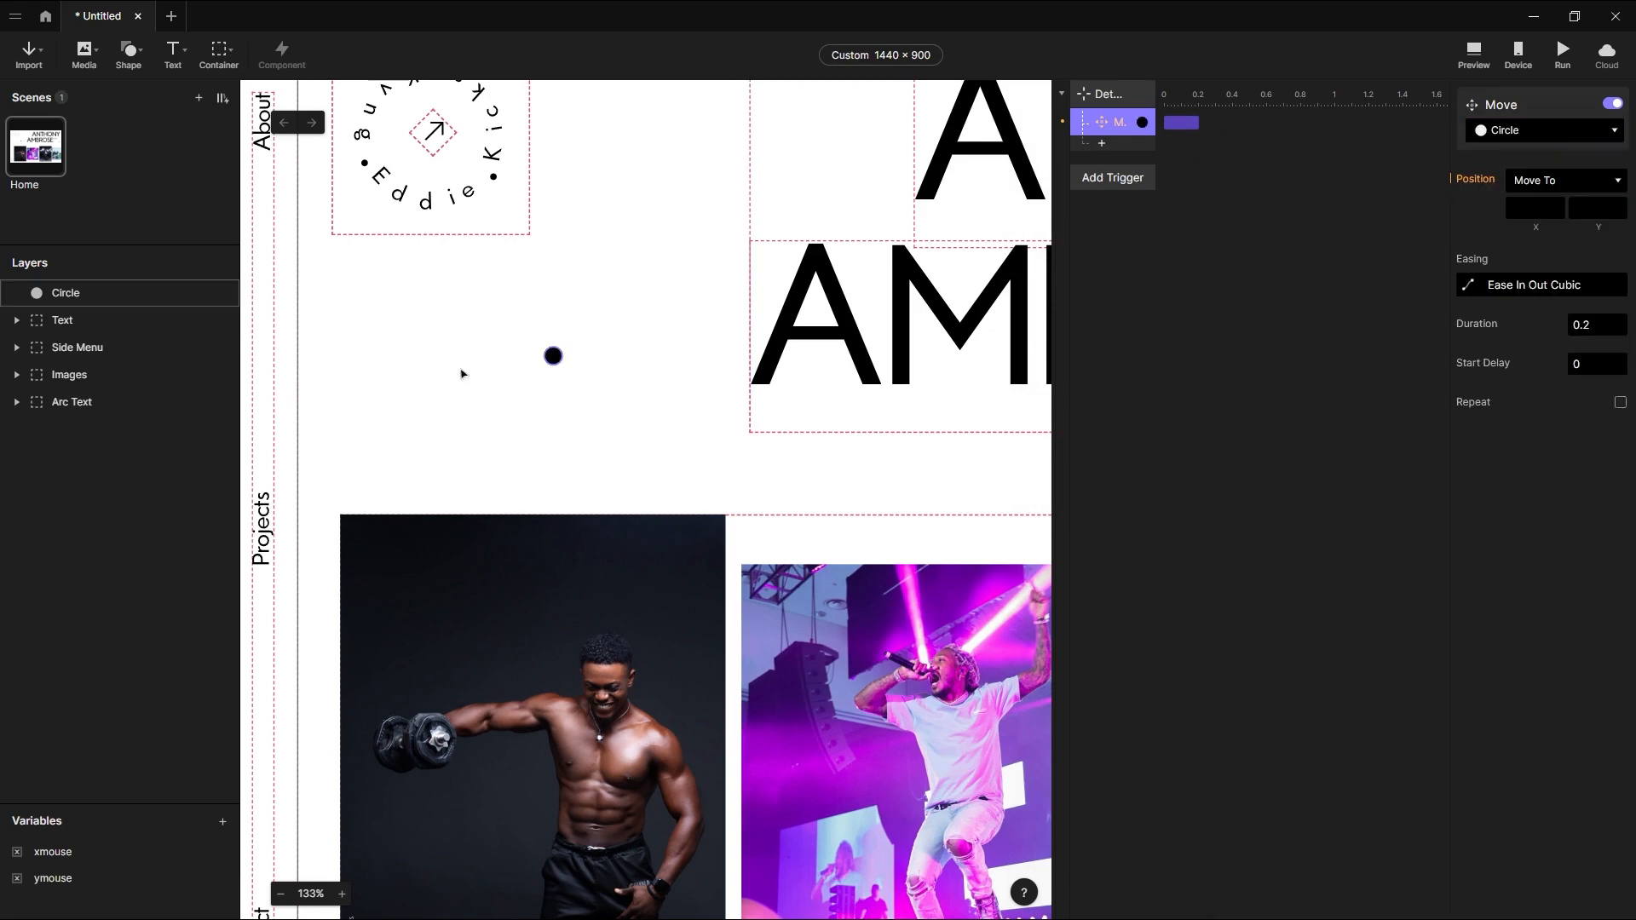
# Set the X position of the Circle's Move To response to the formula $mouseX.
pyautogui.click(1509, 213)
pyautogui.click(1562, 265)
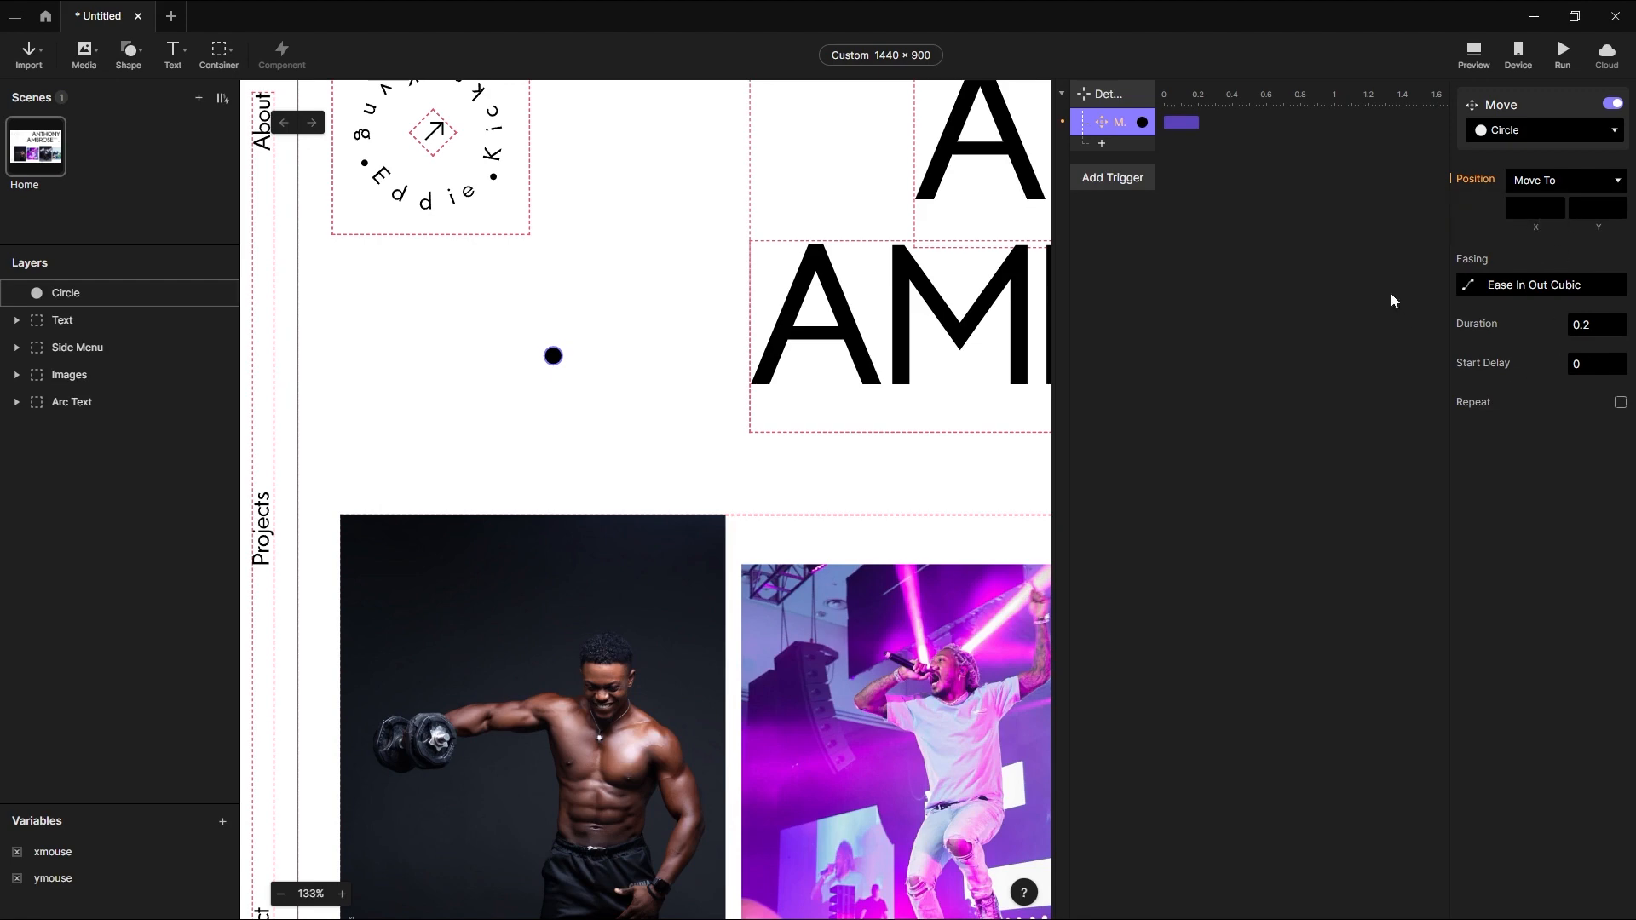
pyautogui.click(1565, 214)
pyautogui.click(1556, 208)
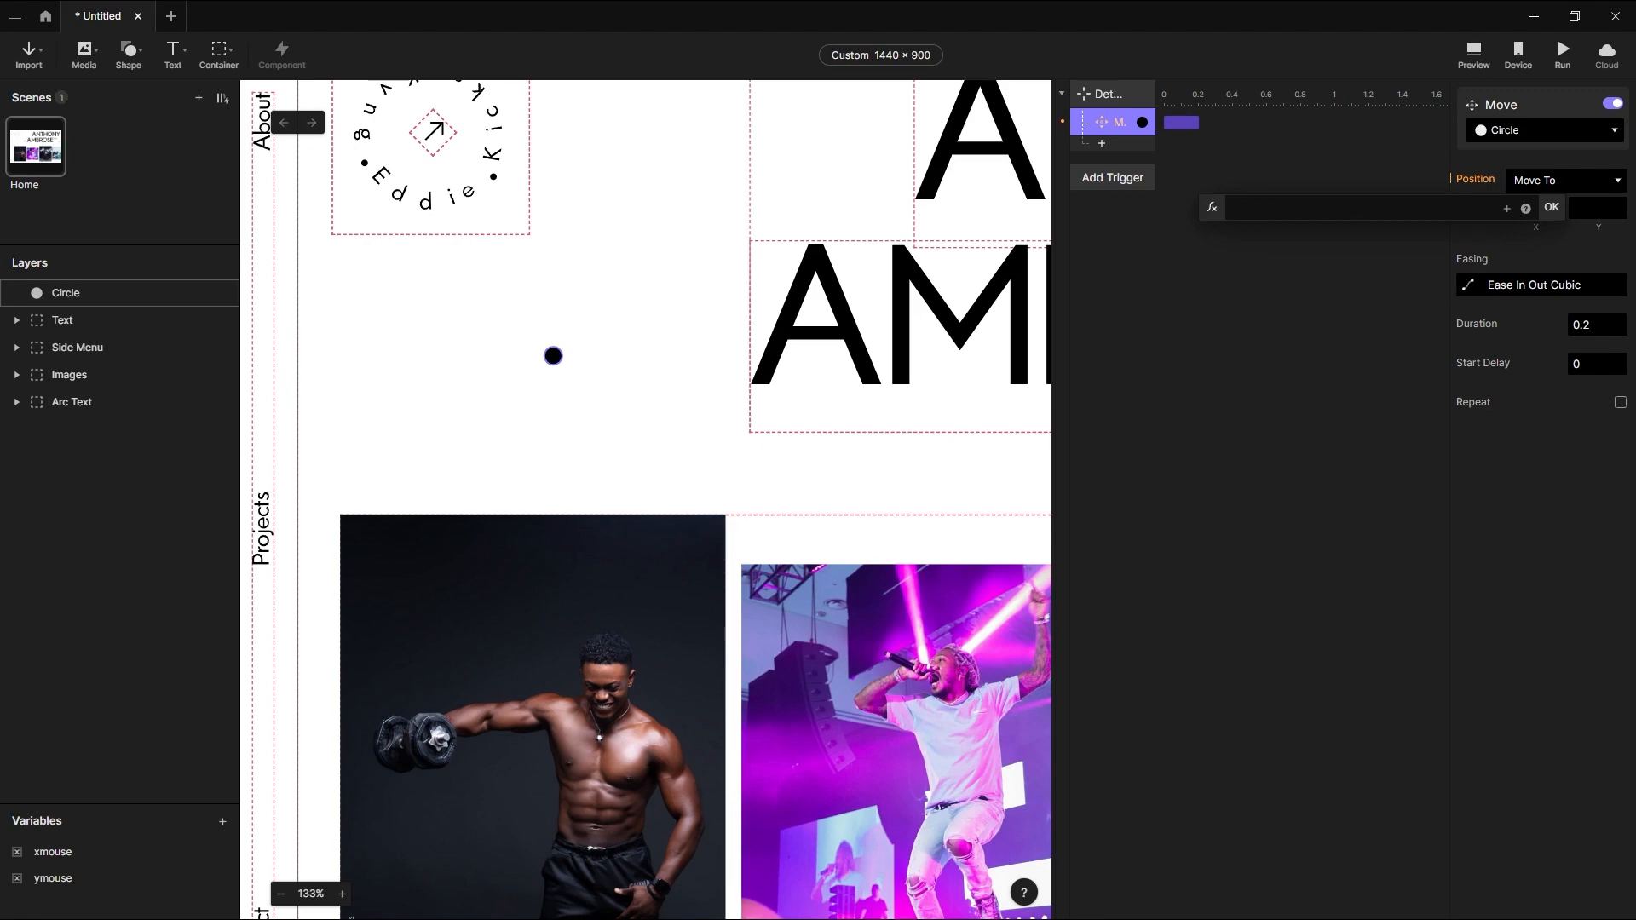
pyautogui.write('$')
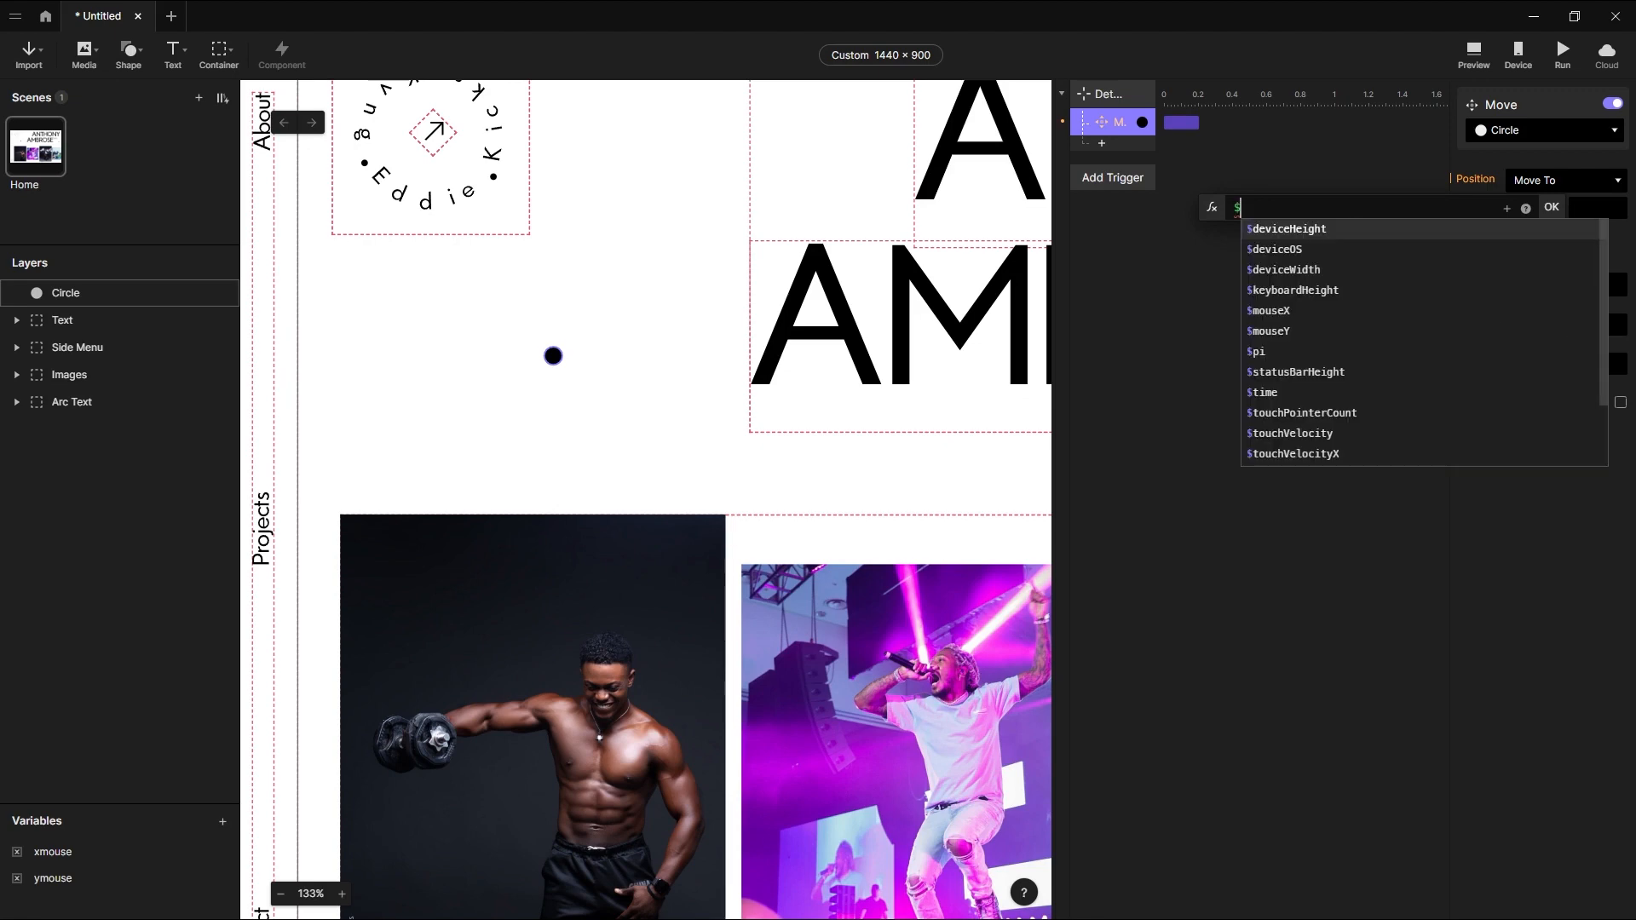
pyautogui.write('m')
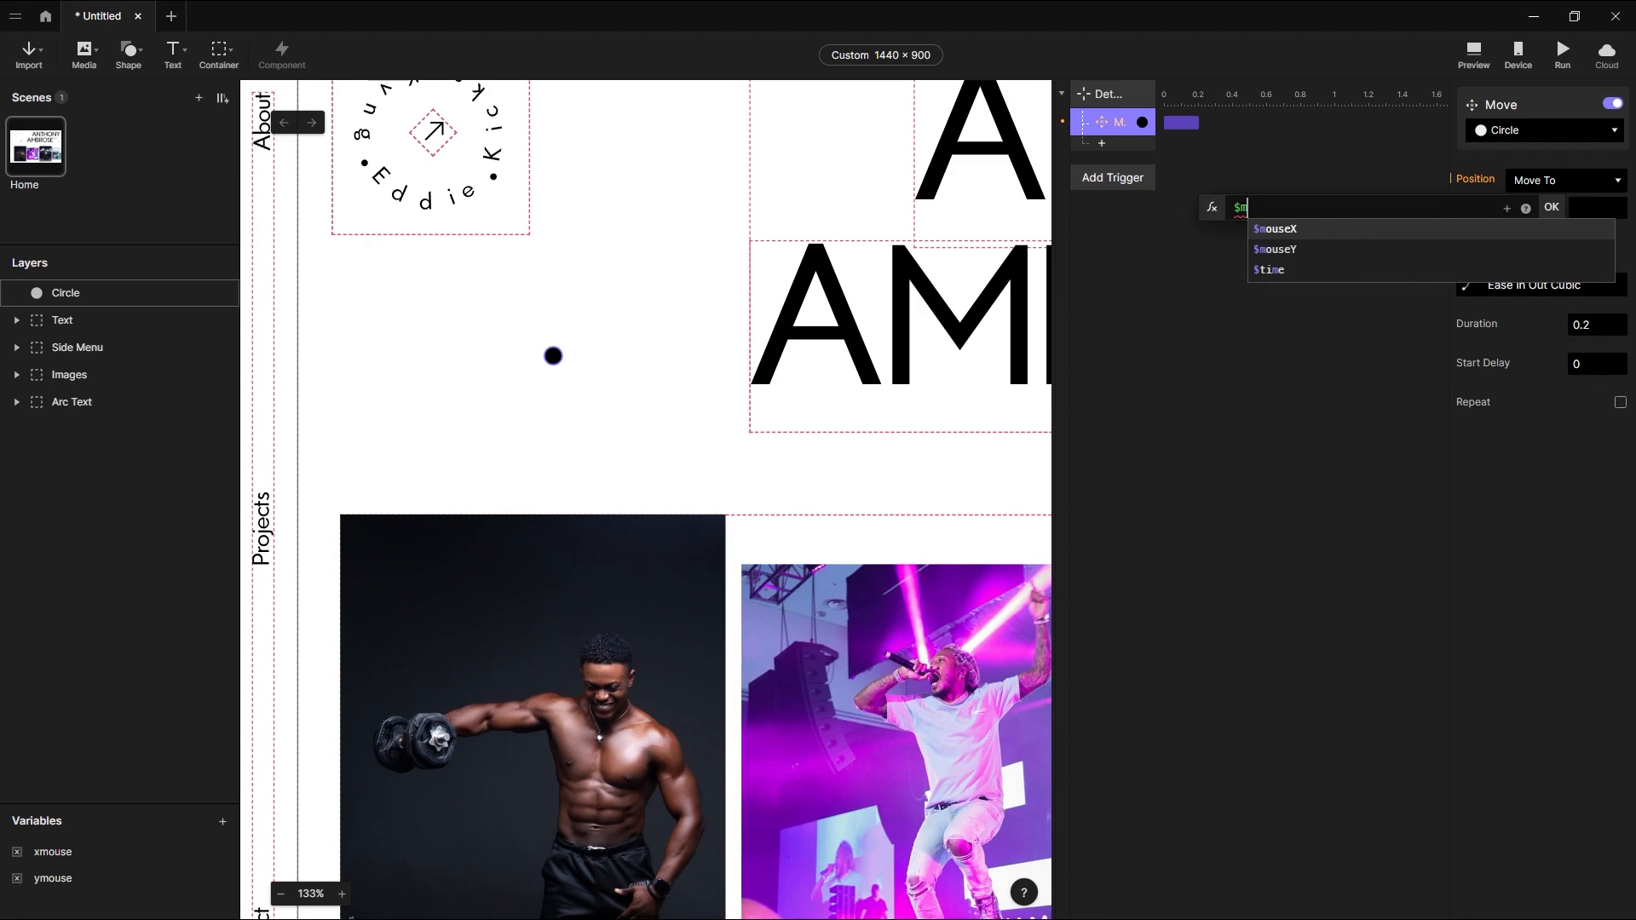
pyautogui.click(1303, 232)
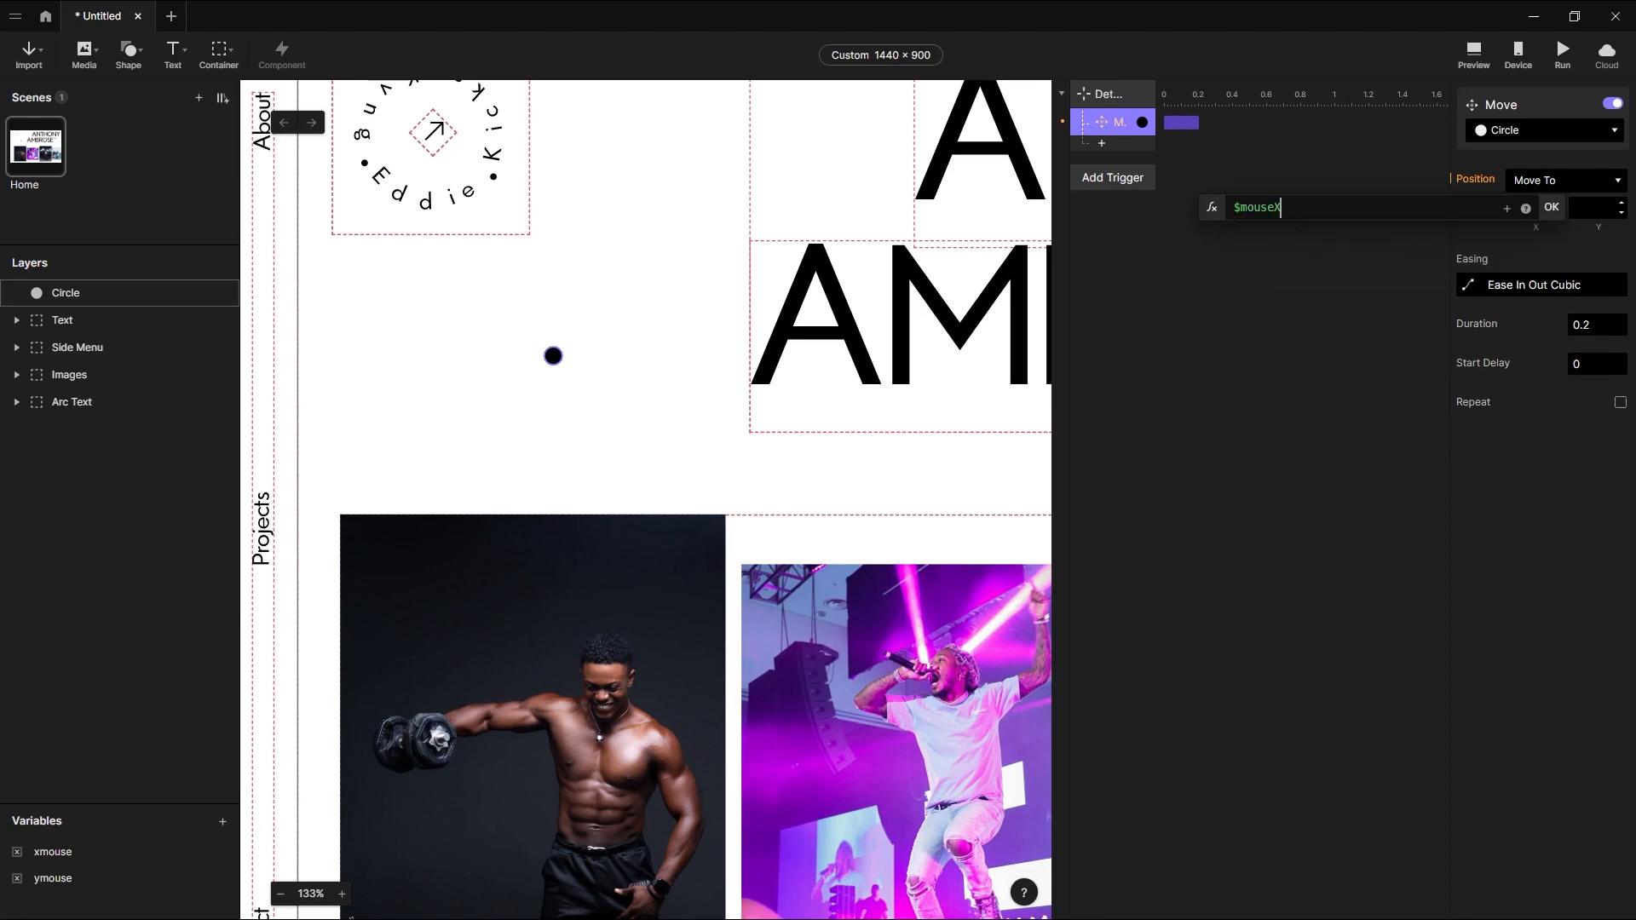
pyautogui.click(1552, 208)
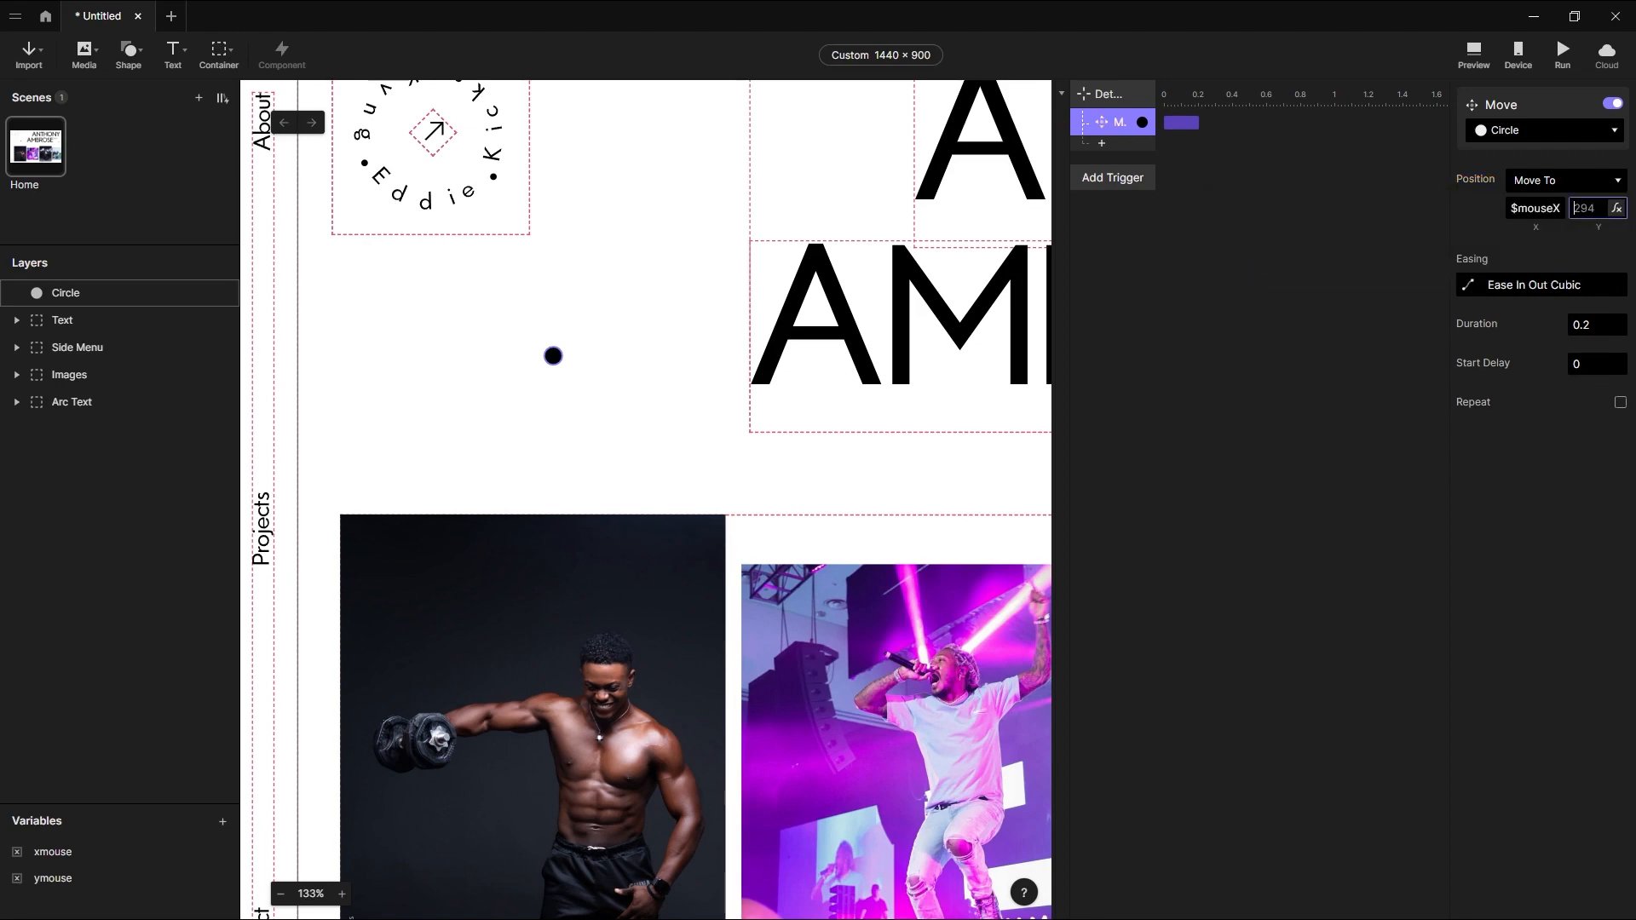
# Set the Y position of the Circle's Move To response to the formula $mouseY.
pyautogui.click(1599, 208)
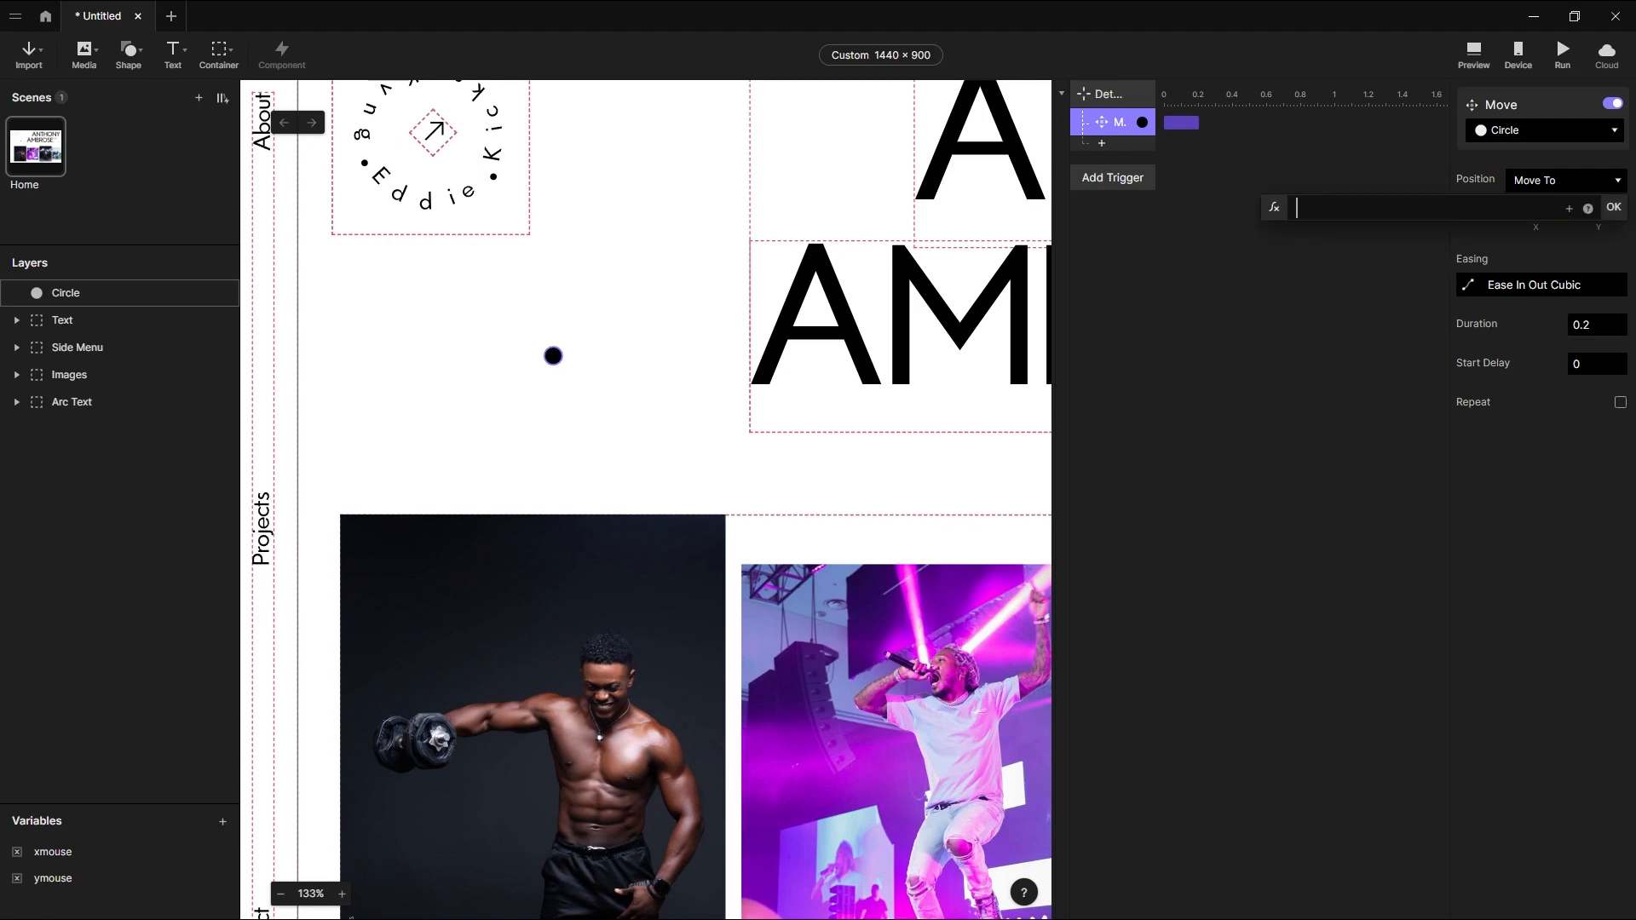
pyautogui.write('$')
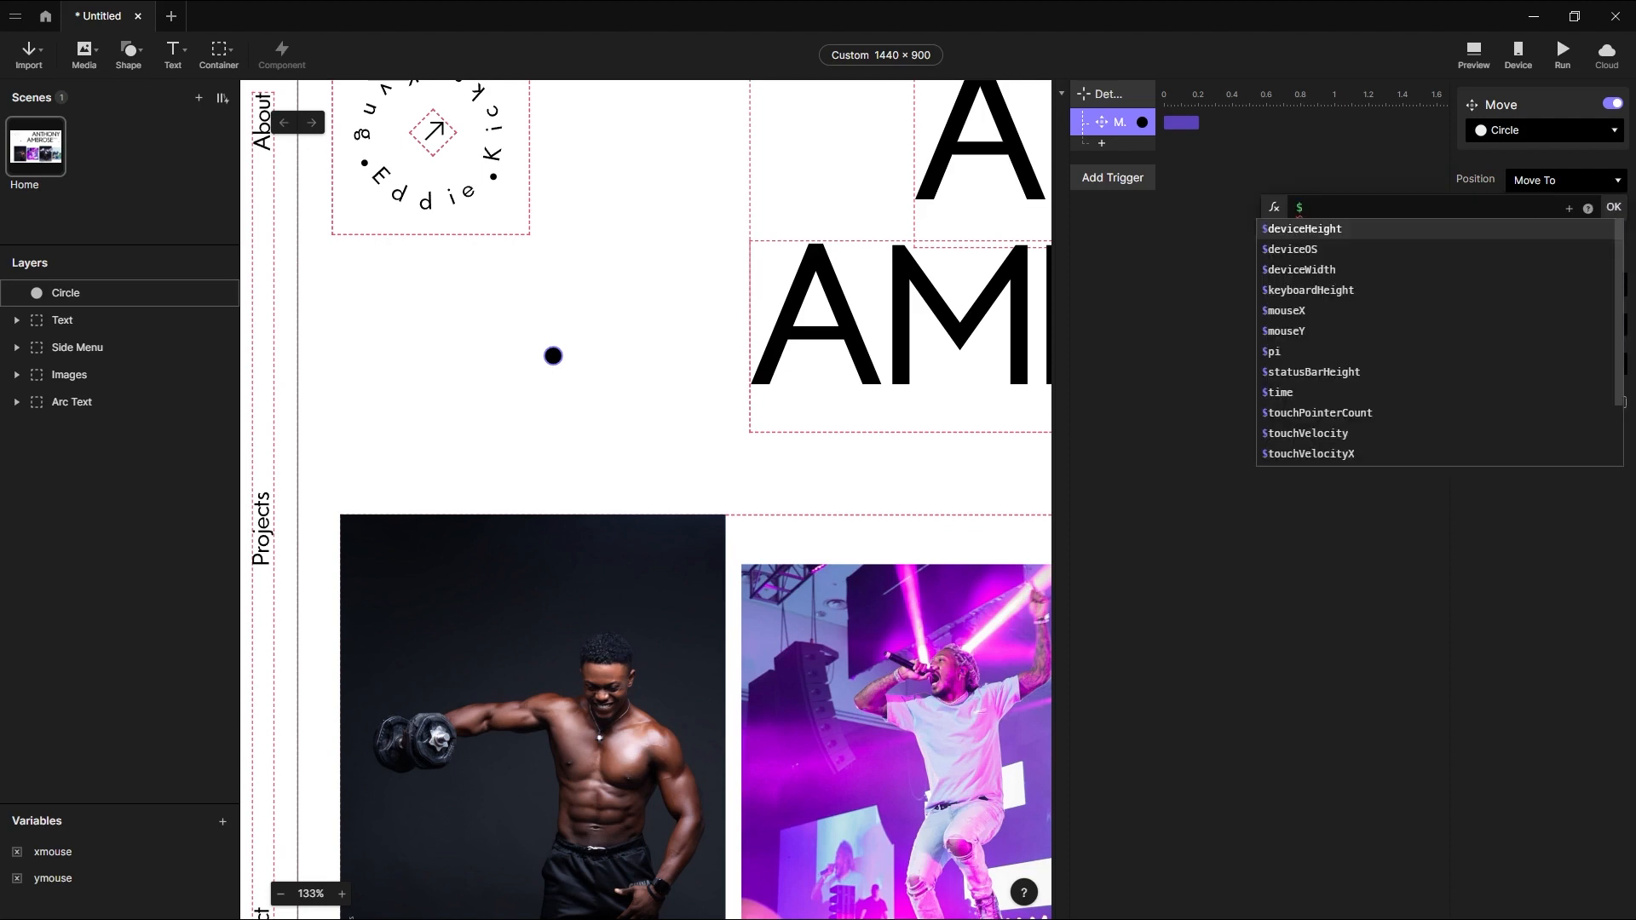
pyautogui.write('mo')
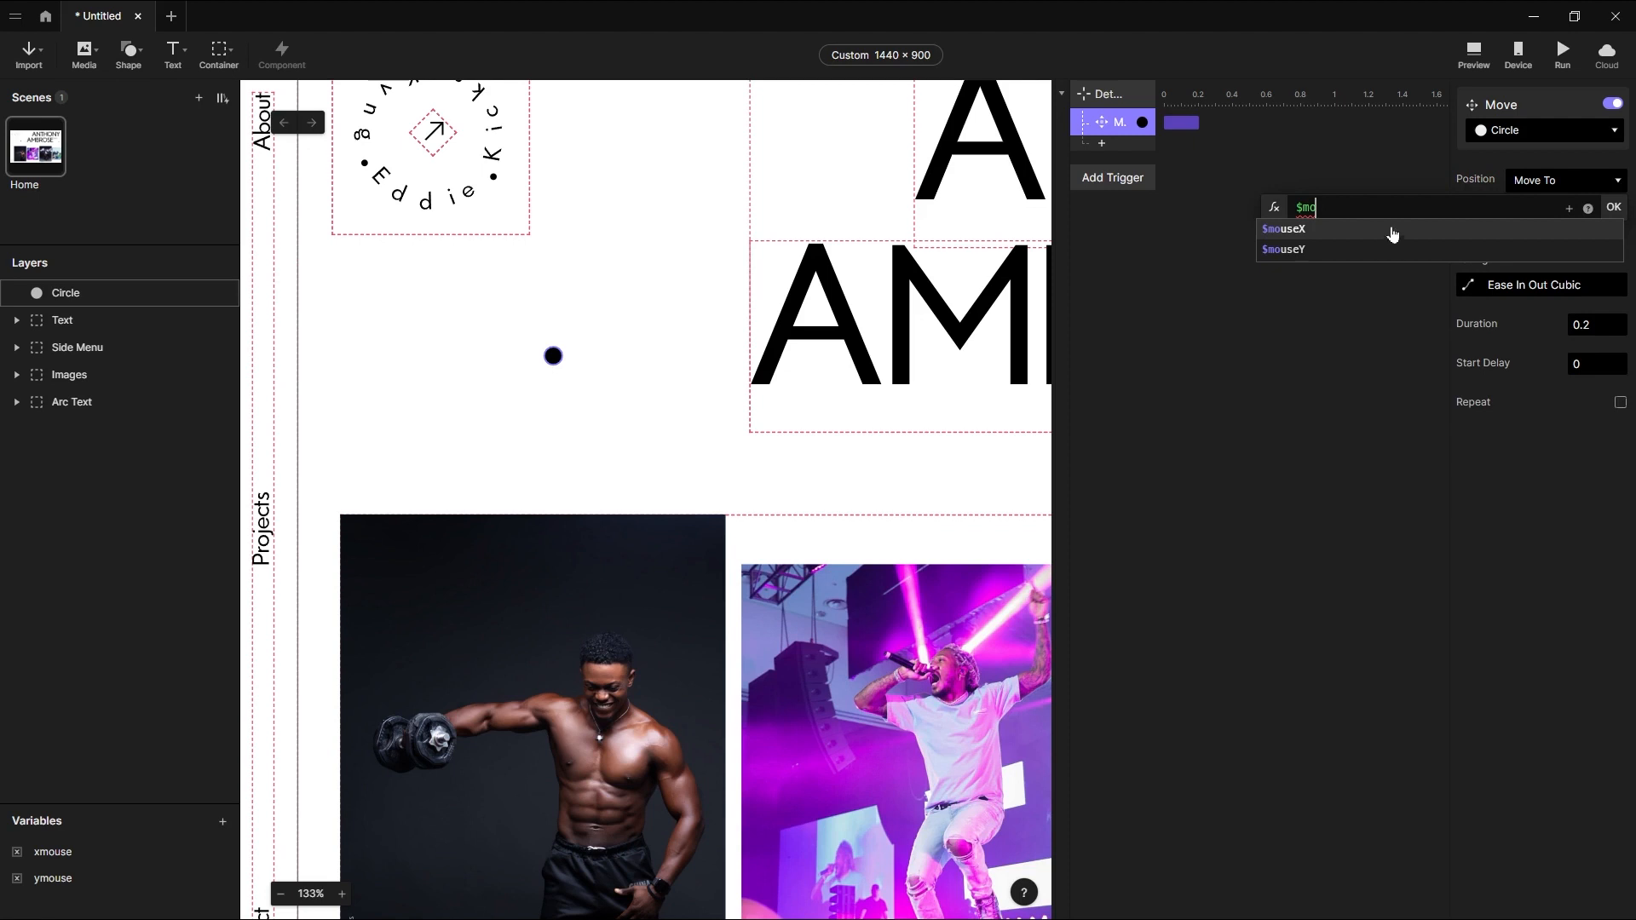
pyautogui.click(1366, 250)
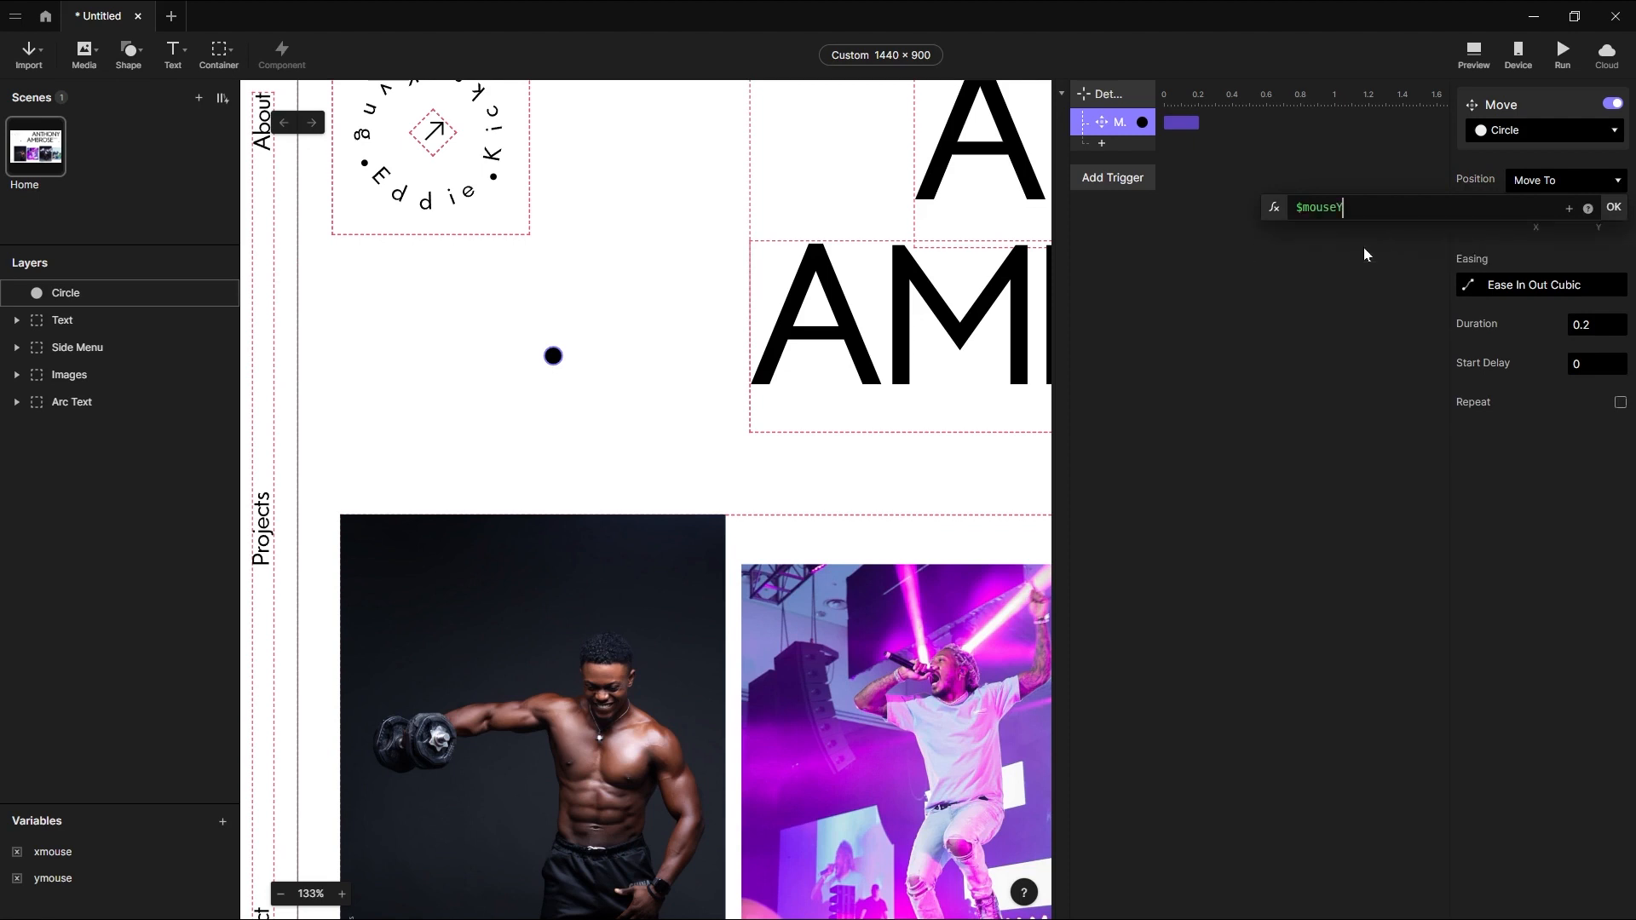
pyautogui.click(1612, 210)
# Preview the prototype with the cursor type set to Arrow, then return to the editor.
pyautogui.click(1475, 56)
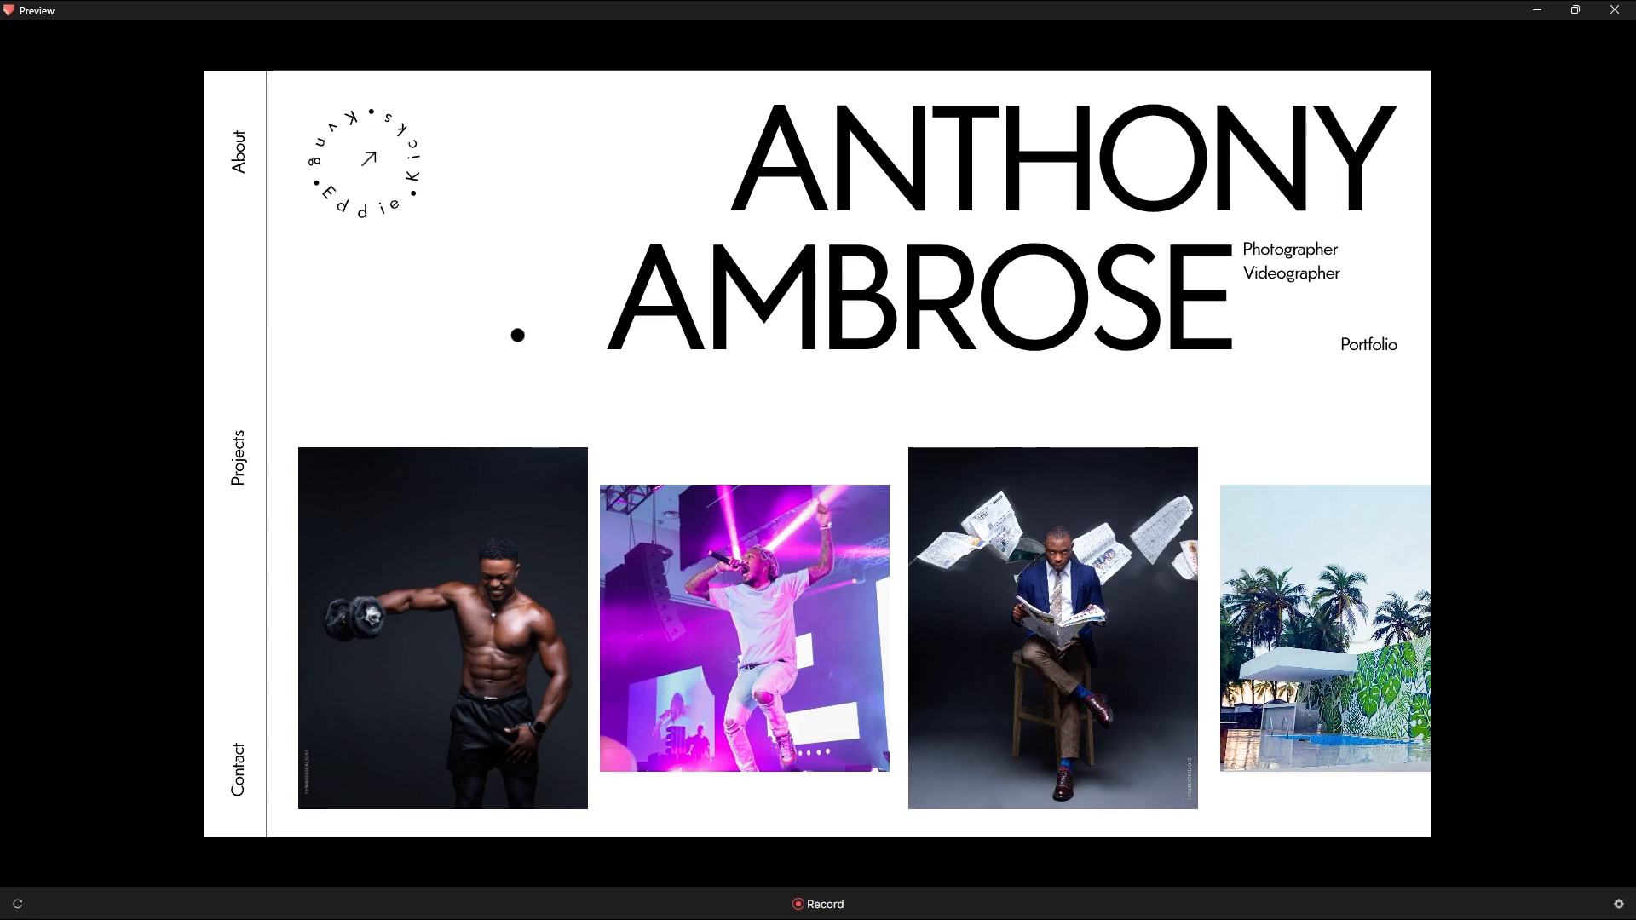
pyautogui.click(1618, 905)
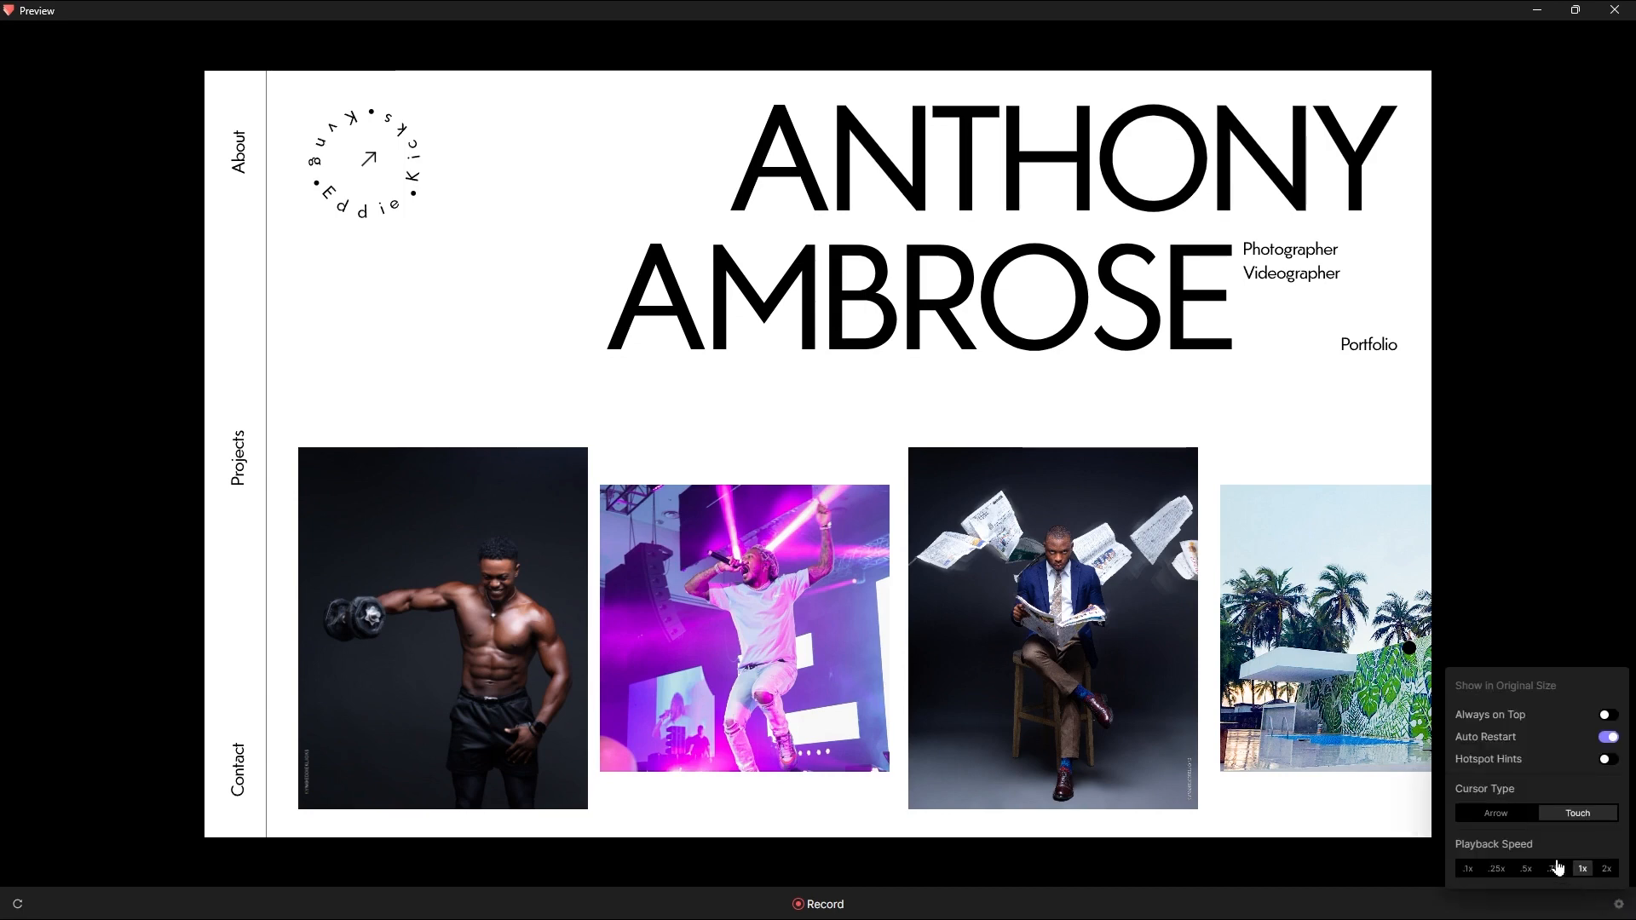
pyautogui.click(1507, 816)
pyautogui.click(1565, 424)
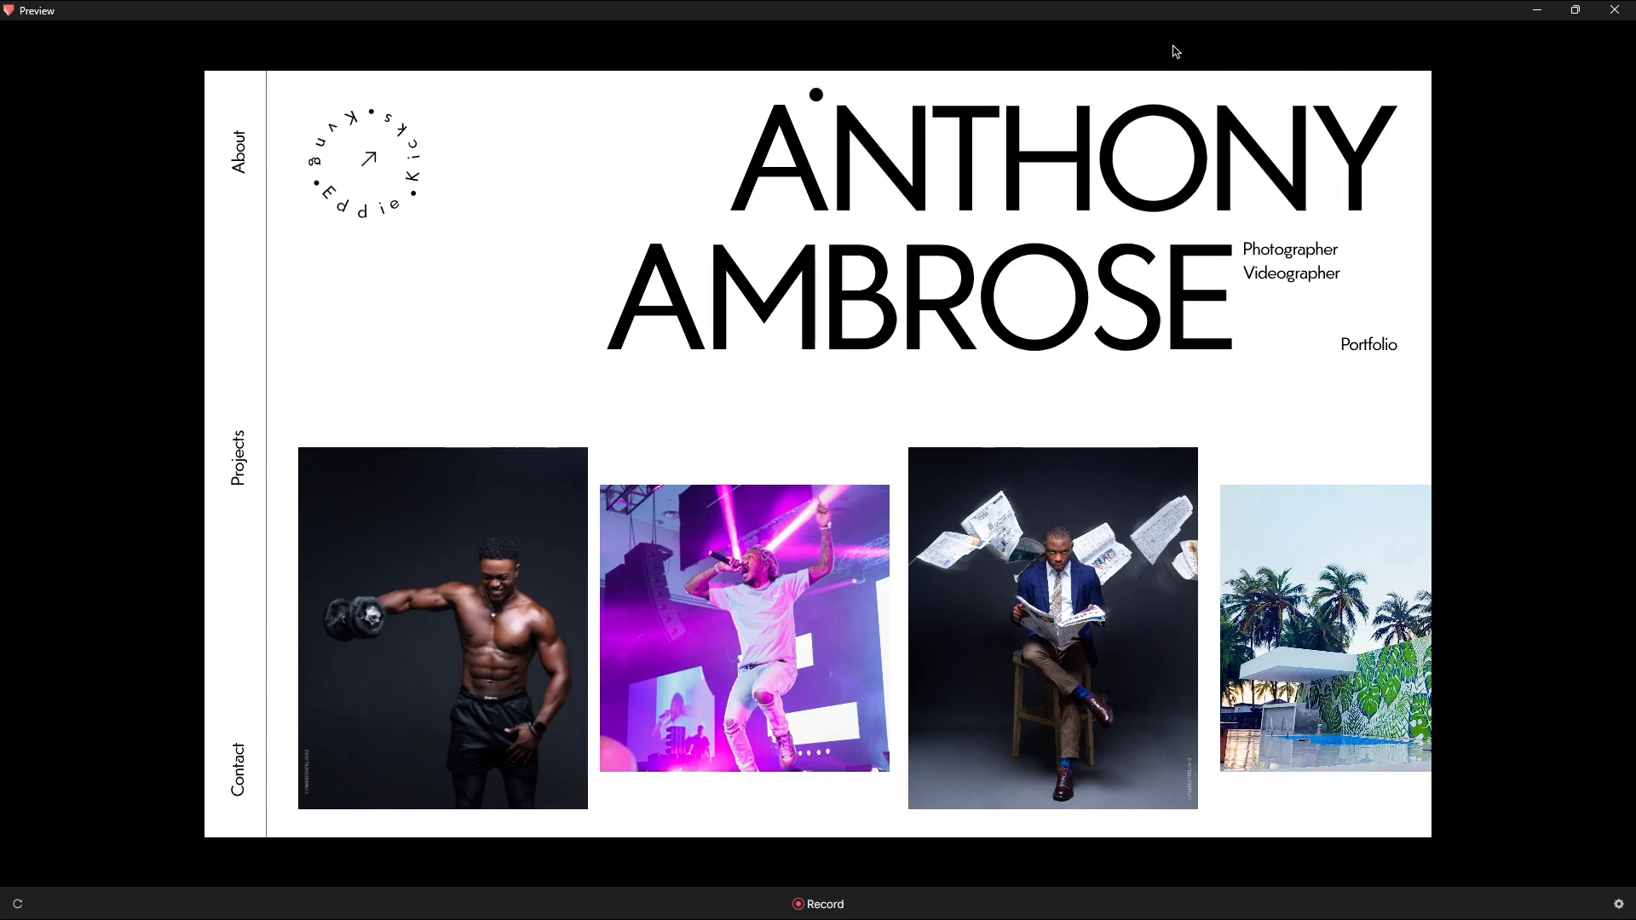
pyautogui.click(1537, 12)
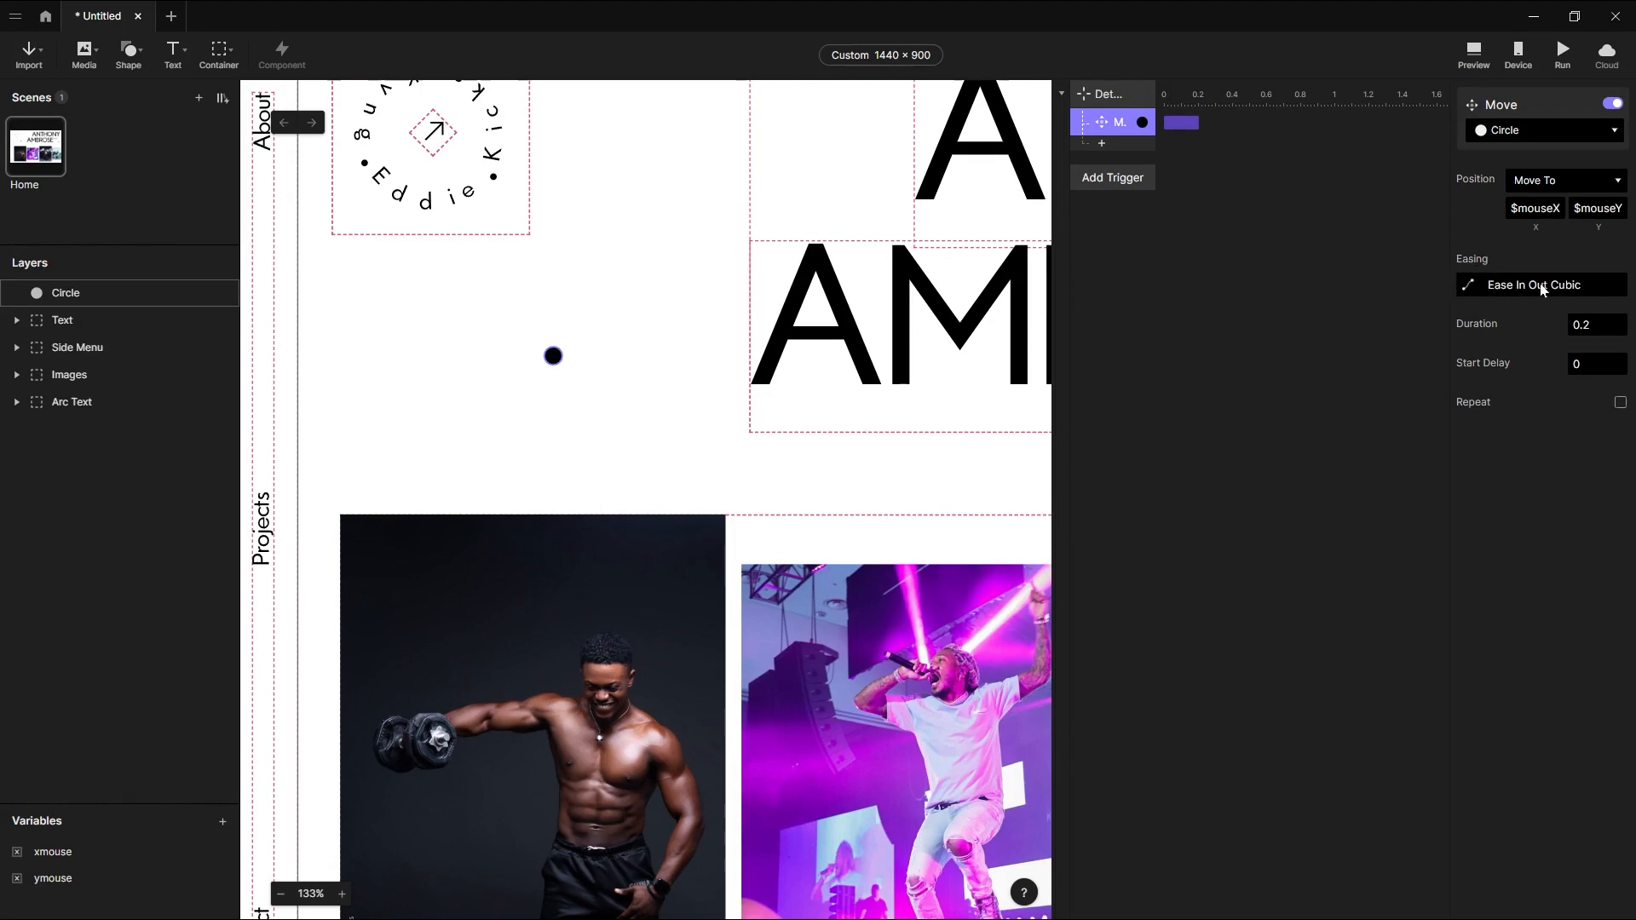
# Change the easing of the Circle's Move response to Spring and adjust its spring settings.
pyautogui.click(1488, 290)
pyautogui.click(1469, 286)
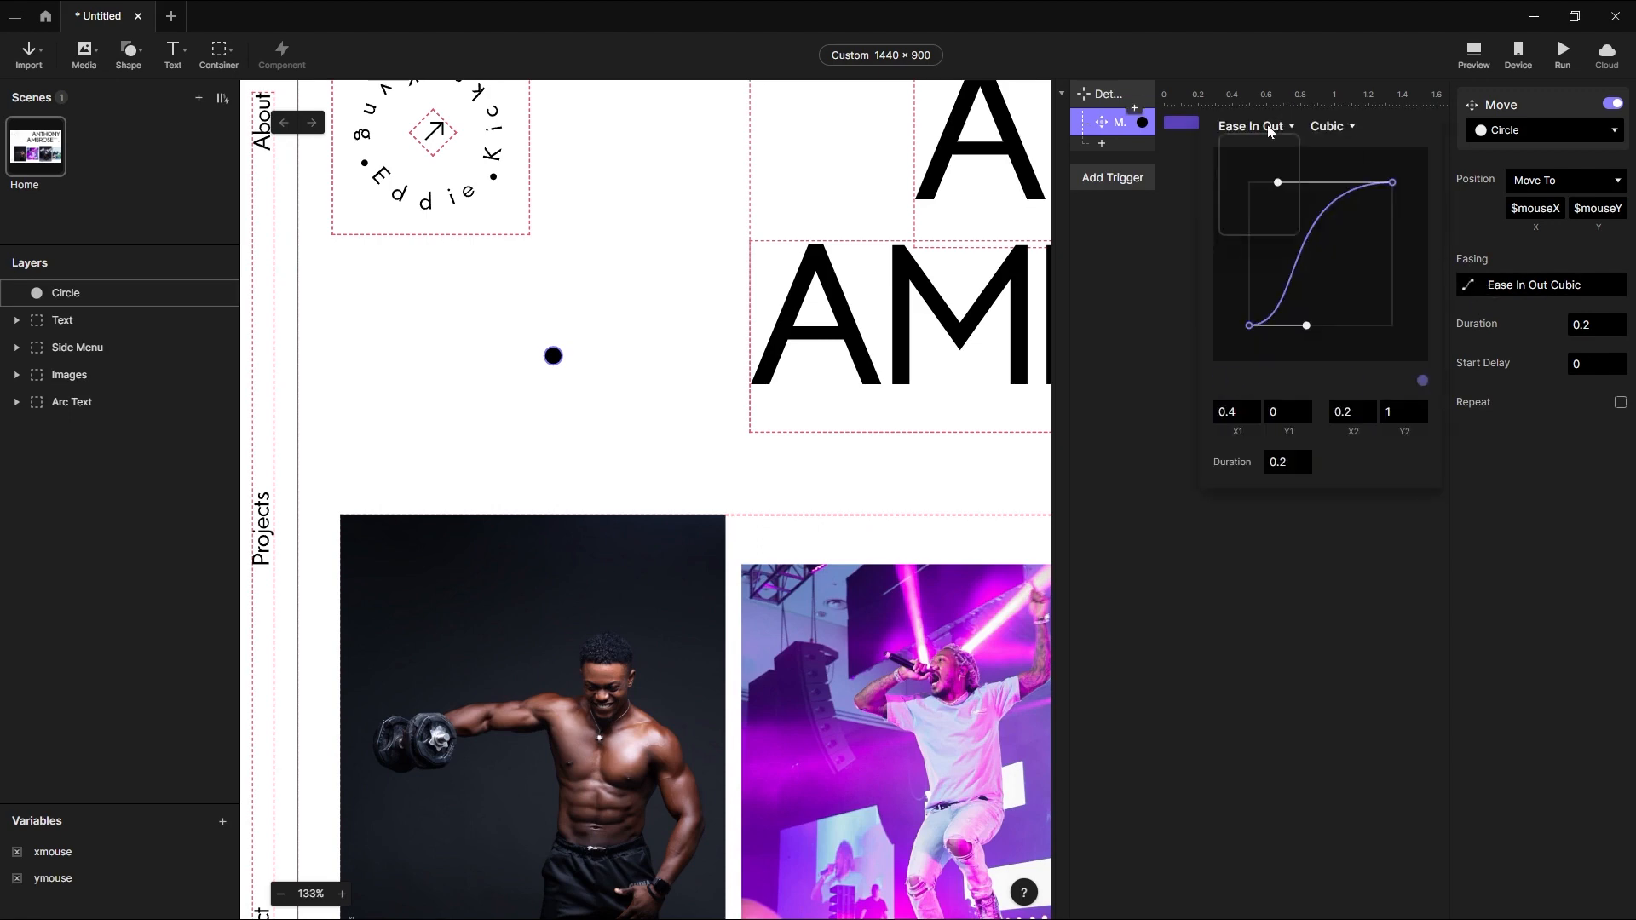
pyautogui.click(1268, 127)
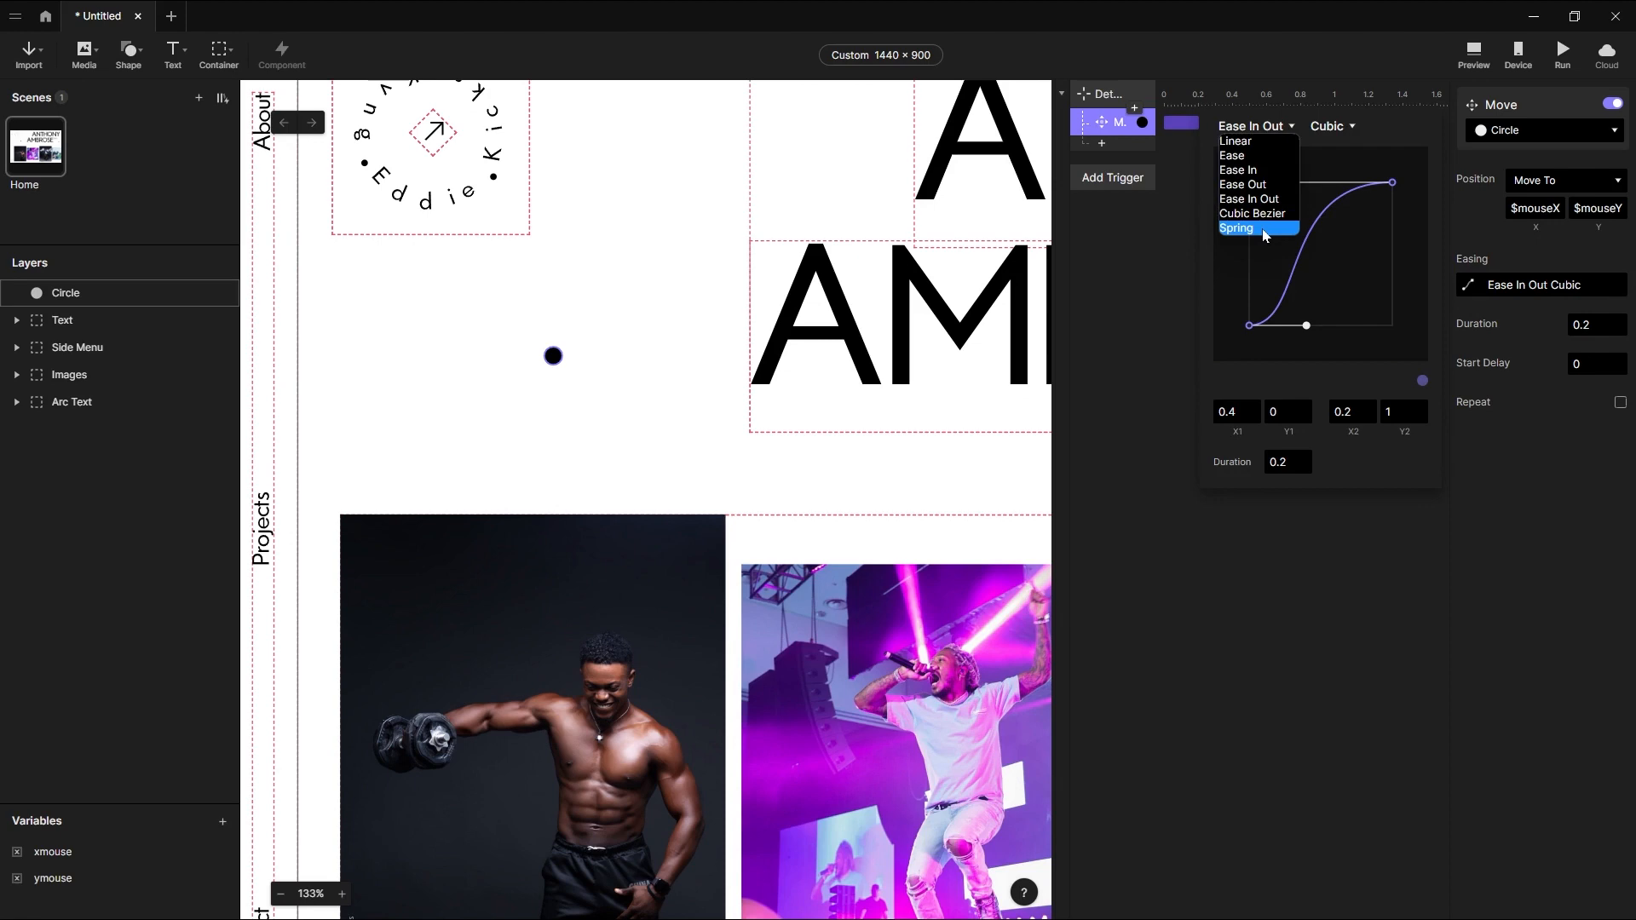
pyautogui.click(1260, 229)
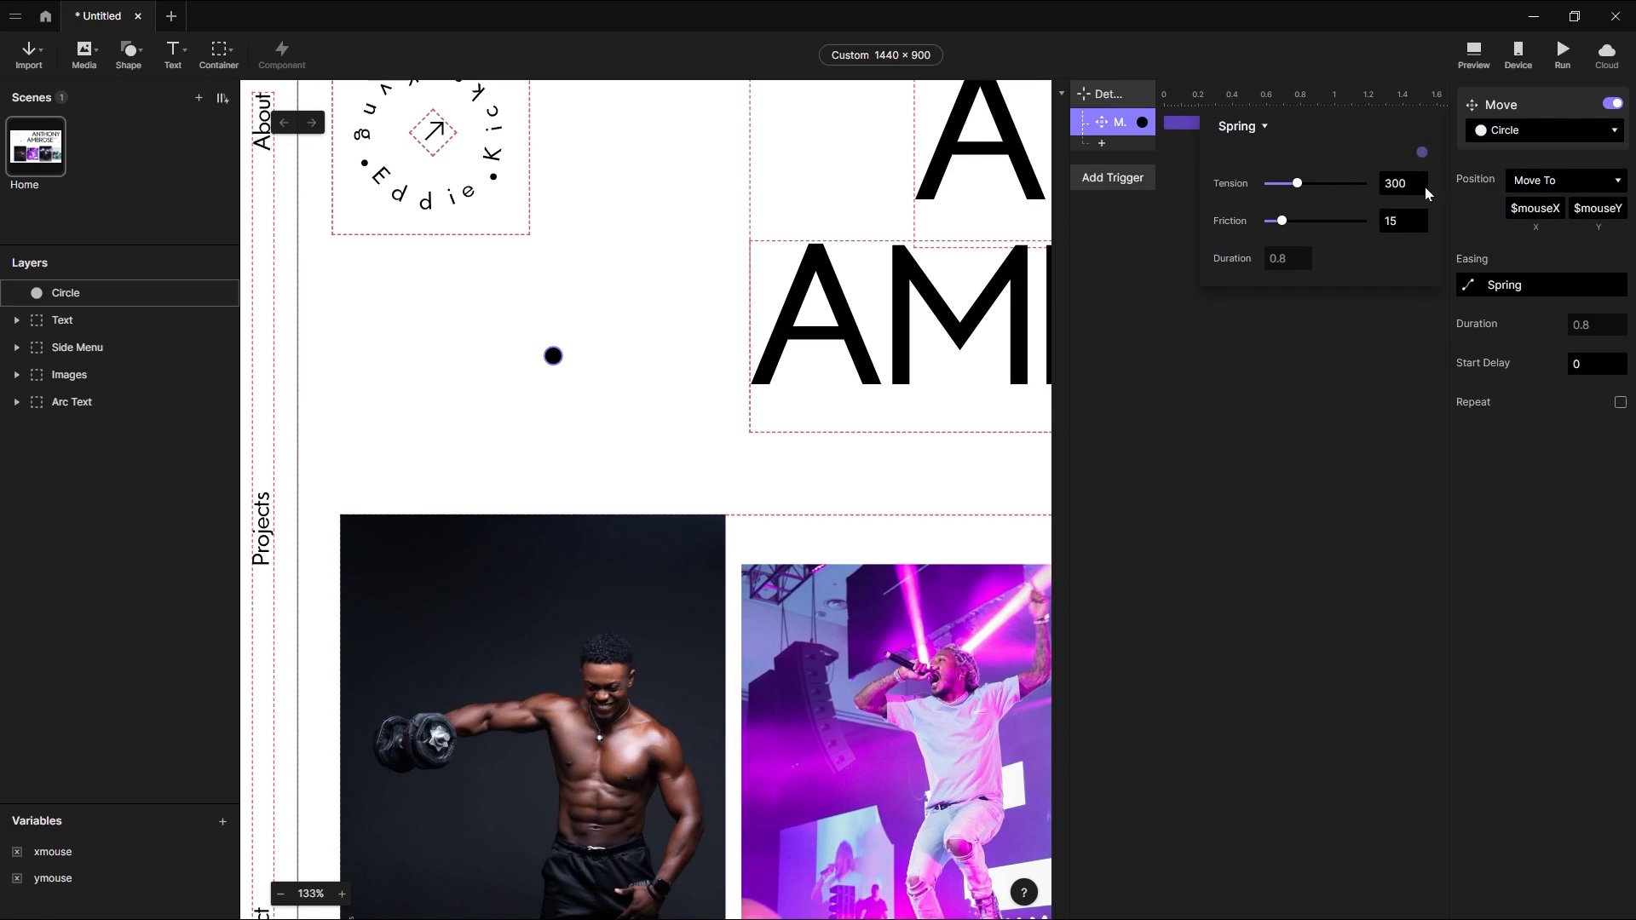
pyautogui.click(1396, 185)
pyautogui.press('Return')
pyautogui.write('8')
pyautogui.press('Return')
# Preview the circle's spring movement in a maximized preview window.
pyautogui.click(1469, 60)
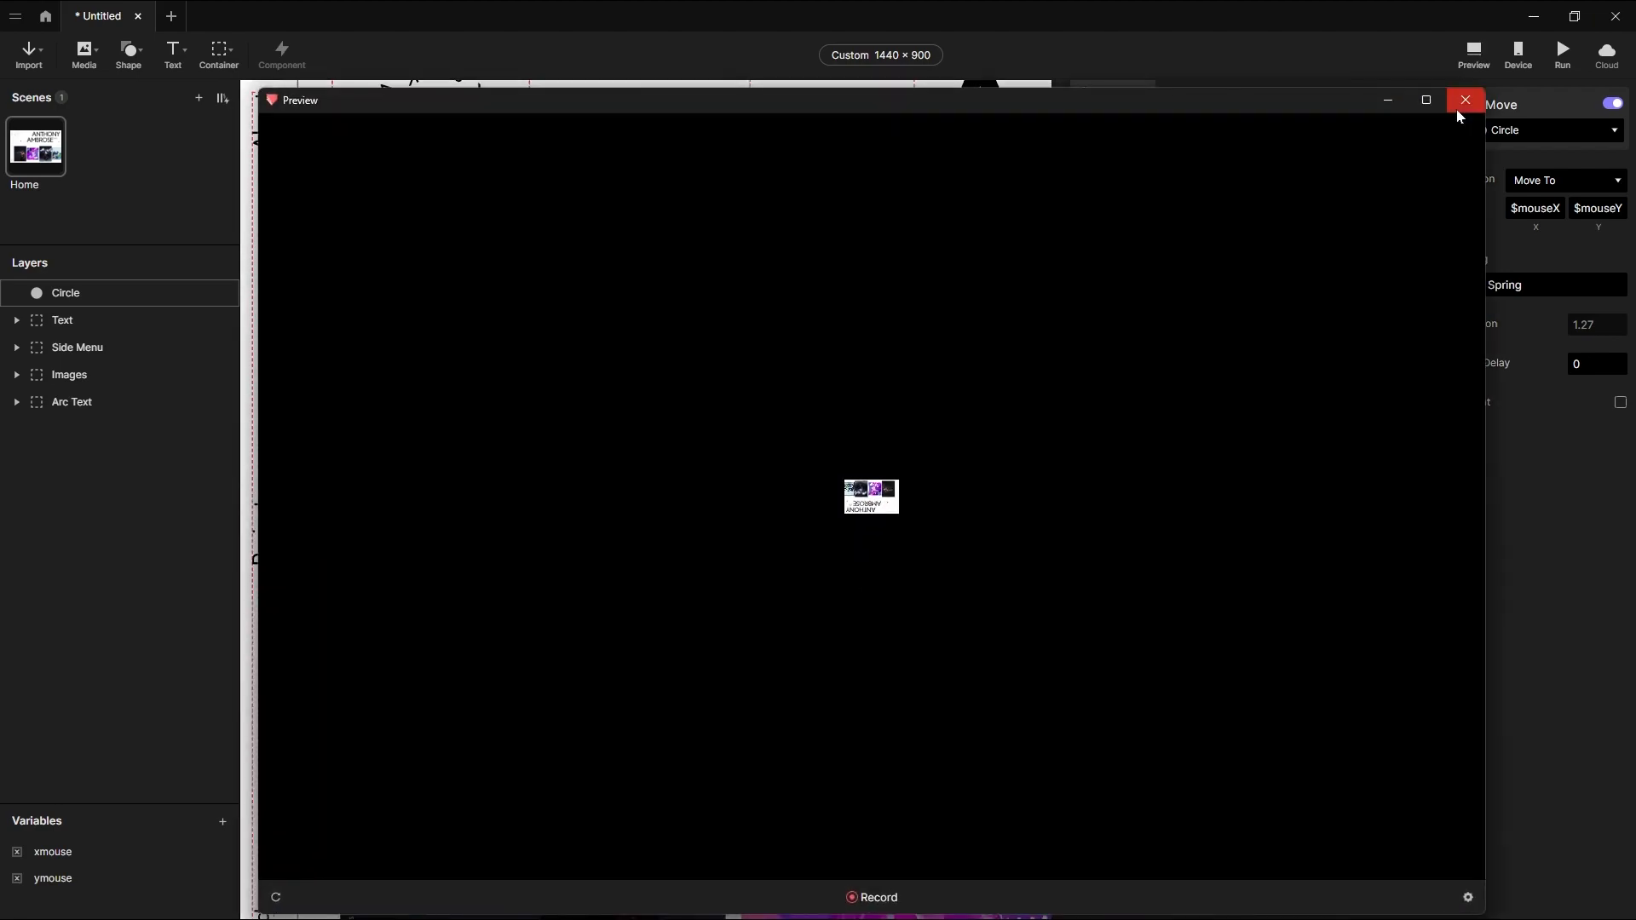
pyautogui.click(1427, 103)
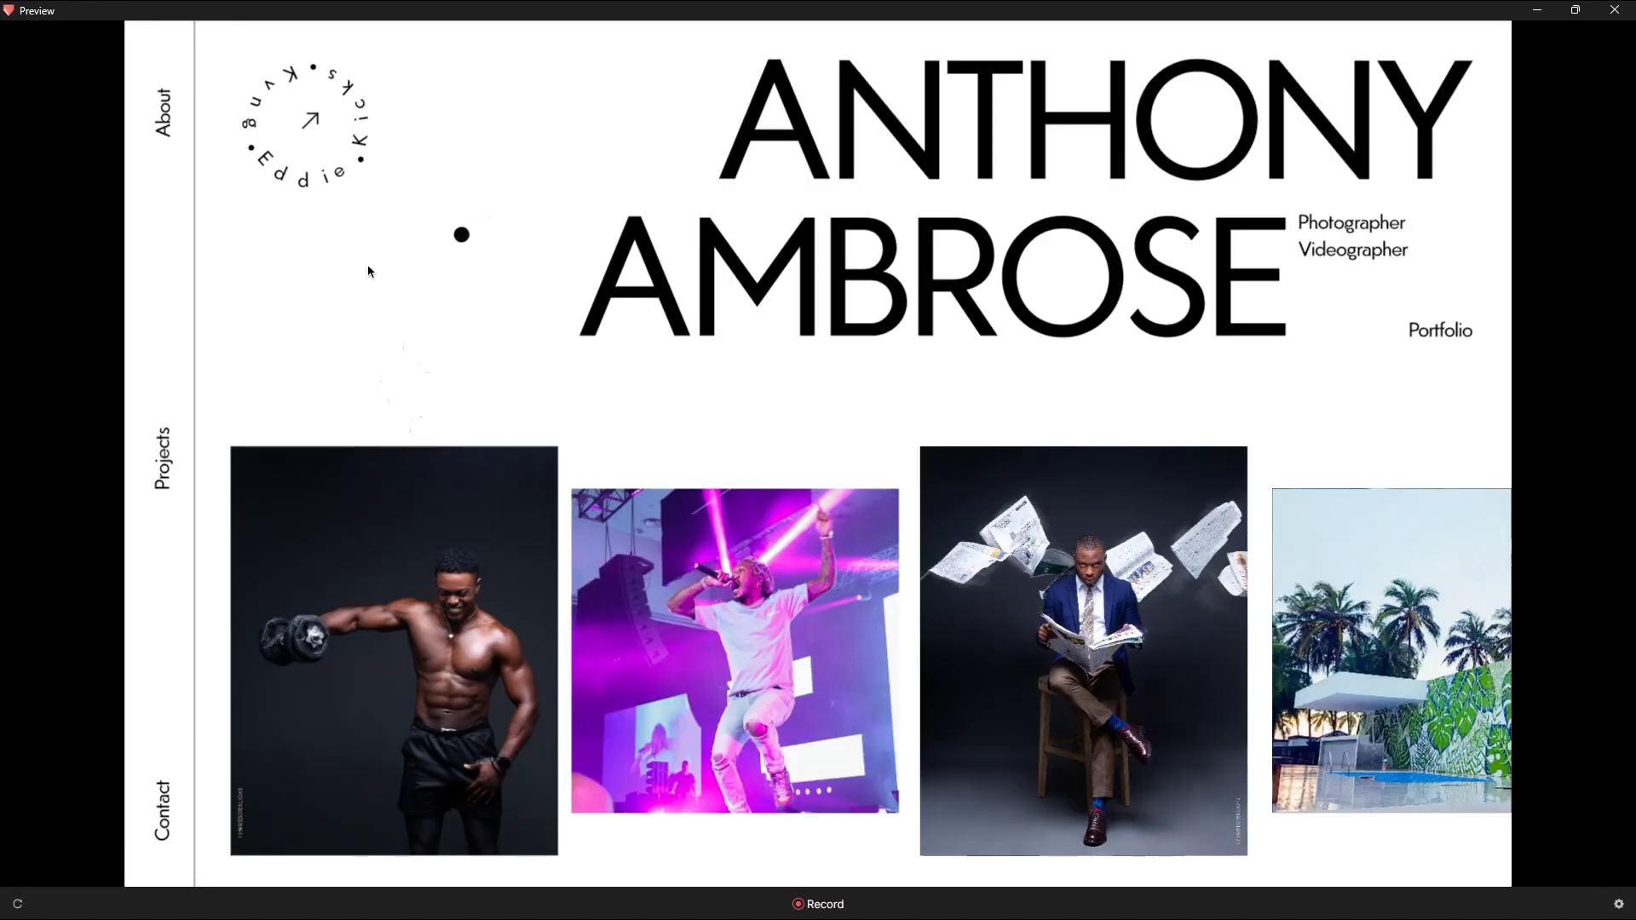
# Restart the prototype preview, then return to the editor.
pyautogui.click(17, 906)
pyautogui.click(1531, 12)
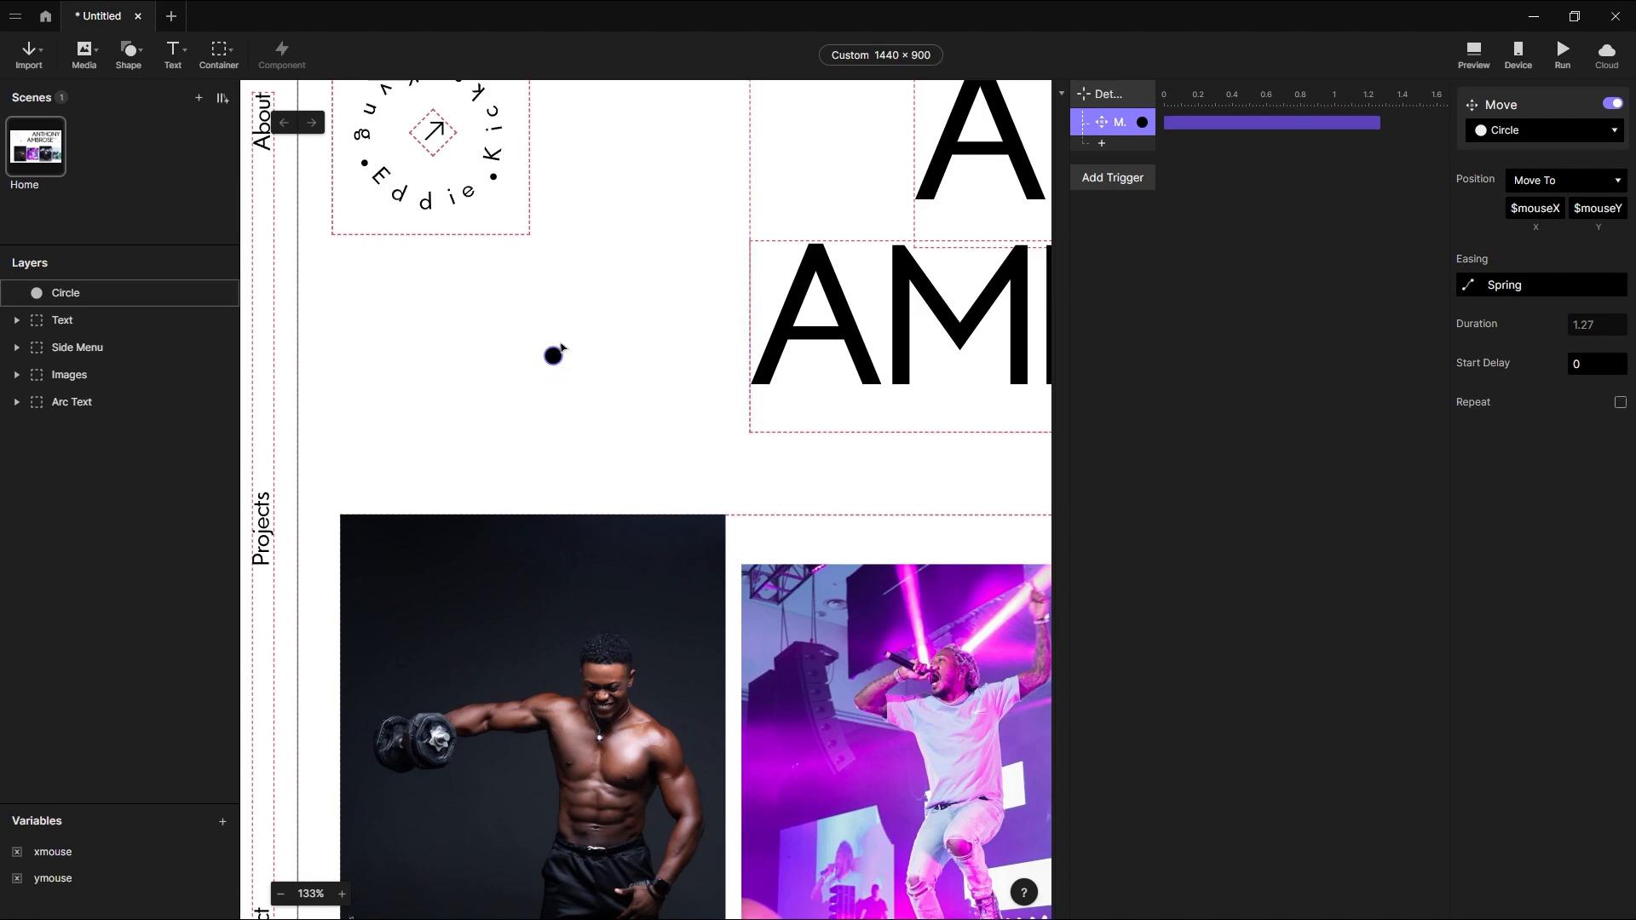
# Add a Mouse Over trigger and set its target layer to the Text container.
pyautogui.scroll(-5, 511, 333)
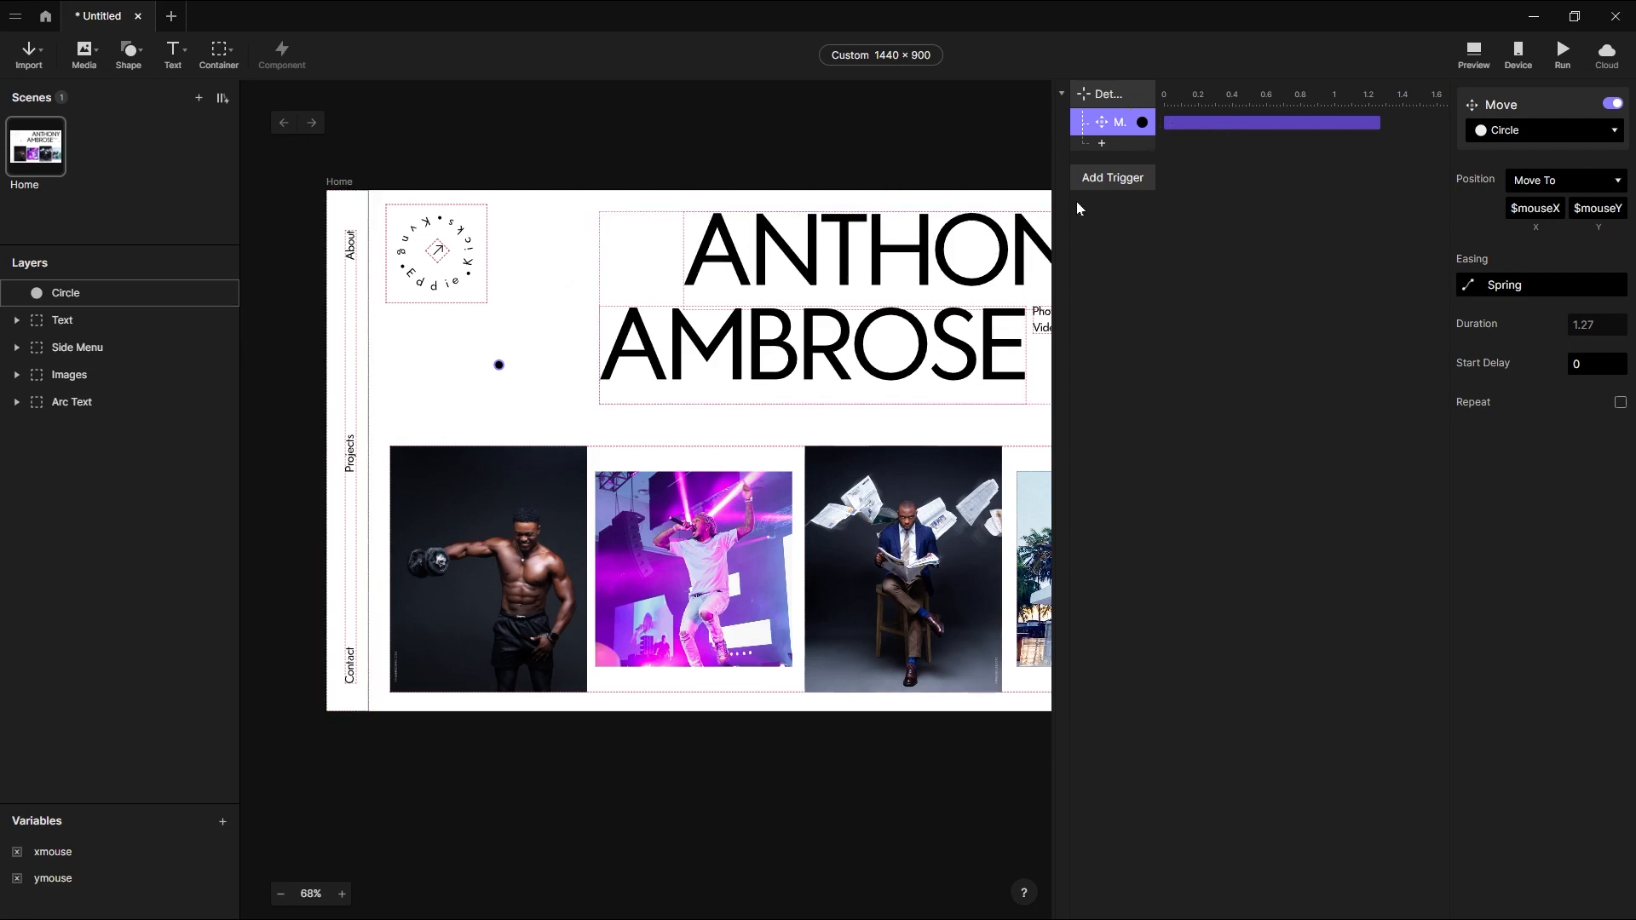
pyautogui.click(1113, 177)
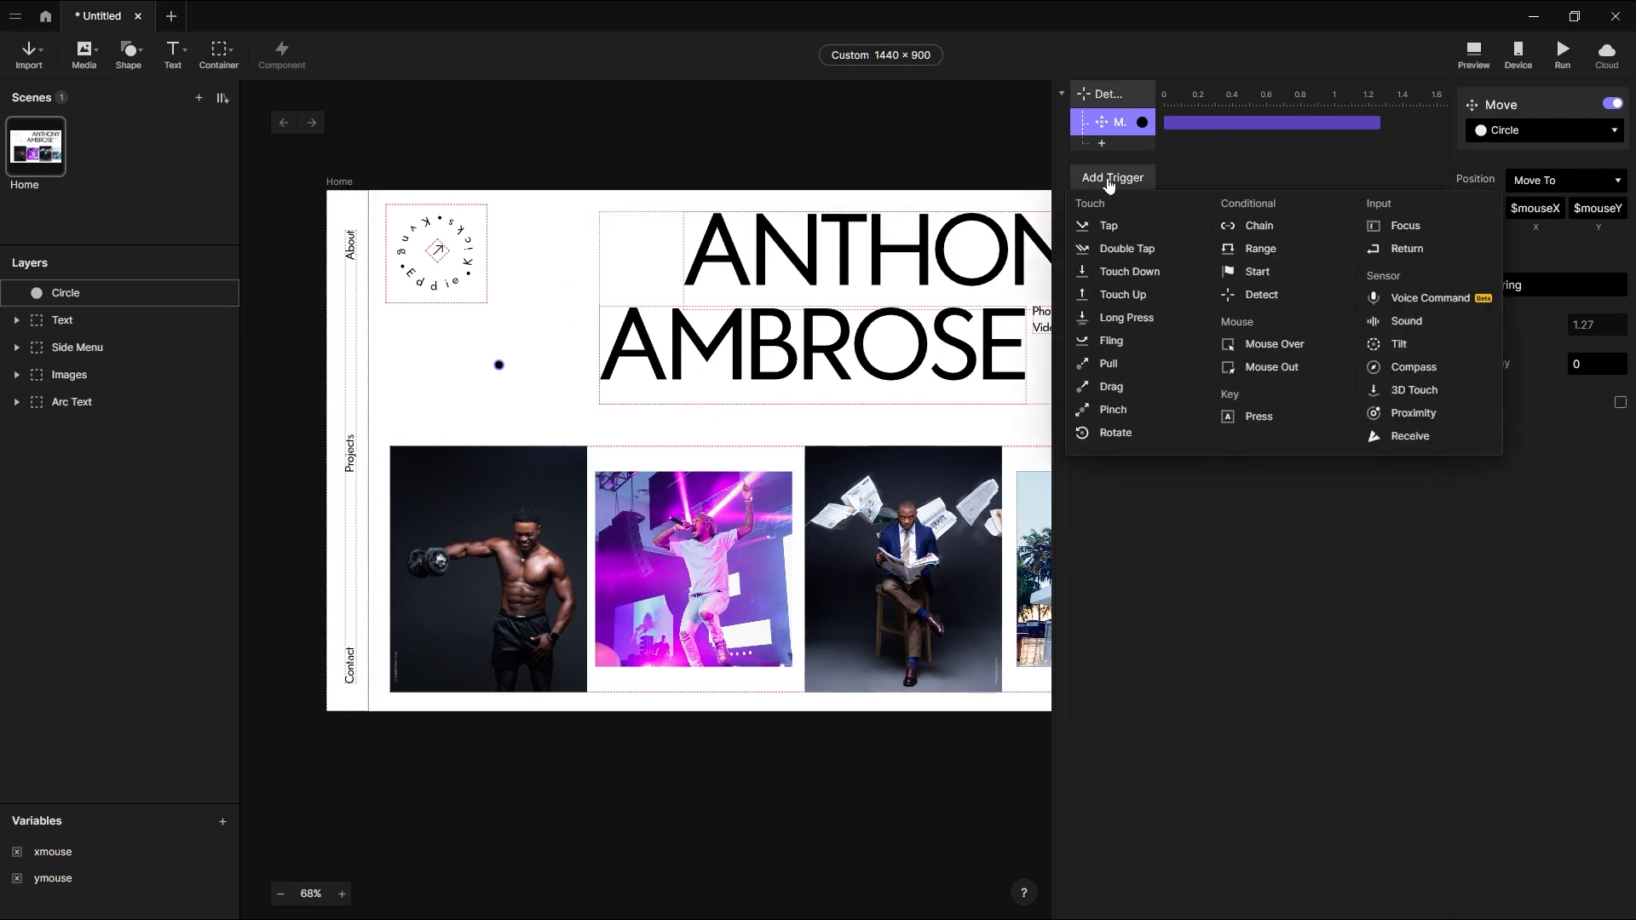
pyautogui.click(1275, 344)
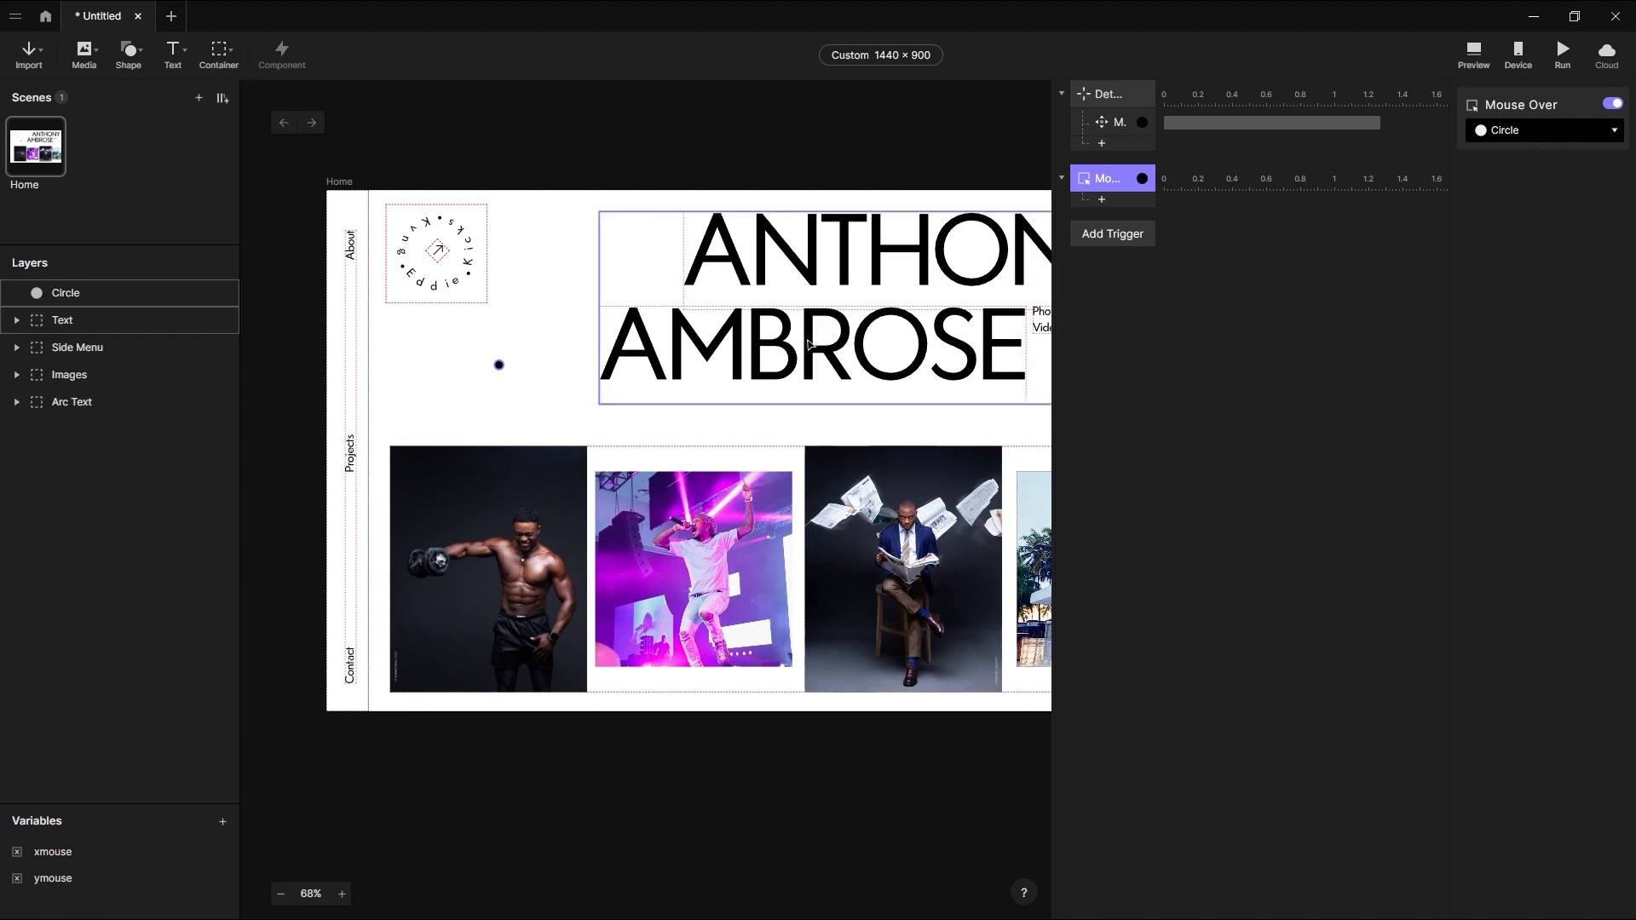
pyautogui.click(709, 301)
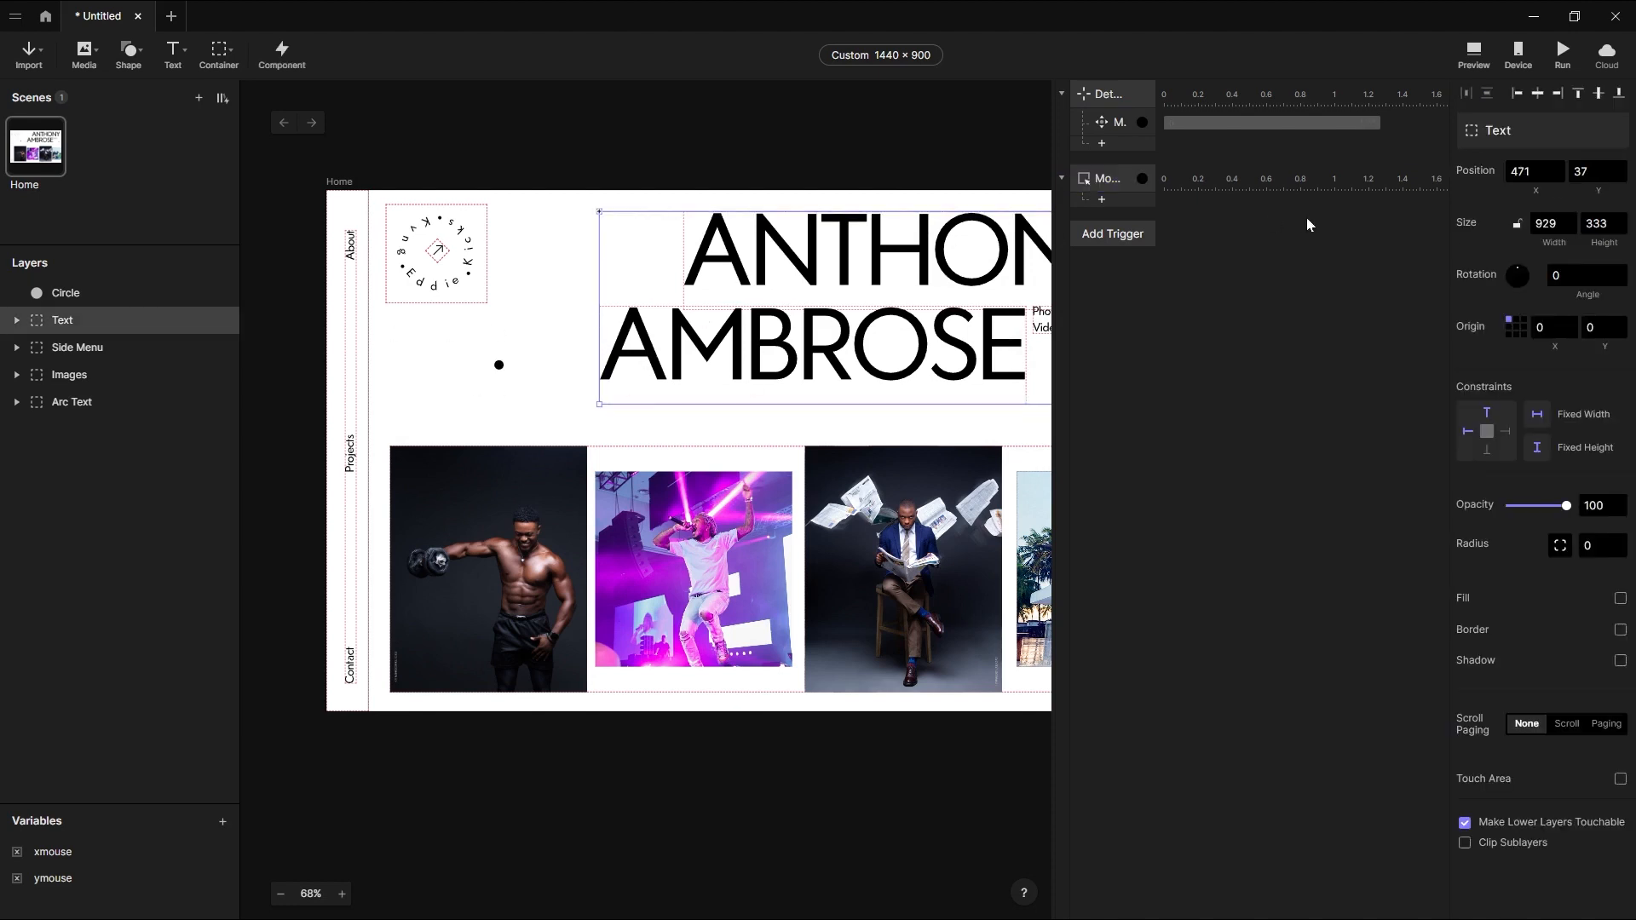
pyautogui.click(1117, 181)
pyautogui.click(1548, 131)
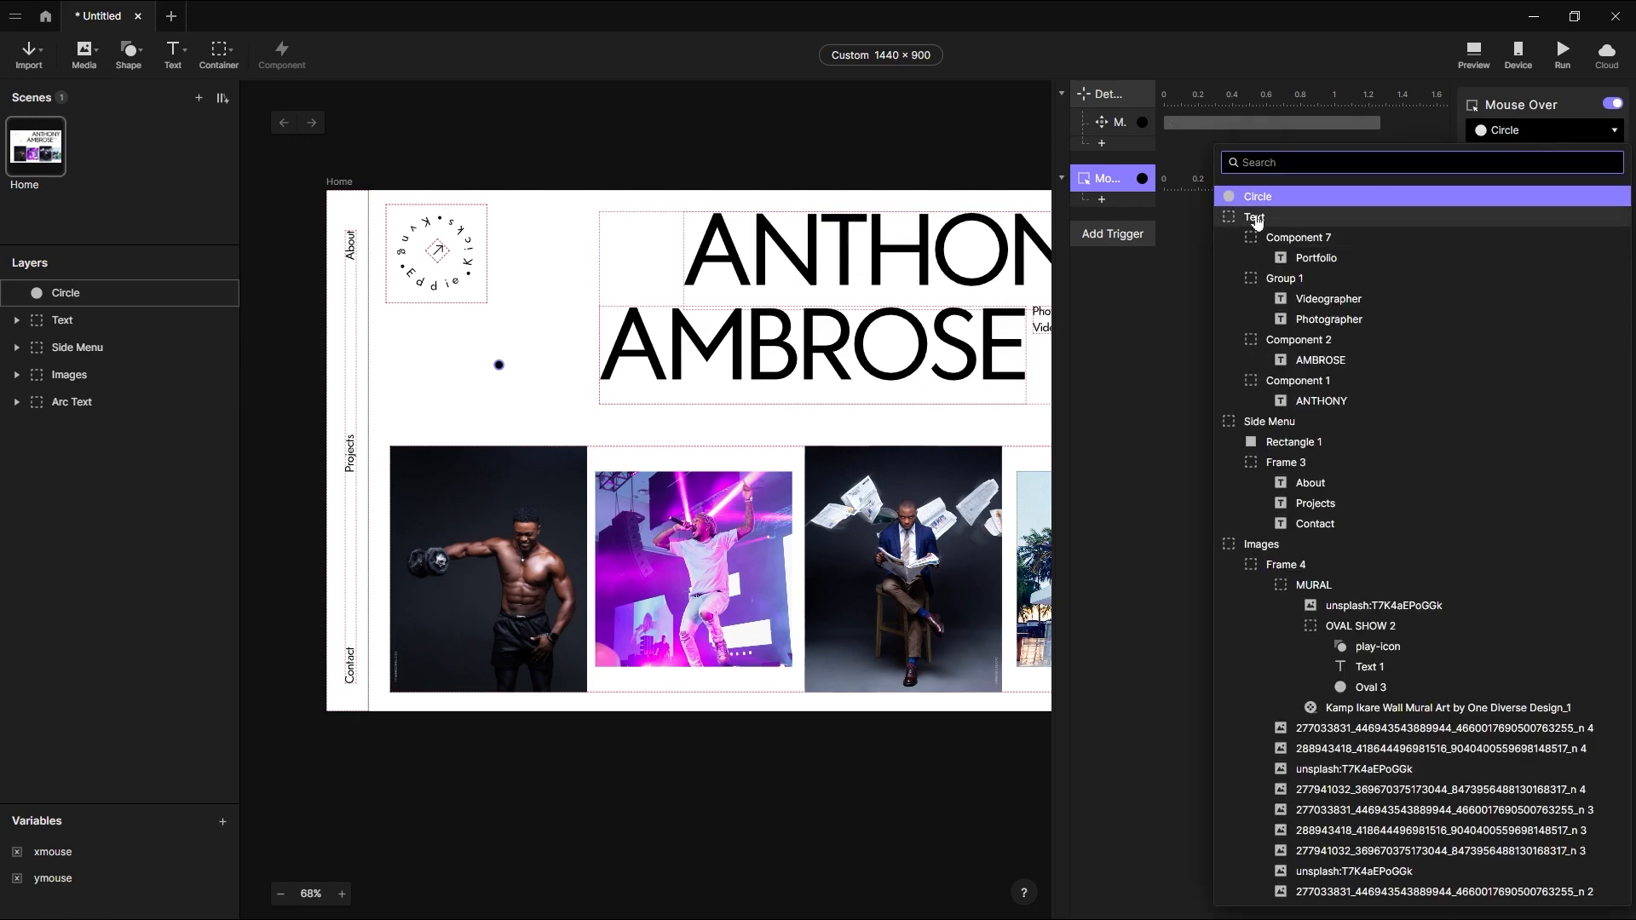
pyautogui.click(1270, 220)
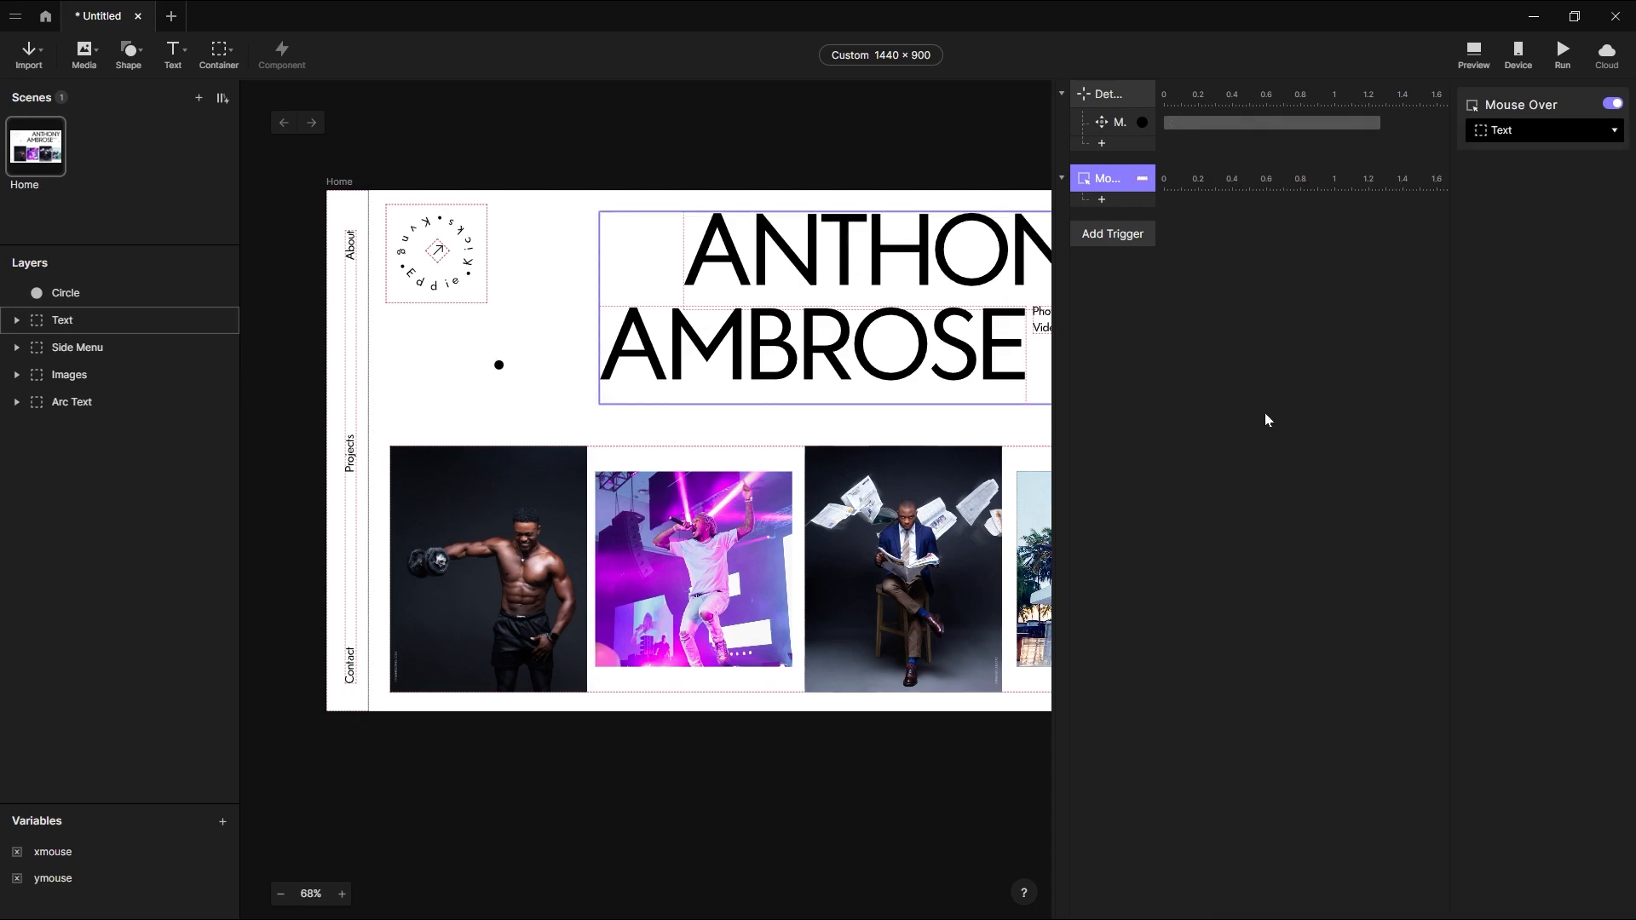
# Add a Scale response for the Circle to the Mouse Over trigger, scaling it to 200 by 200.
pyautogui.click(1103, 201)
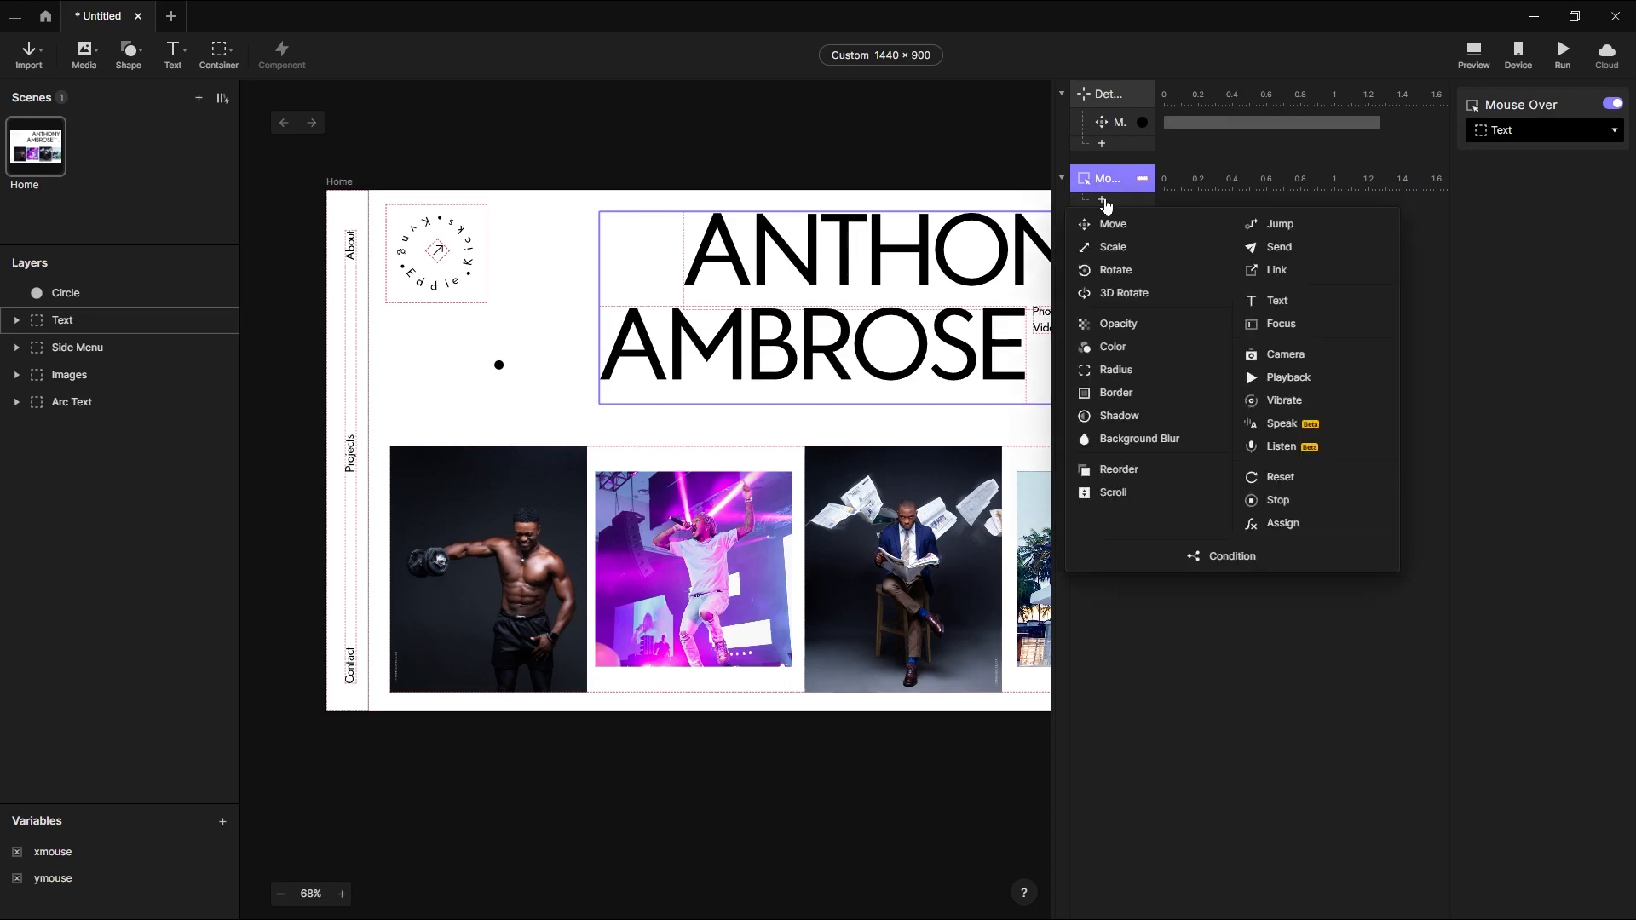
pyautogui.click(1125, 248)
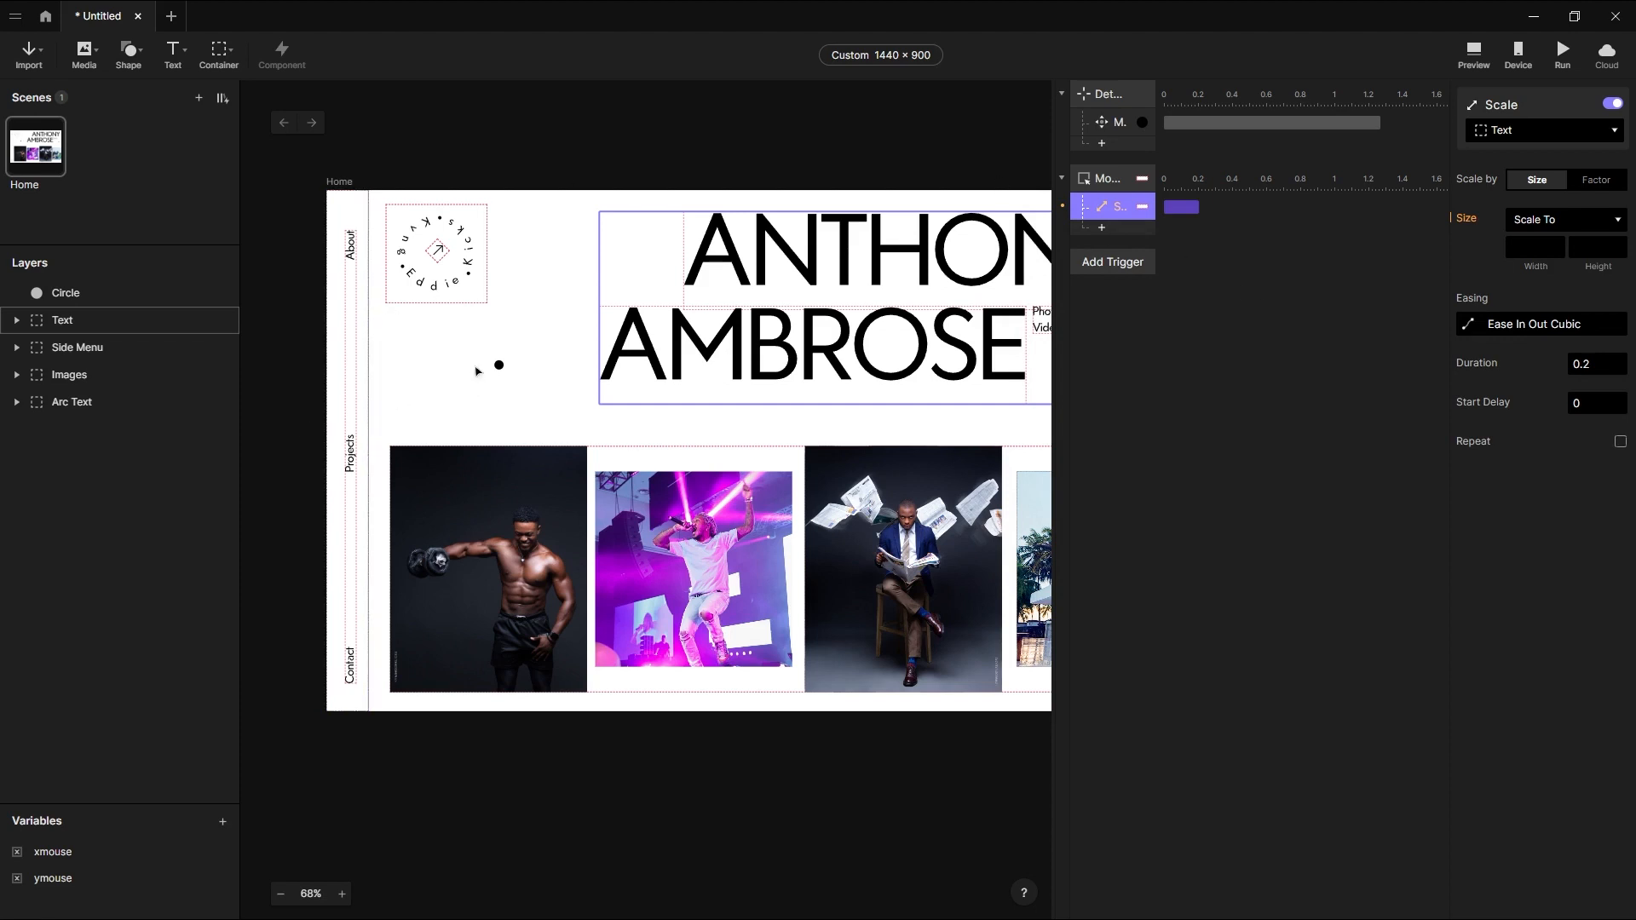
pyautogui.click(1496, 132)
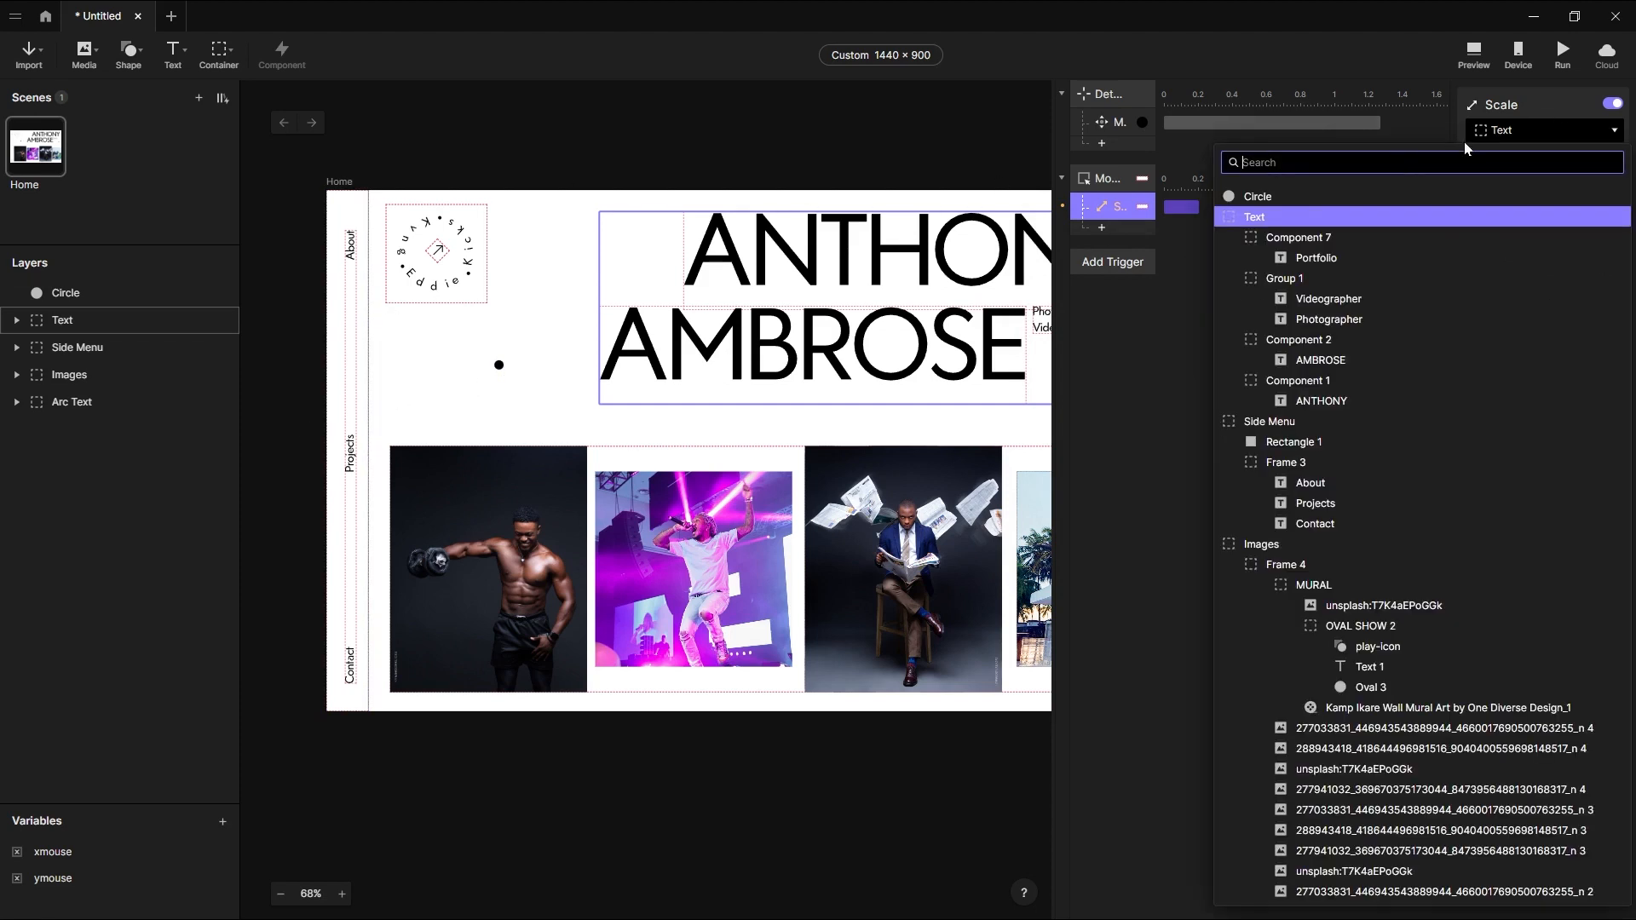
pyautogui.click(1315, 198)
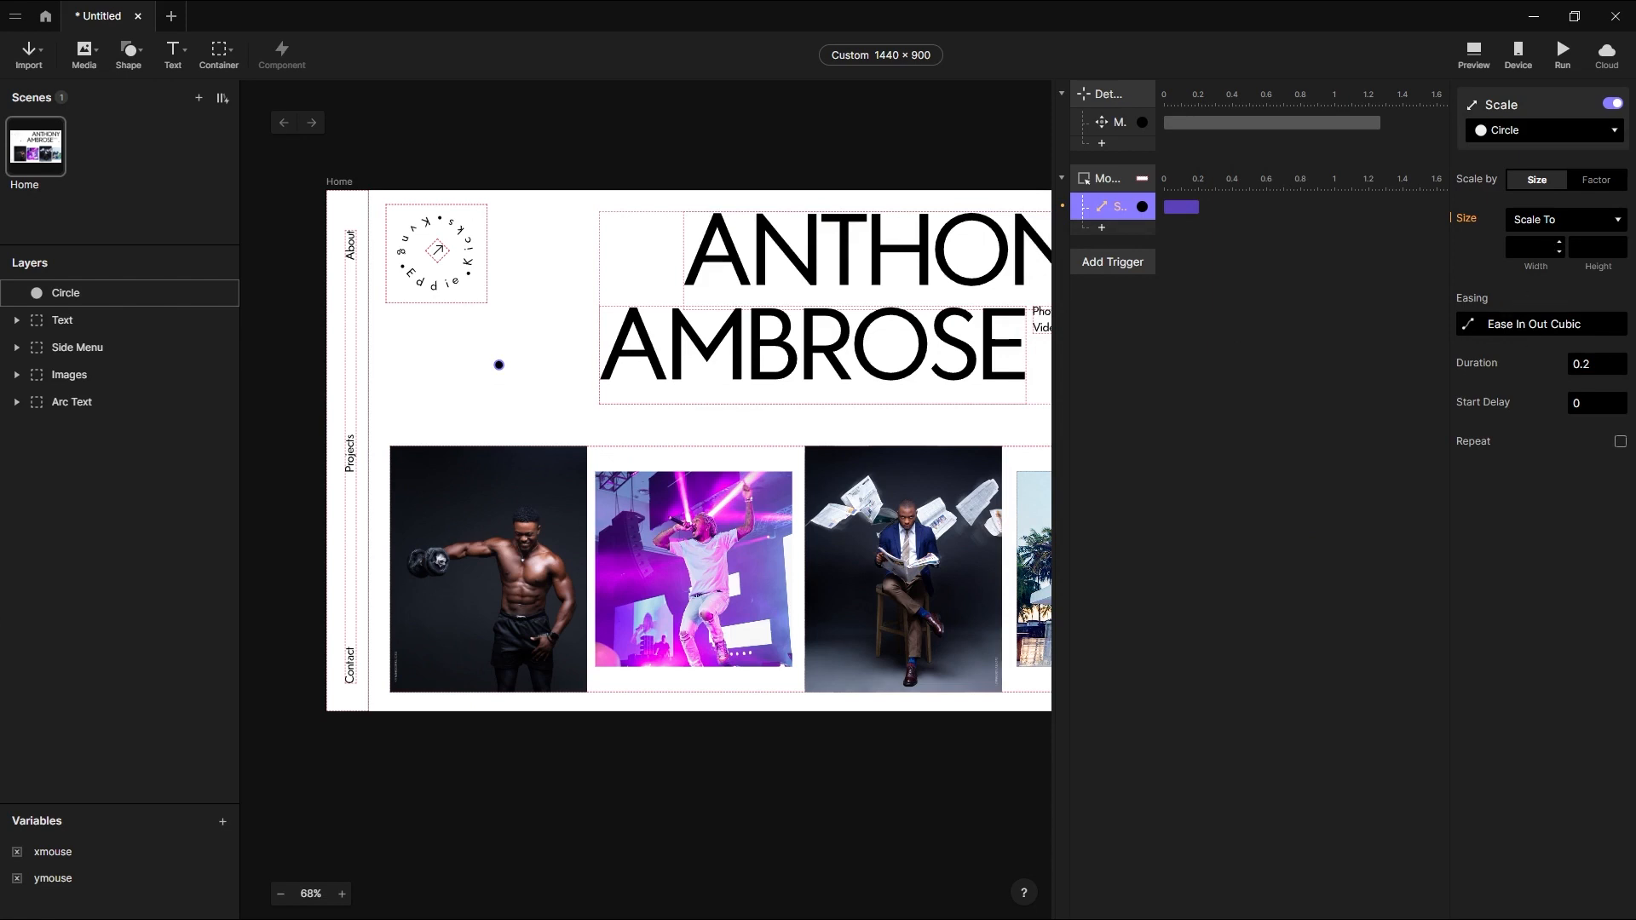
pyautogui.click(1532, 247)
pyautogui.press('Tab')
pyautogui.press('Return')
# Change the easing of the Mouse Over Scale response to Spring and adjust its tension.
pyautogui.click(1467, 326)
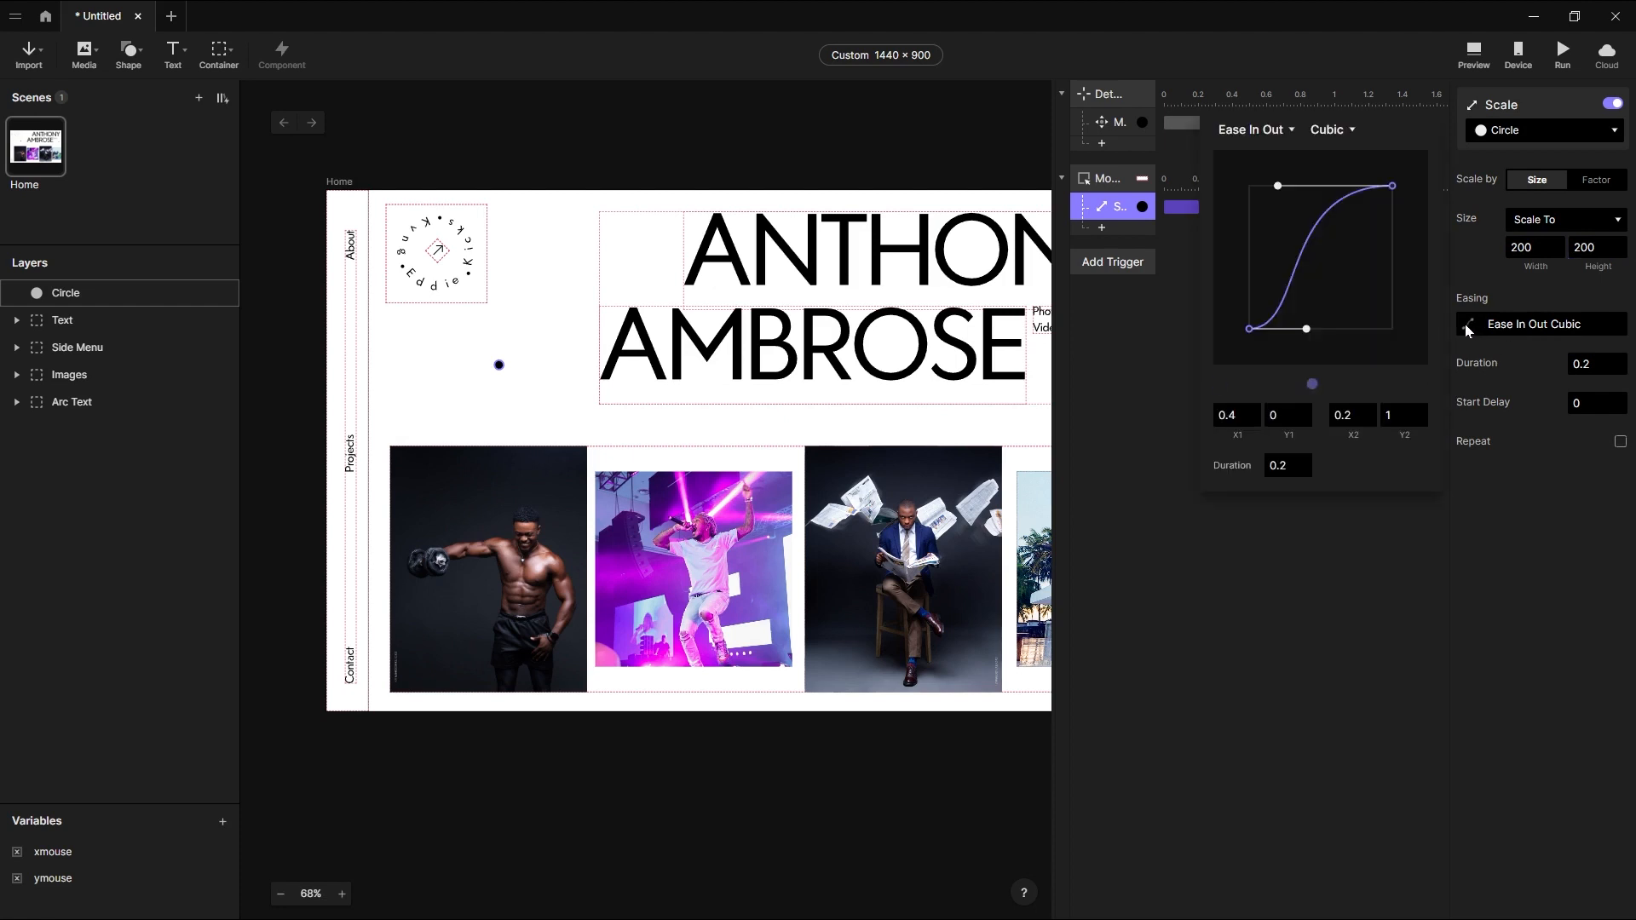
pyautogui.click(1275, 138)
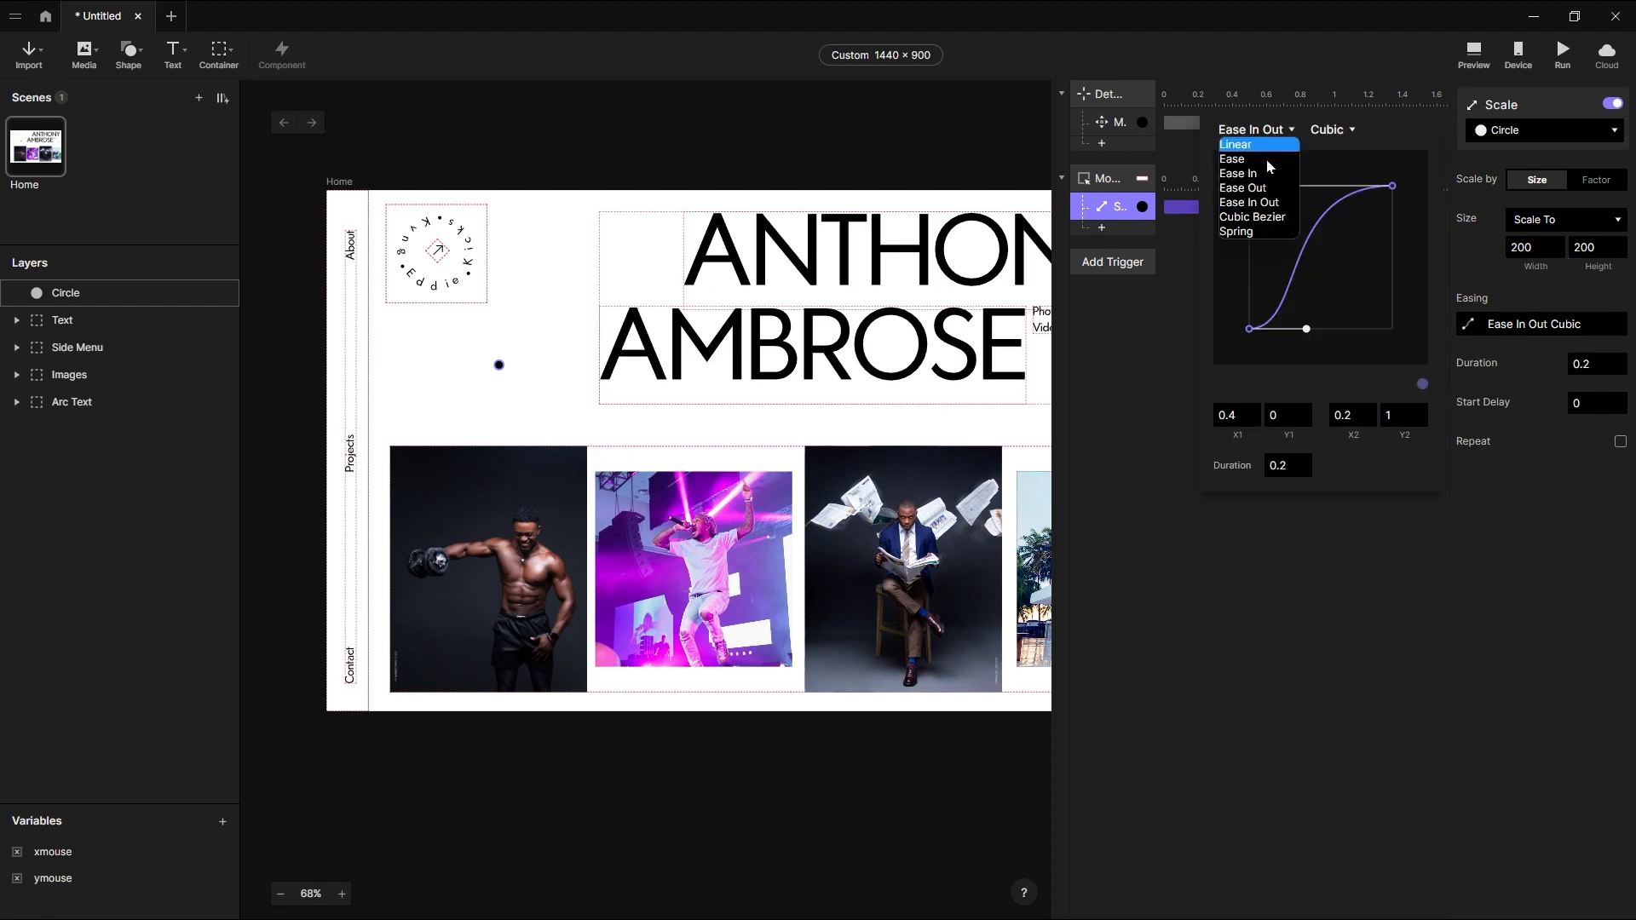
pyautogui.click(1270, 232)
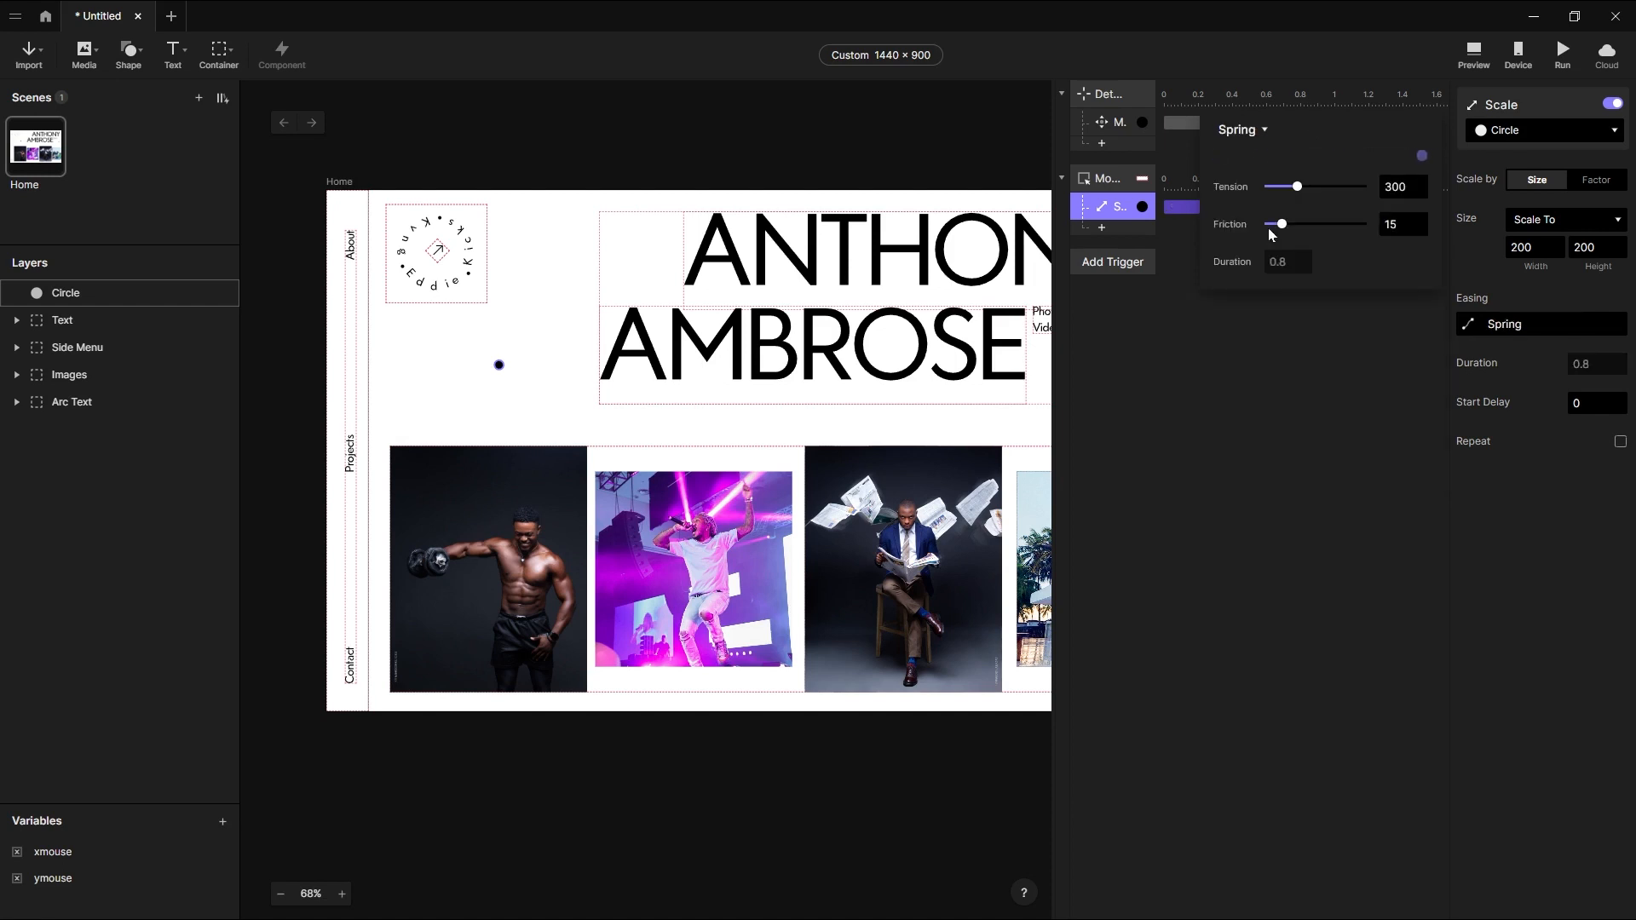
pyautogui.click(1403, 186)
pyautogui.click(1331, 369)
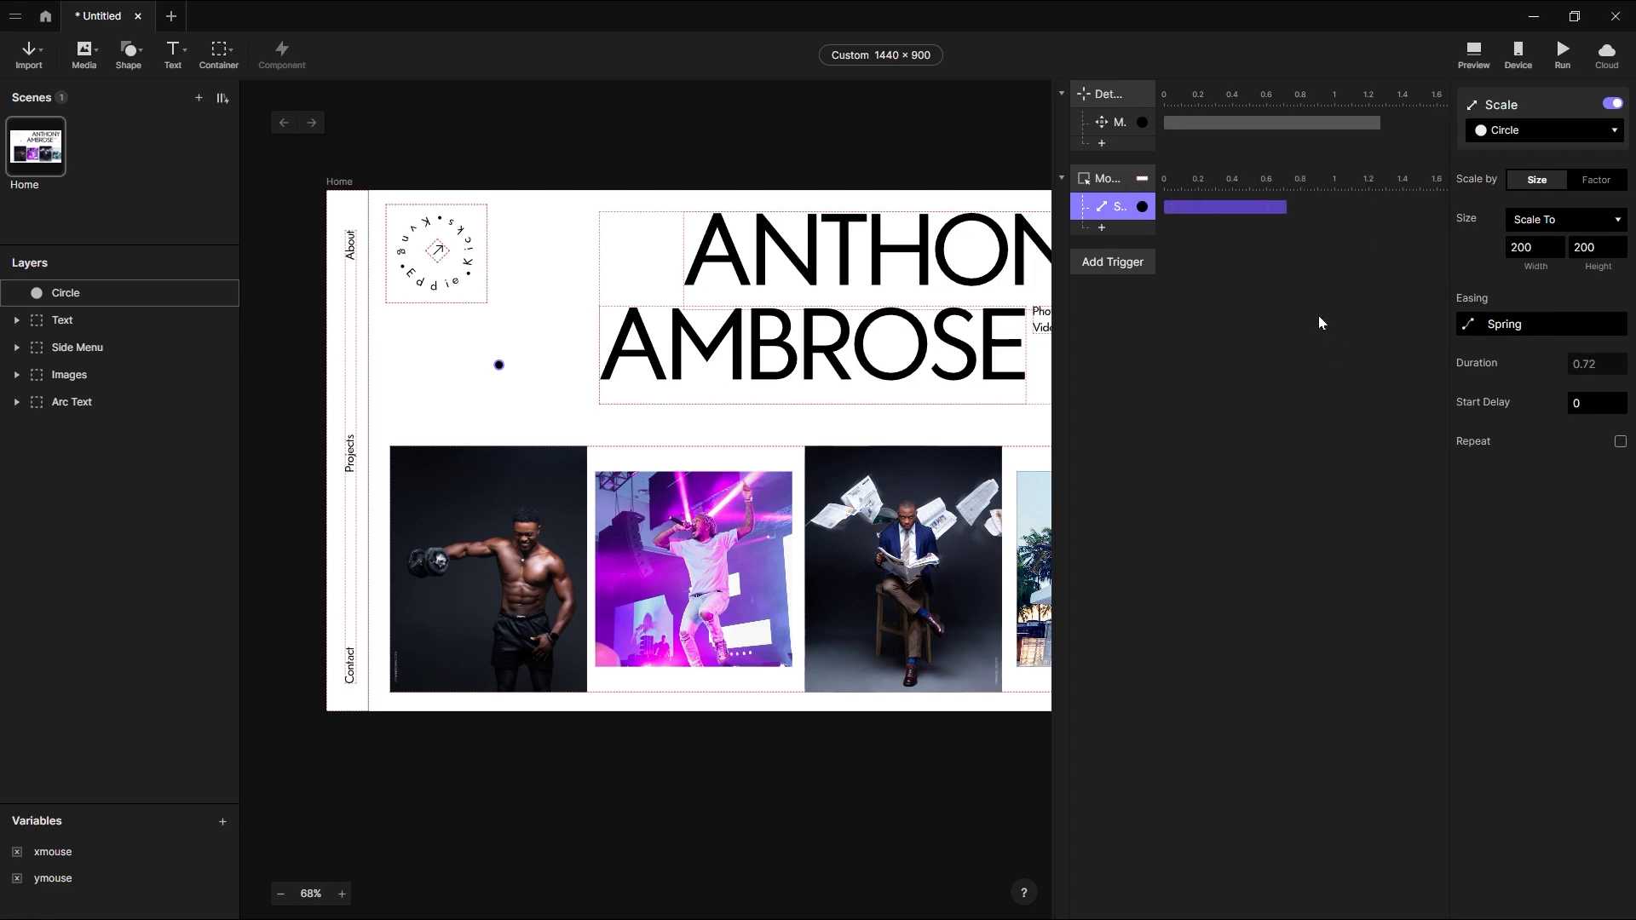
# Preview how the circle scales when the mouse moves over the heading text, then return to the editor.
pyautogui.click(1472, 61)
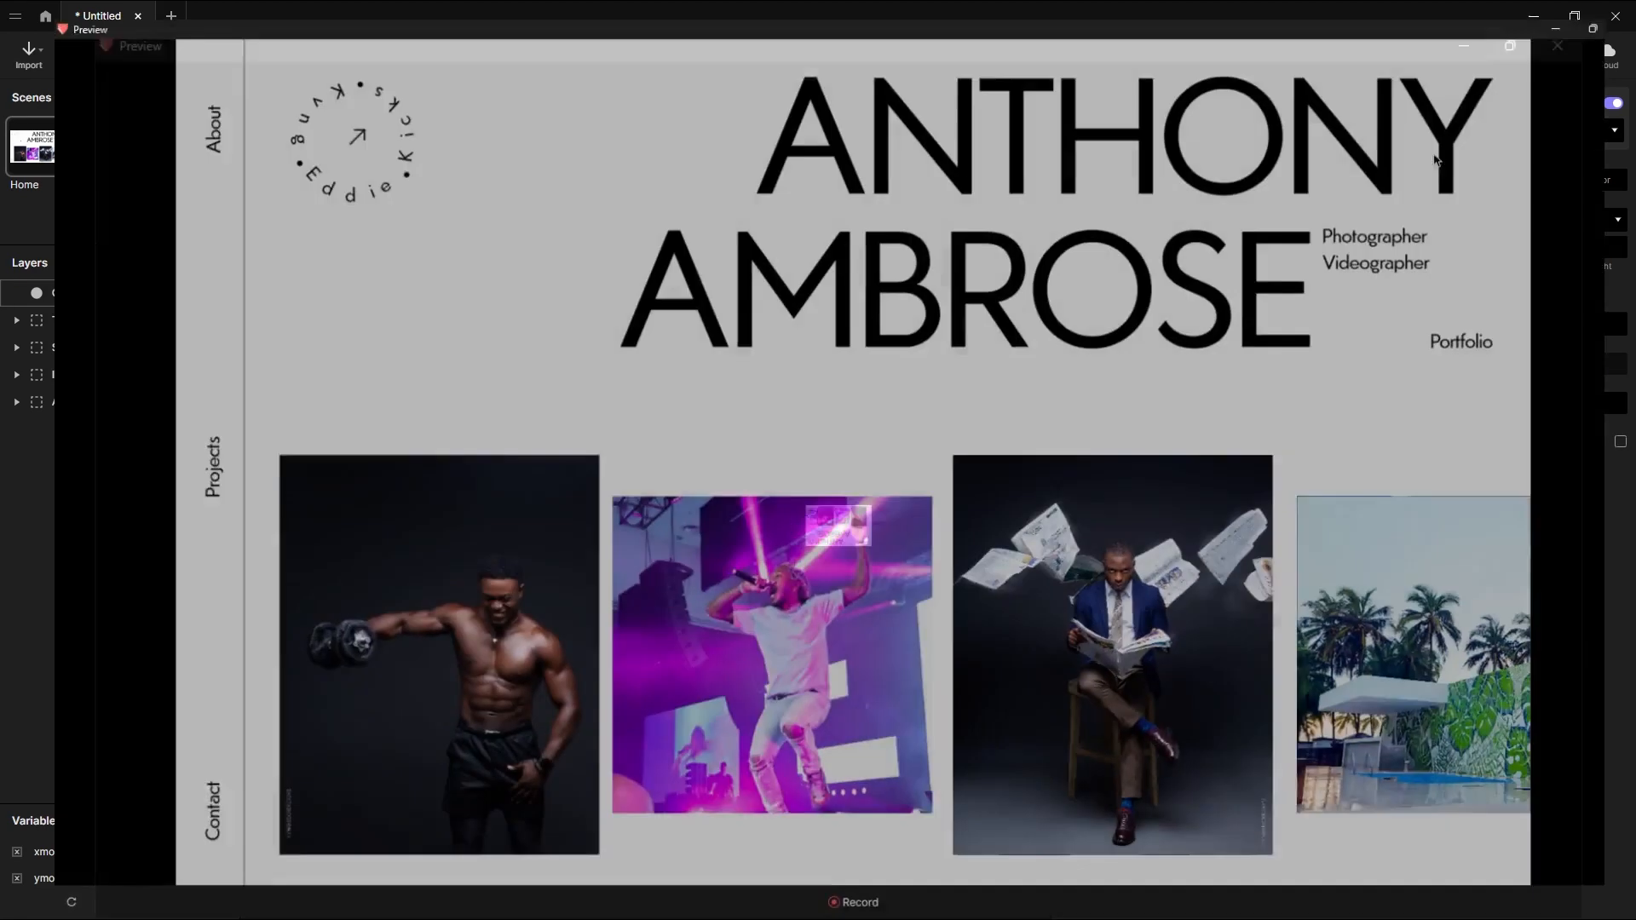
pyautogui.click(1431, 98)
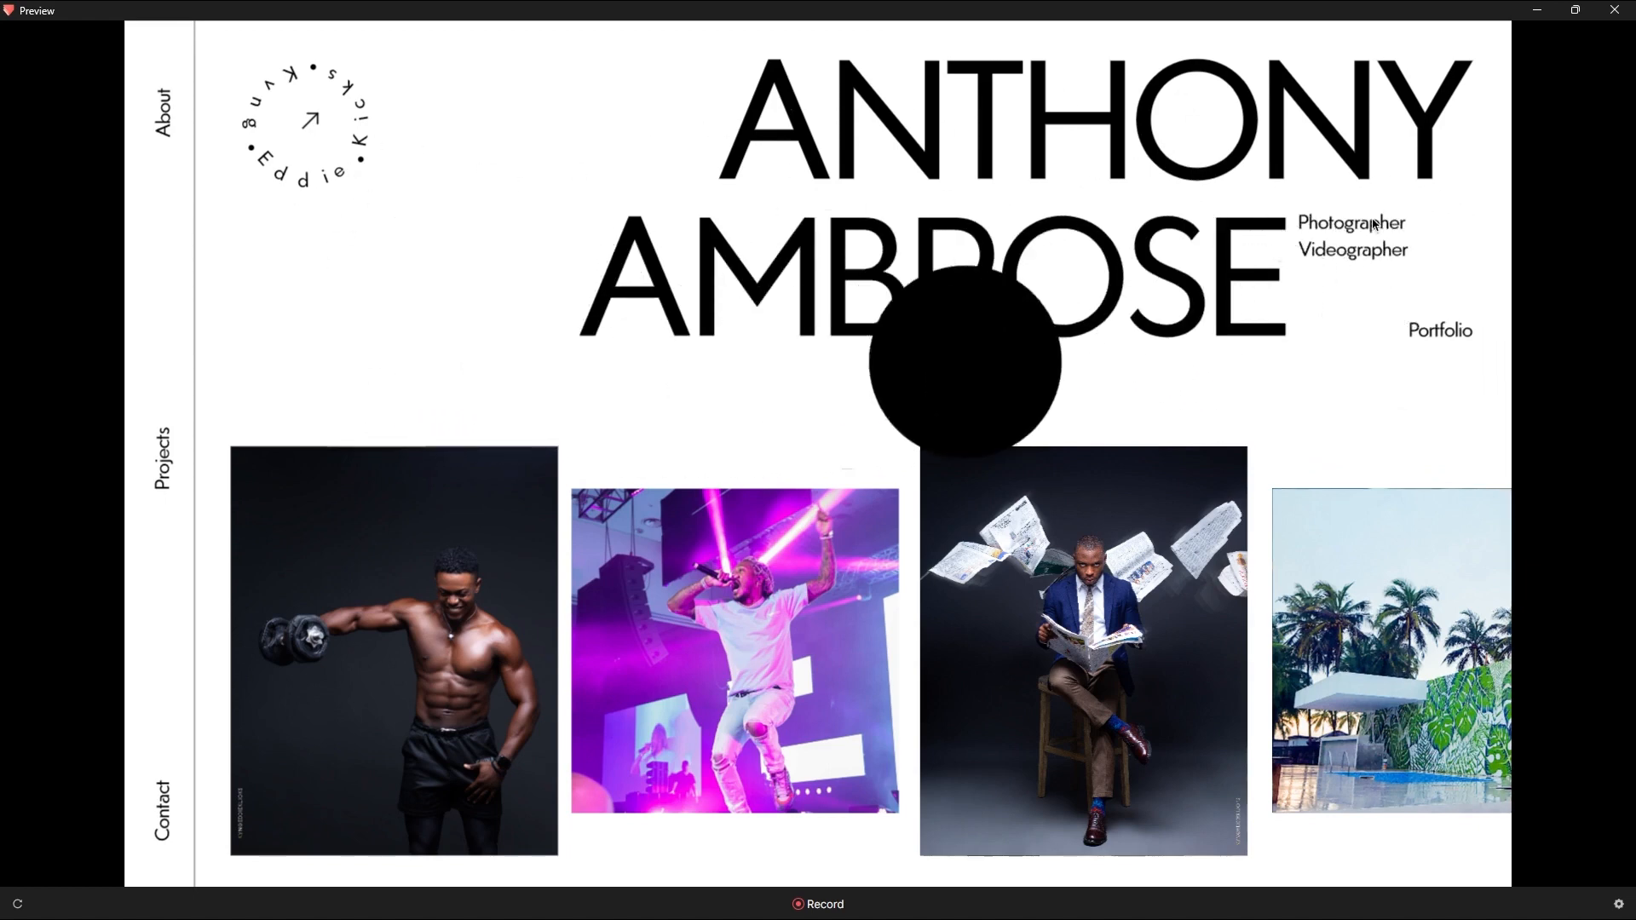
pyautogui.click(1537, 10)
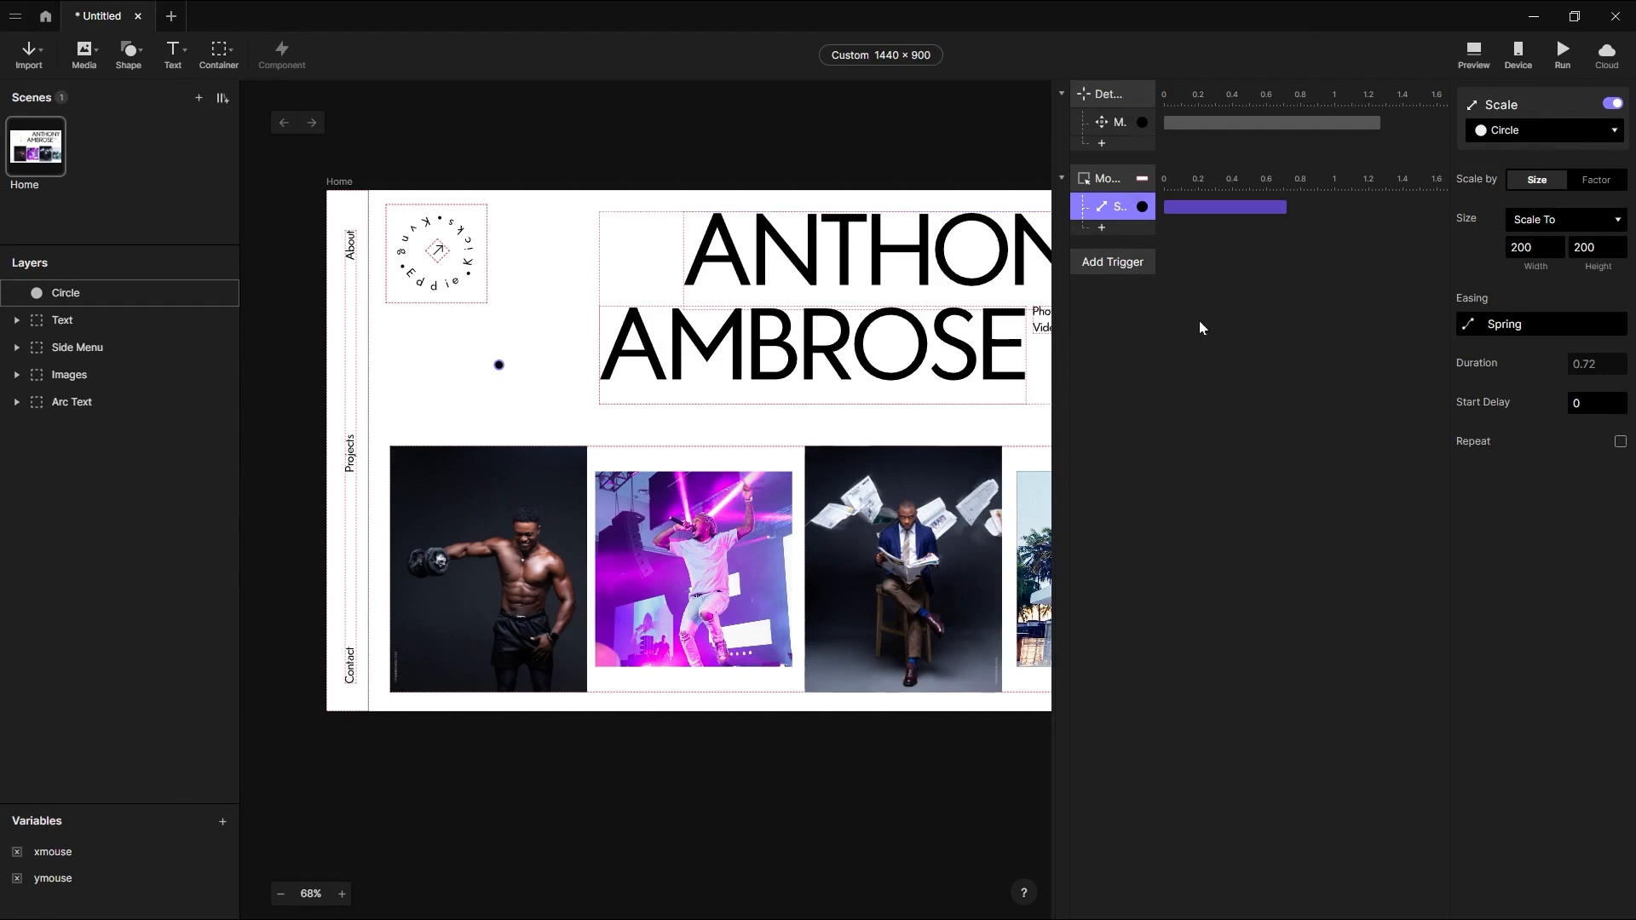
# Add a Mouse Out trigger targeting the Text container, with a Scale response for the Circle.
pyautogui.click(1126, 271)
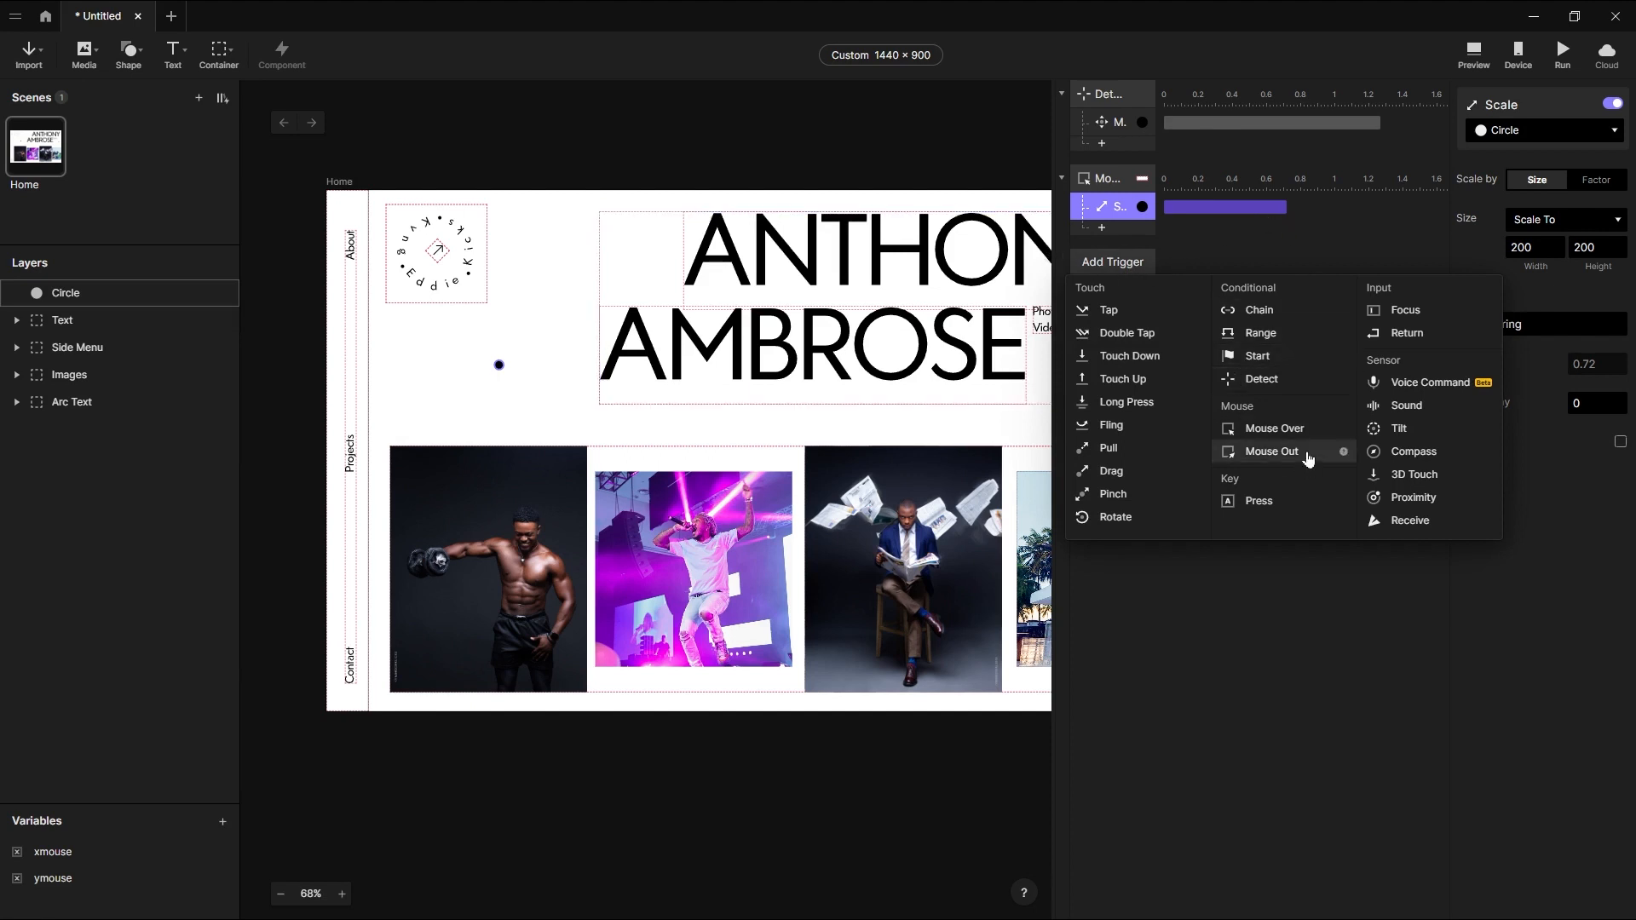
pyautogui.click(1272, 452)
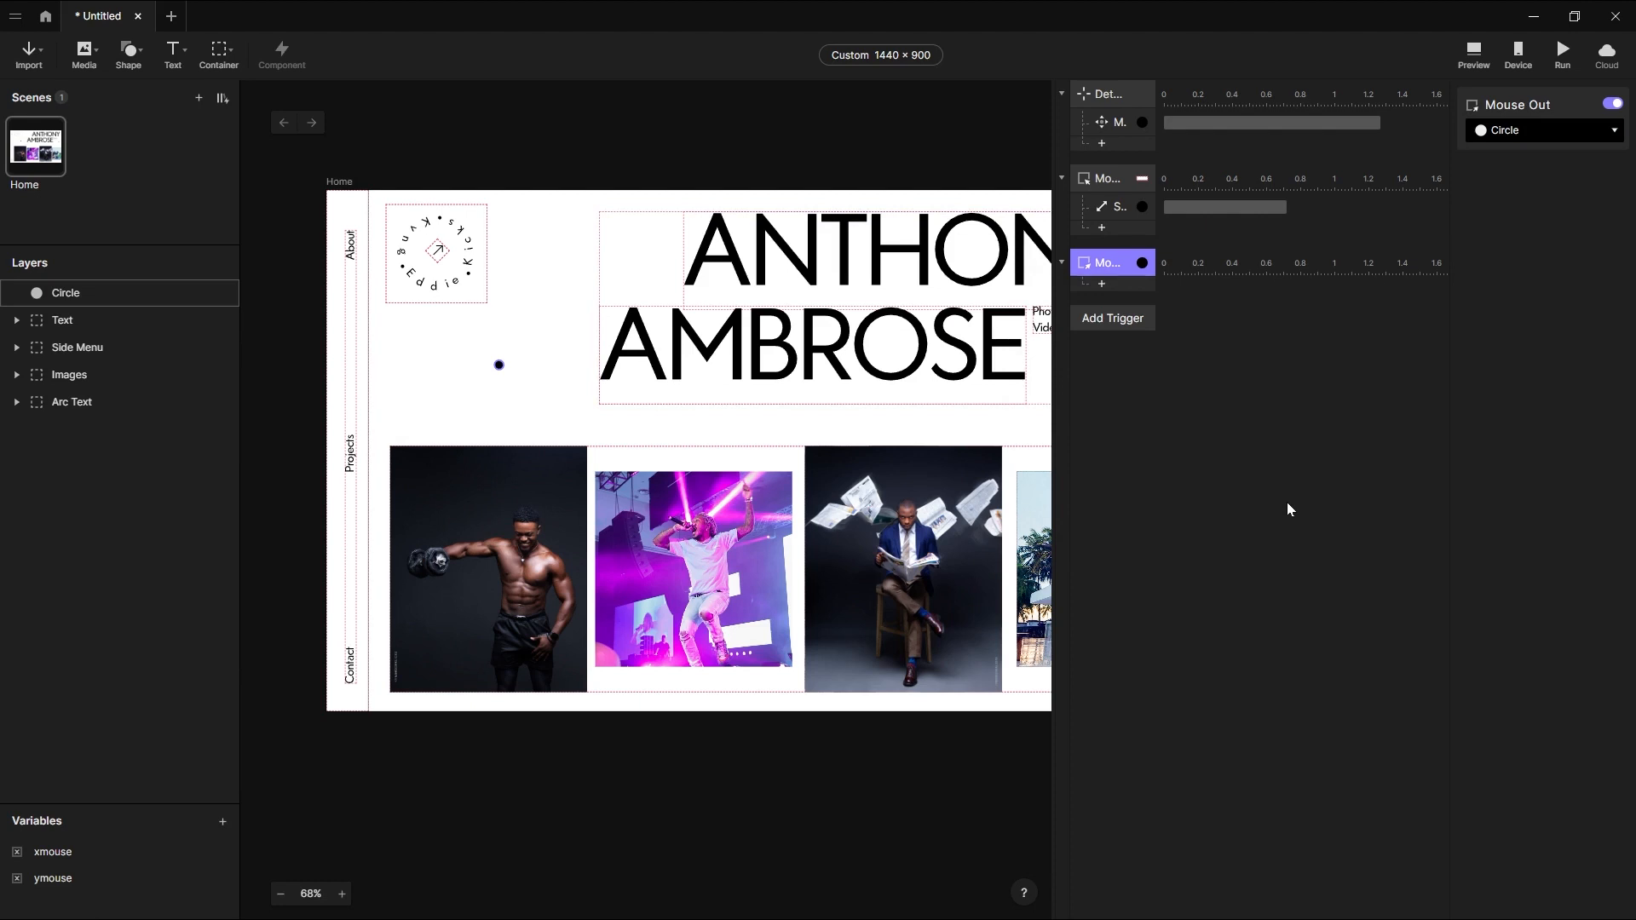
pyautogui.click(1127, 289)
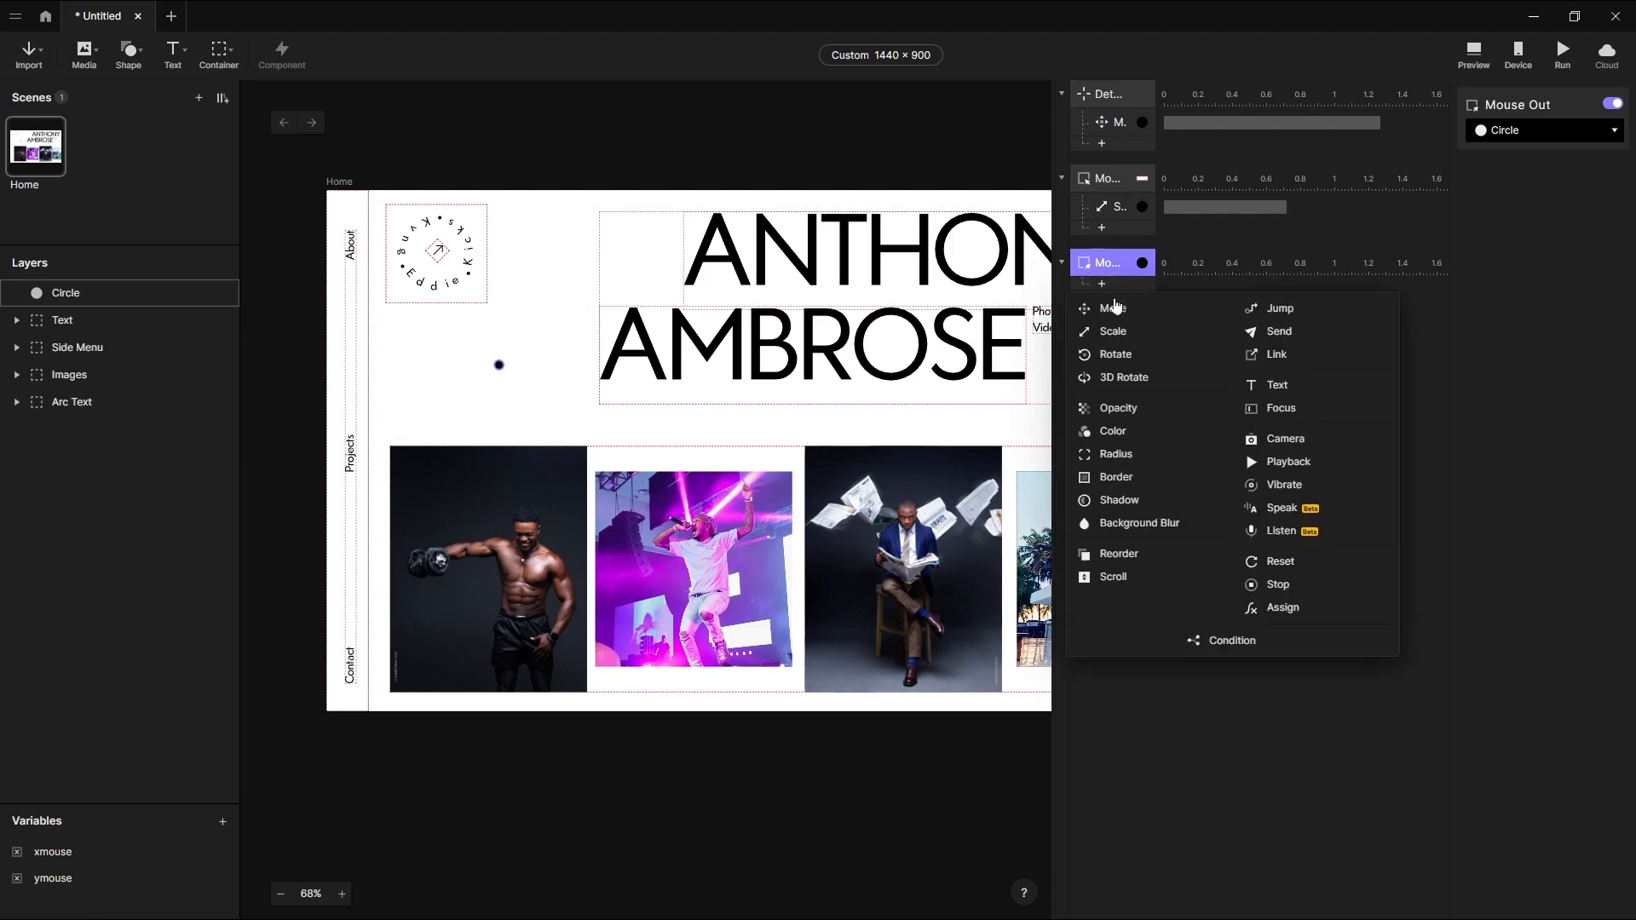
pyautogui.click(1167, 339)
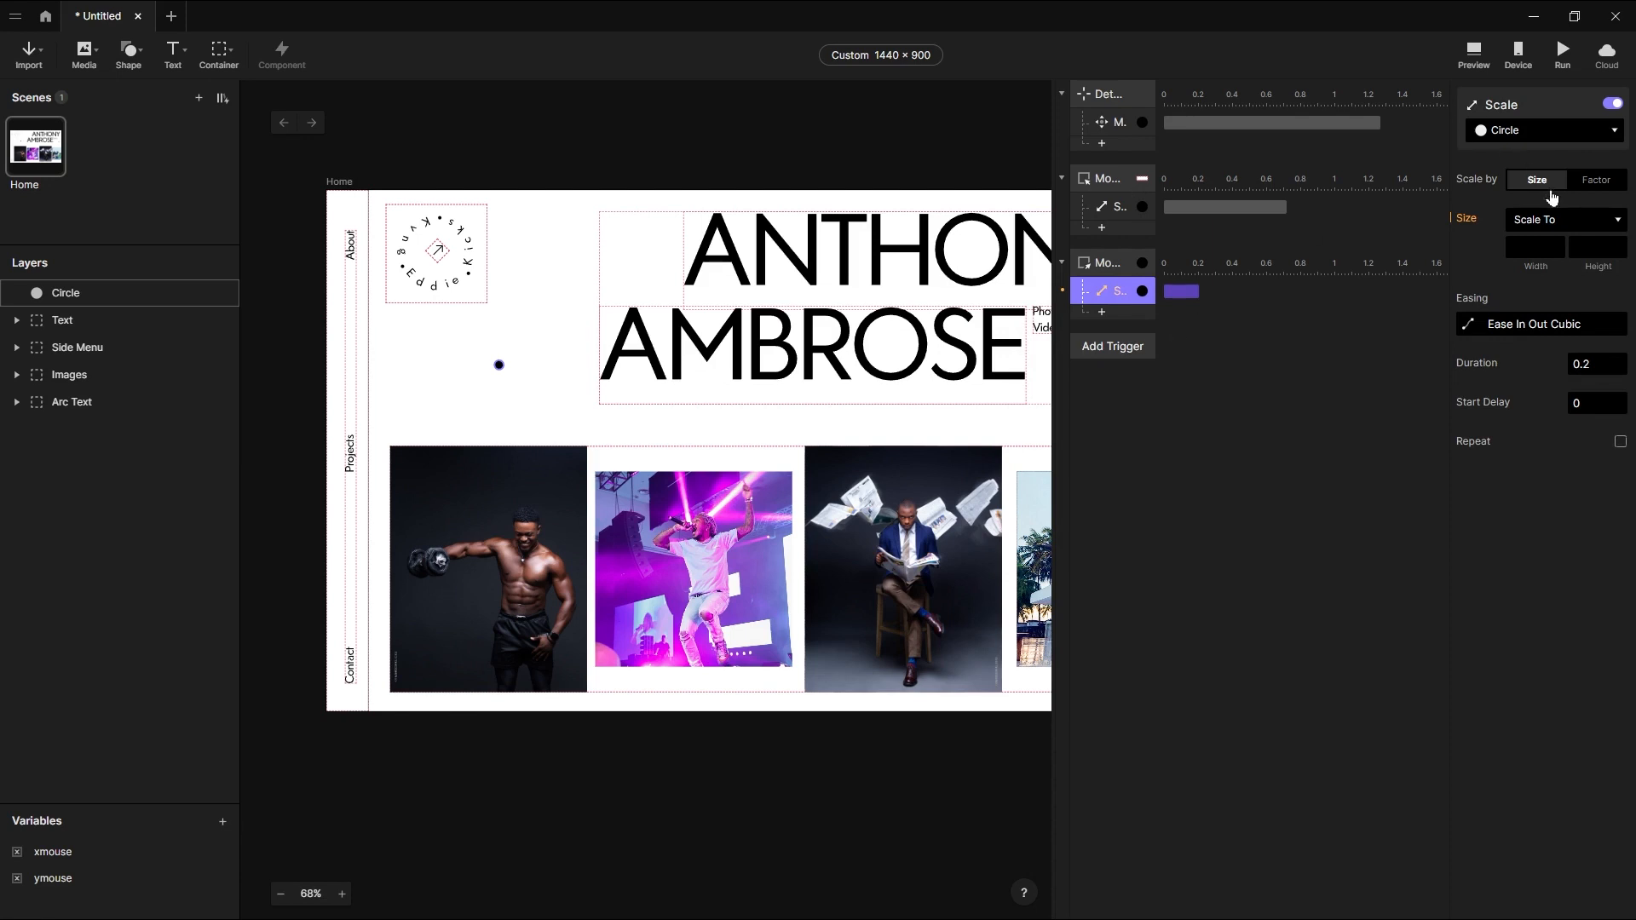
pyautogui.click(1108, 260)
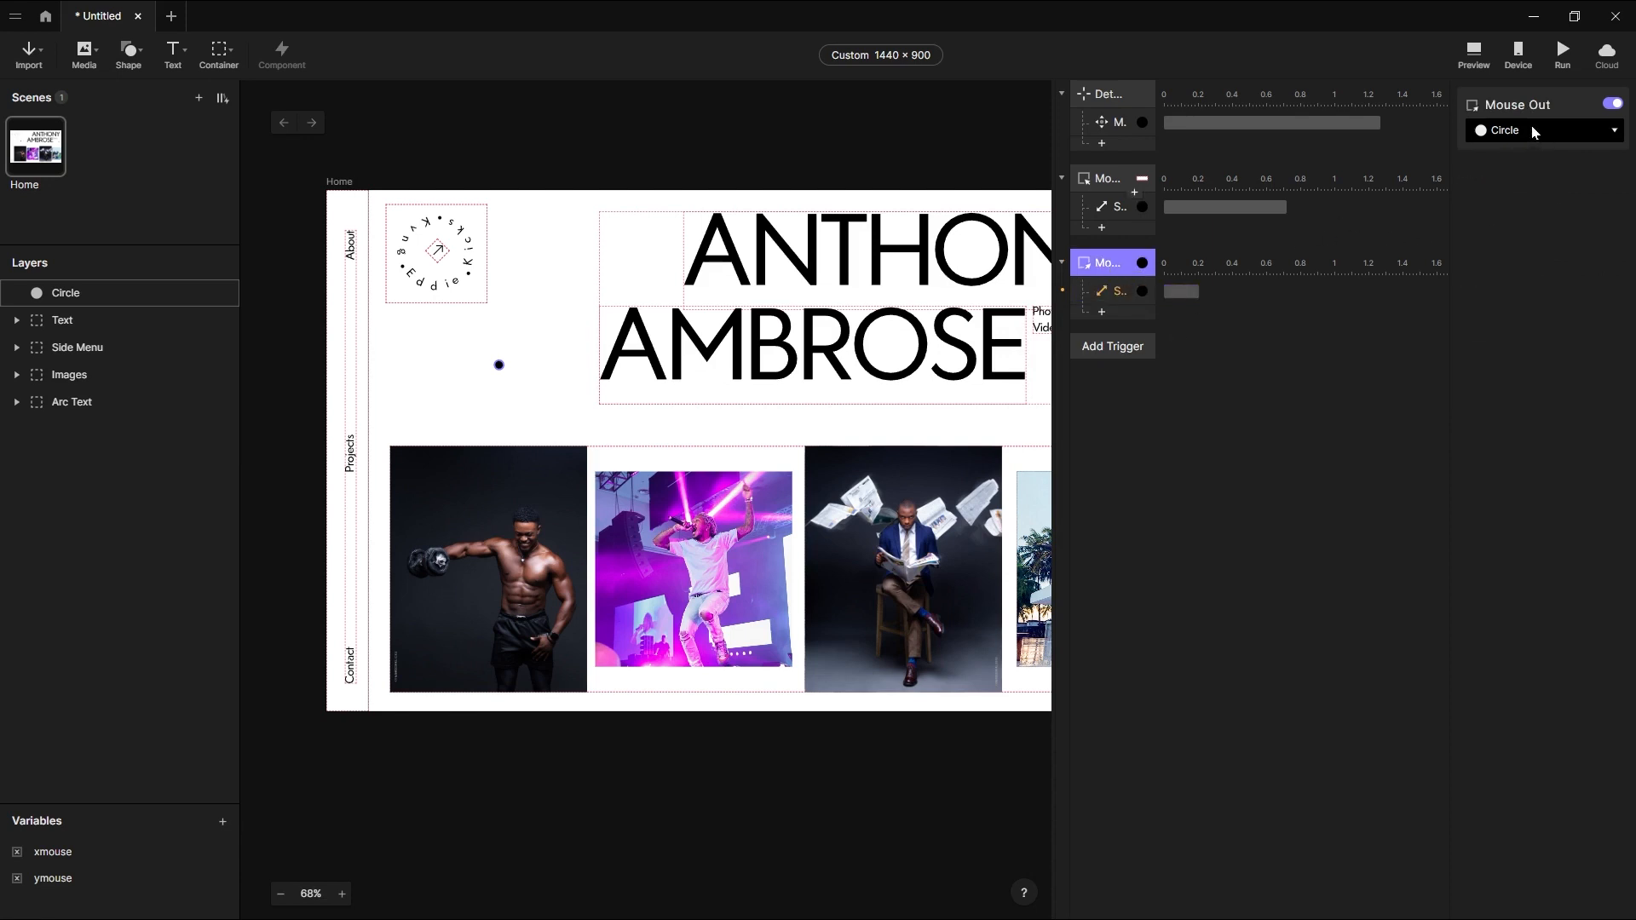
pyautogui.click(1507, 135)
pyautogui.click(1282, 225)
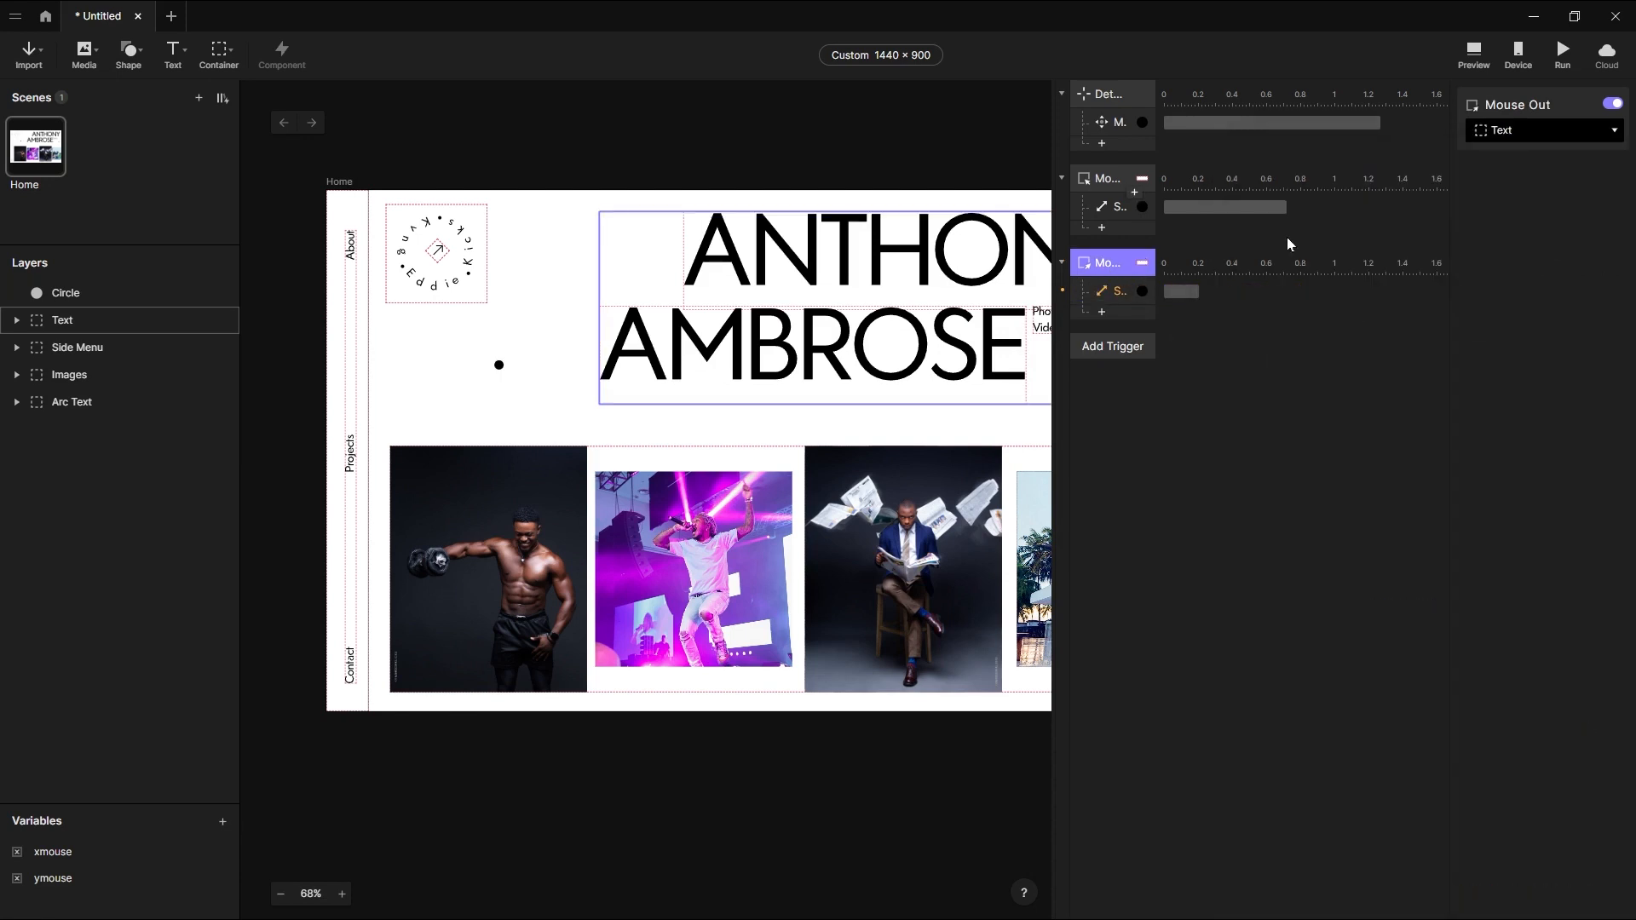
# Set the Circle's Scale To size in the Mouse Out response to 16 by 16.
pyautogui.click(1122, 294)
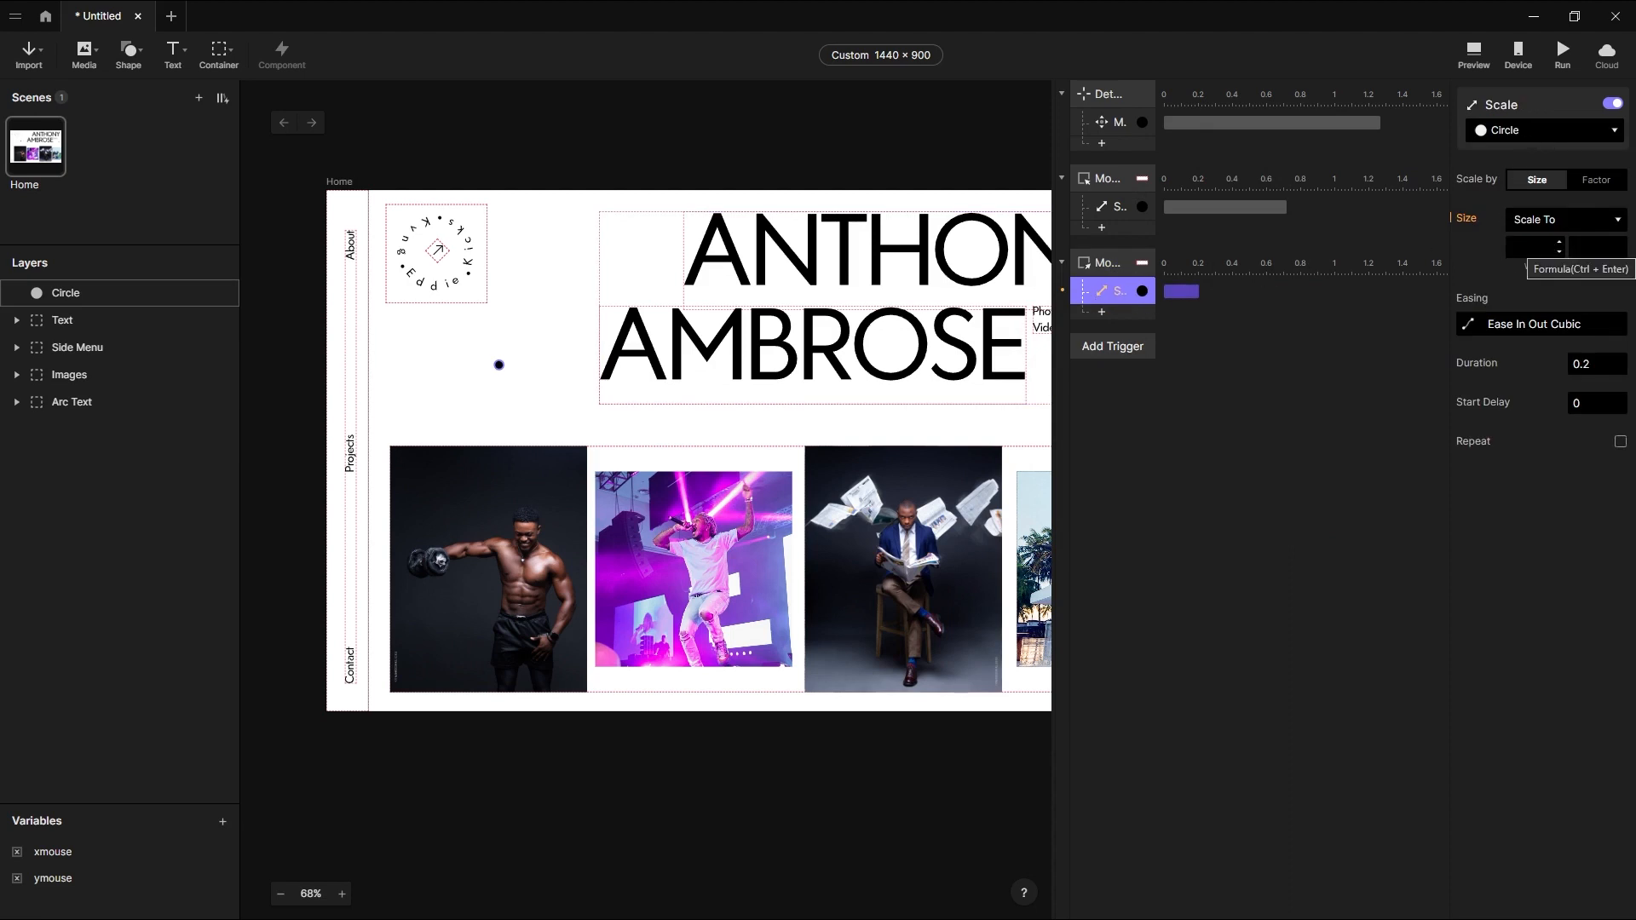
pyautogui.click(1530, 247)
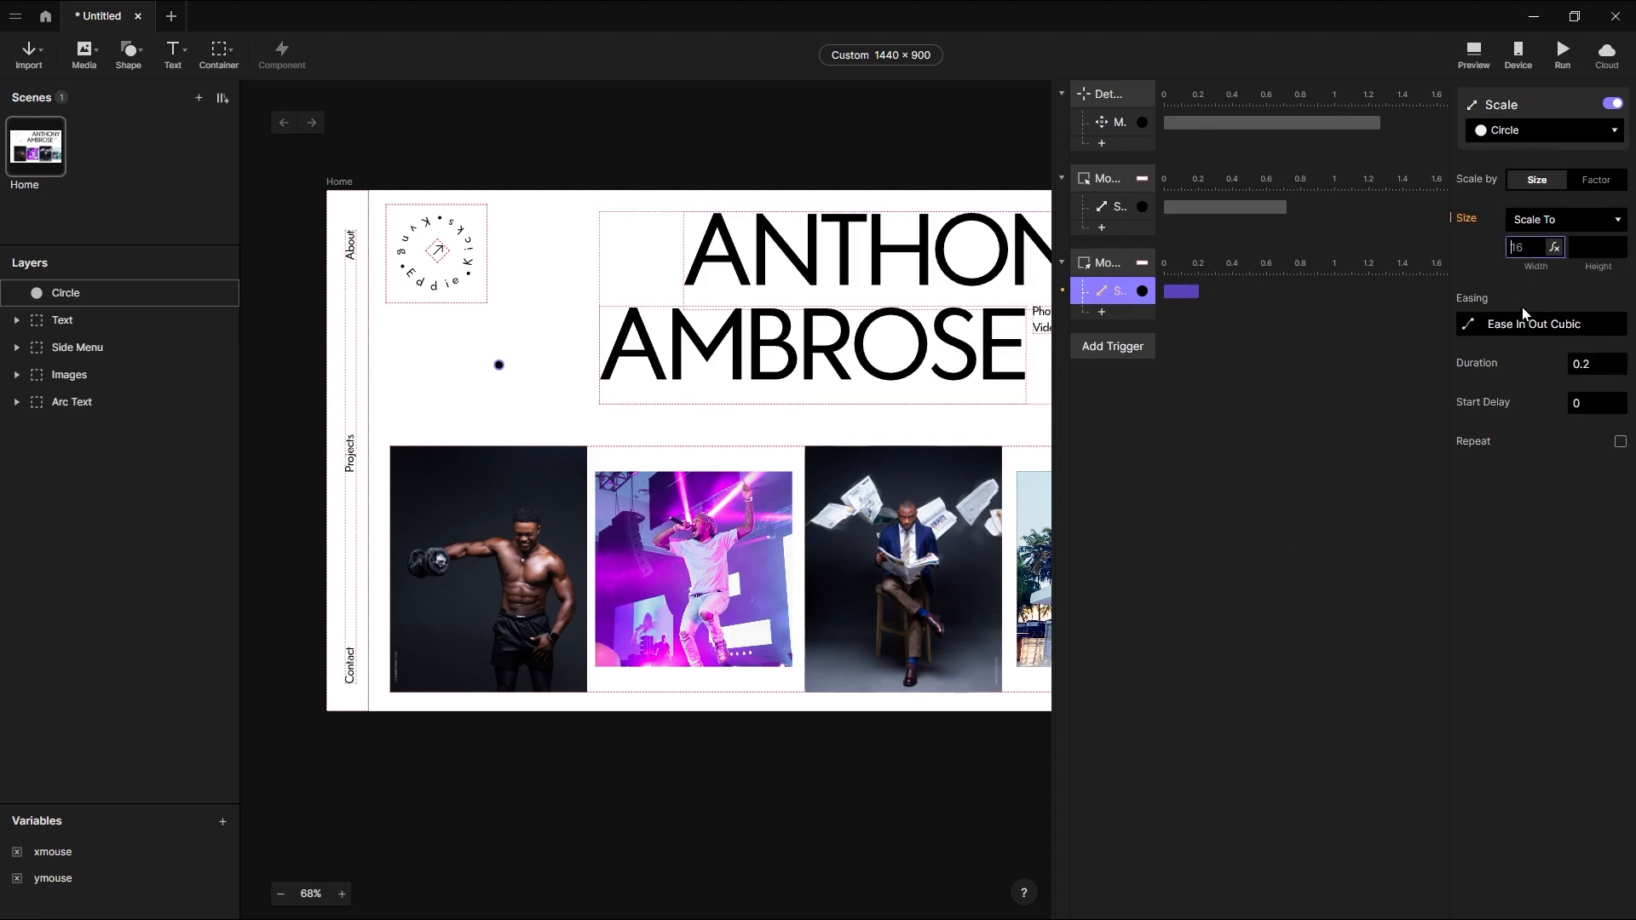
pyautogui.write('16')
pyautogui.press('Tab')
pyautogui.write('1')
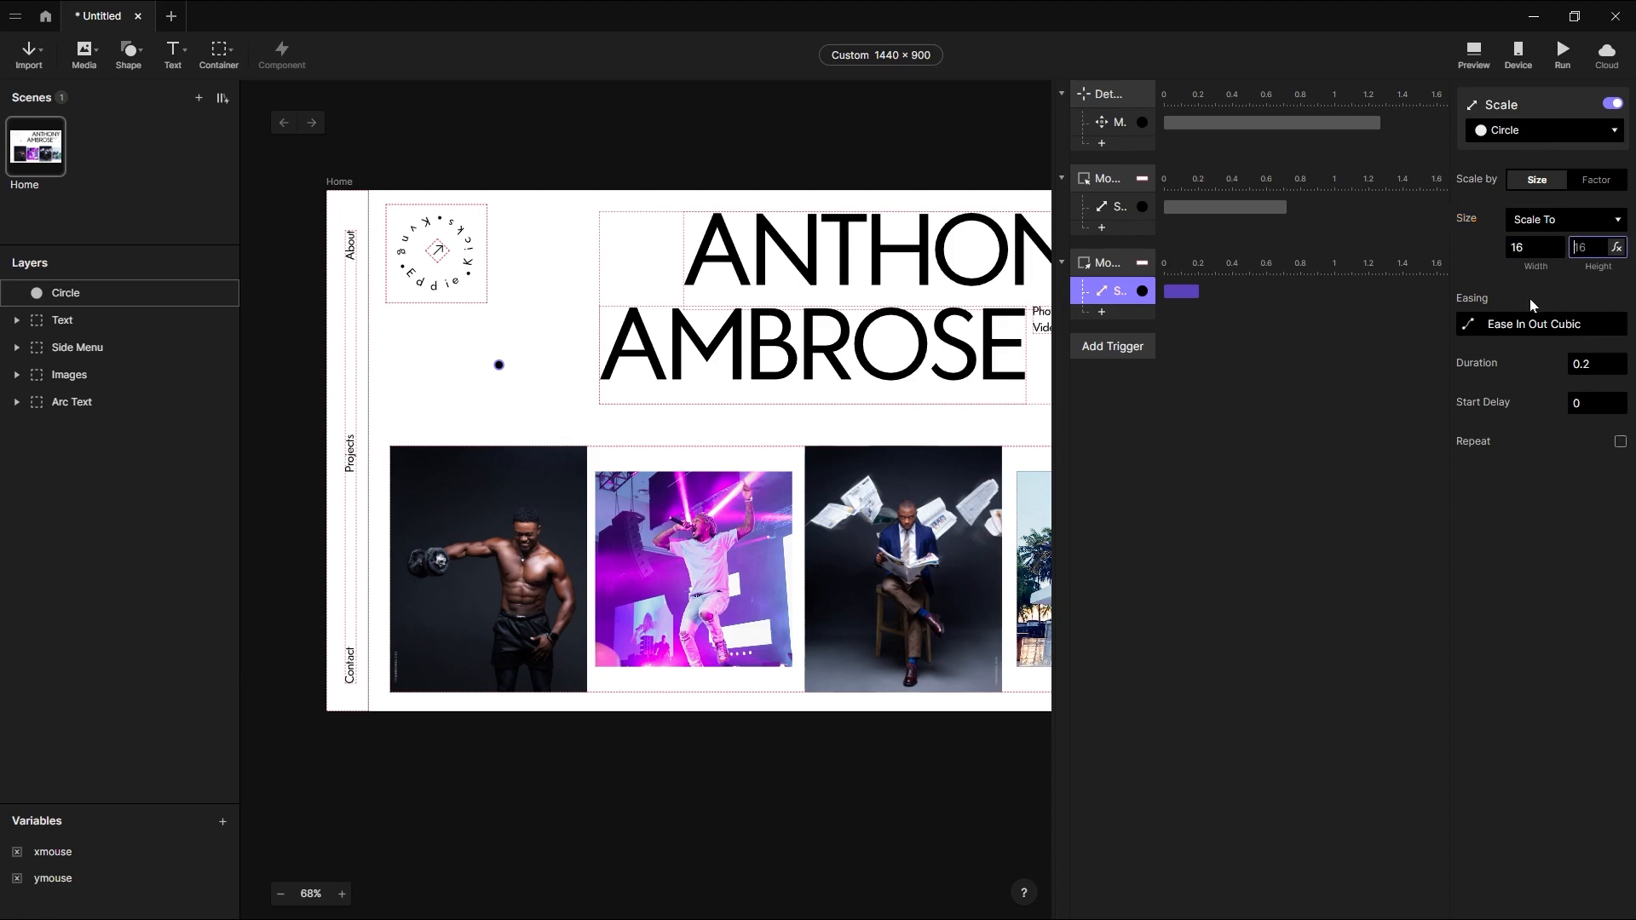
pyautogui.write('6')
pyautogui.press('Return')
# Change the easing of the Mouse Out Scale response to Spring with a tension of 130.
pyautogui.click(1471, 324)
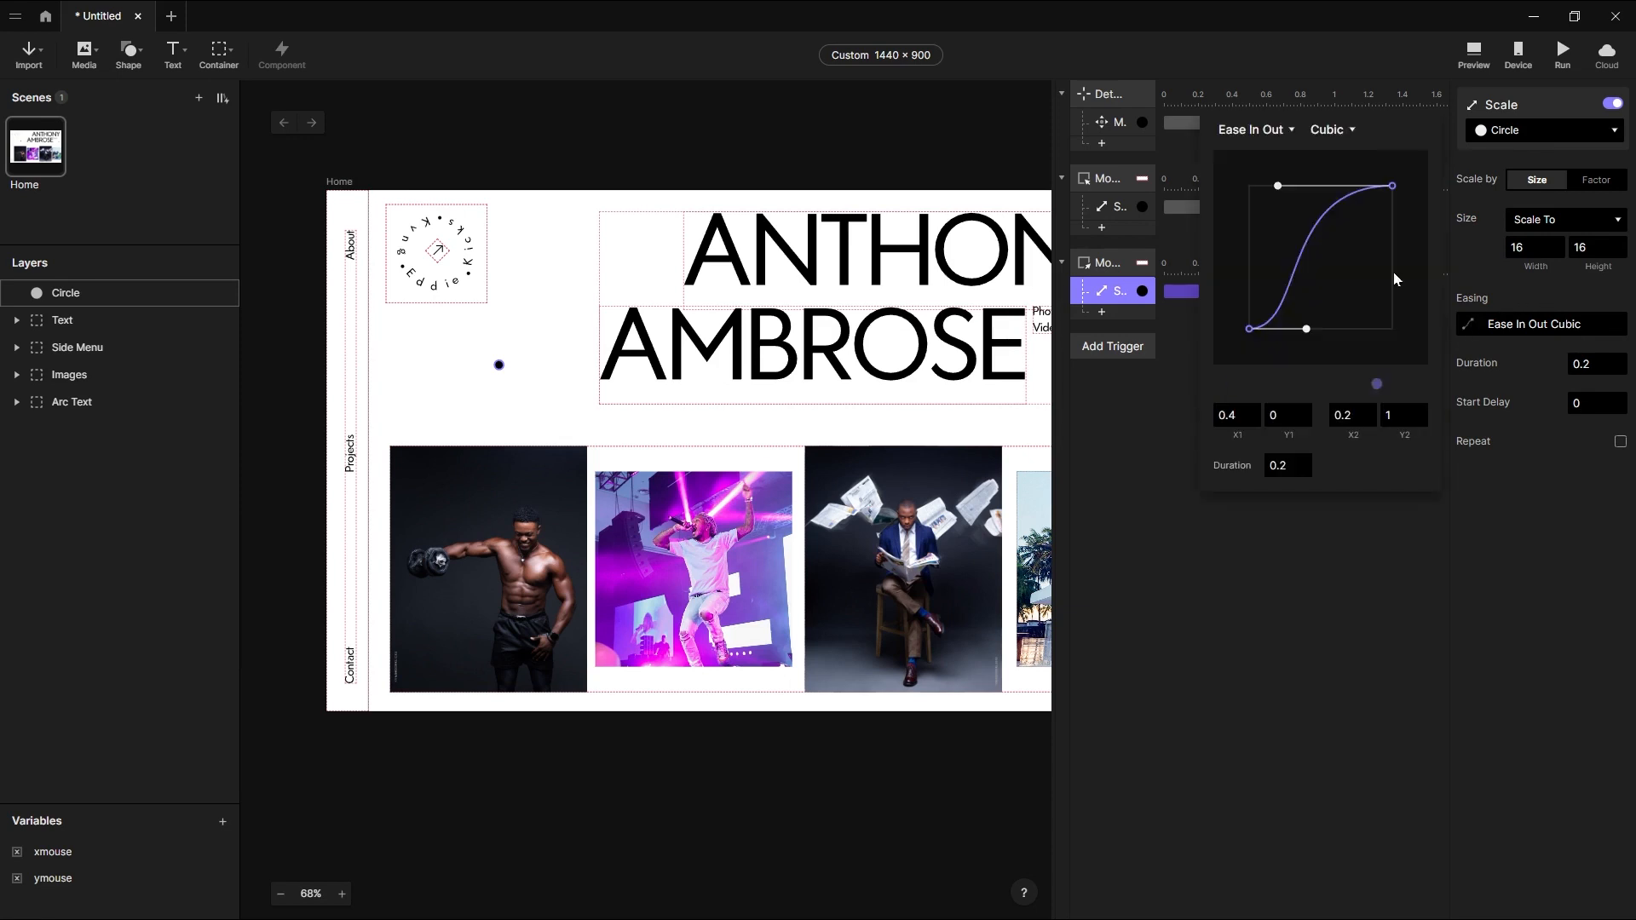
pyautogui.click(1253, 130)
pyautogui.click(1255, 231)
pyautogui.click(1385, 187)
pyautogui.write('130')
pyautogui.press('Return')
# Preview the circle growing and shrinking as the mouse enters and leaves the heading text, then return to the editor.
pyautogui.click(1474, 53)
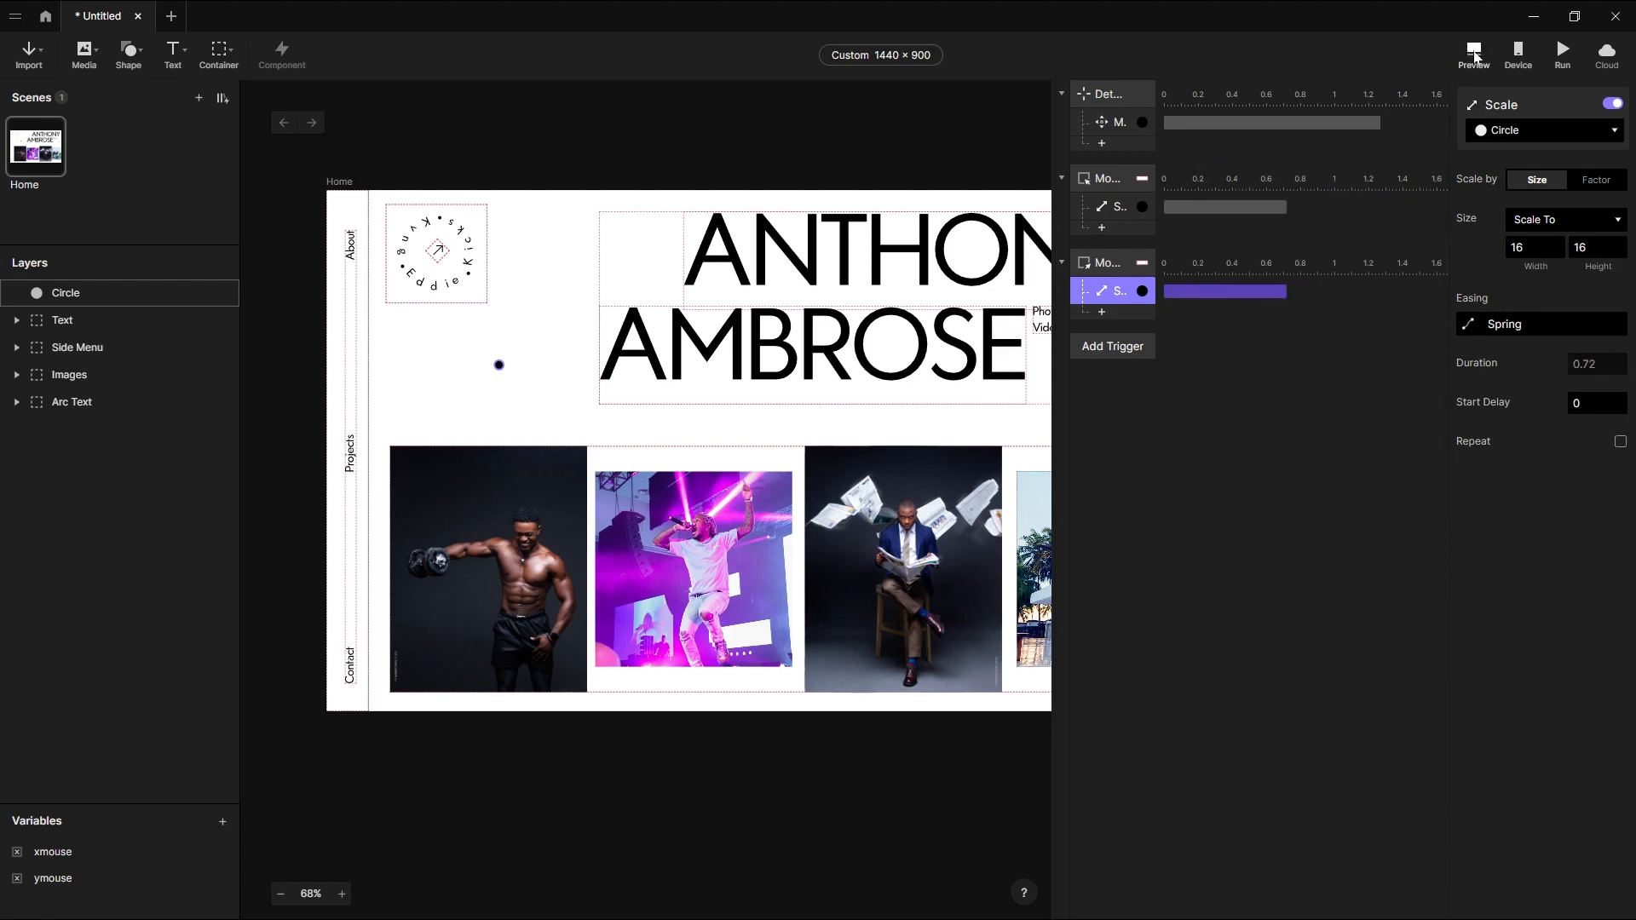
pyautogui.click(1430, 101)
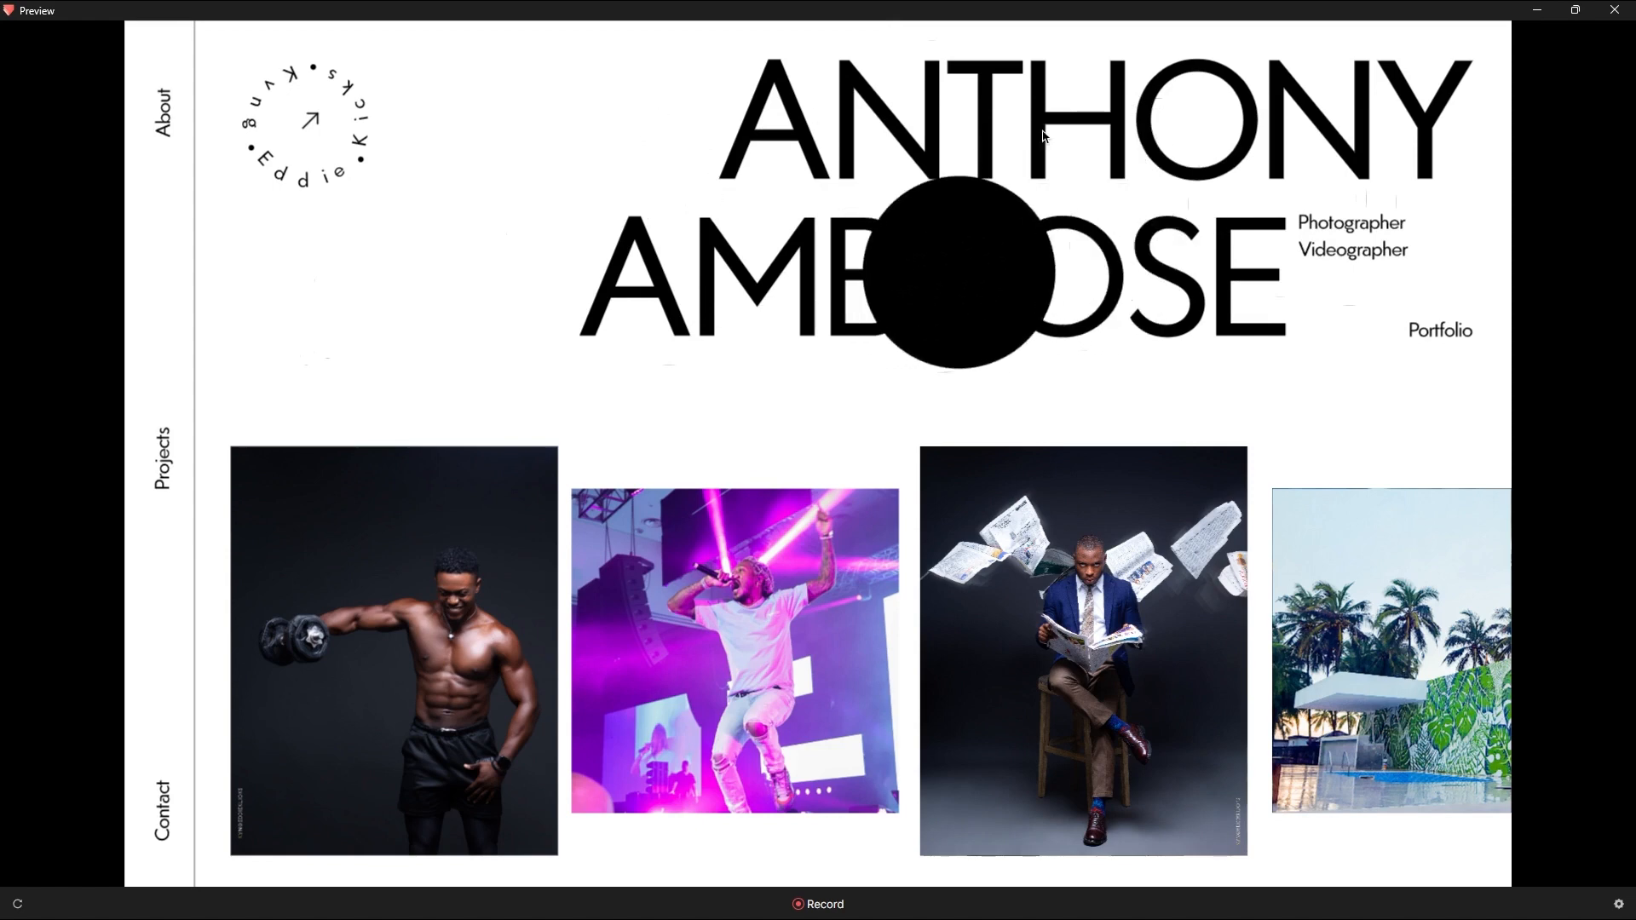
pyautogui.click(1532, 11)
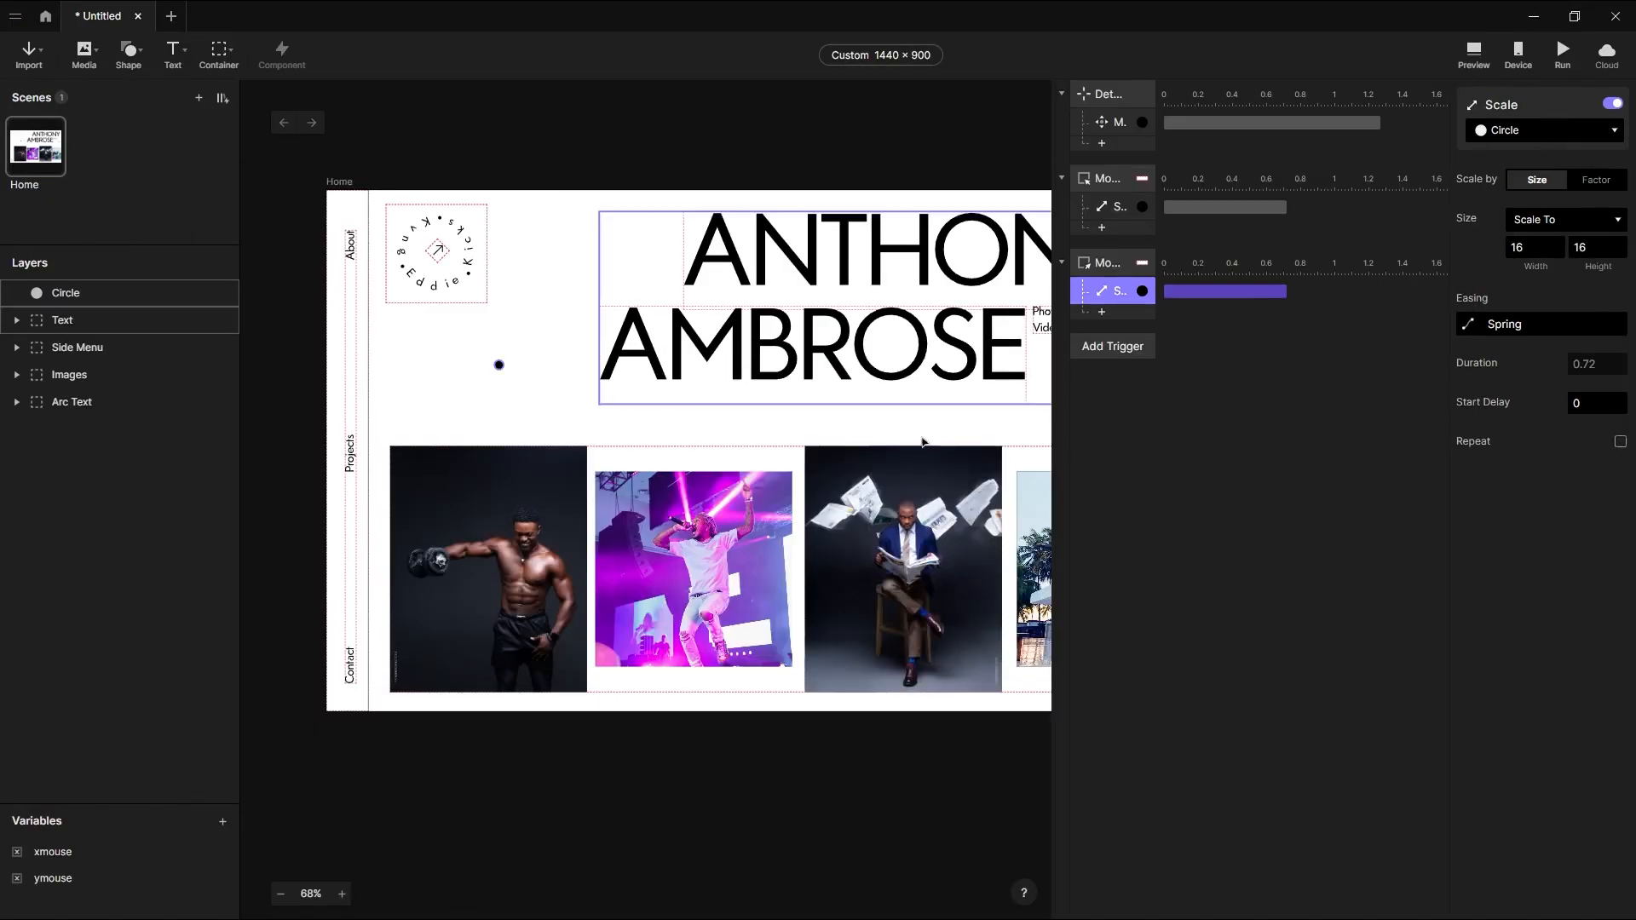
# Add a Color response to the Mouse Over trigger on the Text container, targeting the Circle.
pyautogui.click(1111, 182)
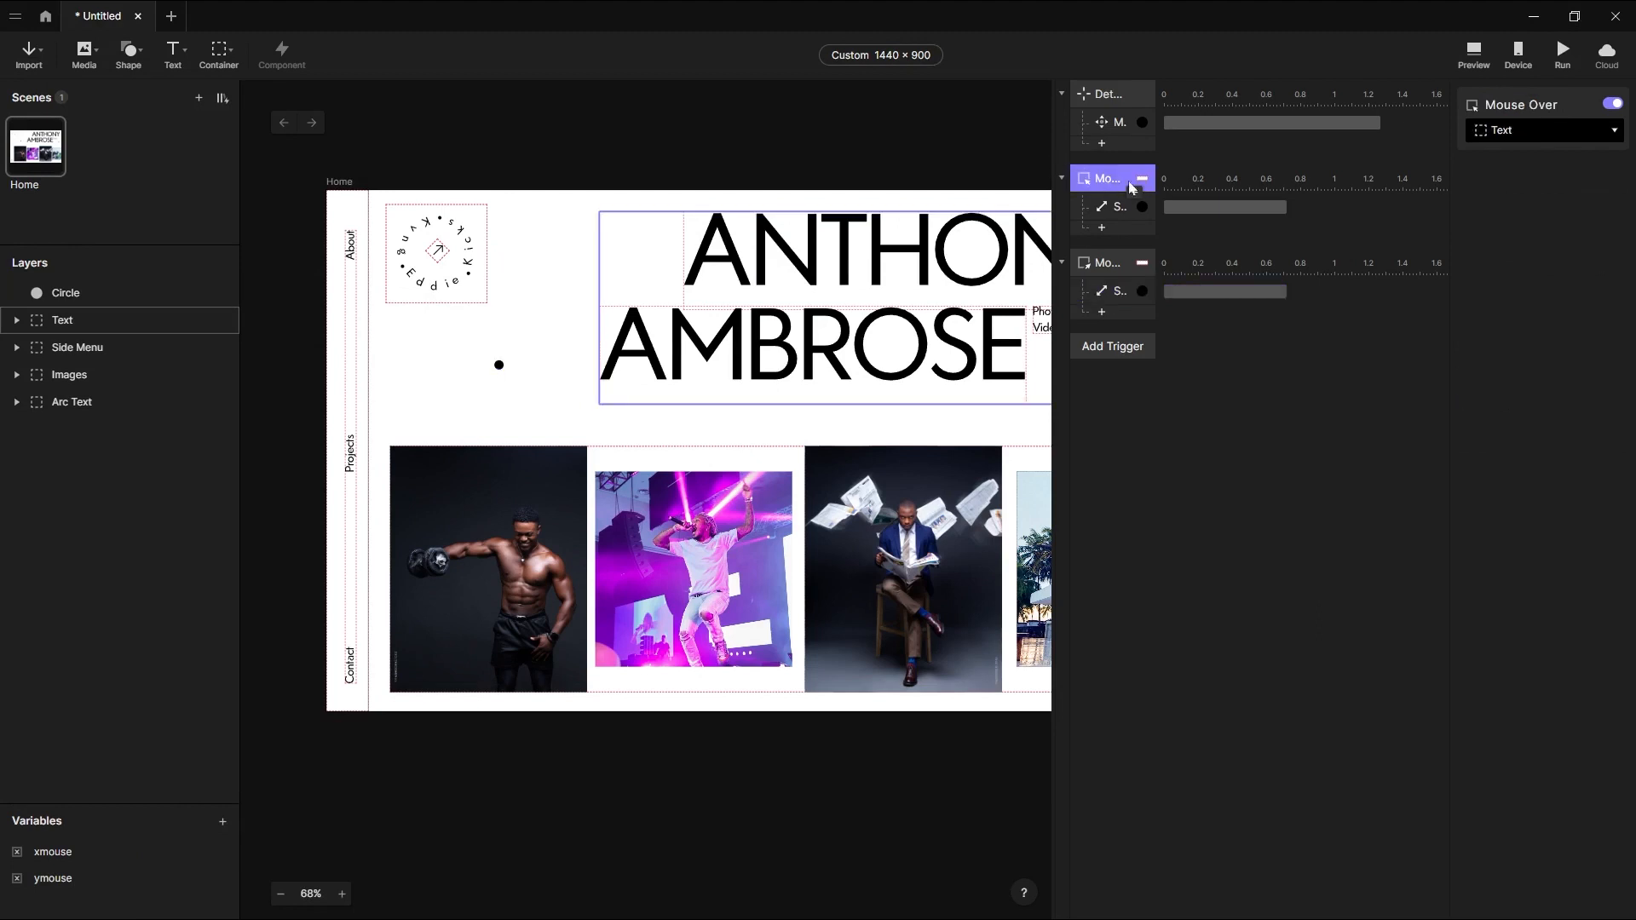
pyautogui.click(1112, 266)
pyautogui.click(1111, 180)
pyautogui.click(1104, 229)
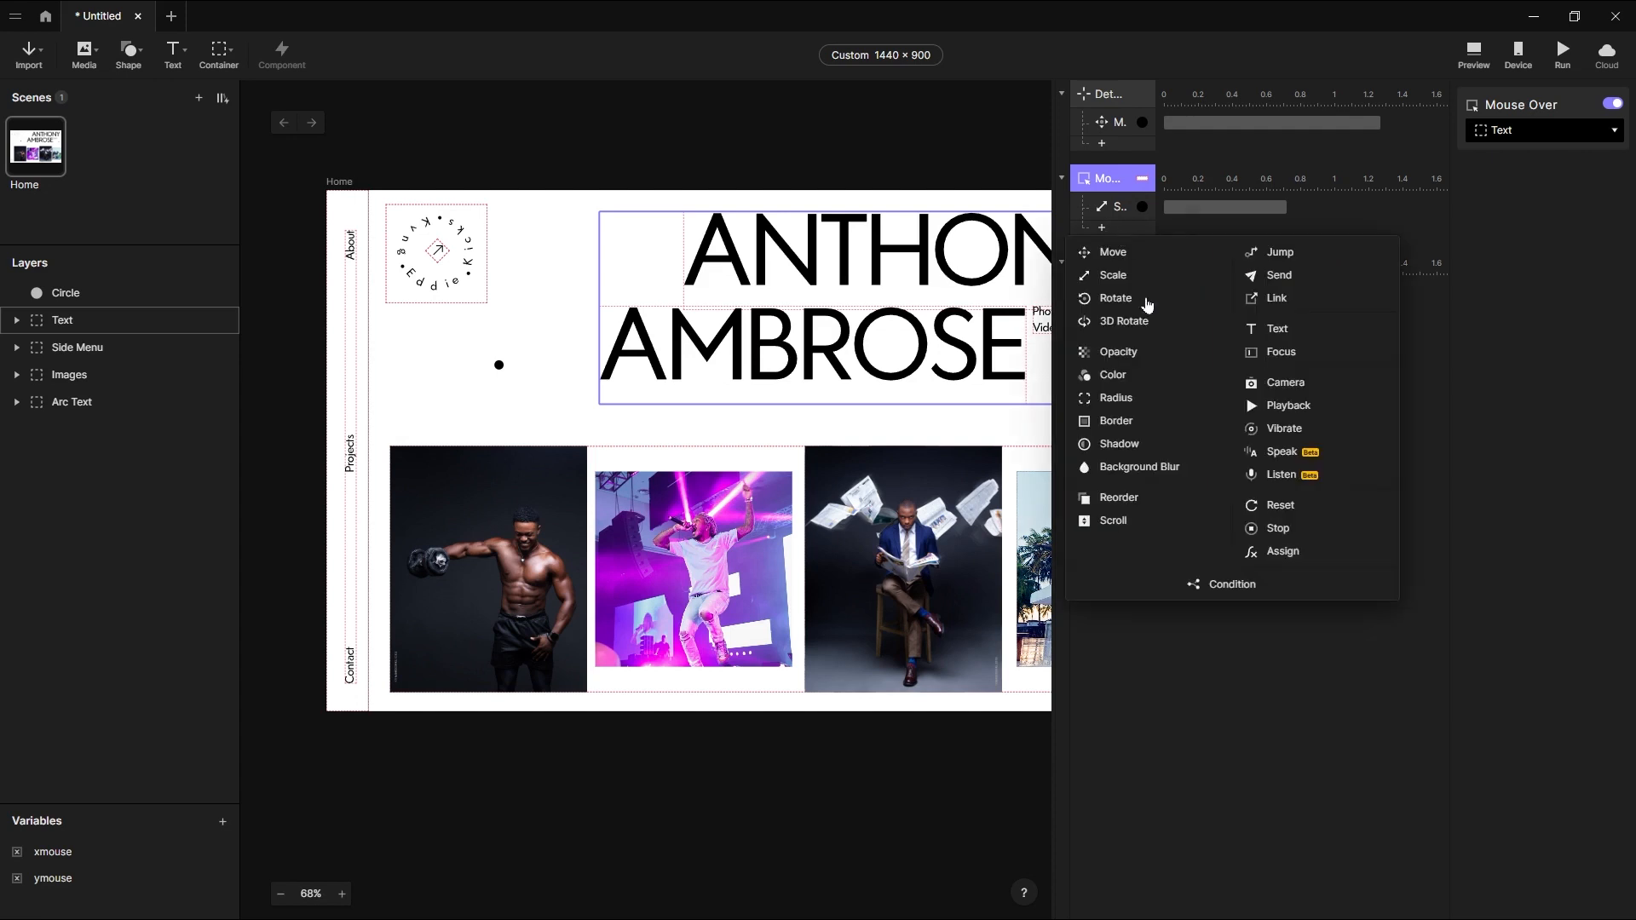
pyautogui.click(1128, 376)
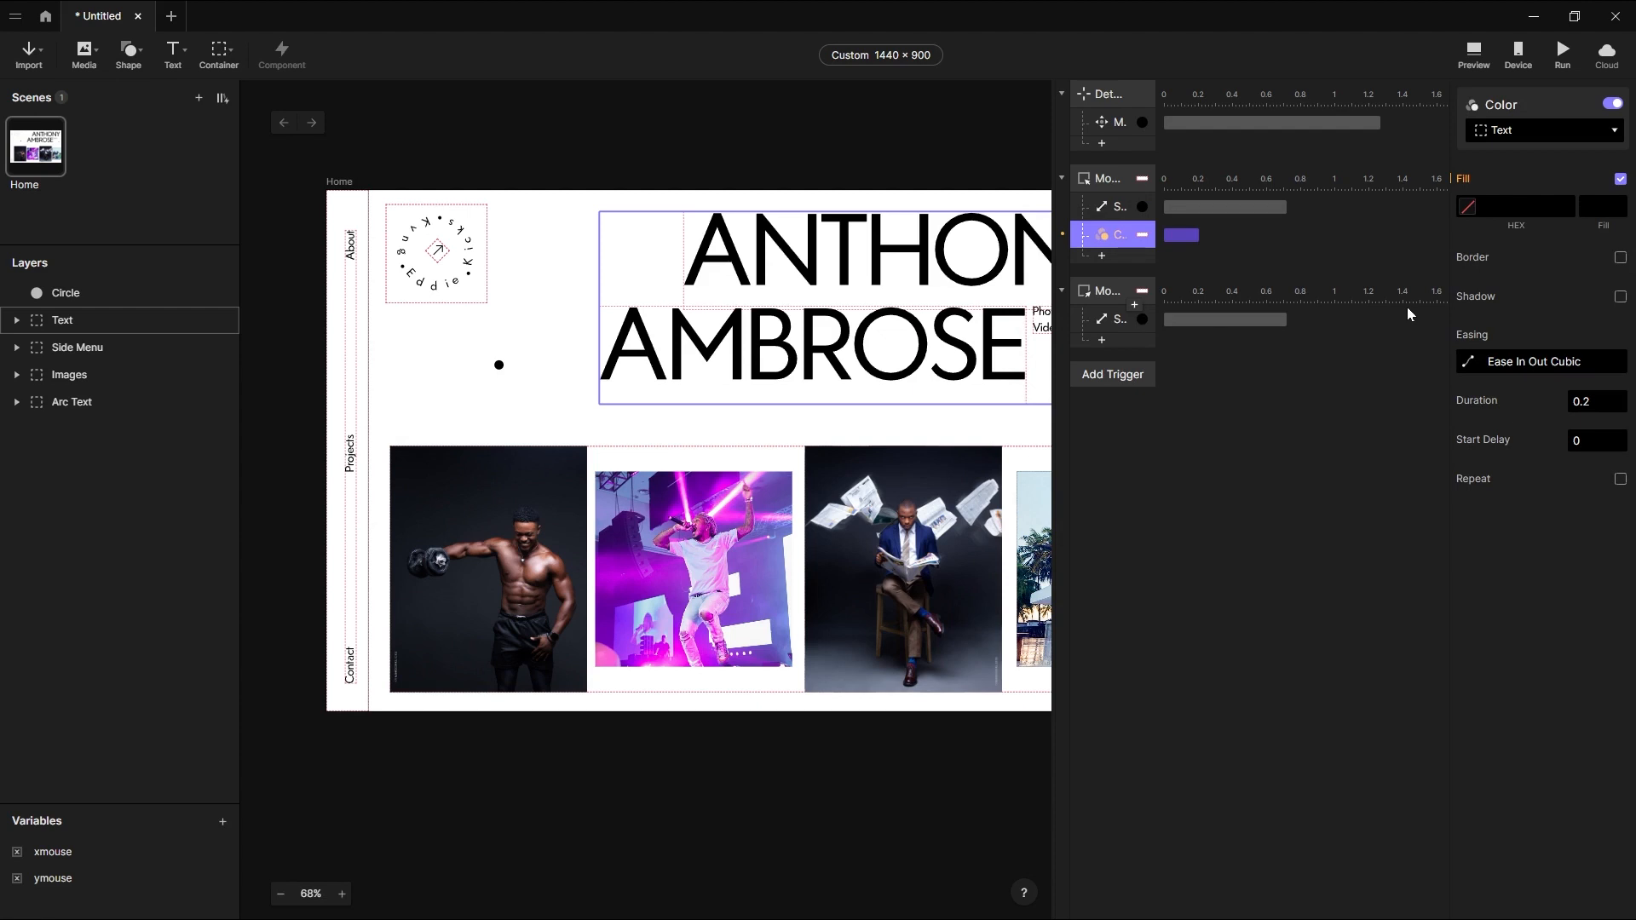
pyautogui.click(1542, 131)
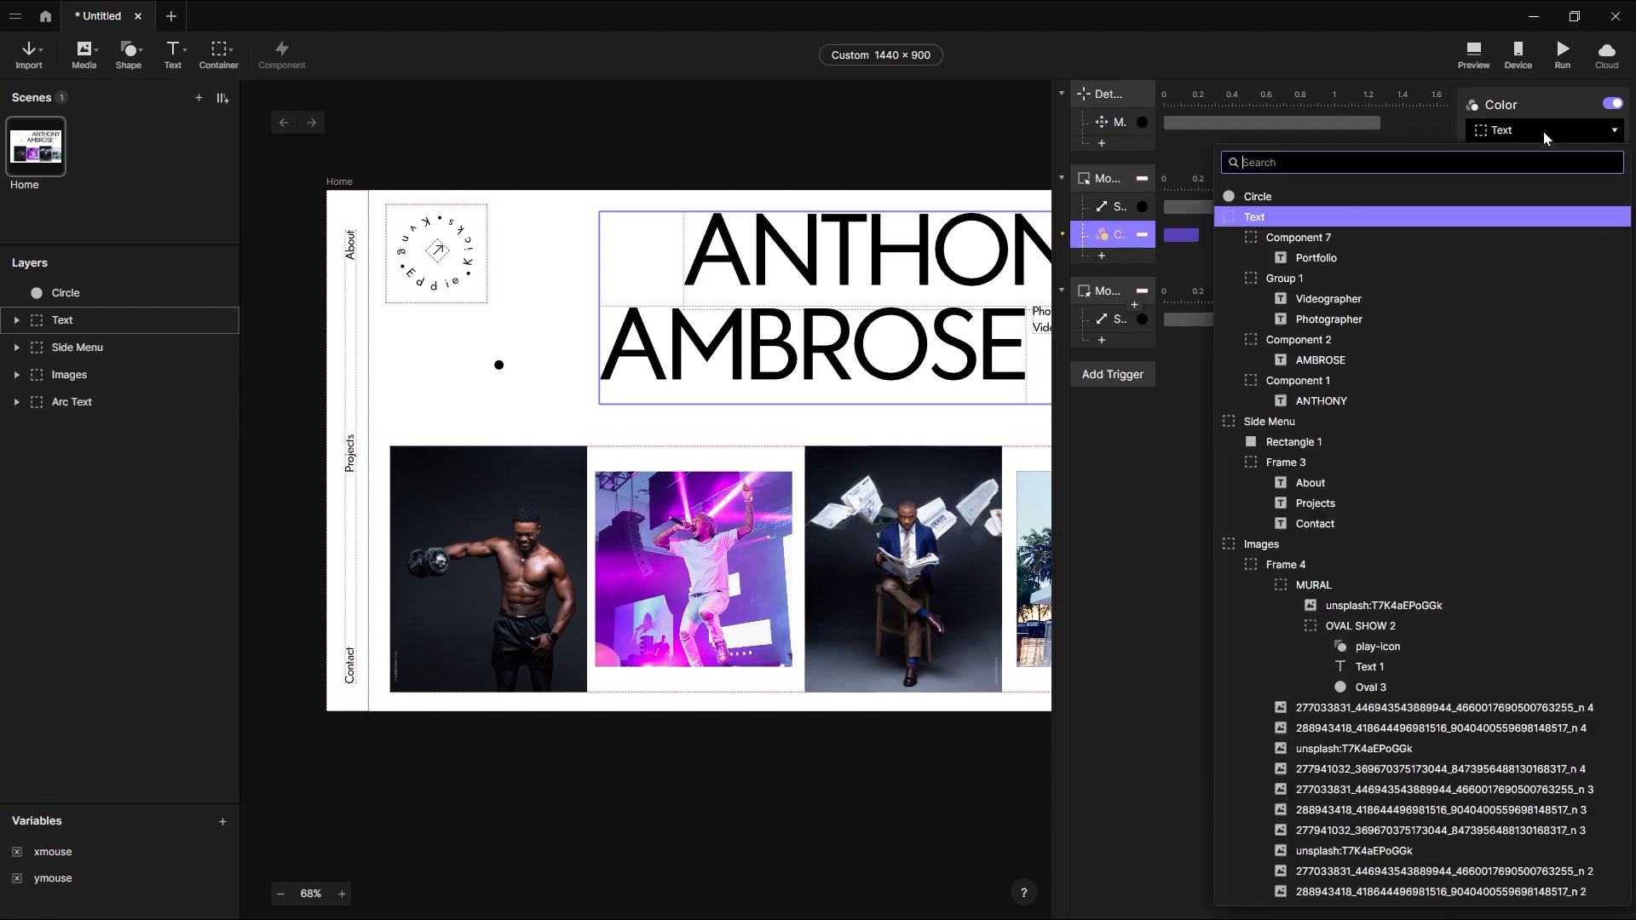
pyautogui.click(1278, 194)
# Set the Circle's fill in the Mouse Over Color response to #FEA340 at 100 opacity.
pyautogui.click(1515, 207)
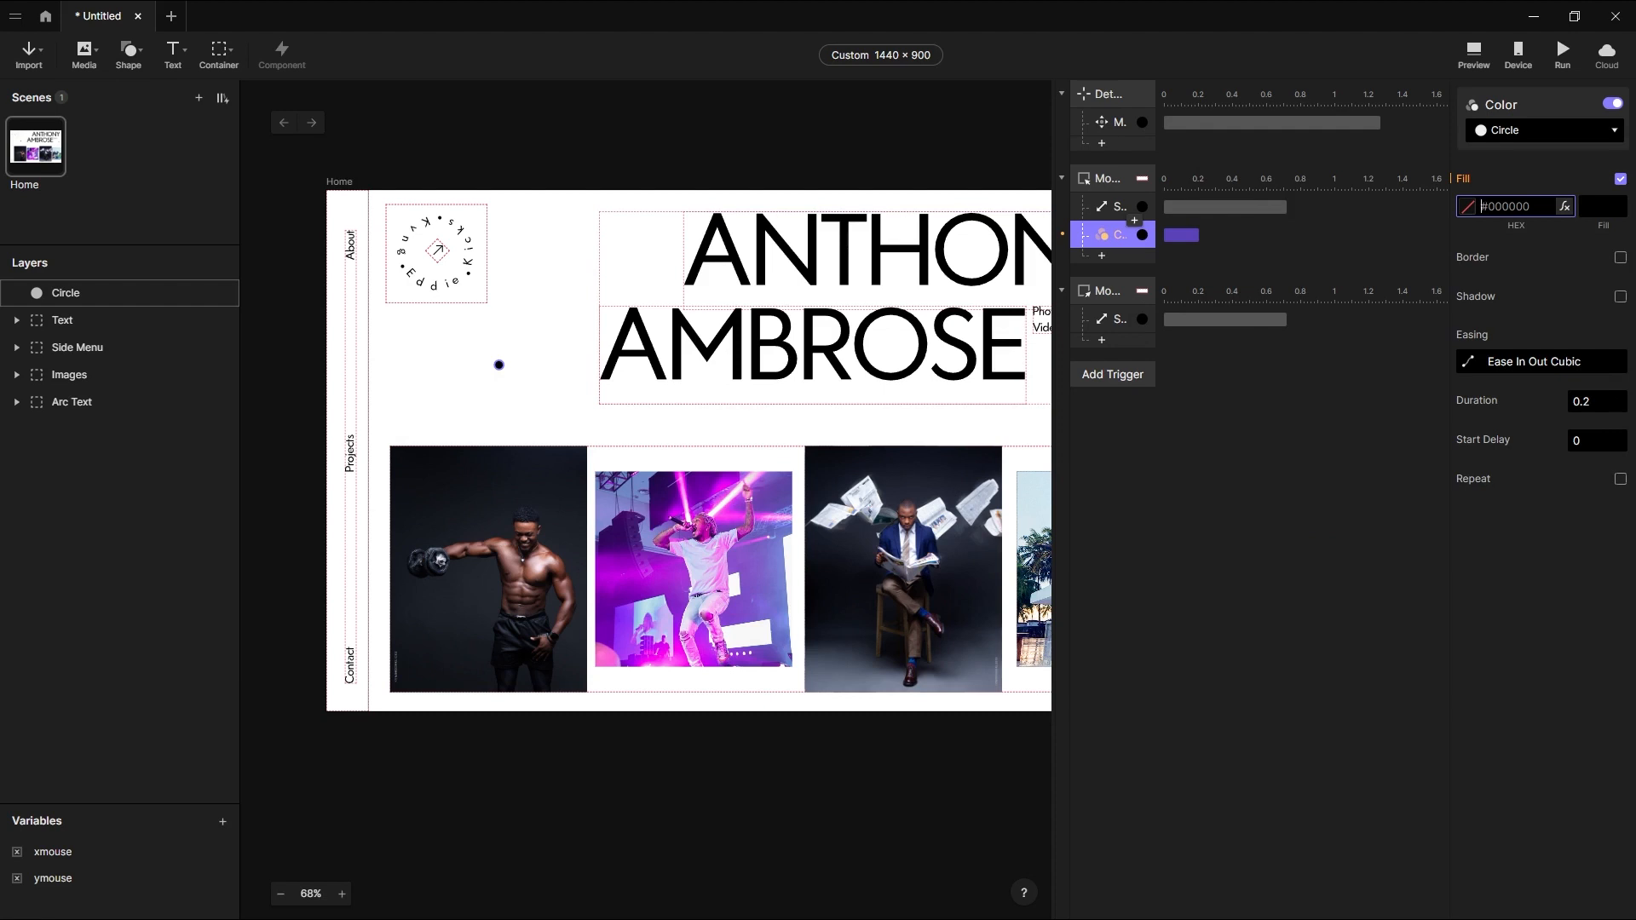
pyautogui.write('#FEA340')
pyautogui.press('Return')
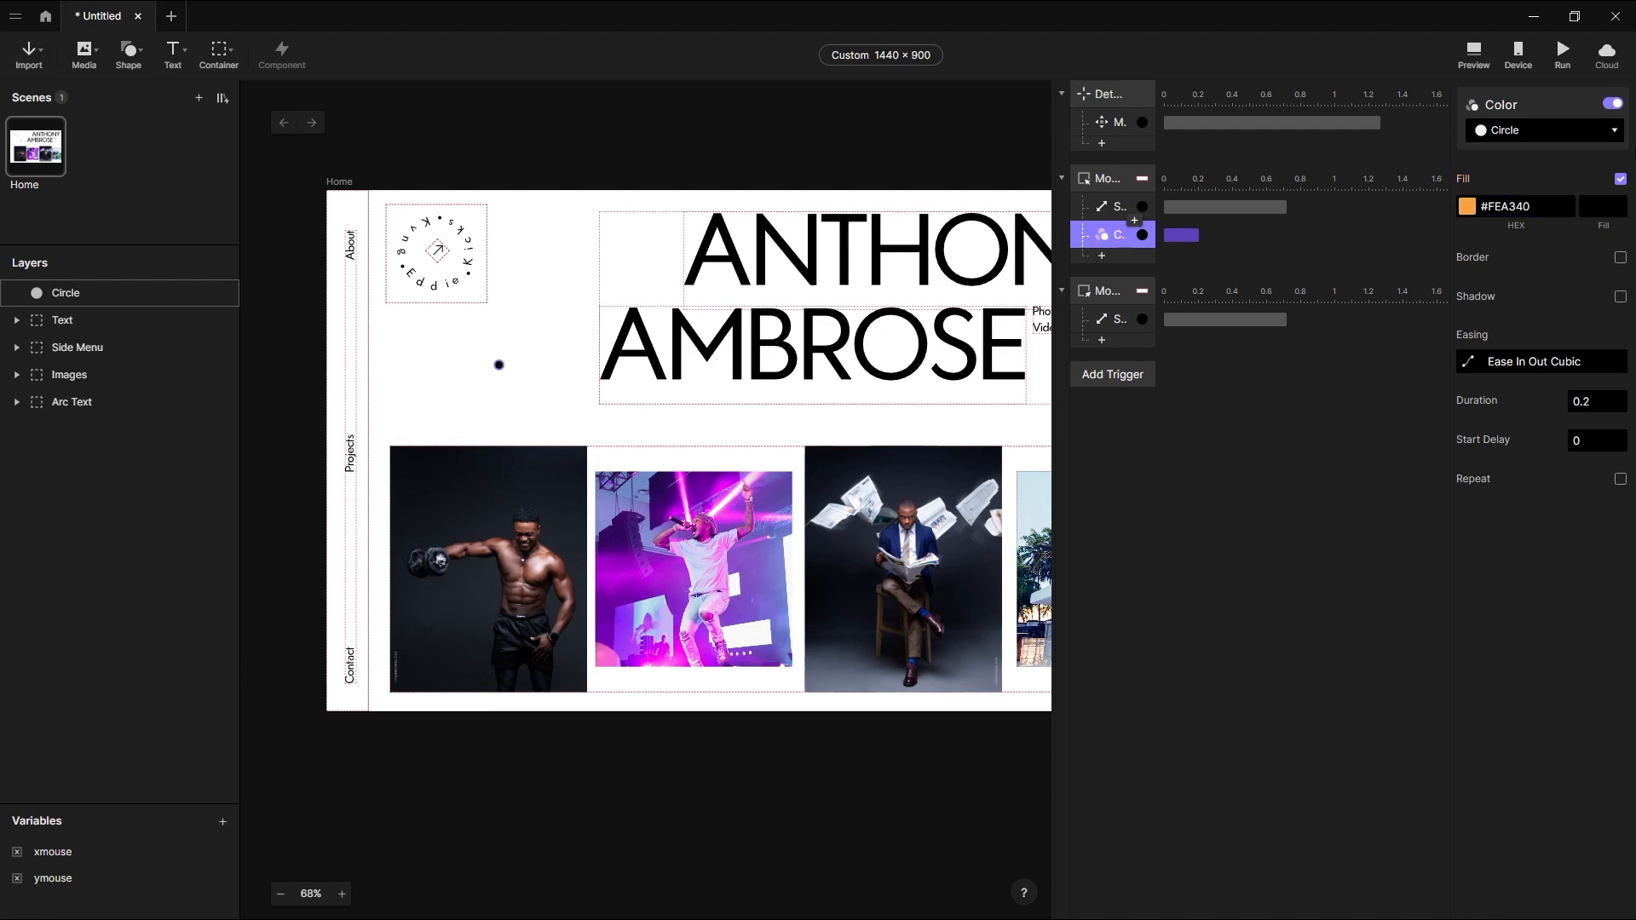
pyautogui.click(1595, 206)
pyautogui.click(1539, 587)
# Preview the circle's color change over the heading text and return to the editor.
pyautogui.click(1476, 56)
pyautogui.click(1419, 99)
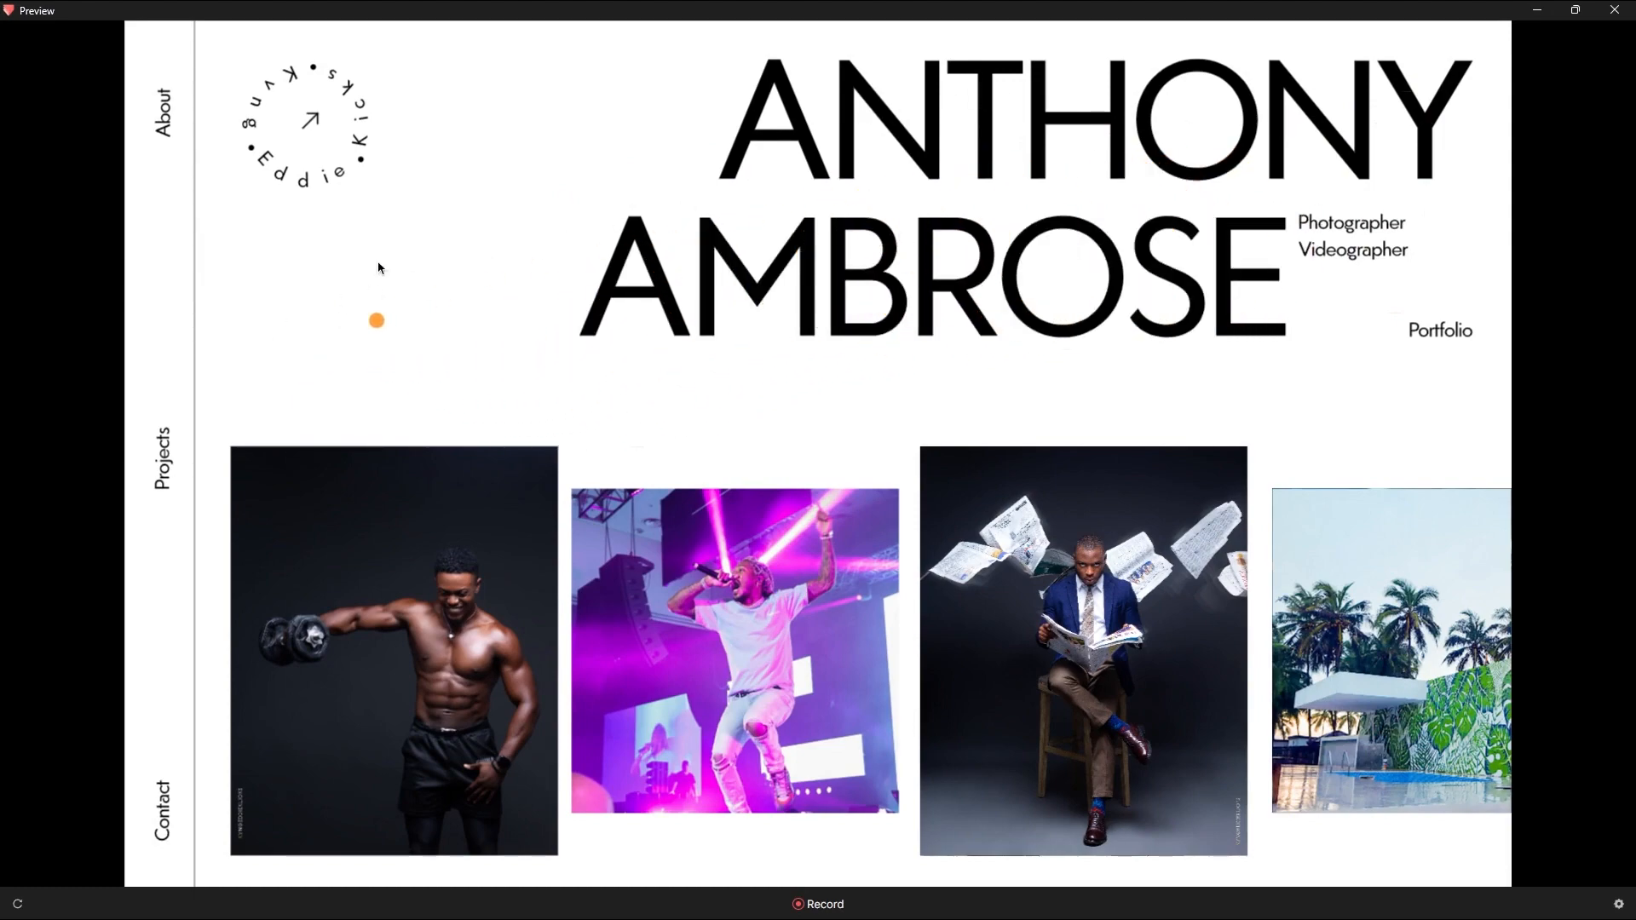
pyautogui.click(1538, 11)
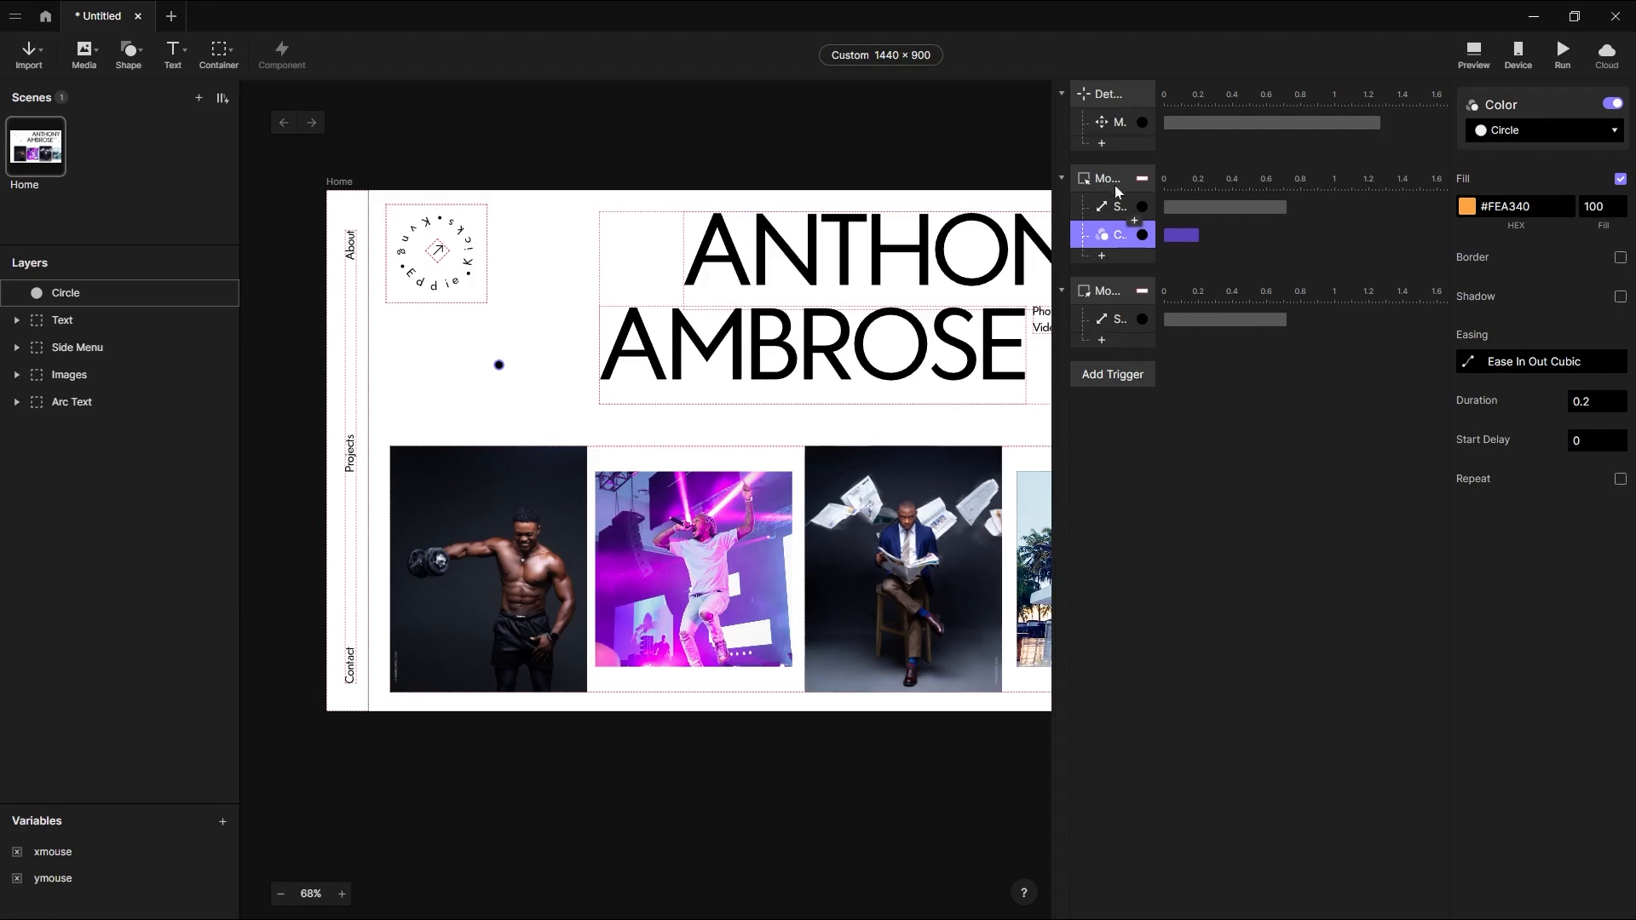
# Add a Color response to the Mouse Out trigger on the Text container, targeting the Circle.
pyautogui.click(1102, 341)
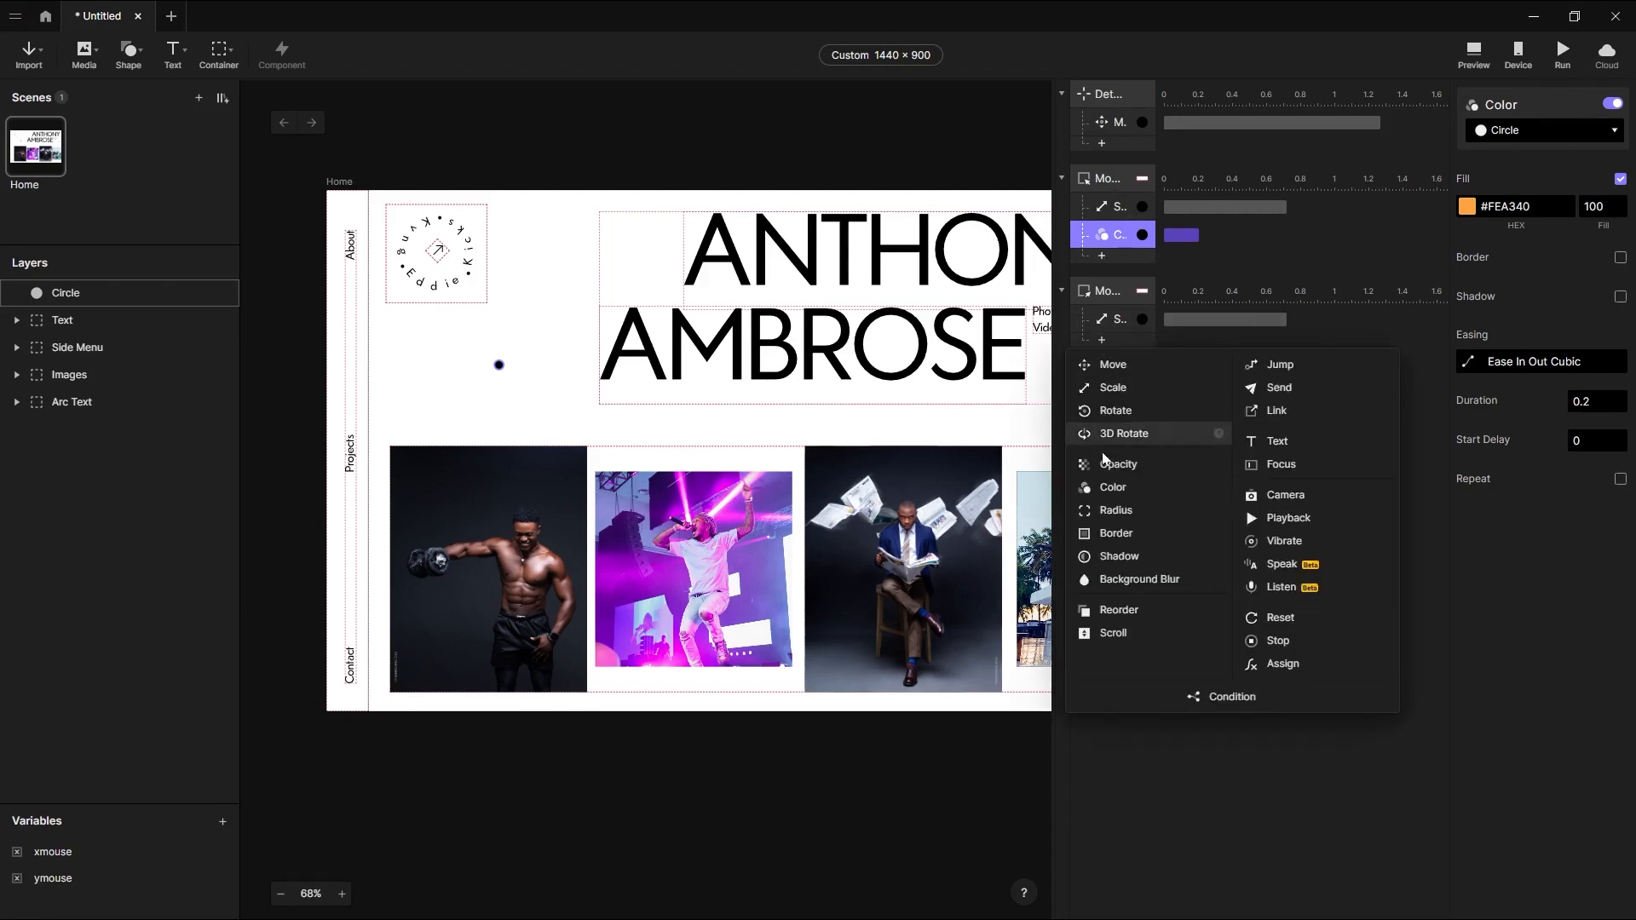
pyautogui.click(1280, 254)
pyautogui.click(1102, 340)
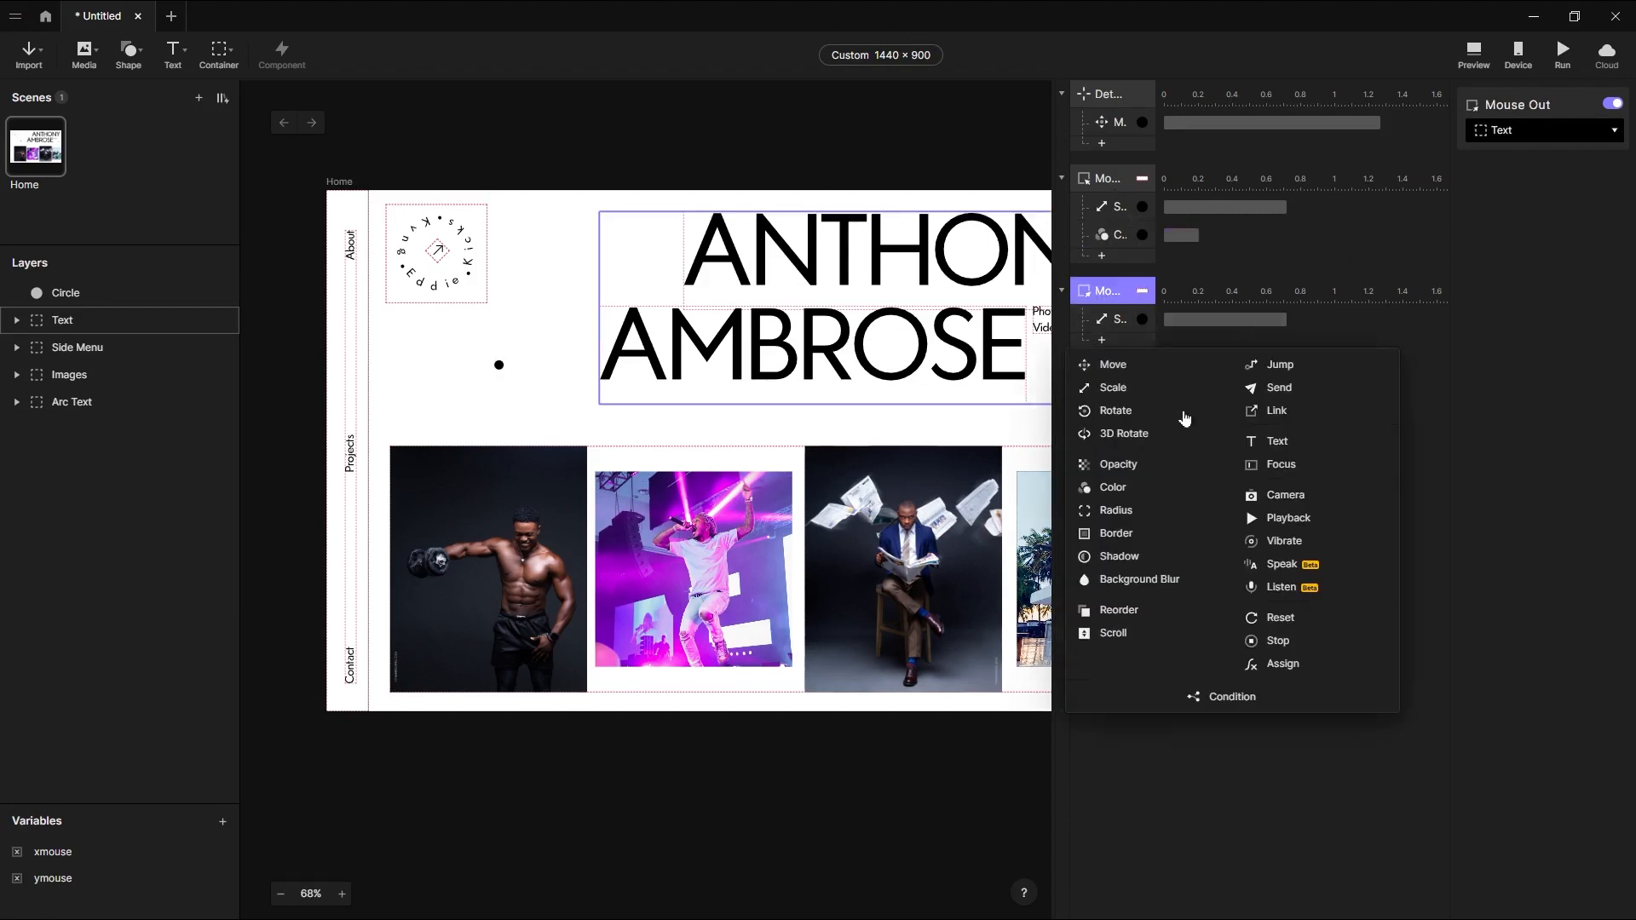
pyautogui.click(1139, 497)
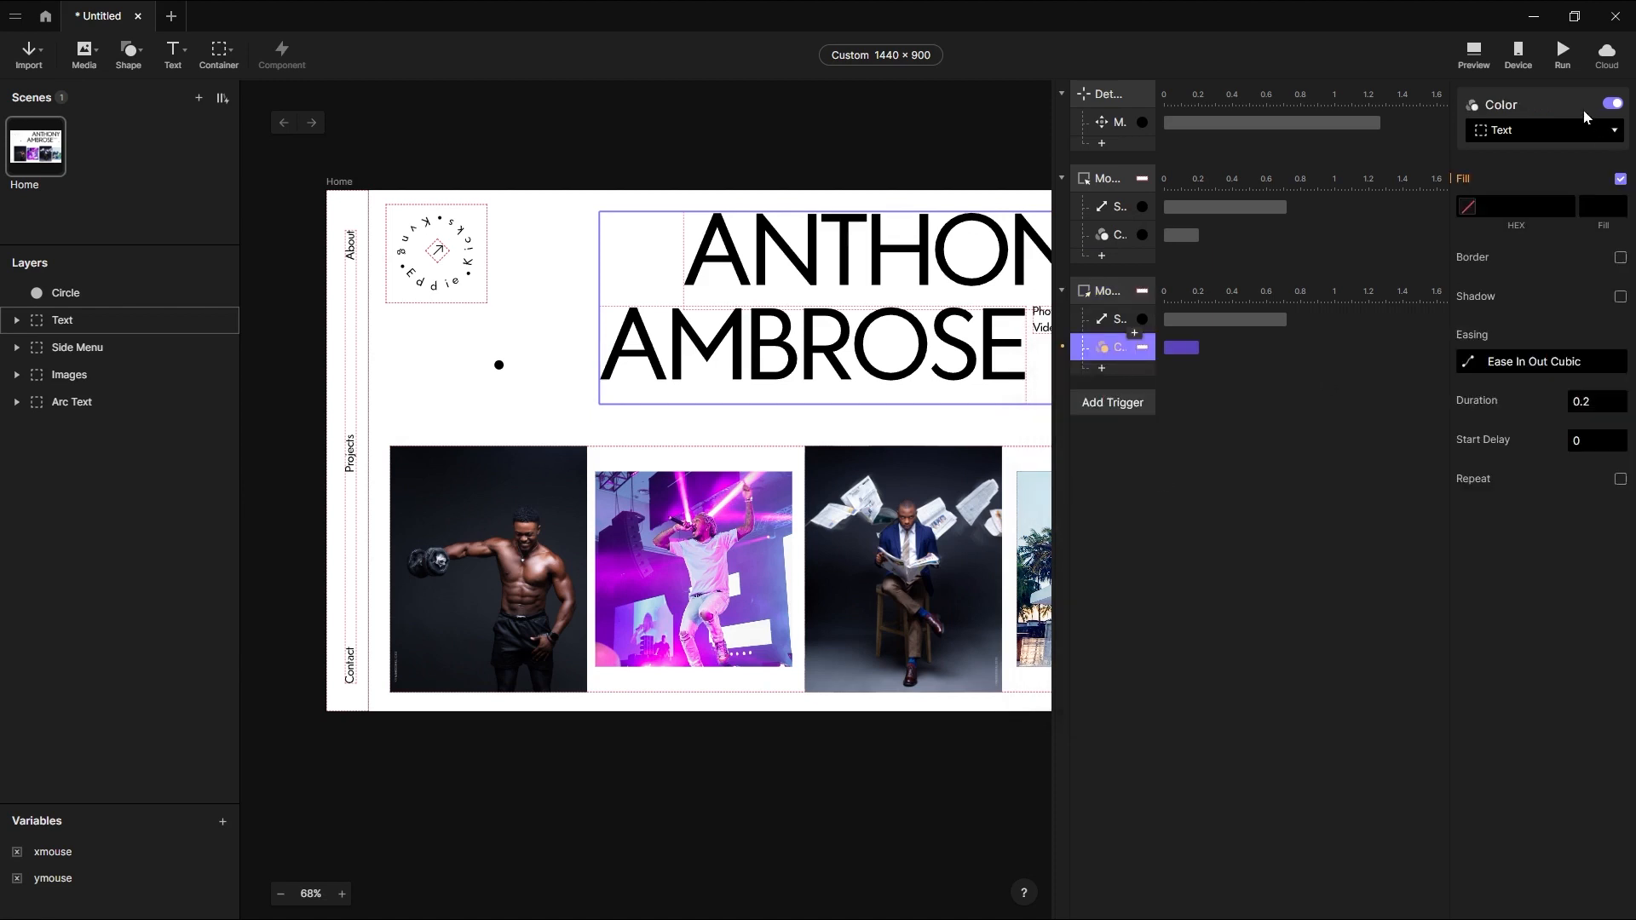
pyautogui.click(1524, 136)
pyautogui.click(1501, 196)
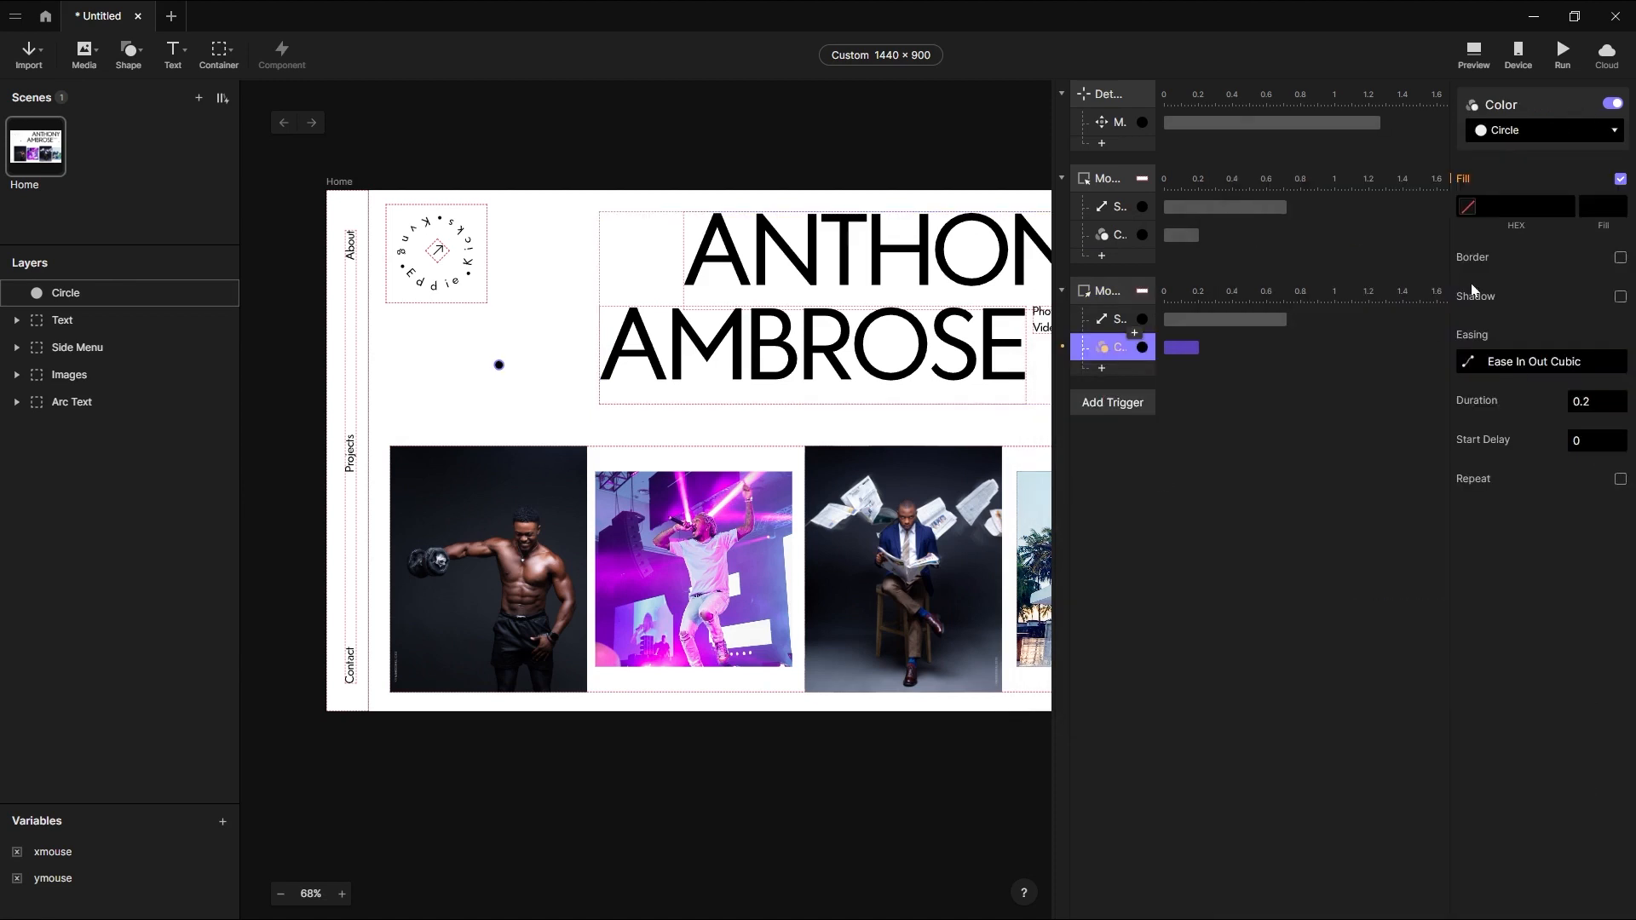
# Set the Circle's fill in the Mouse Out Color response to #000000 at 100 opacity.
pyautogui.click(1467, 208)
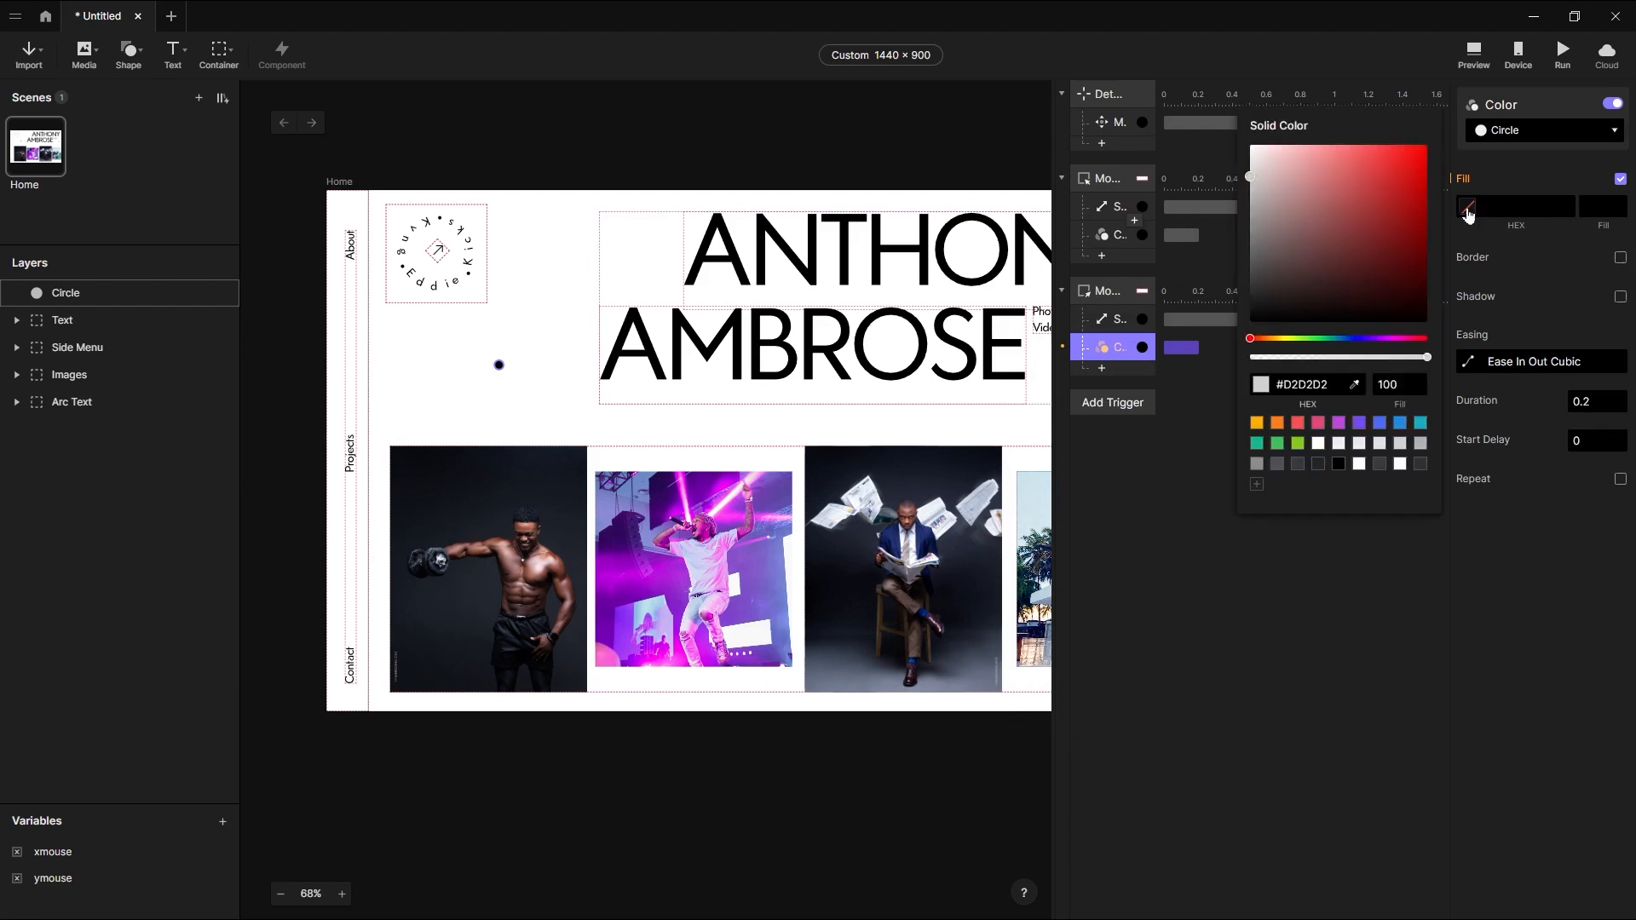
pyautogui.moveTo(1275, 196); pyautogui.dragTo(1231, 324)
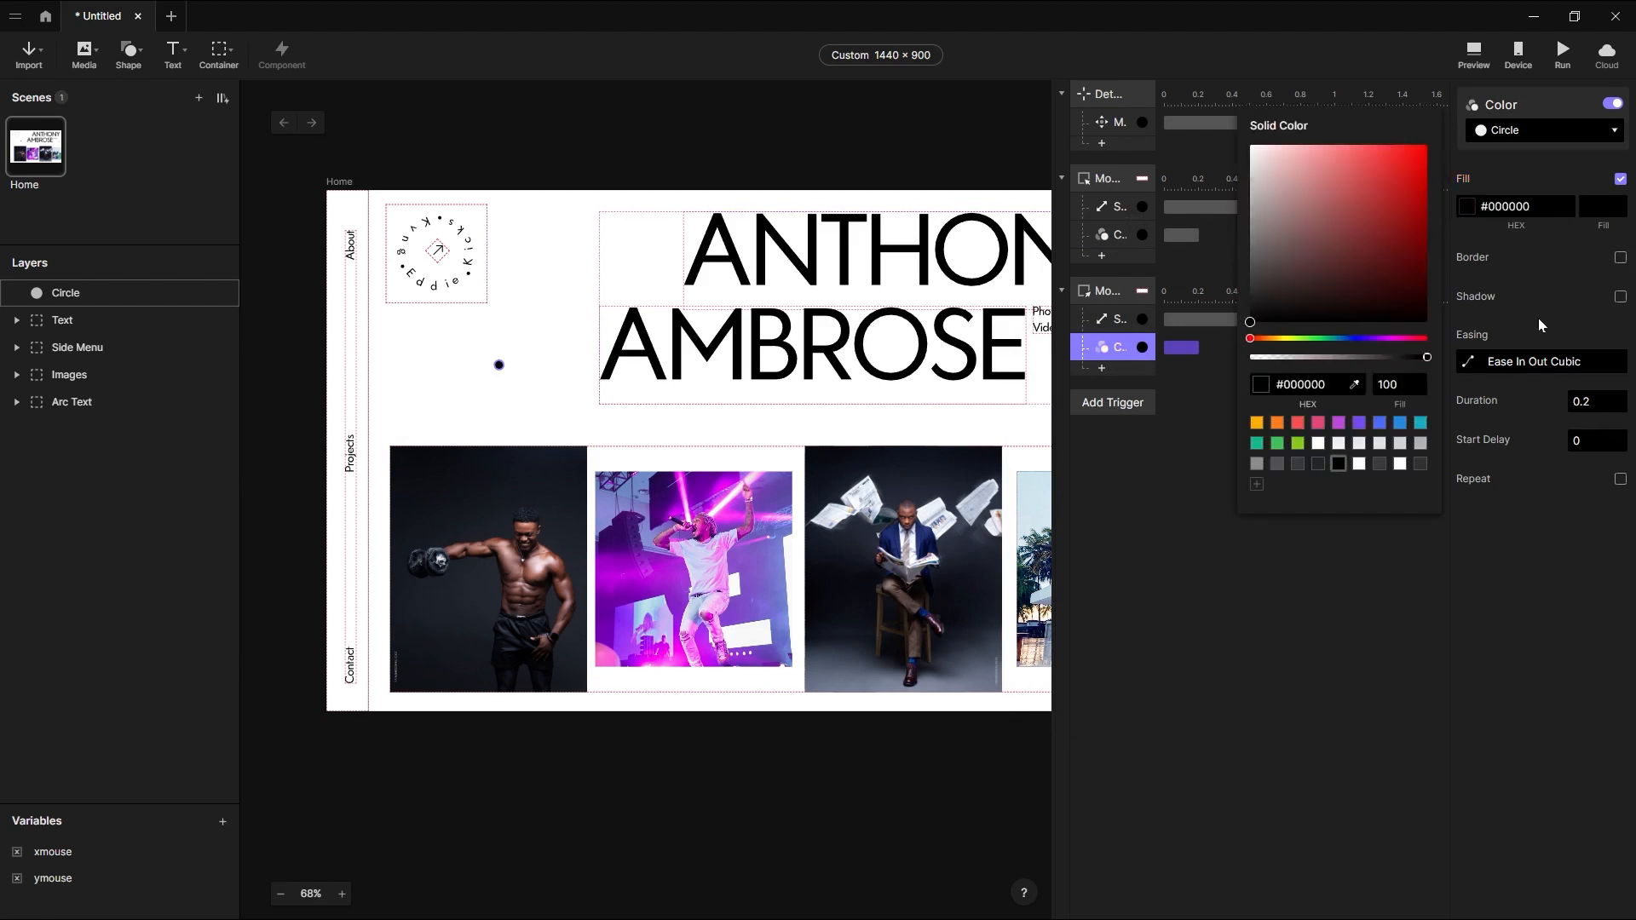
pyautogui.click(1601, 207)
pyautogui.click(1596, 207)
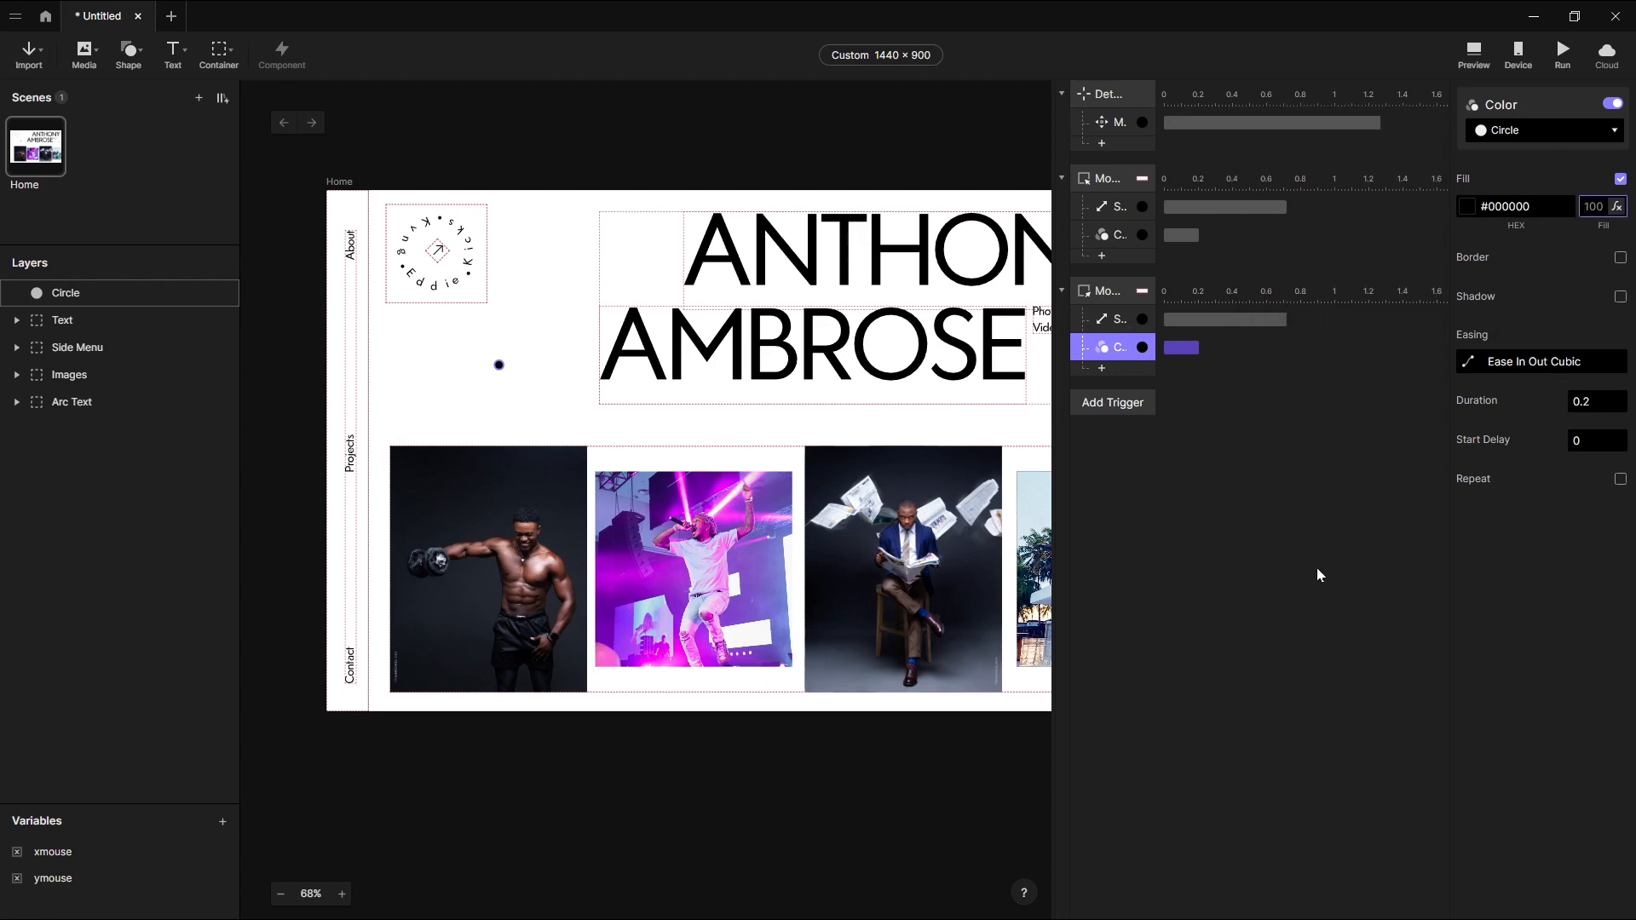
pyautogui.click(1439, 540)
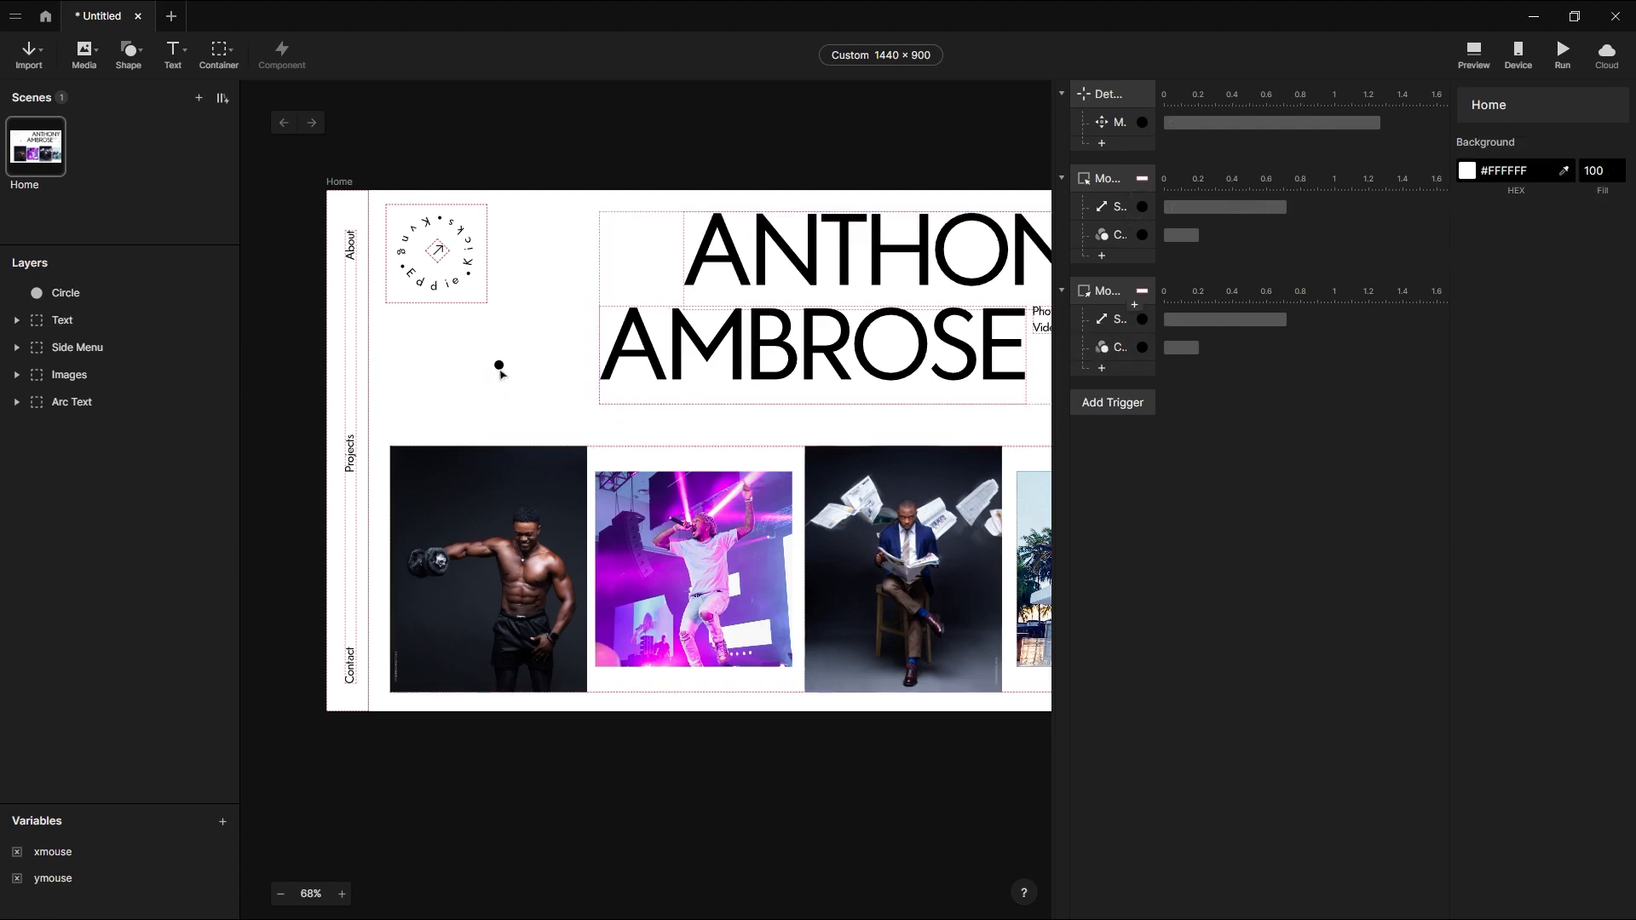
# Reorder the Text layer above the Circle layer and preview the circle cursor against the heading text.
pyautogui.click(80, 312)
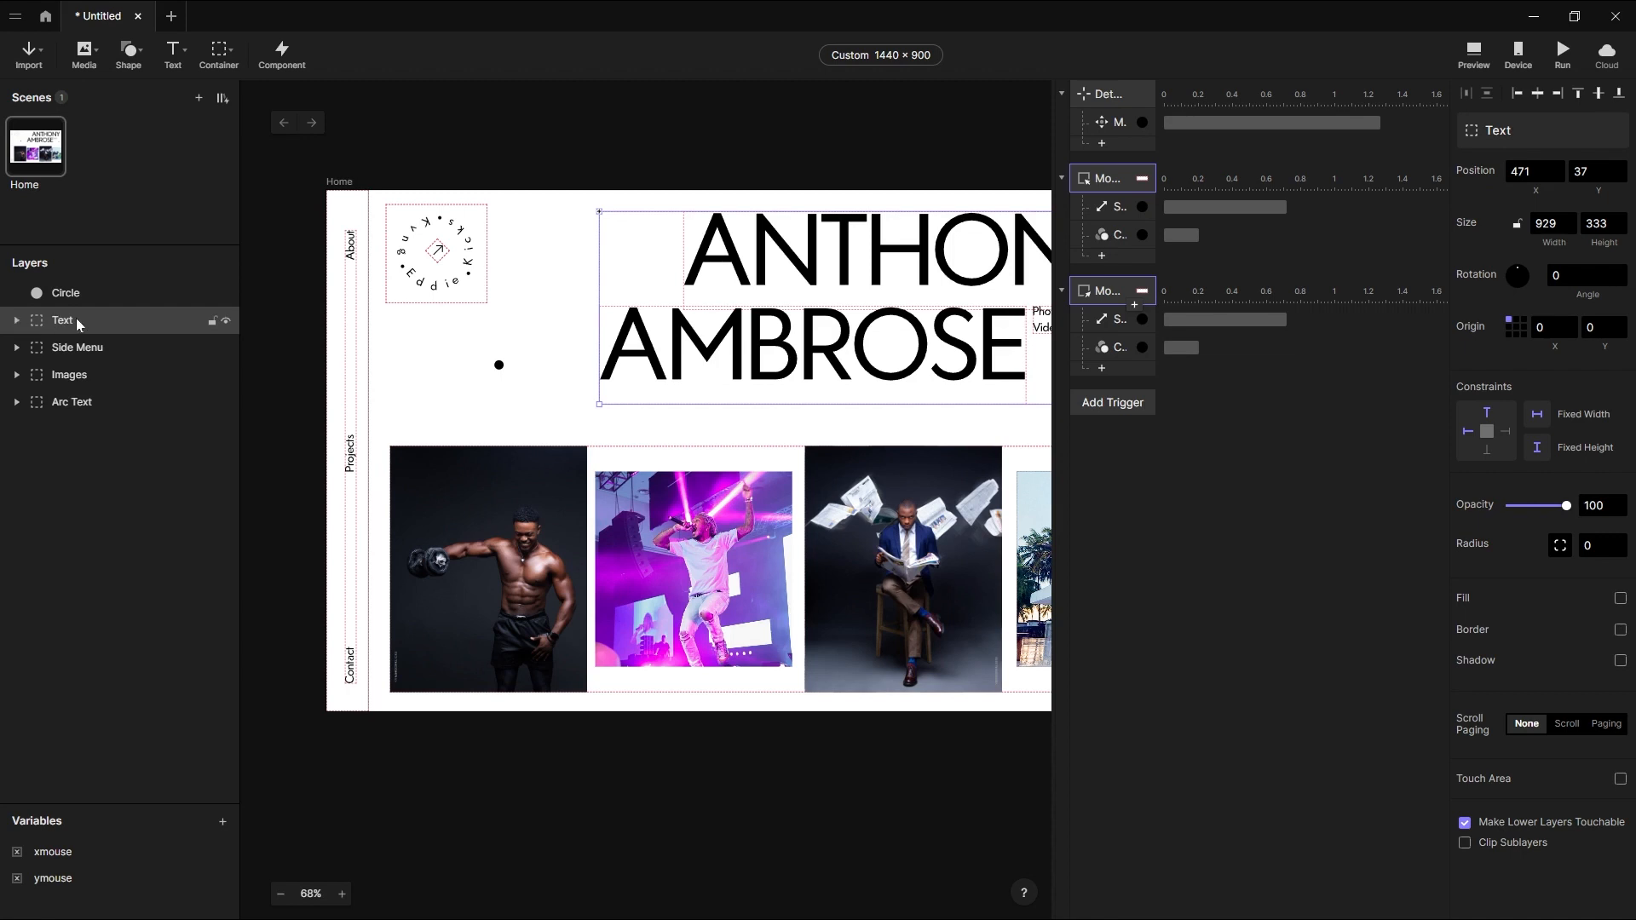
pyautogui.moveTo(89, 315); pyautogui.dragTo(91, 283)
pyautogui.click(77, 320)
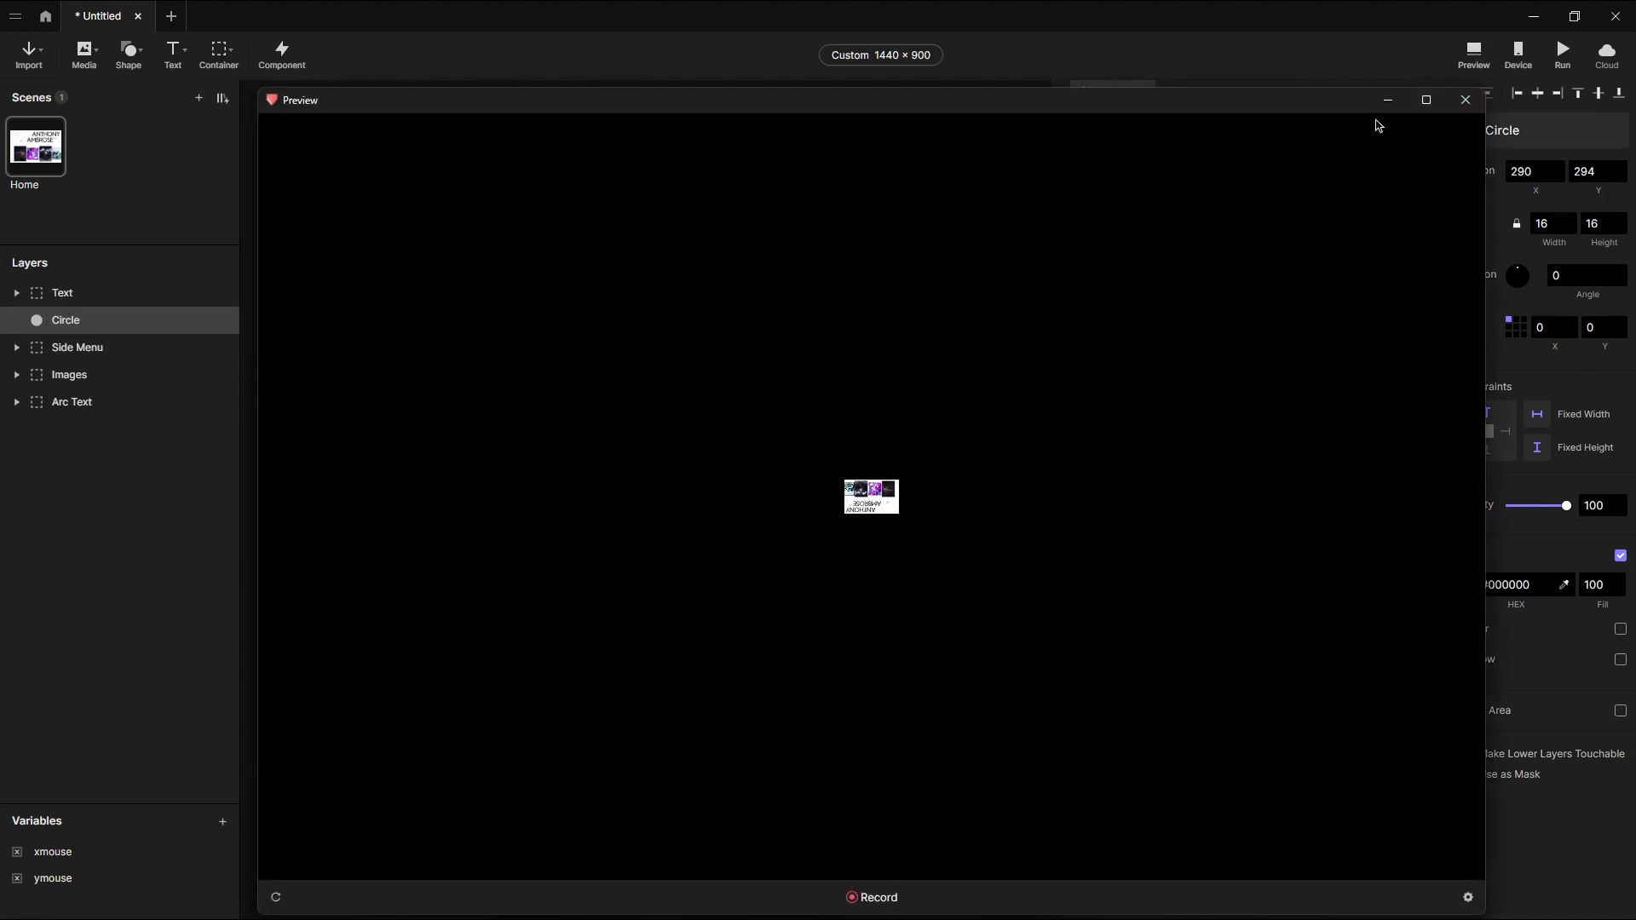
pyautogui.click(1426, 100)
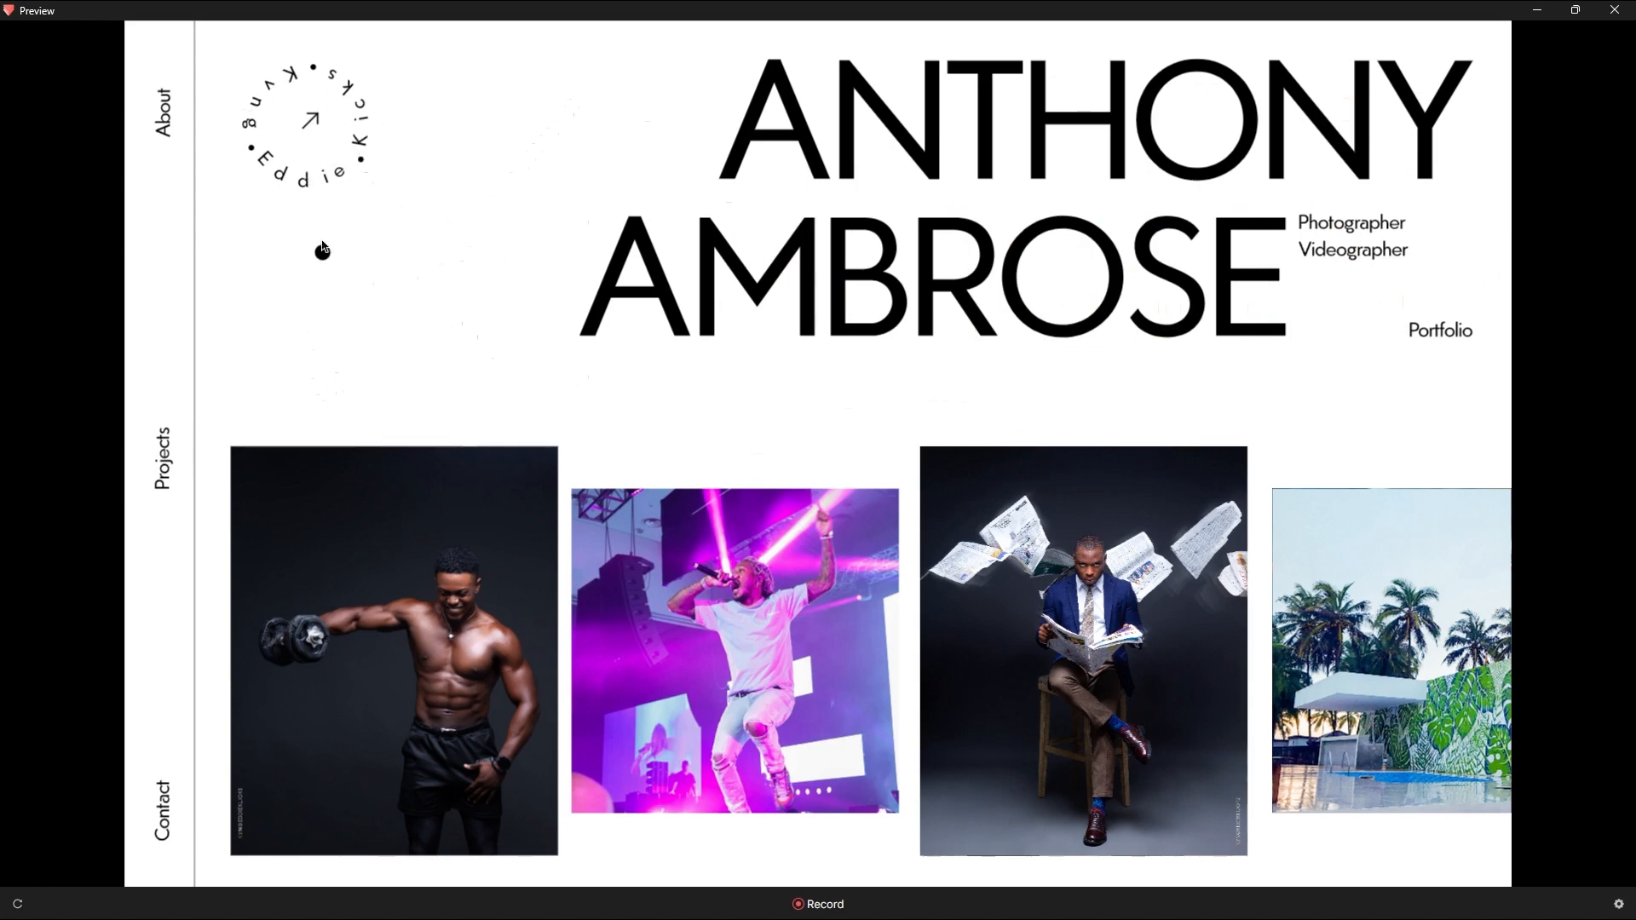
pyautogui.click(1536, 12)
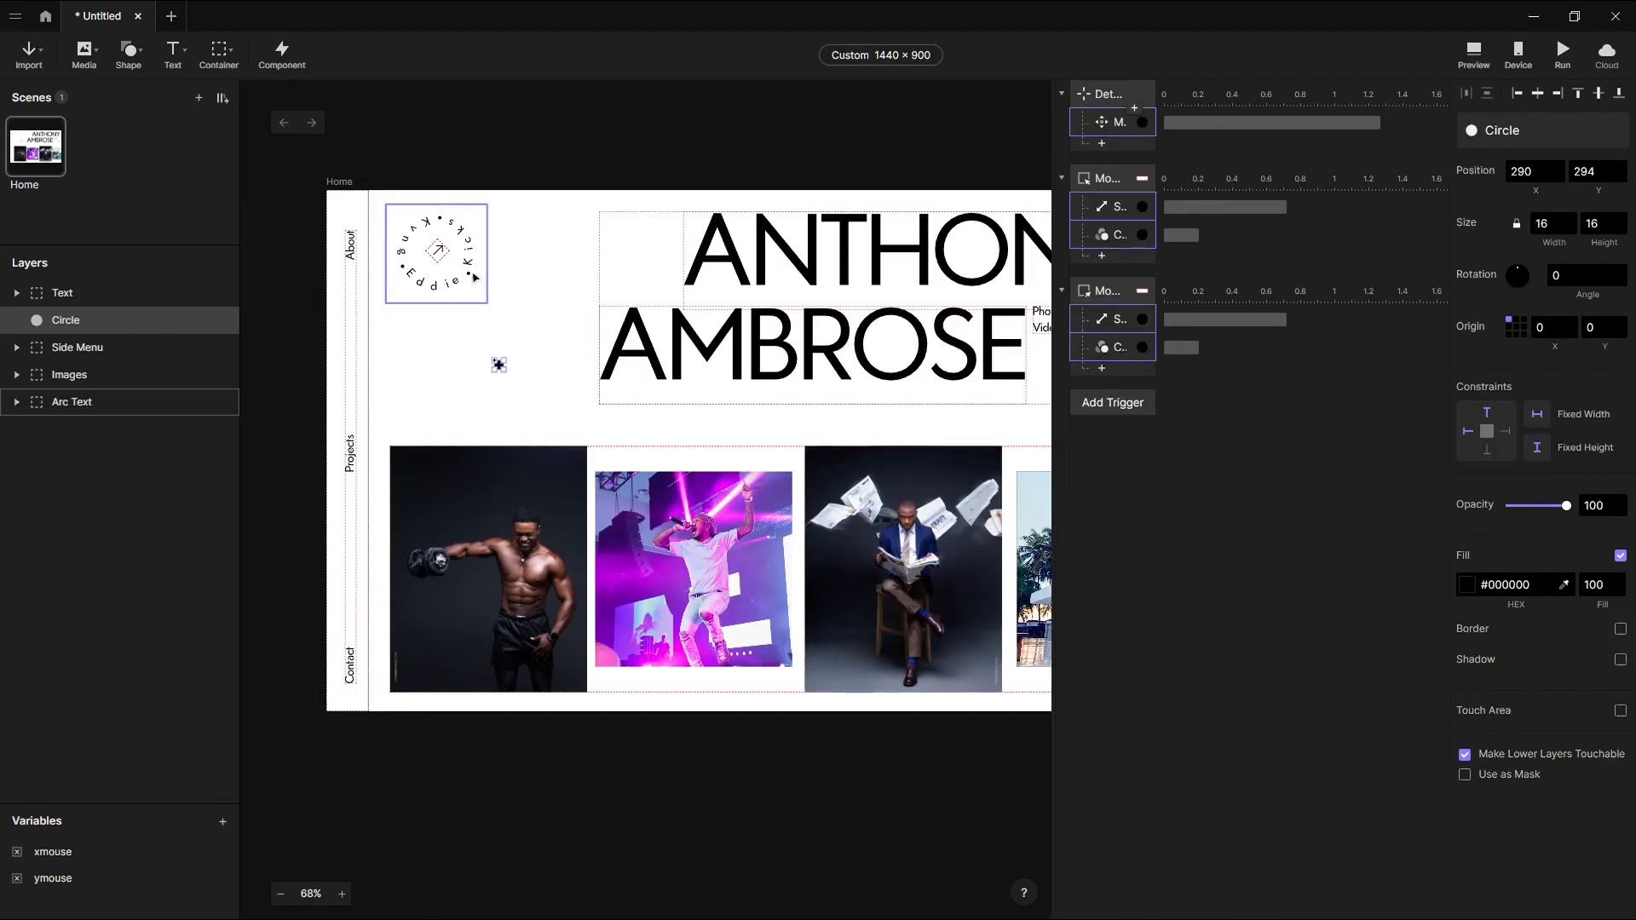
# Add a Start trigger with a Rotate response for the circular arc text.
pyautogui.click(476, 277)
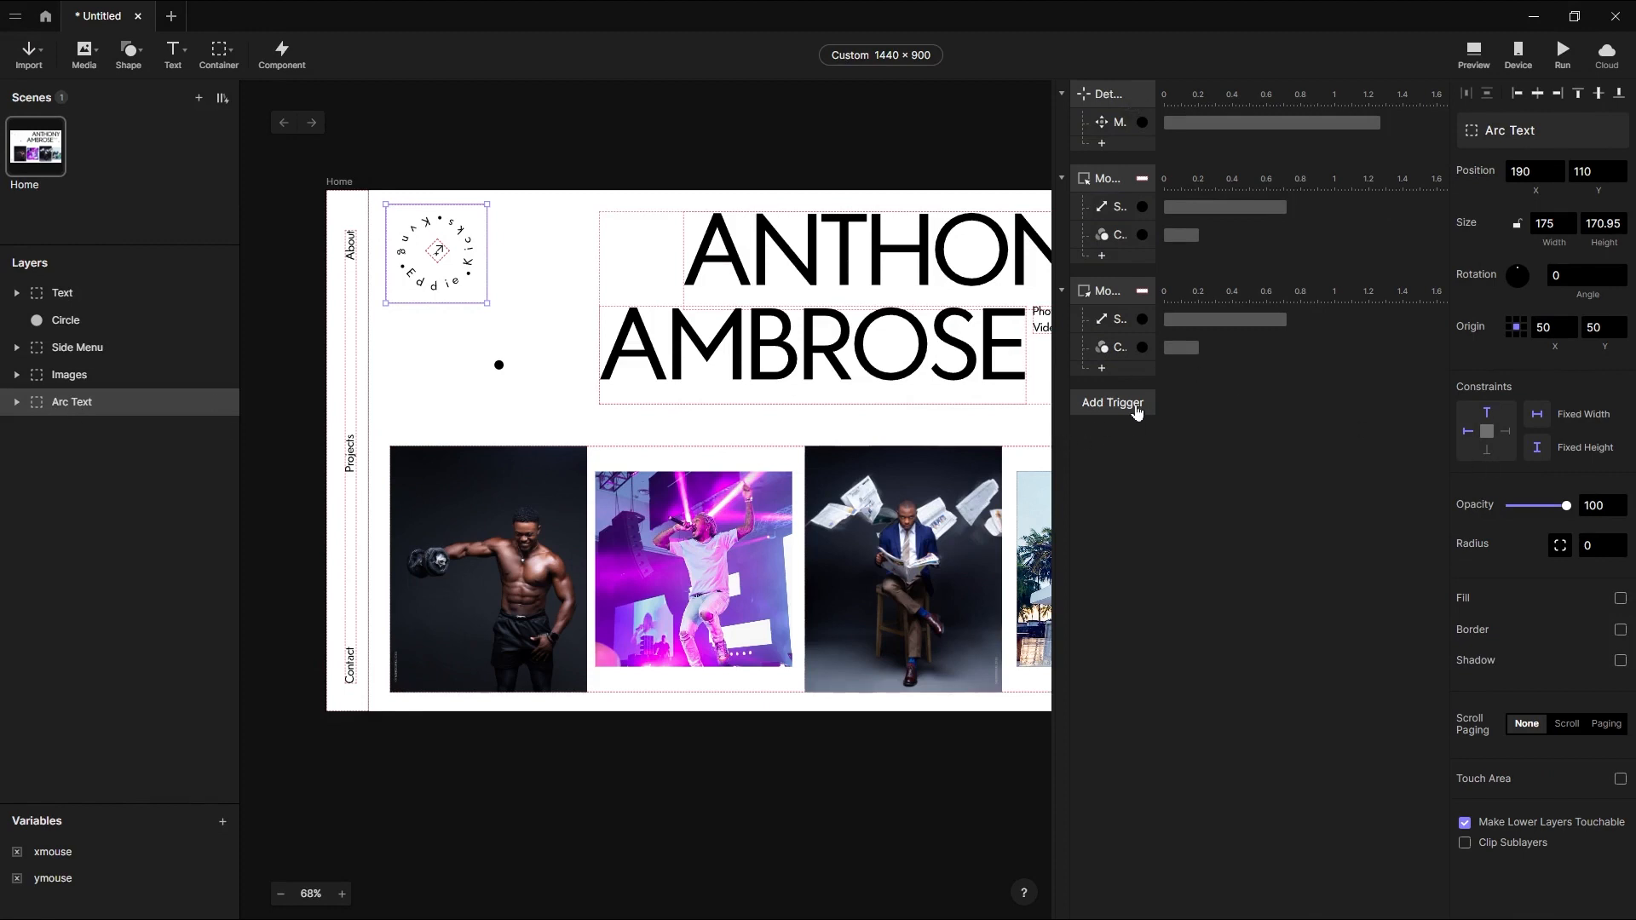
pyautogui.click(1137, 410)
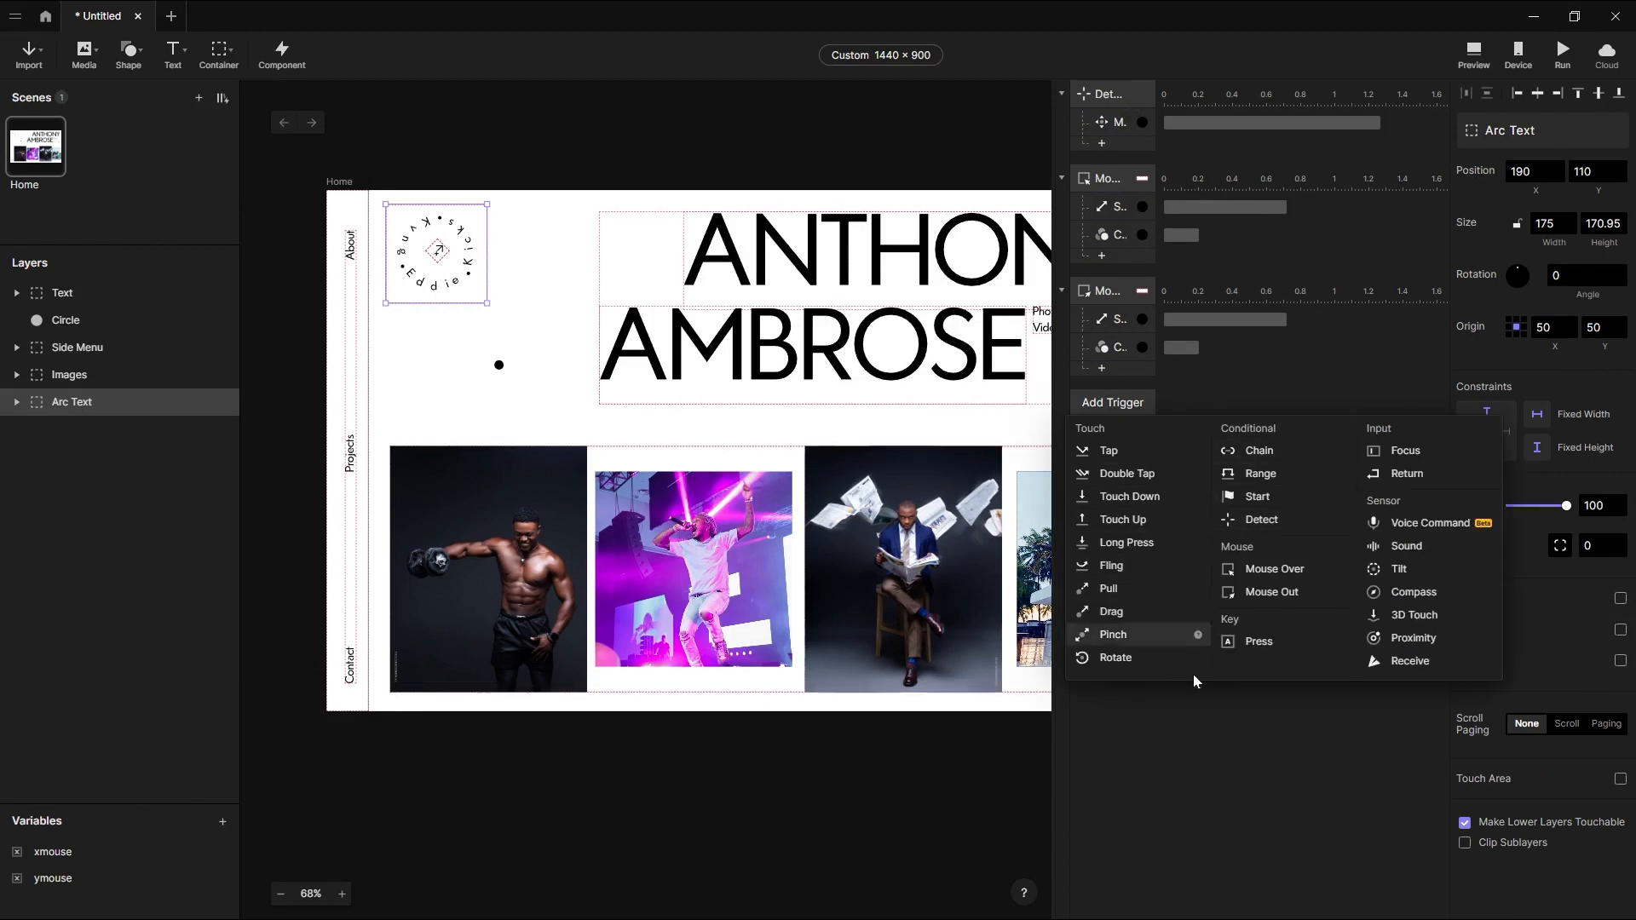
pyautogui.click(1256, 498)
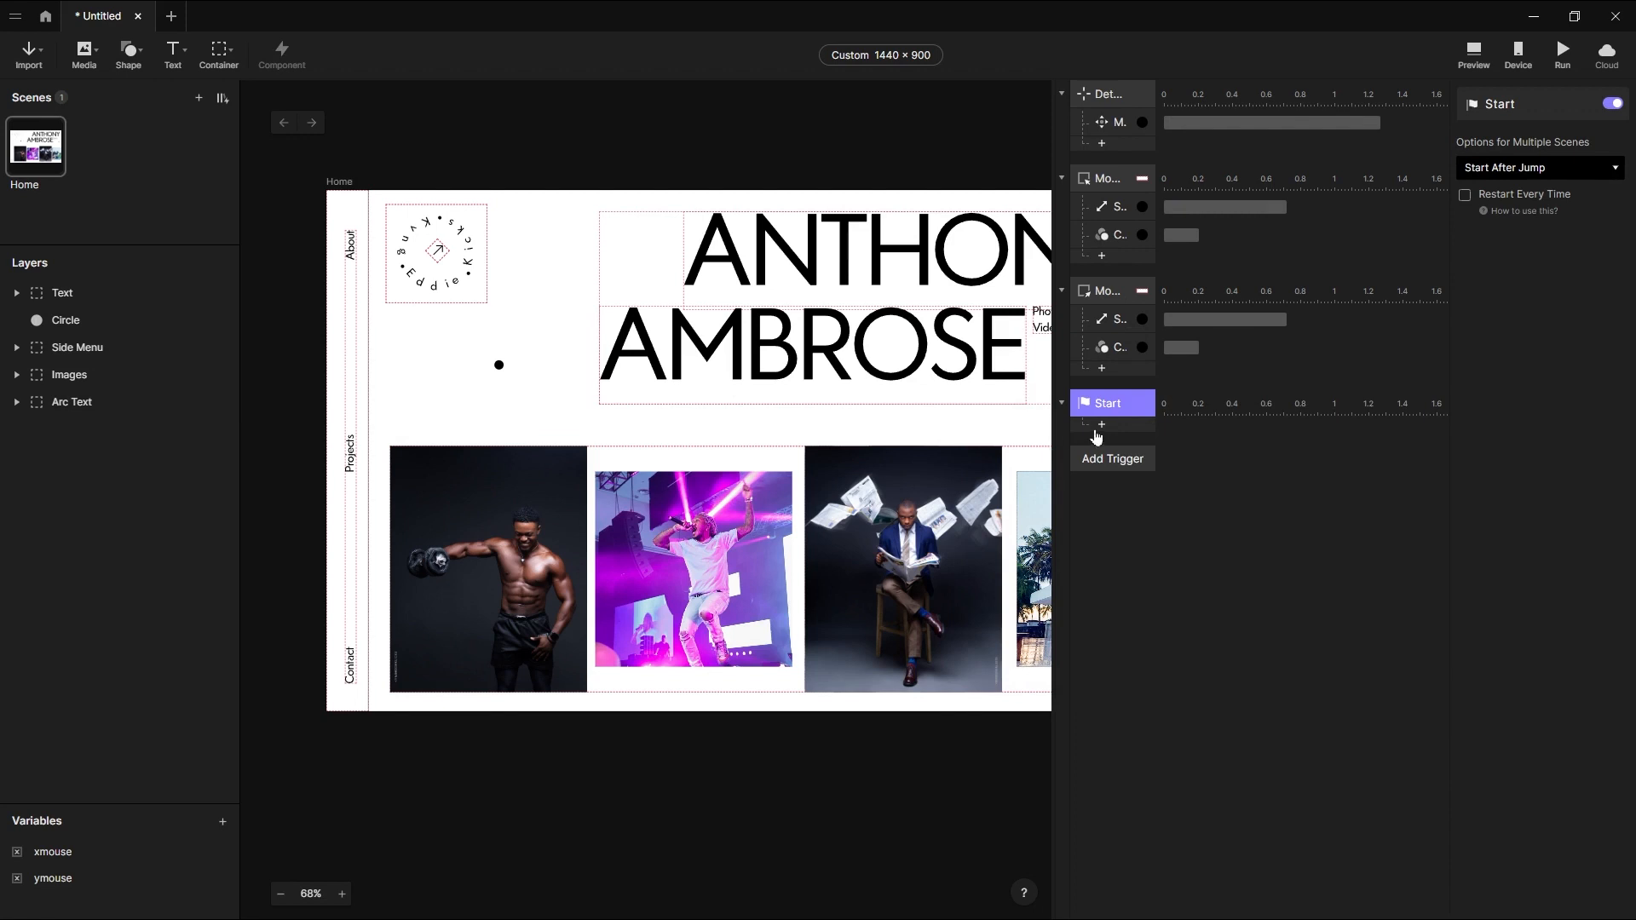
pyautogui.click(1104, 426)
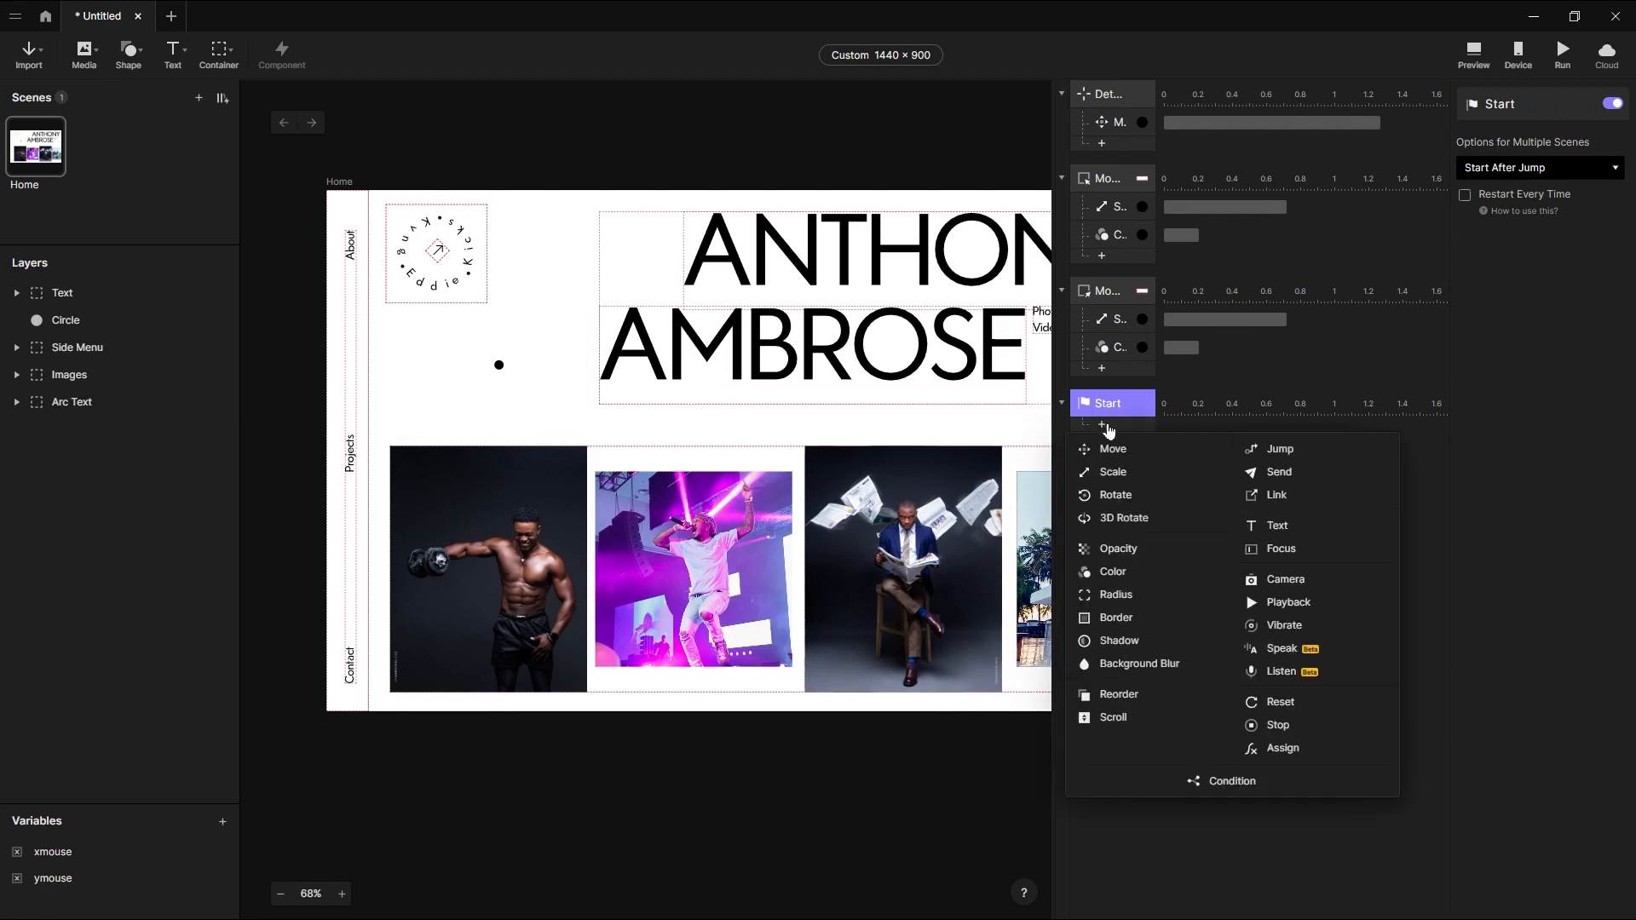
pyautogui.click(1124, 497)
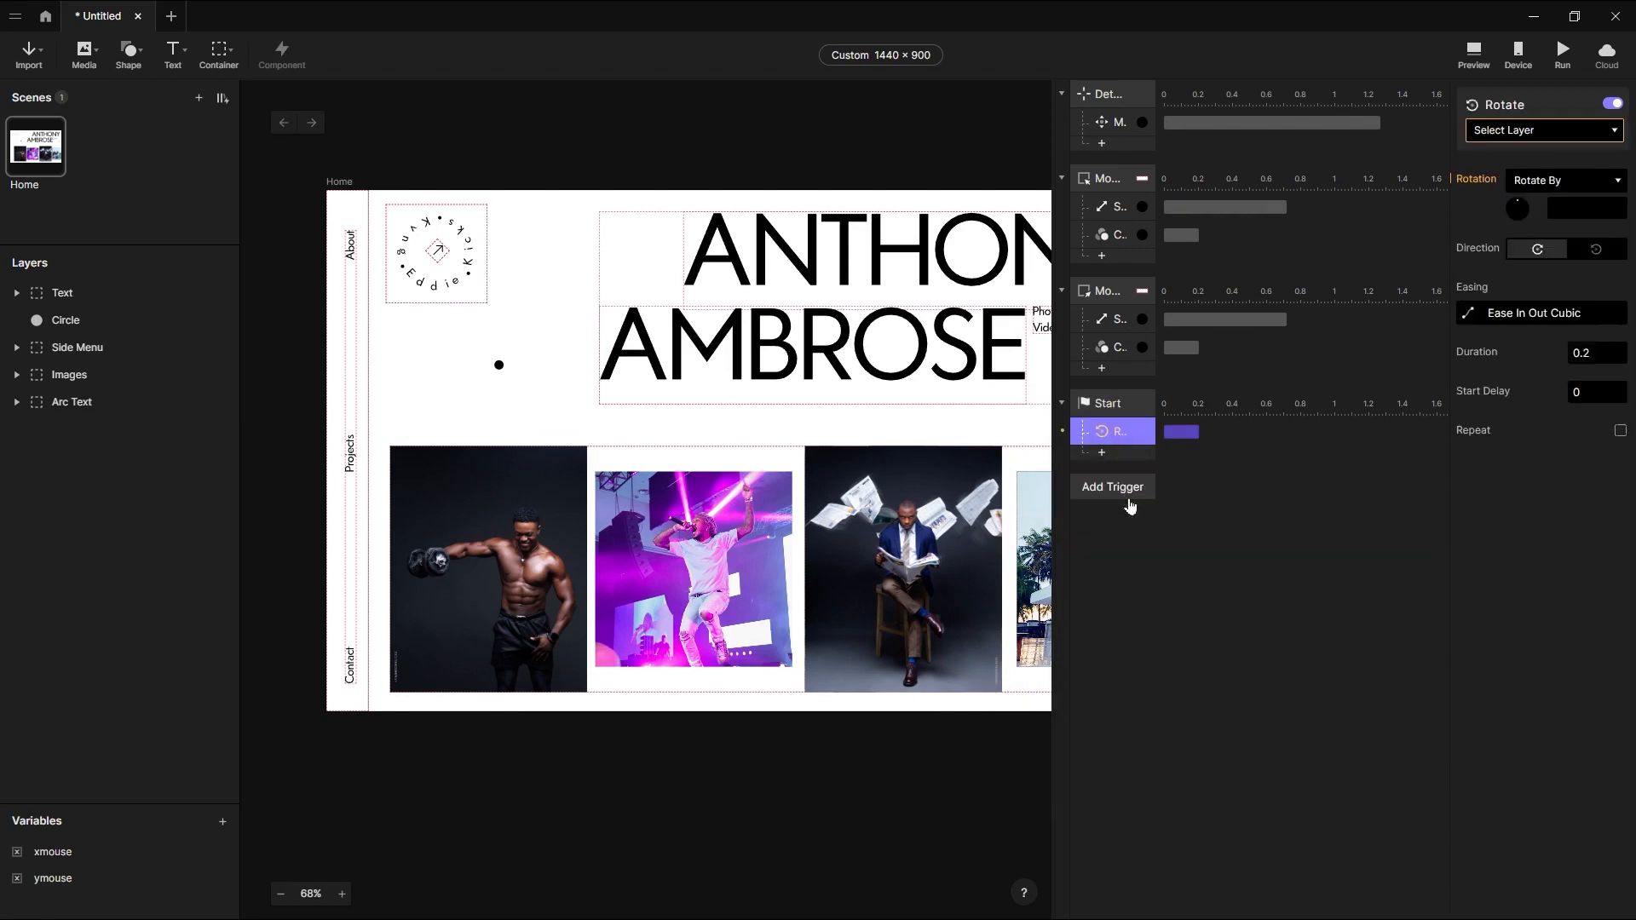
# Assign the Group inside the Arc Text container as the target of the Rotate response.
pyautogui.click(1506, 136)
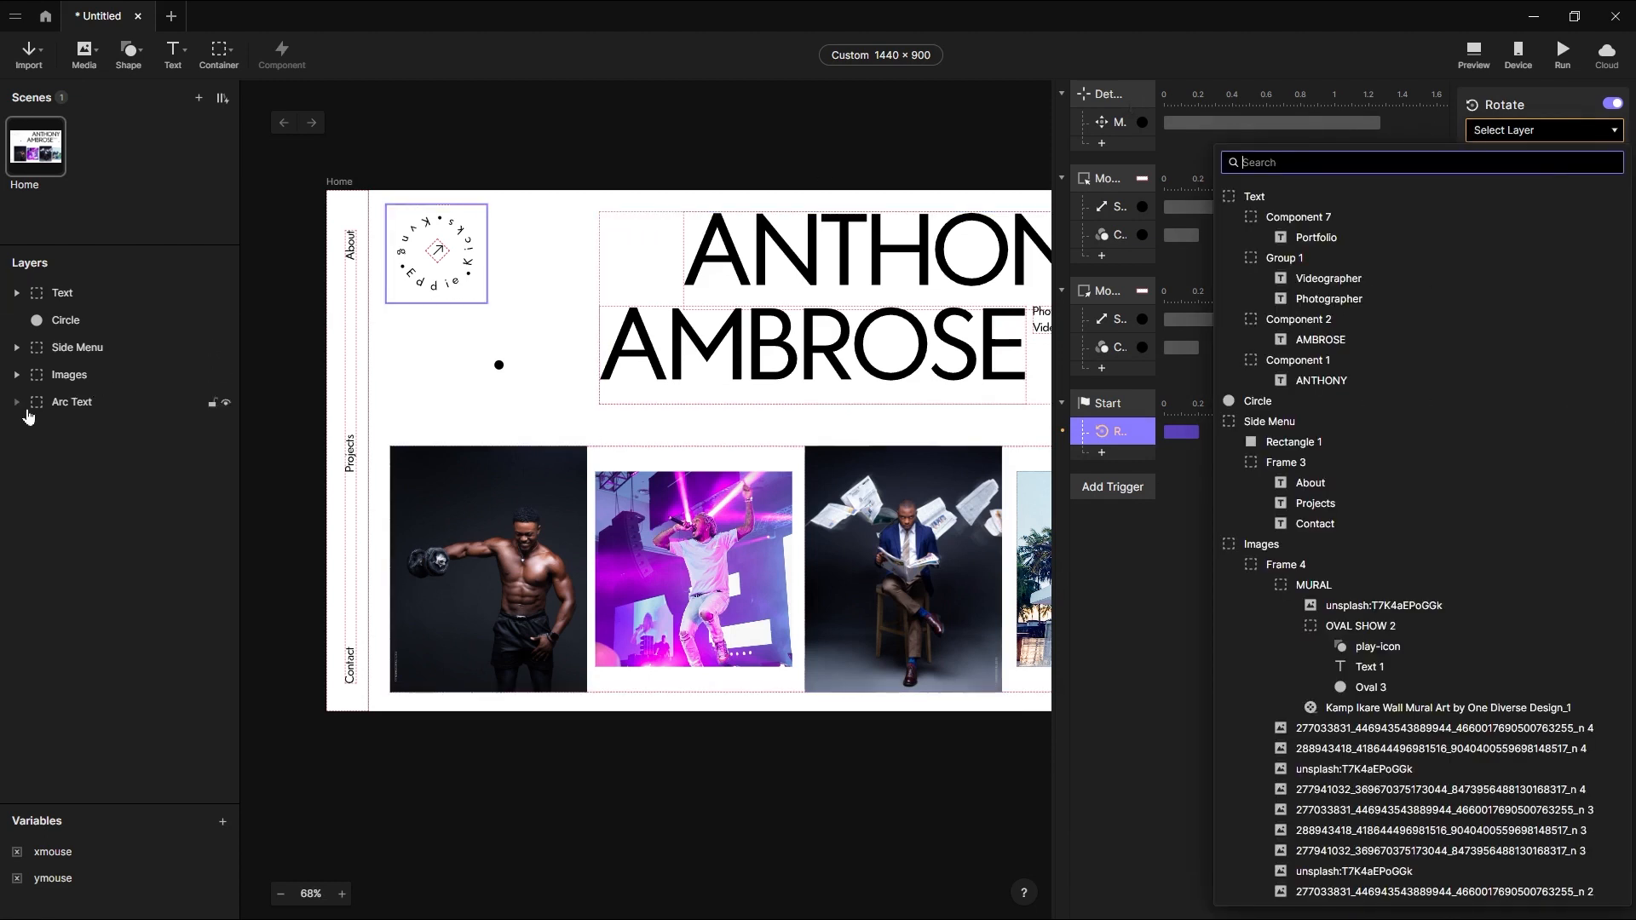
pyautogui.click(25, 409)
pyautogui.click(25, 409)
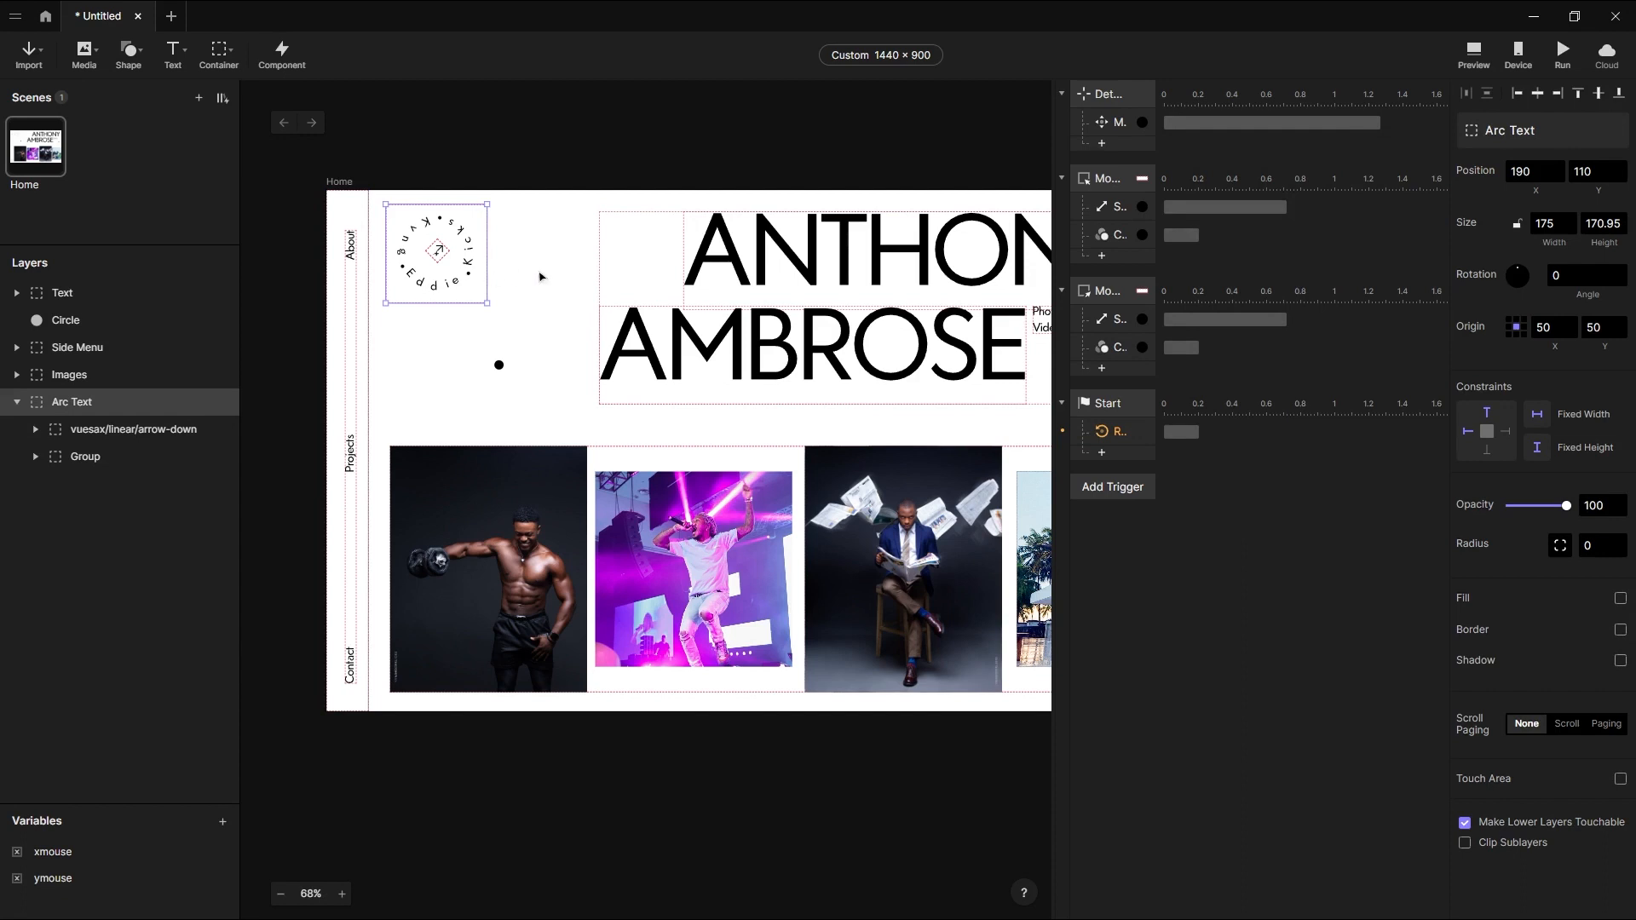
pyautogui.click(101, 461)
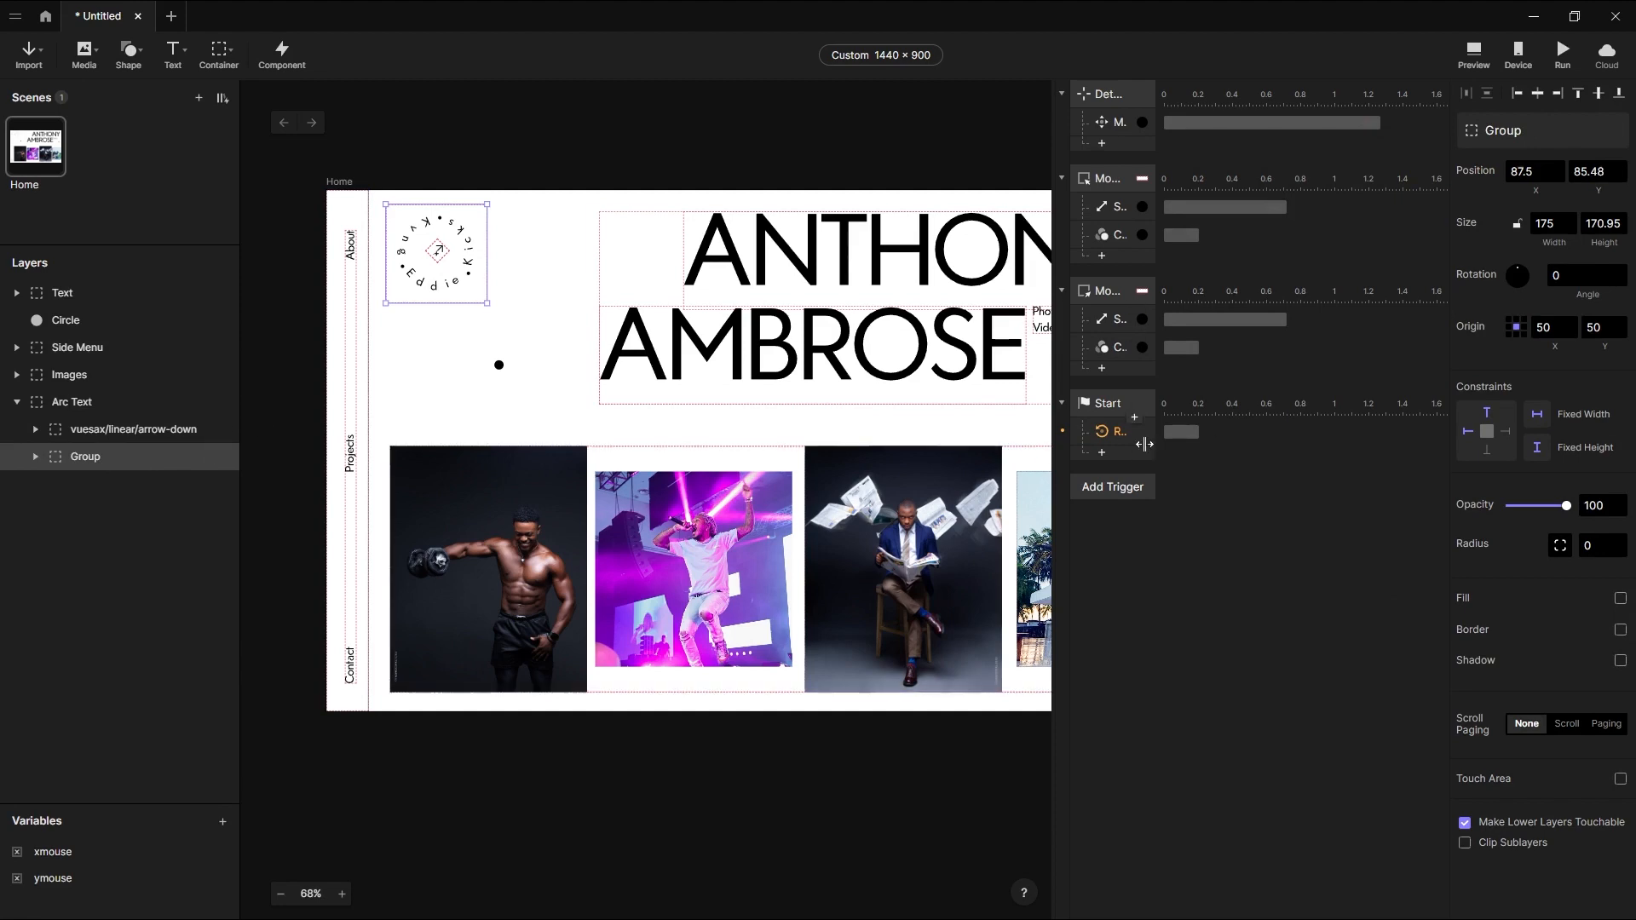
pyautogui.click(1121, 433)
pyautogui.click(1531, 132)
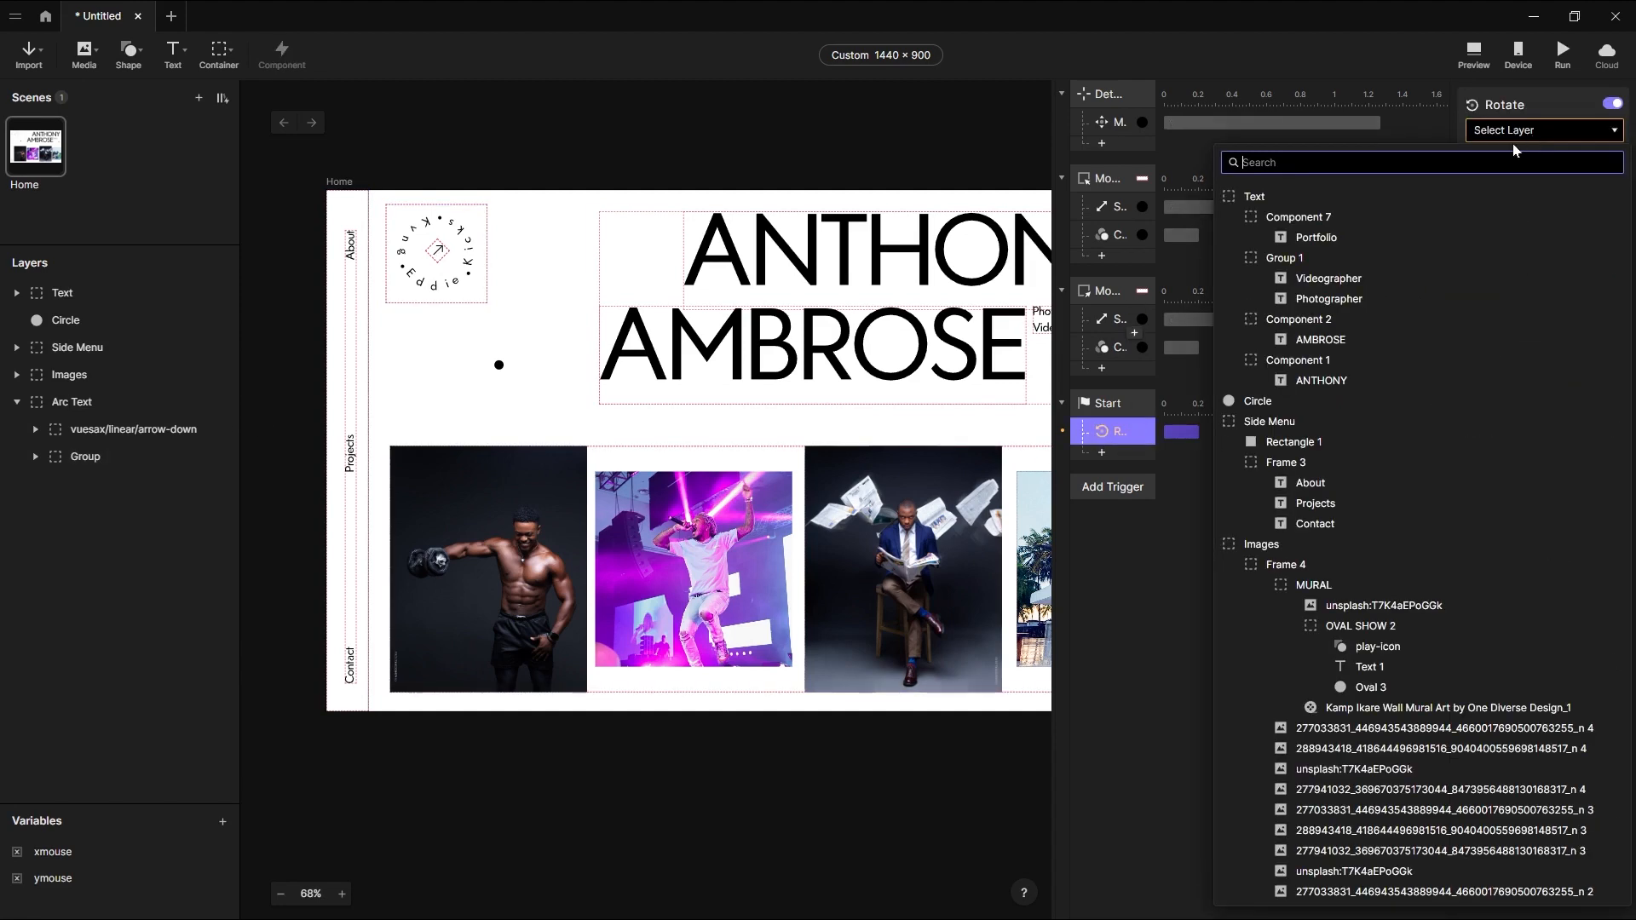
pyautogui.scroll(-15, 1327, 224)
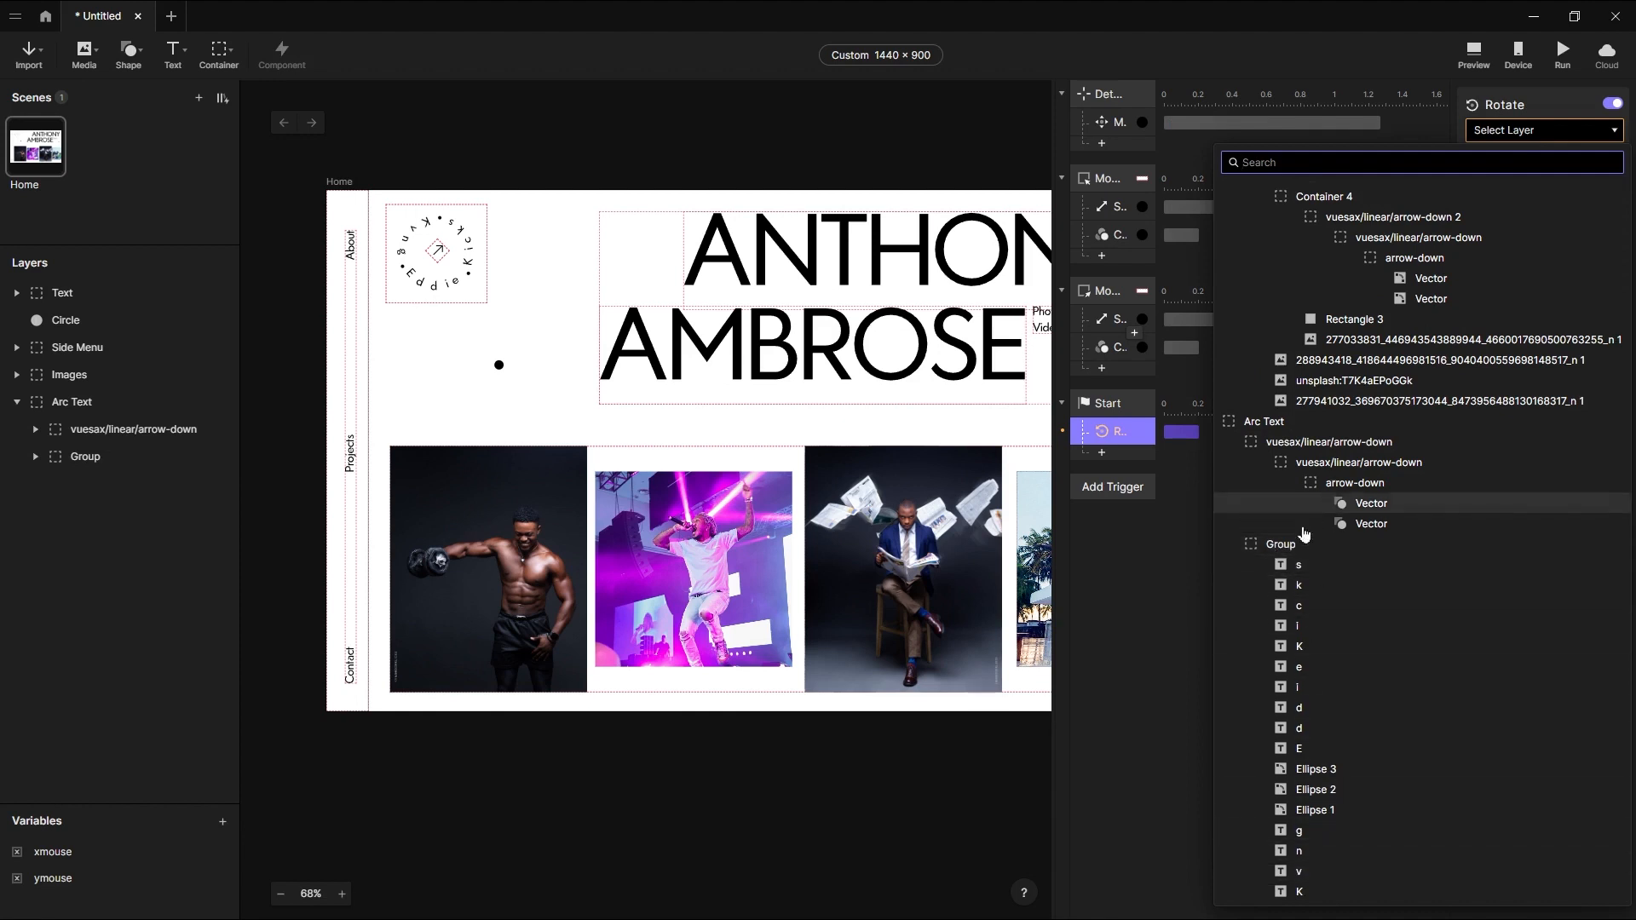
pyautogui.click(1280, 546)
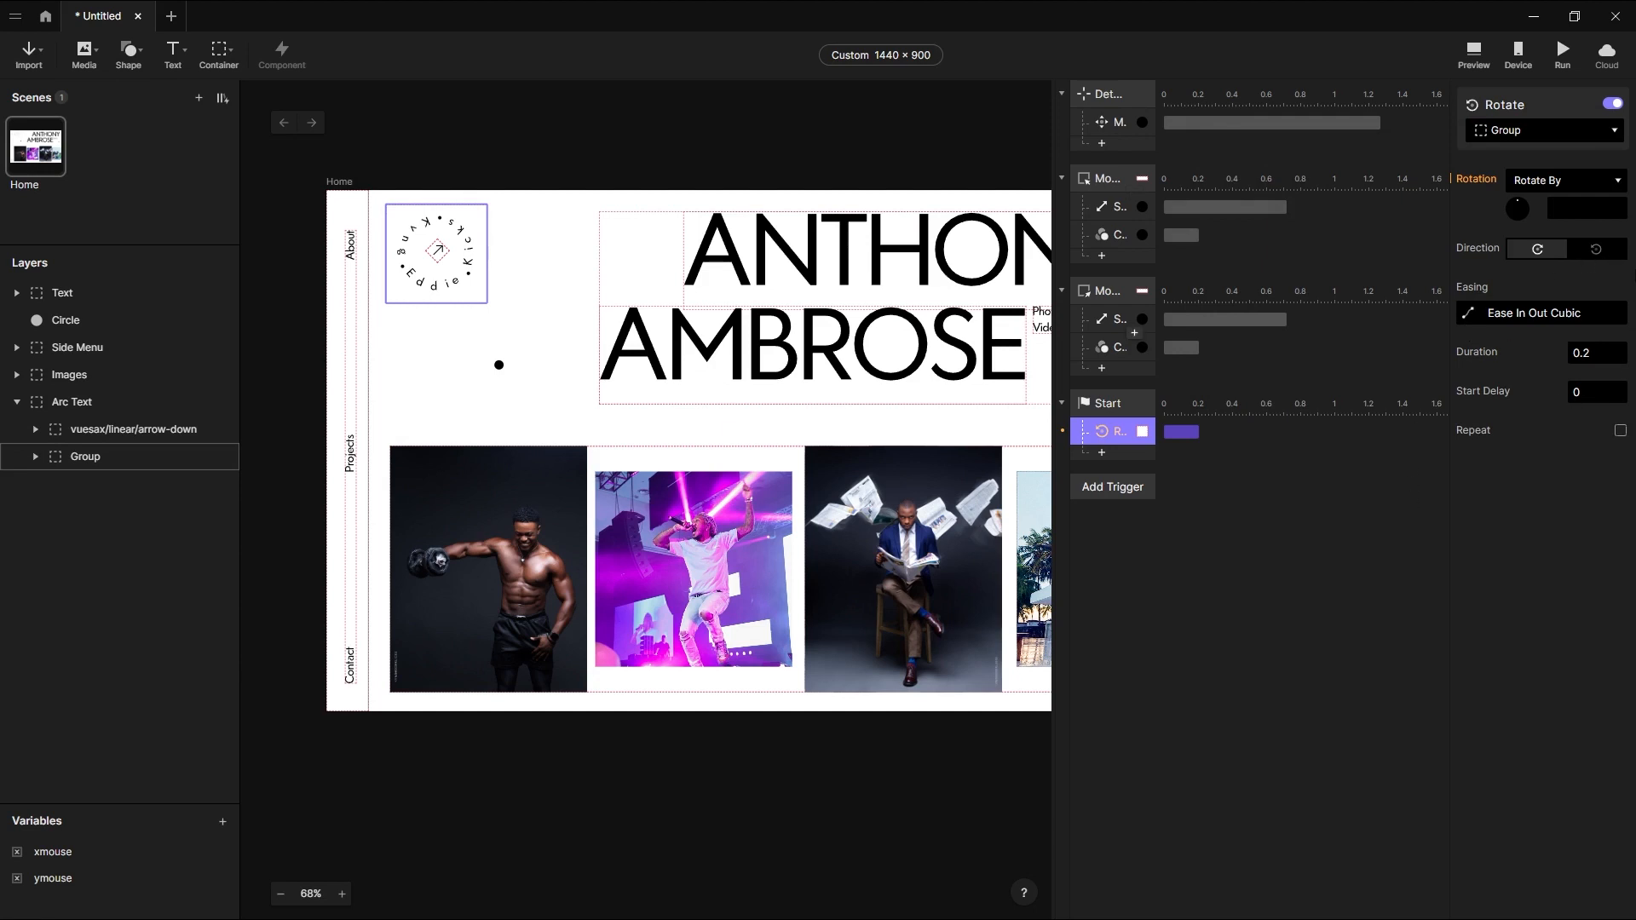
# Set the Rotate response to rotate the Group by 360 degrees with Linear easing.
pyautogui.click(1576, 209)
pyautogui.write('360')
pyautogui.click(1466, 314)
pyautogui.click(1255, 126)
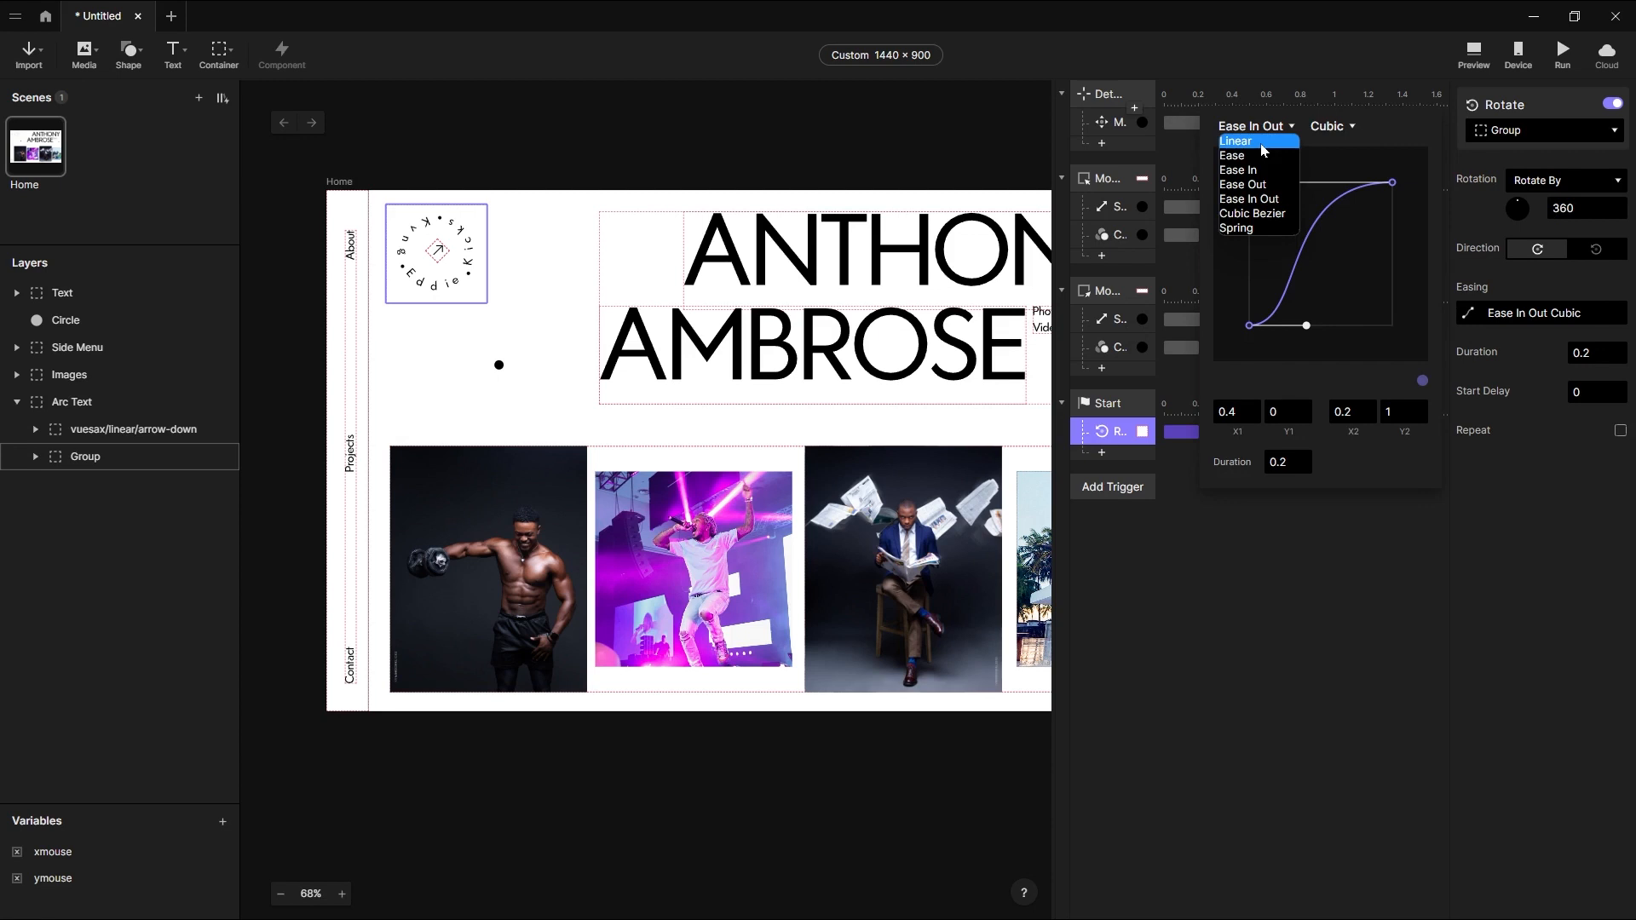
pyautogui.click(1266, 133)
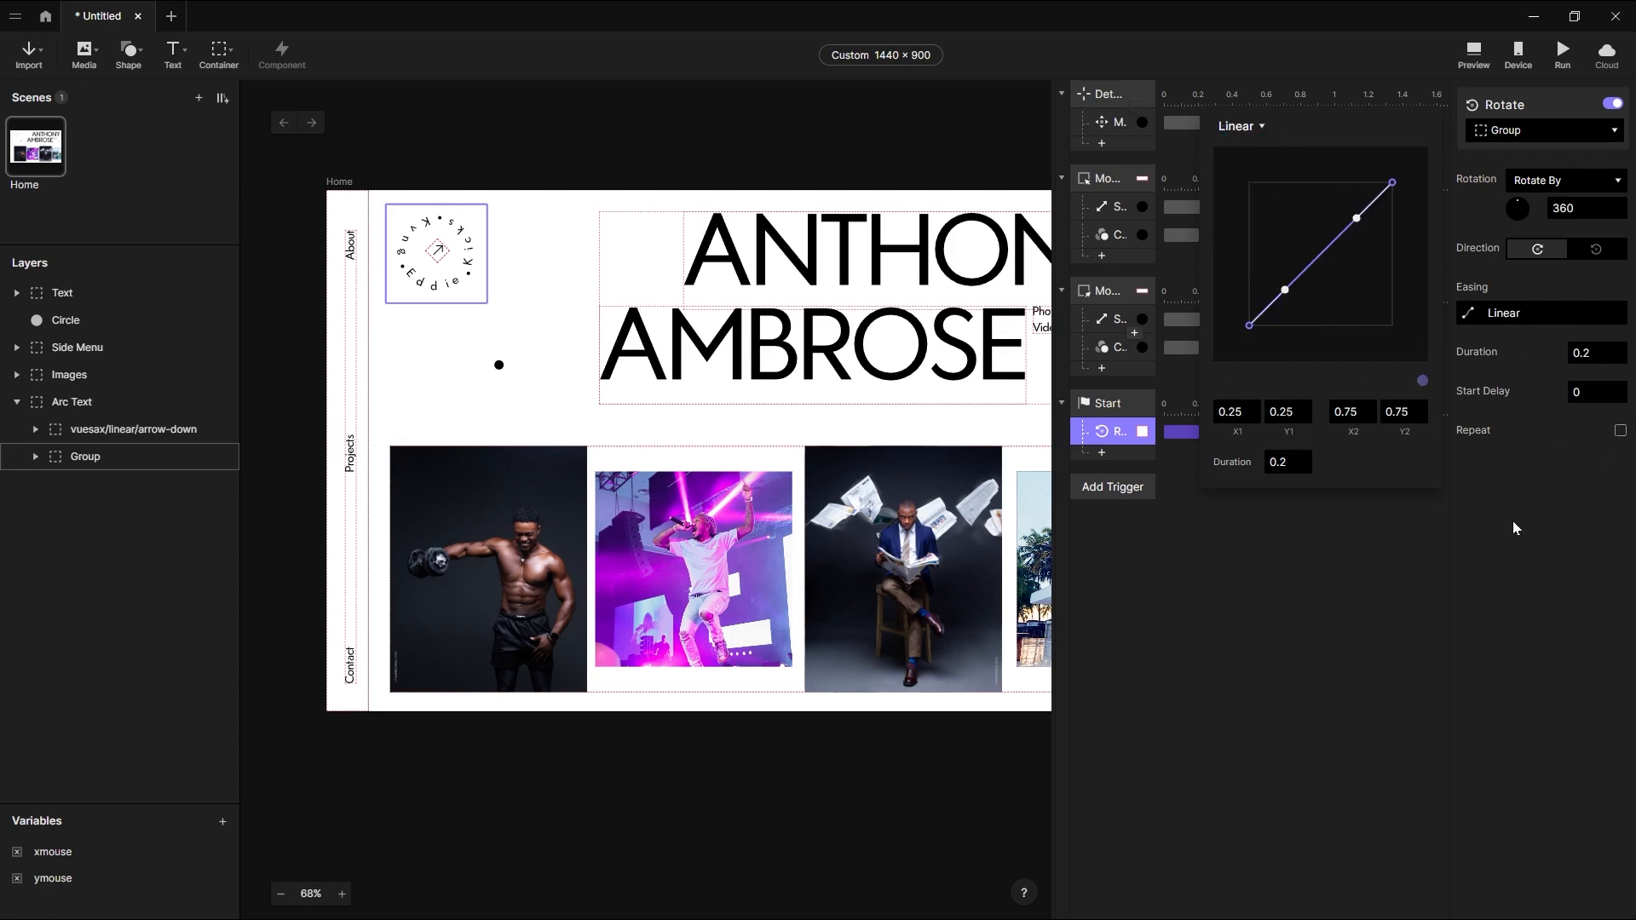
# Give the rotation a duration of 5.7 and make it repeat infinitely with an interval of 0.
pyautogui.click(1588, 368)
pyautogui.click(1583, 353)
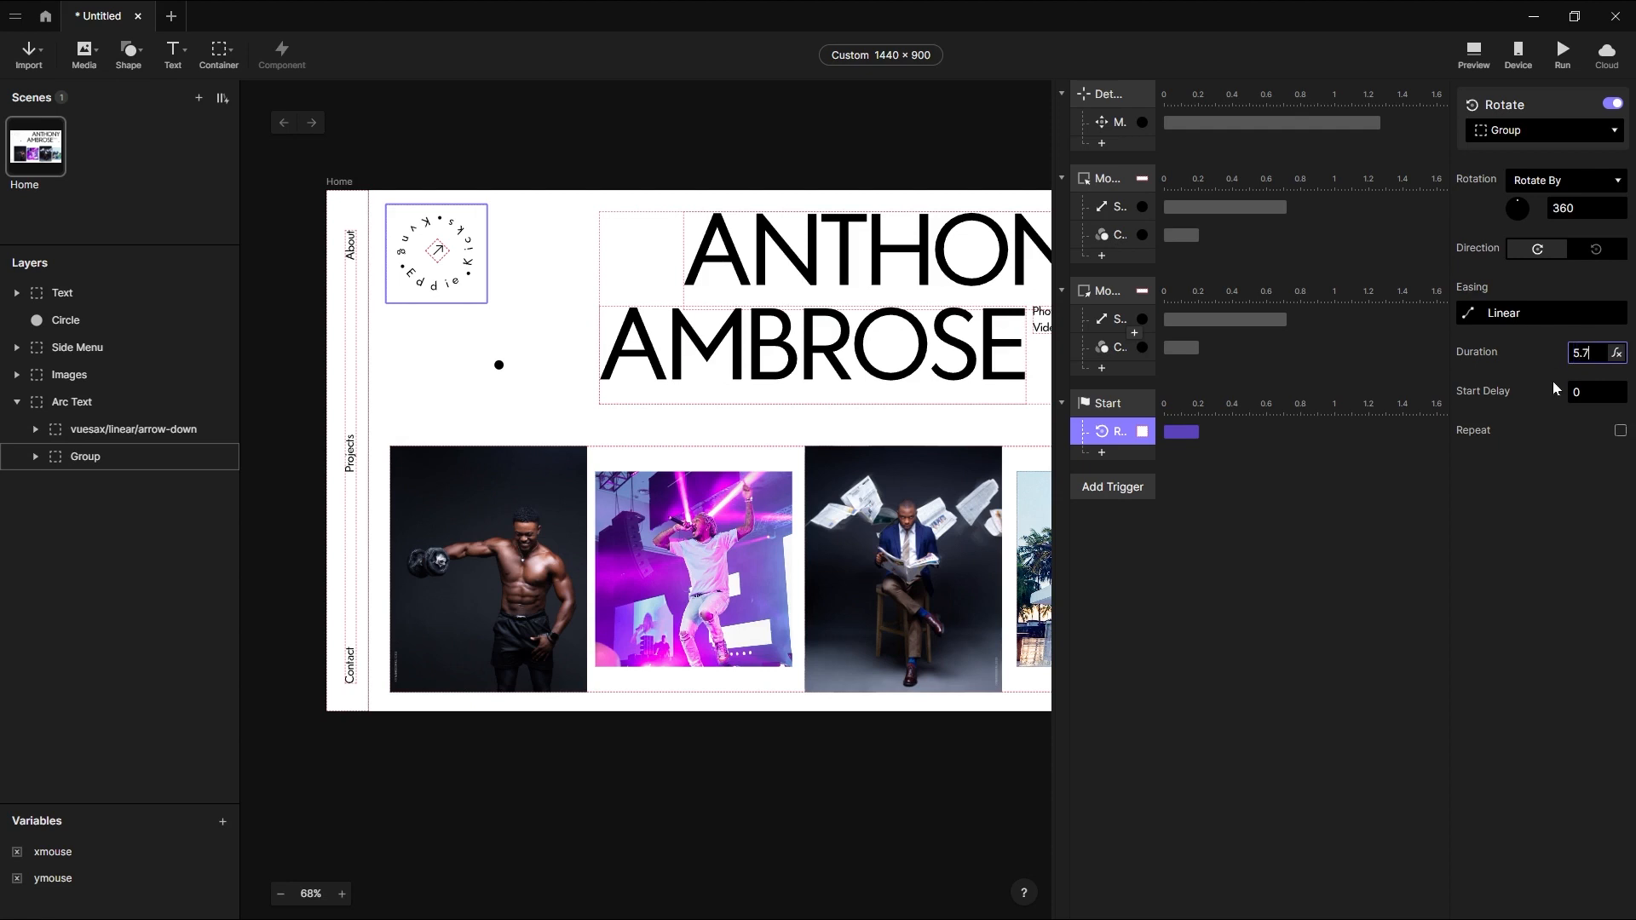
pyautogui.click(1581, 510)
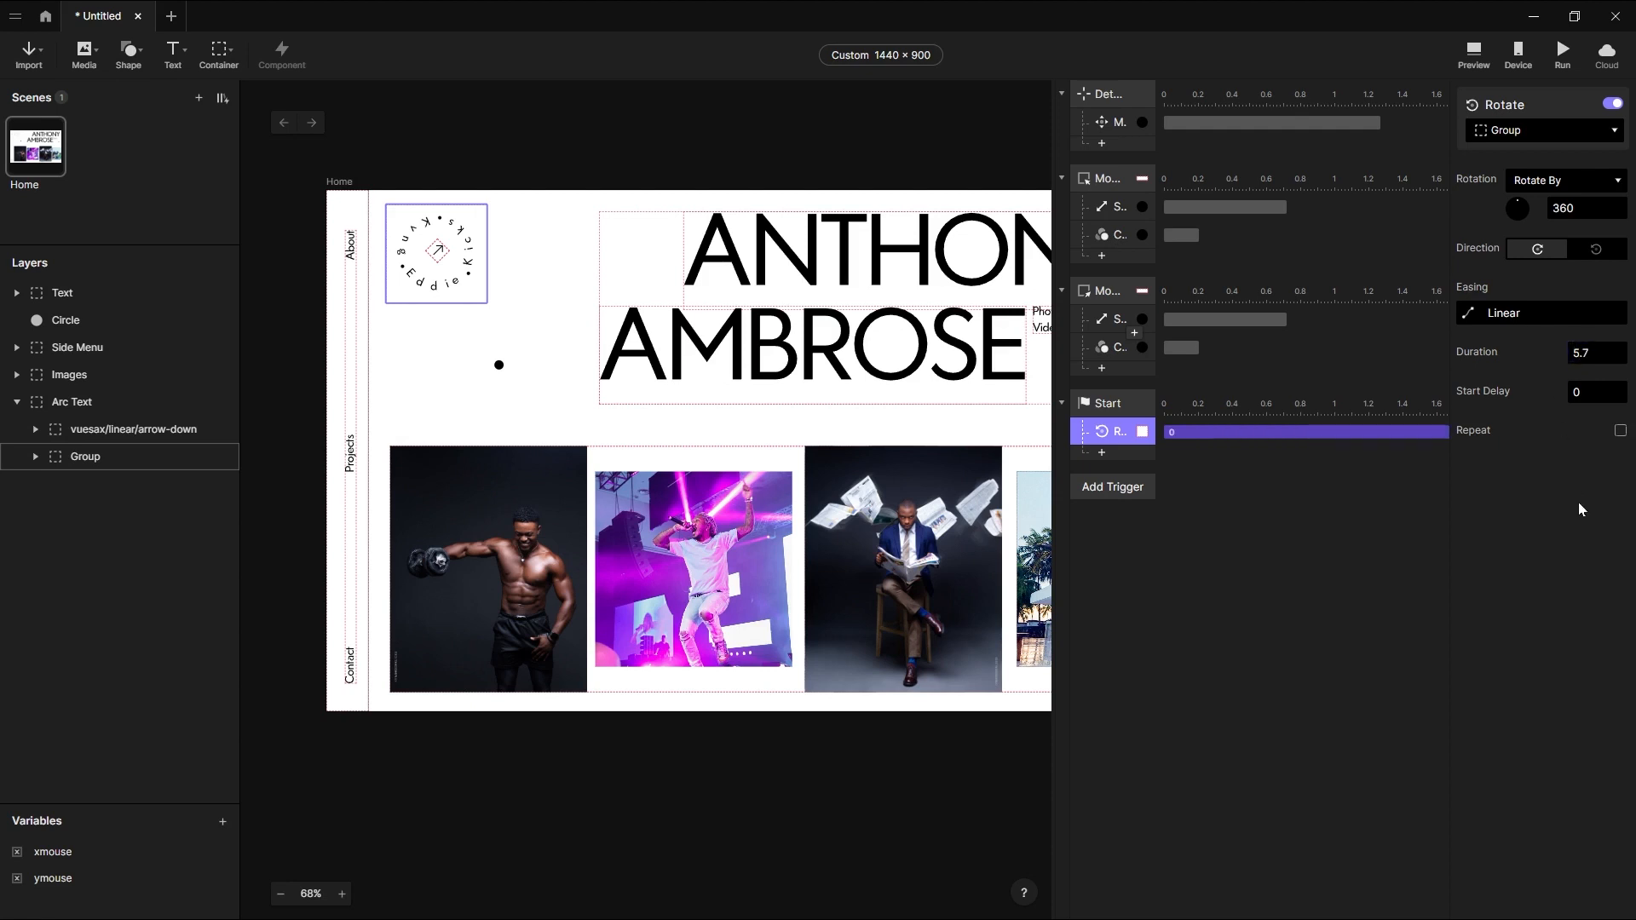
pyautogui.click(1620, 431)
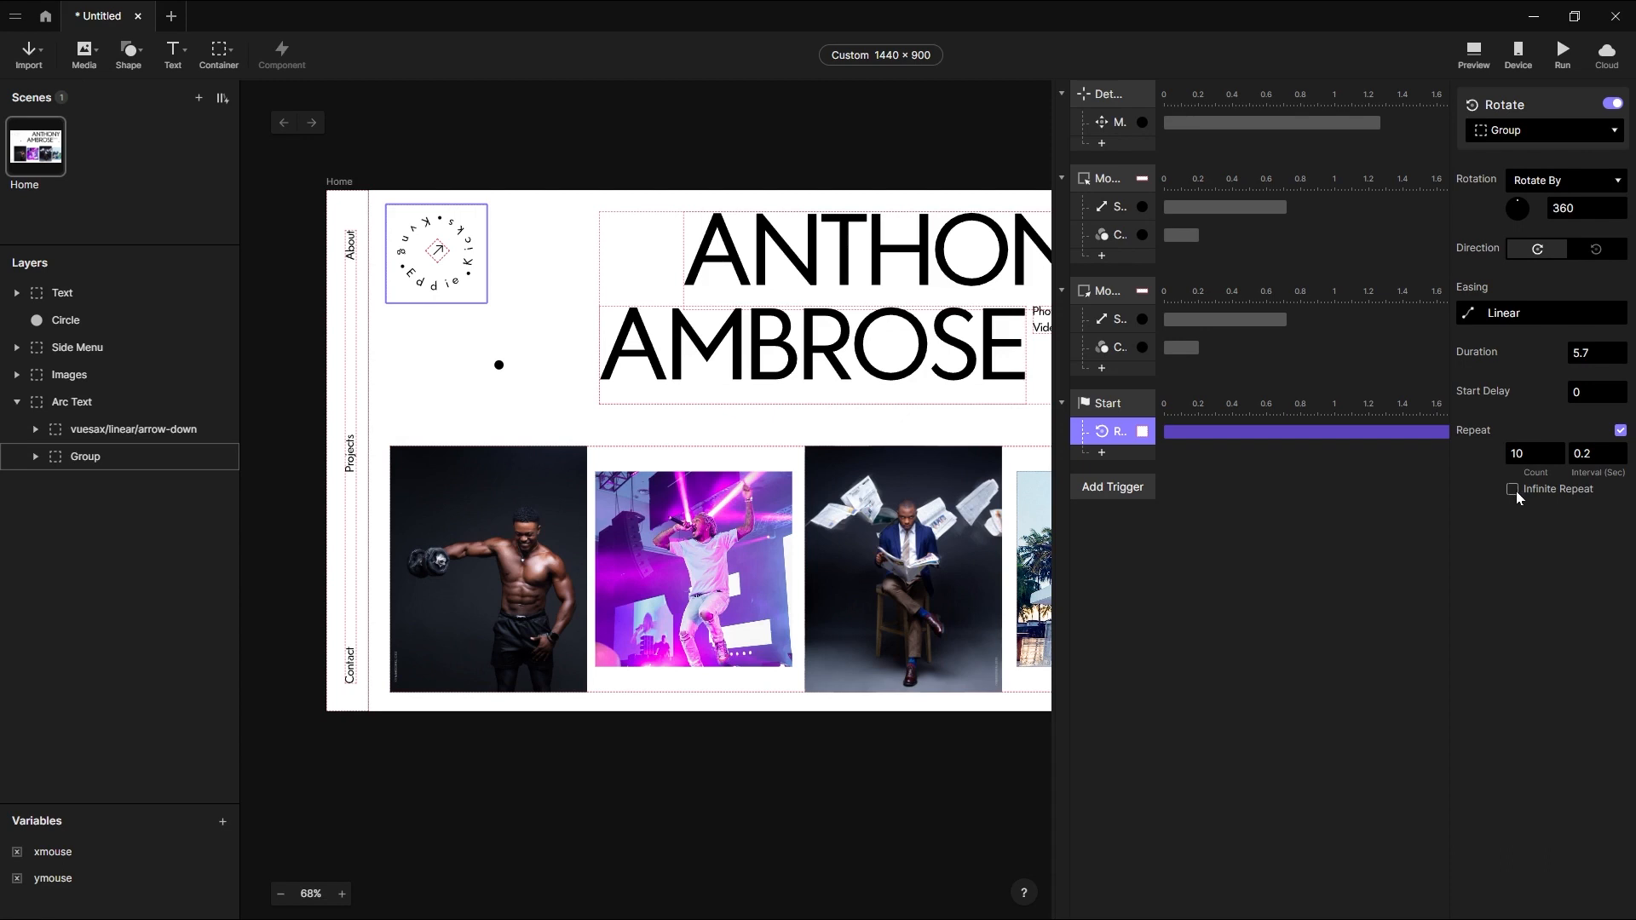
pyautogui.click(1577, 455)
pyautogui.press('Return')
# Preview the rotating arc text together with the circle cursor in a maximized window.
pyautogui.click(1476, 58)
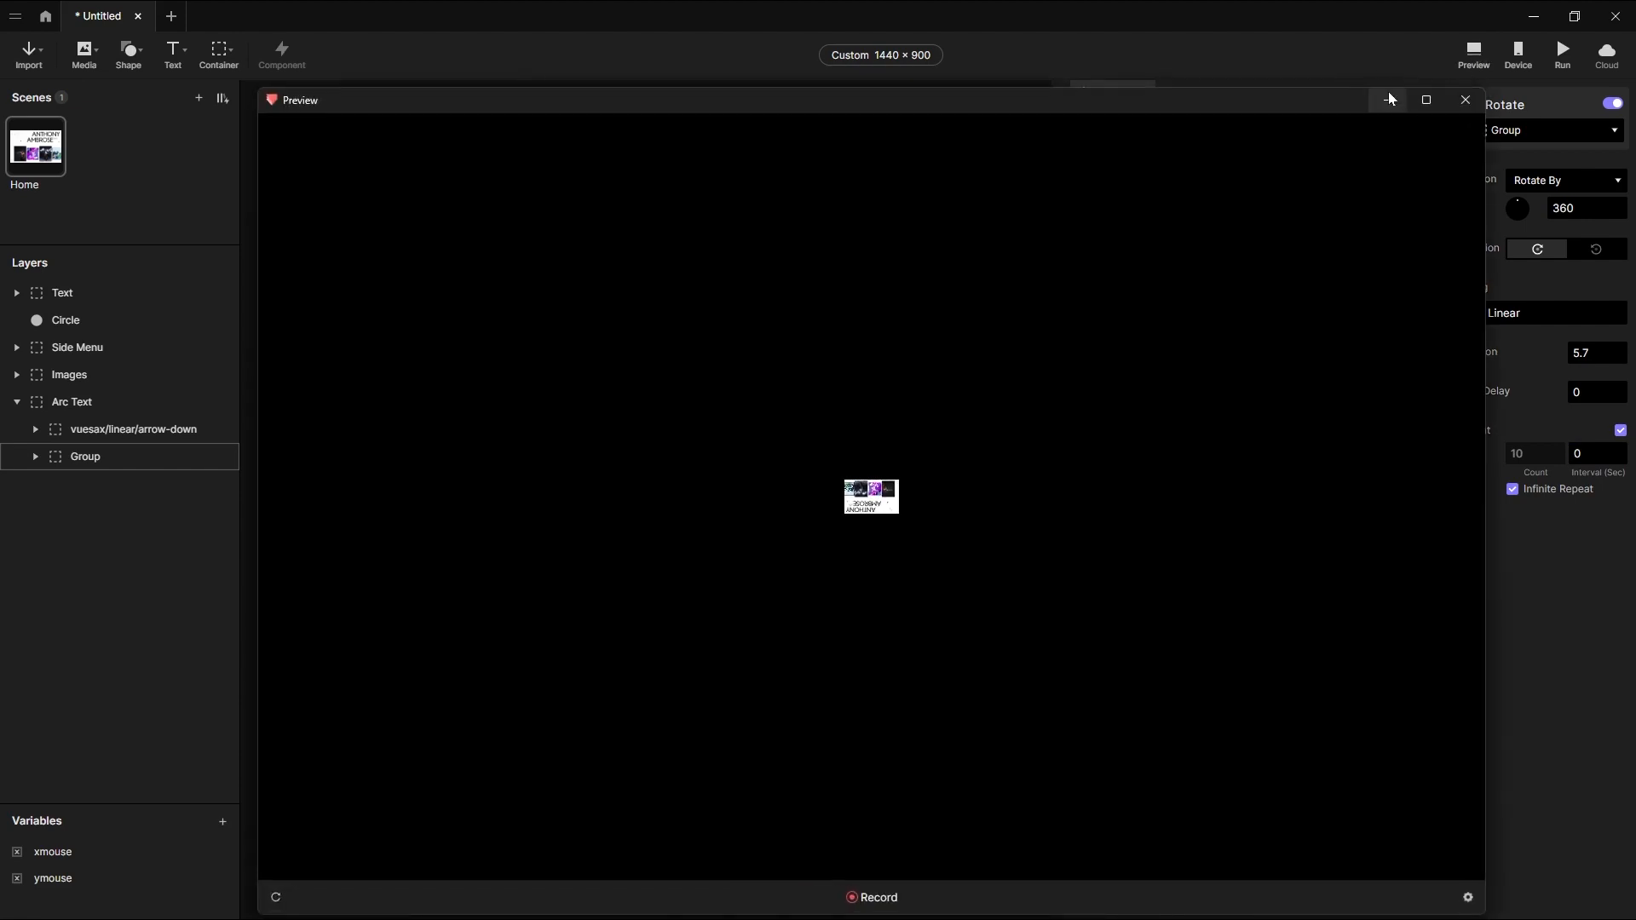
pyautogui.click(1421, 98)
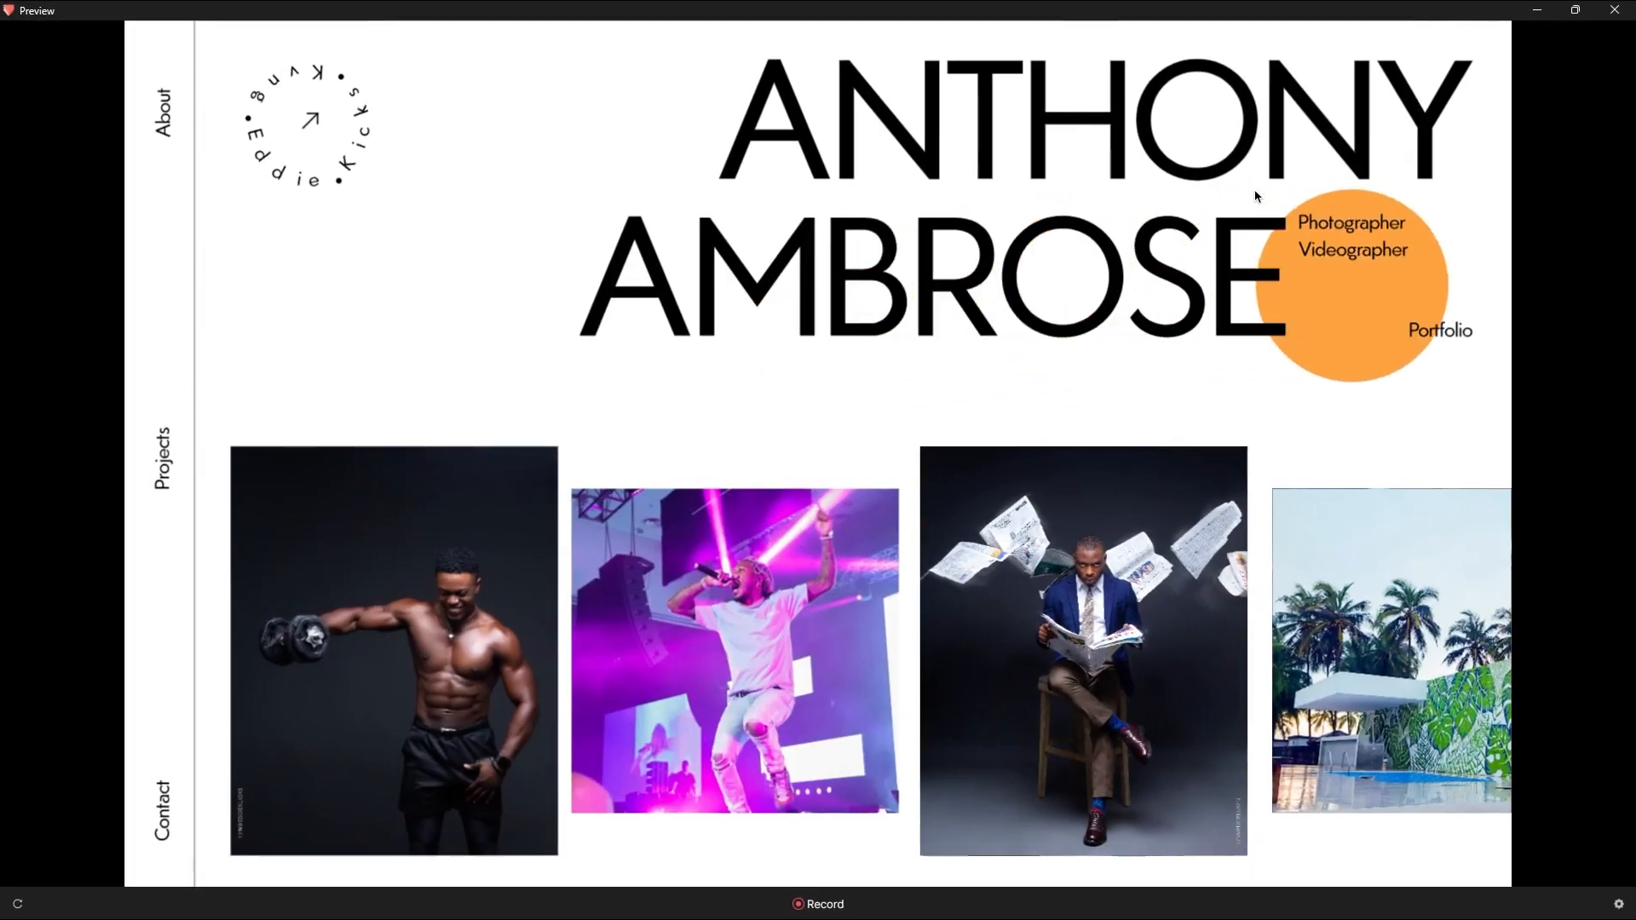